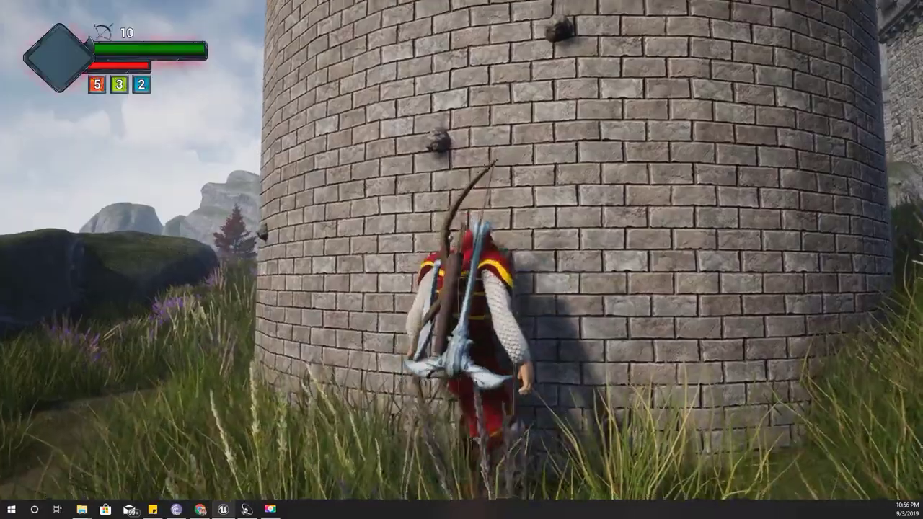
Climb the character down the tower, walk along its base, then end the play session.
{"action": "key", "text": "s"}
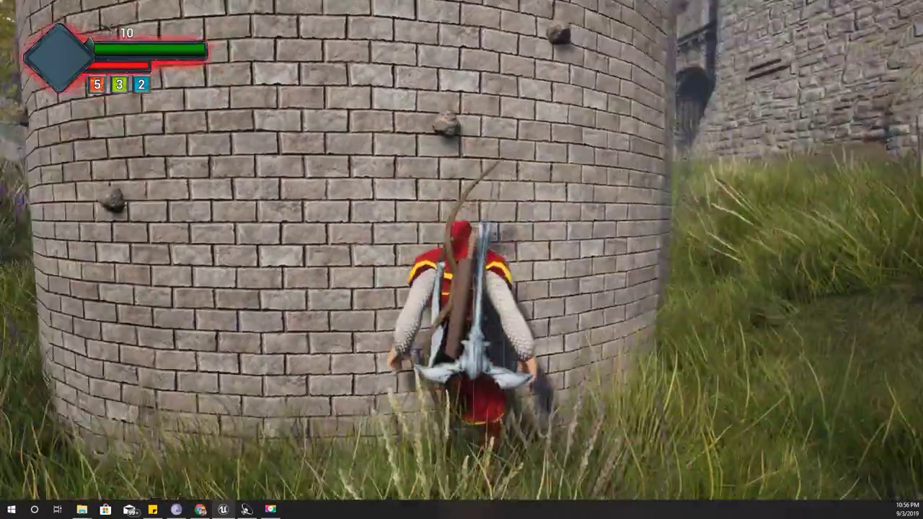
{"action": "key", "text": "a"}
{"action": "key", "text": "Escape"}
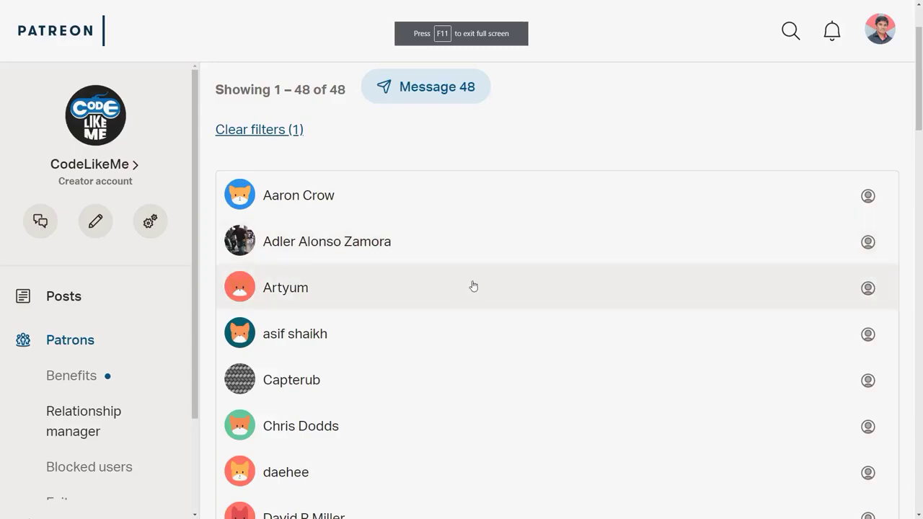
{"action": "scroll", "coordinate": [473, 286], "scroll_direction": "down", "scroll_amount": 1}
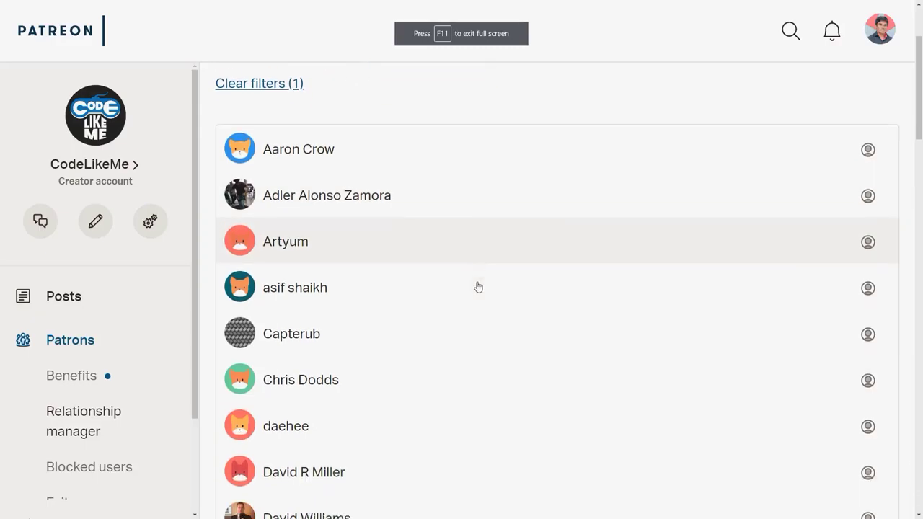
{"action": "scroll", "coordinate": [476, 285], "scroll_direction": "down", "scroll_amount": 1}
{"action": "scroll", "coordinate": [476, 271], "scroll_direction": "down", "scroll_amount": 3}
{"action": "scroll", "coordinate": [469, 260], "scroll_direction": "down", "scroll_amount": 2}
{"action": "scroll", "coordinate": [466, 257], "scroll_direction": "down", "scroll_amount": 1}
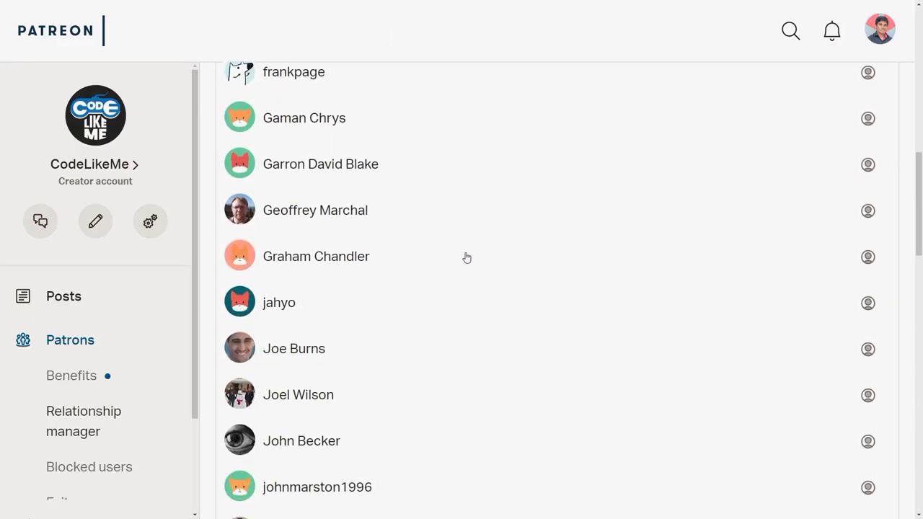
{"action": "scroll", "coordinate": [466, 257], "scroll_direction": "down", "scroll_amount": 2}
{"action": "scroll", "coordinate": [467, 257], "scroll_direction": "down", "scroll_amount": 2}
{"action": "scroll", "coordinate": [466, 257], "scroll_direction": "down", "scroll_amount": 3}
{"action": "scroll", "coordinate": [465, 257], "scroll_direction": "down", "scroll_amount": 3}
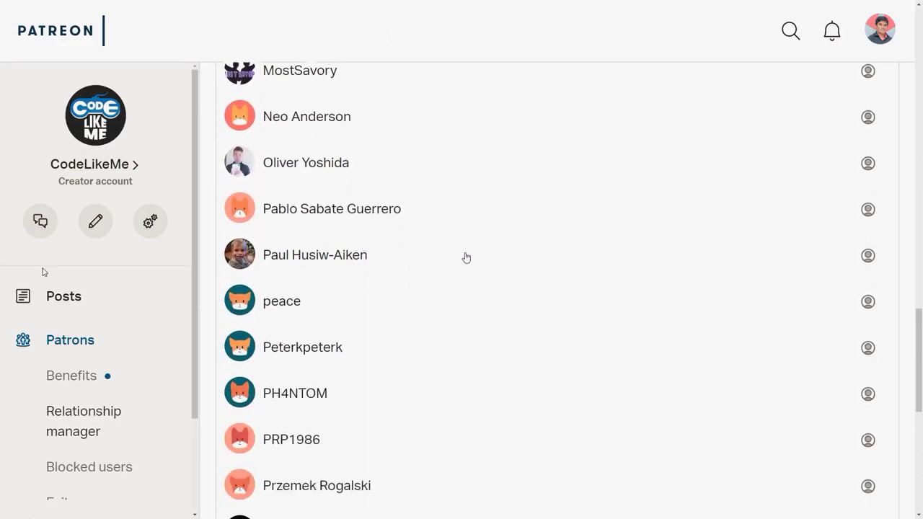
{"action": "scroll", "coordinate": [463, 257], "scroll_direction": "down", "scroll_amount": 3}
{"action": "scroll", "coordinate": [458, 256], "scroll_direction": "down", "scroll_amount": 3}
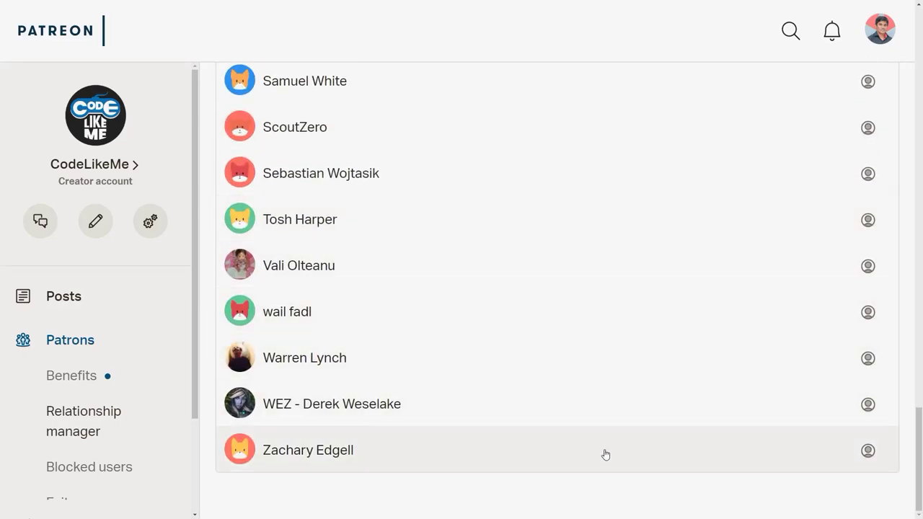
{"action": "scroll", "coordinate": [604, 447], "scroll_direction": "up", "scroll_amount": 1}
{"action": "scroll", "coordinate": [605, 429], "scroll_direction": "down", "scroll_amount": 1}
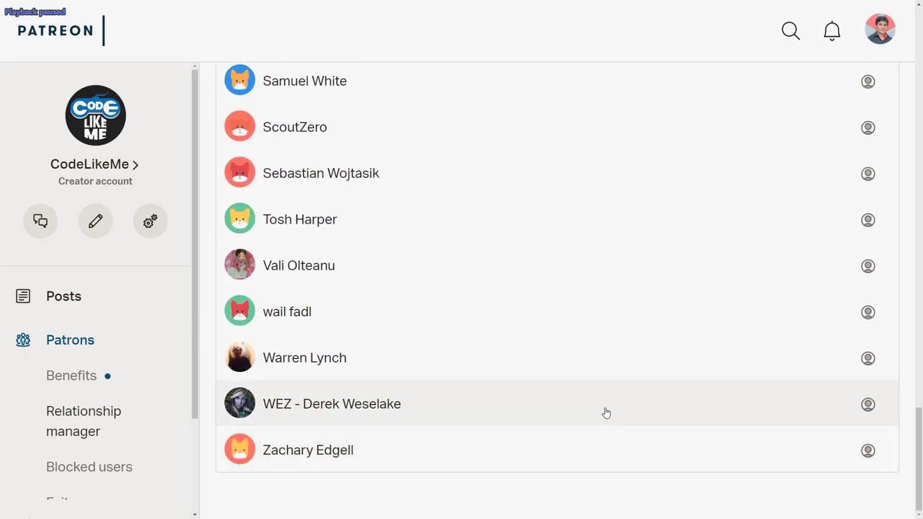
{"action": "scroll", "coordinate": [606, 412], "scroll_direction": "down", "scroll_amount": 1, "text": "ctrl"}
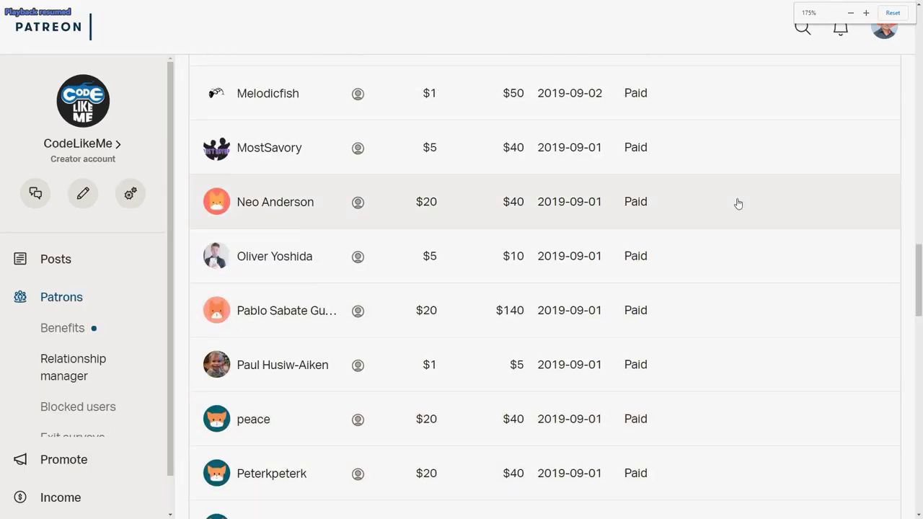
{"action": "scroll", "coordinate": [737, 202], "scroll_direction": "down", "scroll_amount": 3}
{"action": "scroll", "coordinate": [733, 233], "scroll_direction": "down", "scroll_amount": 5}
{"action": "scroll", "coordinate": [739, 248], "scroll_direction": "down", "scroll_amount": 5}
{"action": "scroll", "coordinate": [744, 248], "scroll_direction": "down", "scroll_amount": 1}
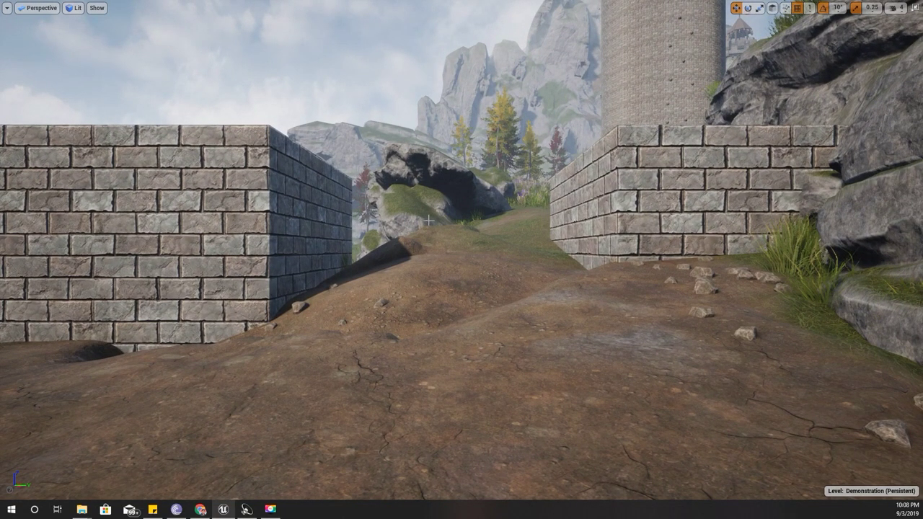
Launch a play-in-editor test with Alt+P, free the mouse cursor, and leave fullscreen play.
{"action": "key", "text": "alt+p"}
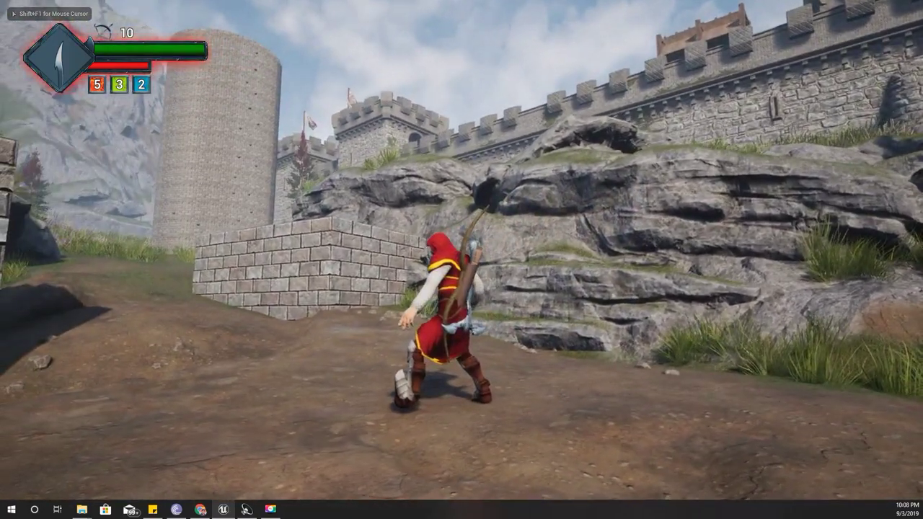
{"action": "key", "text": "shift+F1"}
{"action": "key", "text": "F11"}
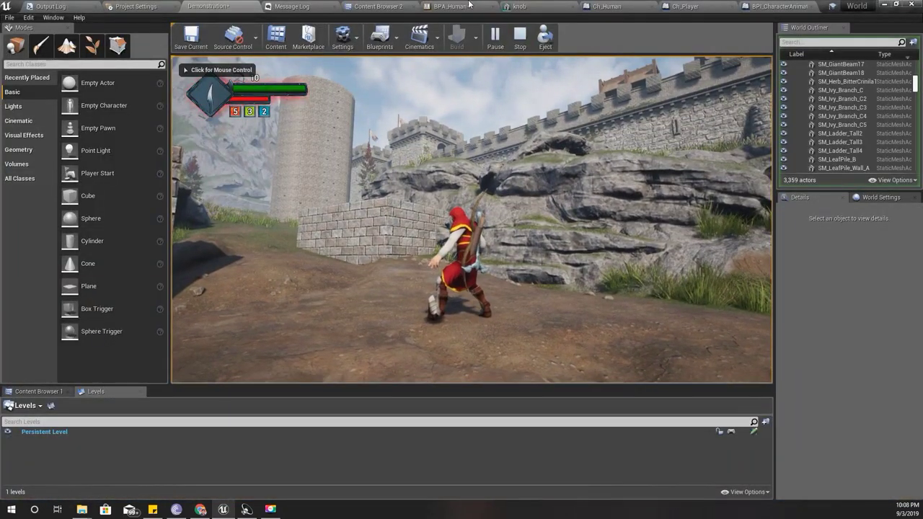
In BPA_Human, navigate up to the top-level Anim Graph and pan to the Locomotion state machine.
{"action": "left_click", "coordinate": [467, 6]}
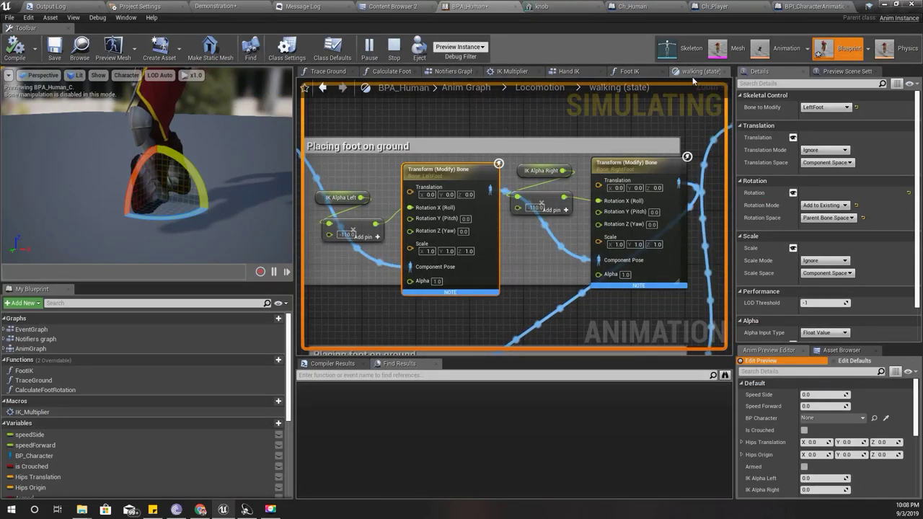
{"action": "scroll", "coordinate": [524, 140], "scroll_direction": "down", "scroll_amount": 5}
{"action": "left_click", "coordinate": [539, 87]}
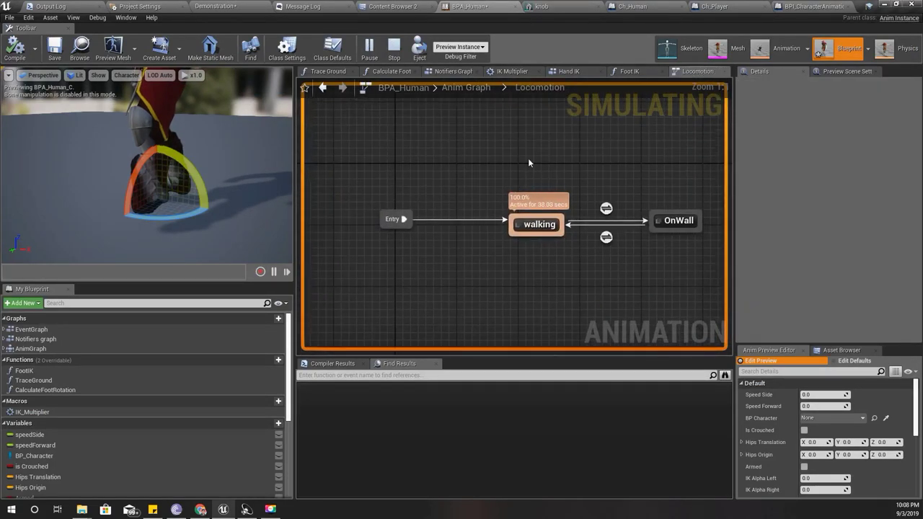
{"action": "left_click", "coordinate": [453, 90]}
{"action": "scroll", "coordinate": [594, 288], "scroll_direction": "up", "scroll_amount": 3}
{"action": "mouse_move", "coordinate": [594, 288]}
{"action": "right_mouse_down"}
{"action": "mouse_move", "coordinate": [494, 269]}
{"action": "mouse_move", "coordinate": [645, 347]}
{"action": "right_mouse_up"}
{"action": "scroll", "coordinate": [629, 211], "scroll_direction": "up", "scroll_amount": 2}
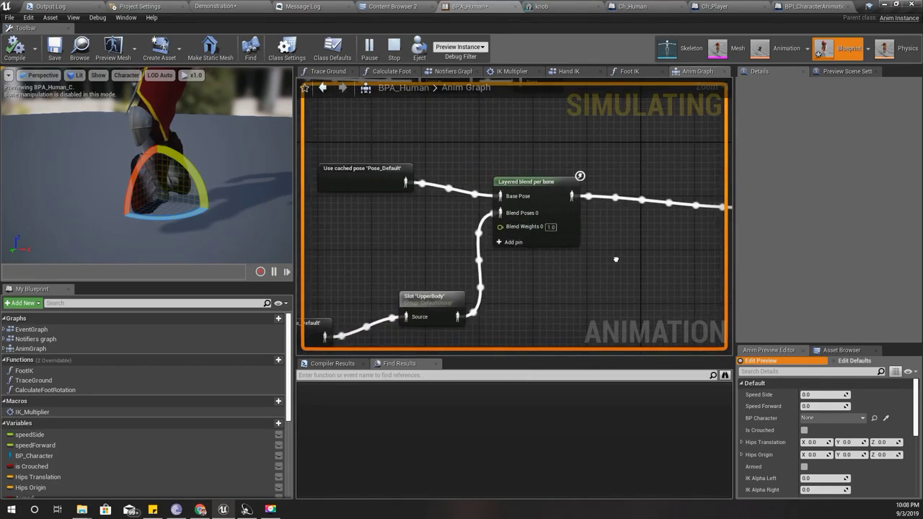
{"action": "mouse_move", "coordinate": [504, 237]}
{"action": "right_mouse_down"}
{"action": "mouse_move", "coordinate": [627, 230]}
{"action": "mouse_move", "coordinate": [505, 152]}
{"action": "right_mouse_up"}
{"action": "scroll", "coordinate": [558, 264], "scroll_direction": "down", "scroll_amount": 2}
{"action": "mouse_move", "coordinate": [558, 264]}
{"action": "right_mouse_down"}
{"action": "mouse_move", "coordinate": [540, 291]}
{"action": "mouse_move", "coordinate": [469, 224]}
{"action": "right_mouse_up"}
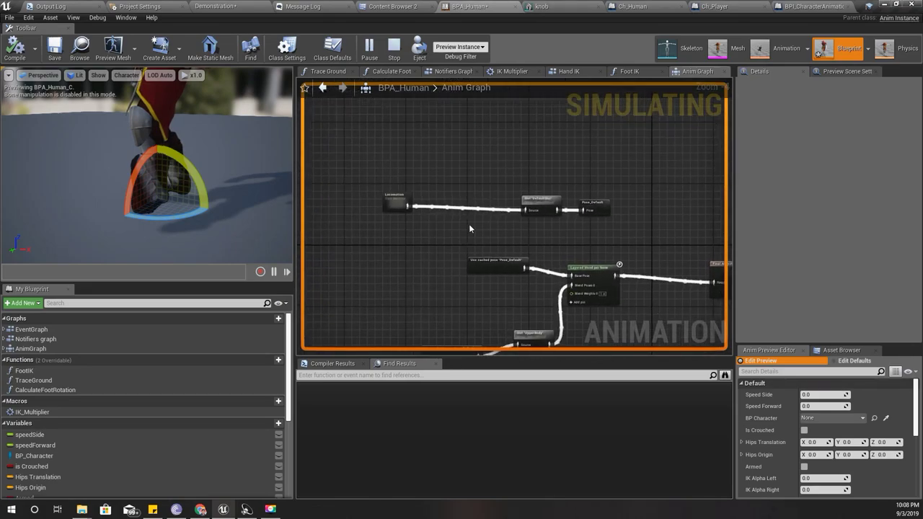
{"action": "scroll", "coordinate": [380, 199], "scroll_direction": "up", "scroll_amount": 2}
{"action": "scroll", "coordinate": [389, 205], "scroll_direction": "up", "scroll_amount": 1}
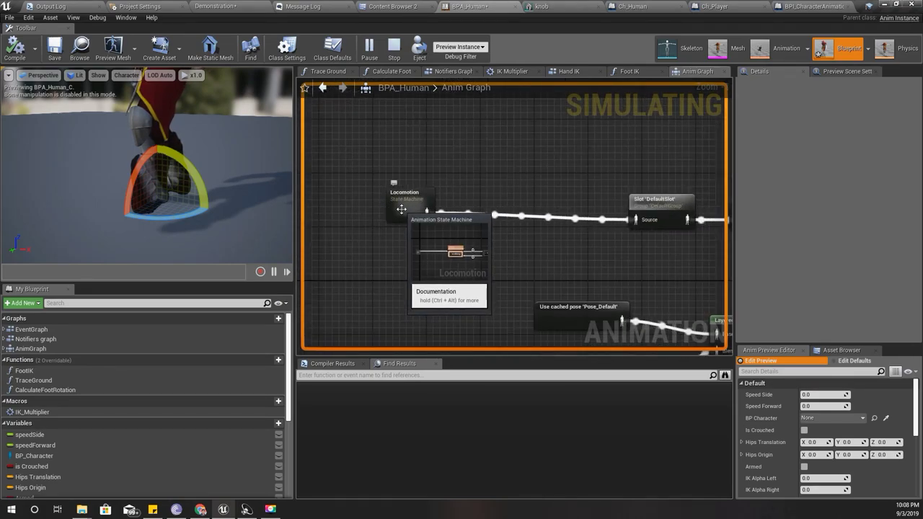
Open Locomotion's walking state and bring the Placing foot on ground nodes into view.
{"action": "double_click", "coordinate": [401, 208]}
{"action": "double_click", "coordinate": [529, 223]}
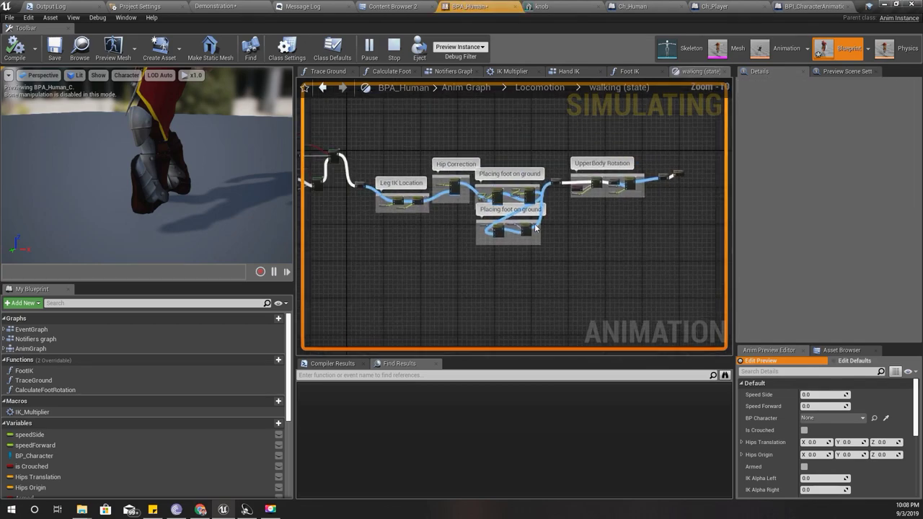
{"action": "mouse_move", "coordinate": [408, 245]}
{"action": "right_mouse_down"}
{"action": "mouse_move", "coordinate": [460, 267]}
{"action": "mouse_move", "coordinate": [418, 261]}
{"action": "right_mouse_up"}
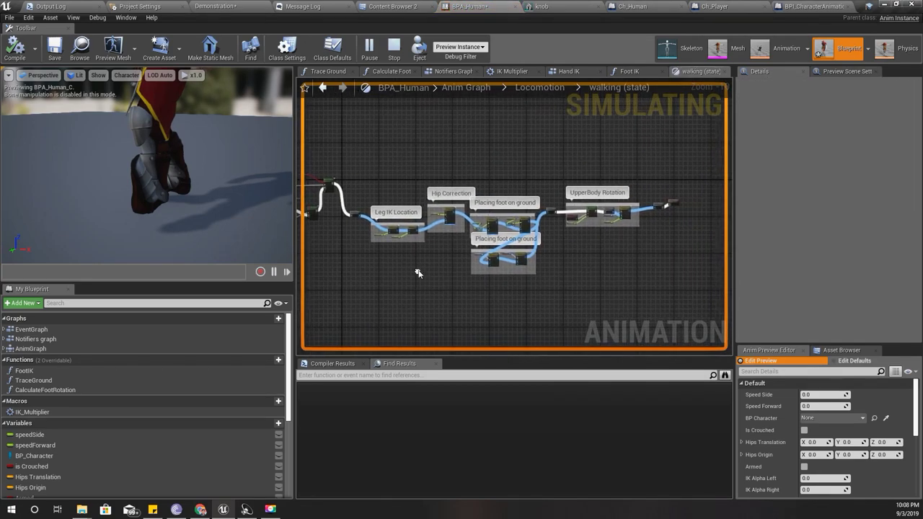
{"action": "left_click", "coordinate": [537, 88]}
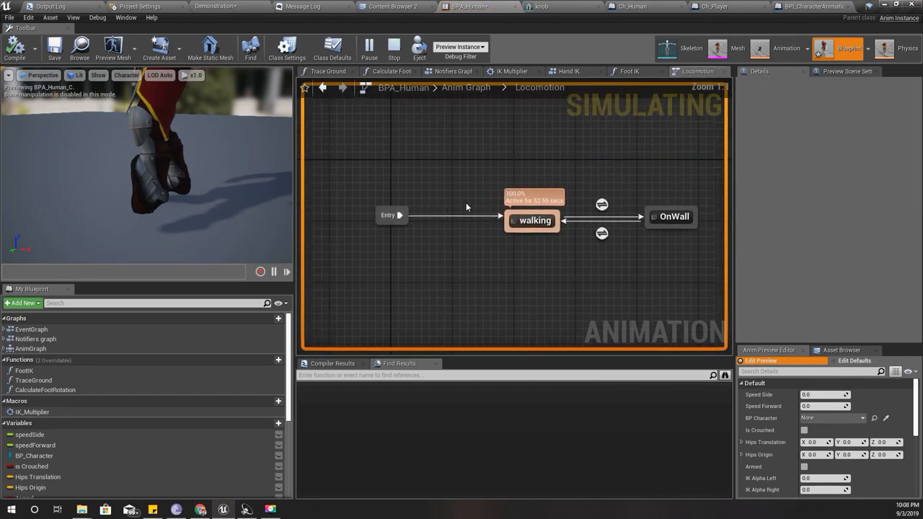
{"action": "double_click", "coordinate": [530, 224]}
{"action": "scroll", "coordinate": [563, 253], "scroll_direction": "up", "scroll_amount": 4}
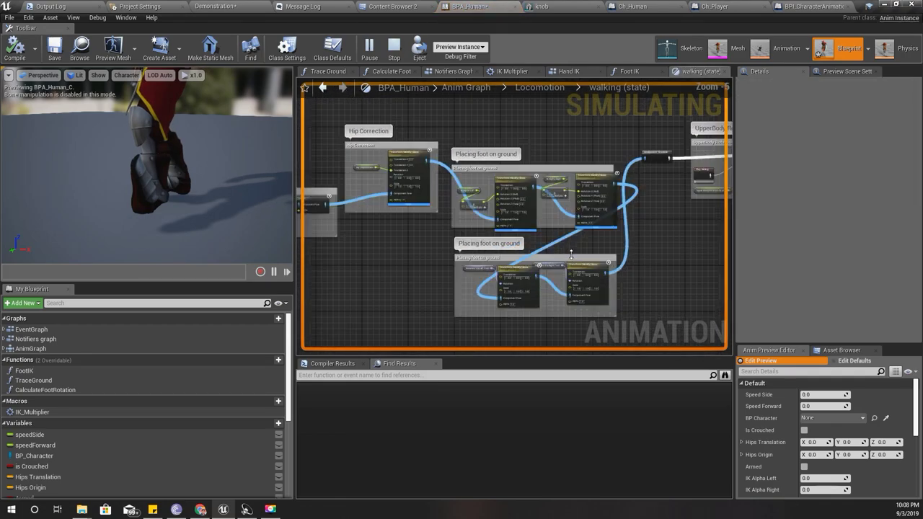
{"action": "right_click_drag", "start_coordinate": [563, 253], "coordinate": [575, 280]}
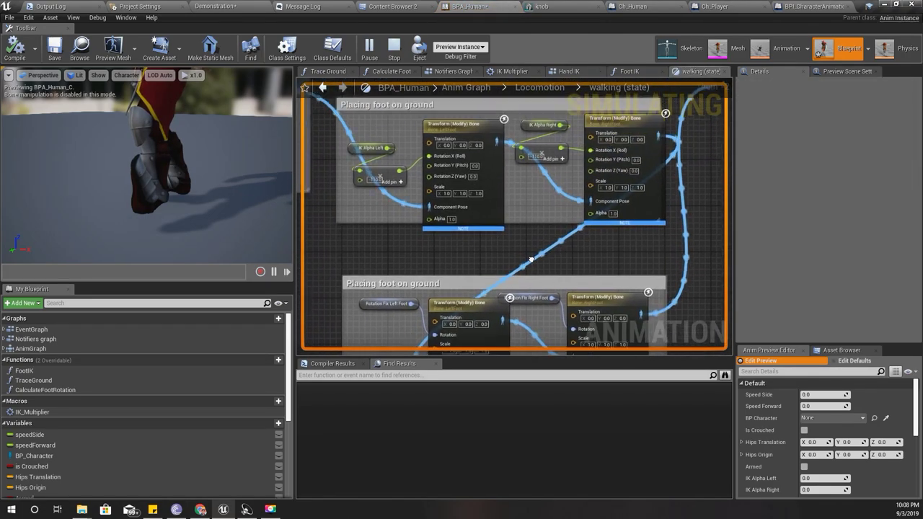
{"action": "mouse_move", "coordinate": [145, 216]}
{"action": "left_mouse_down"}
{"action": "mouse_move", "coordinate": [187, 216]}
{"action": "mouse_move", "coordinate": [186, 151]}
{"action": "left_mouse_up"}
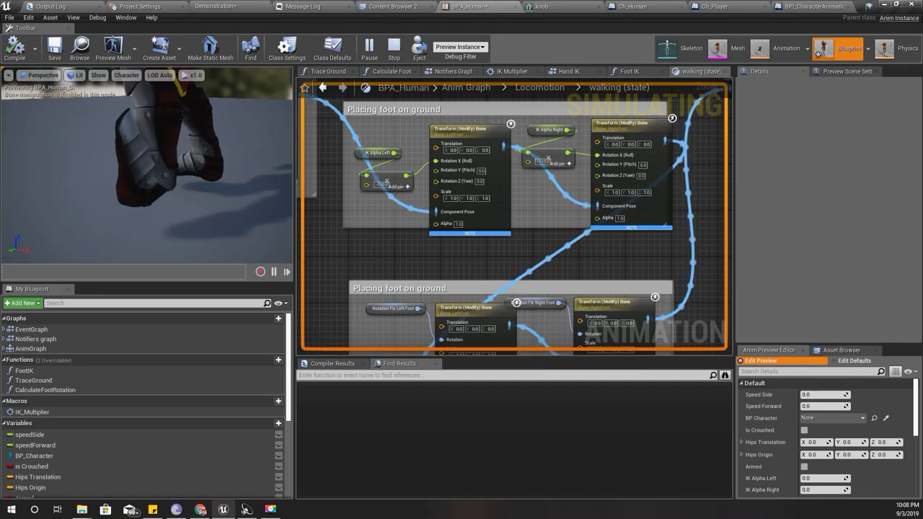
Select the left foot's Transform (Modify) Bone node and orbit the preview around the foot.
{"action": "mouse_move", "coordinate": [475, 235]}
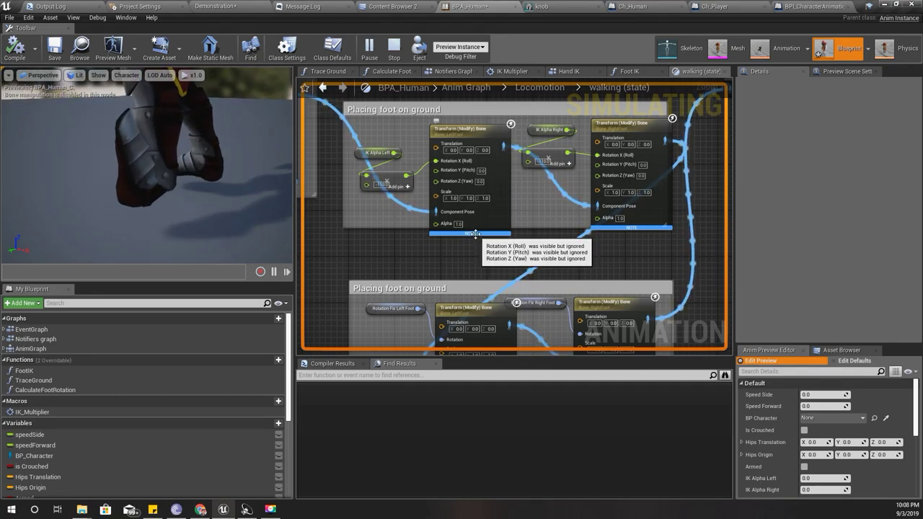
{"action": "left_click", "coordinate": [476, 131]}
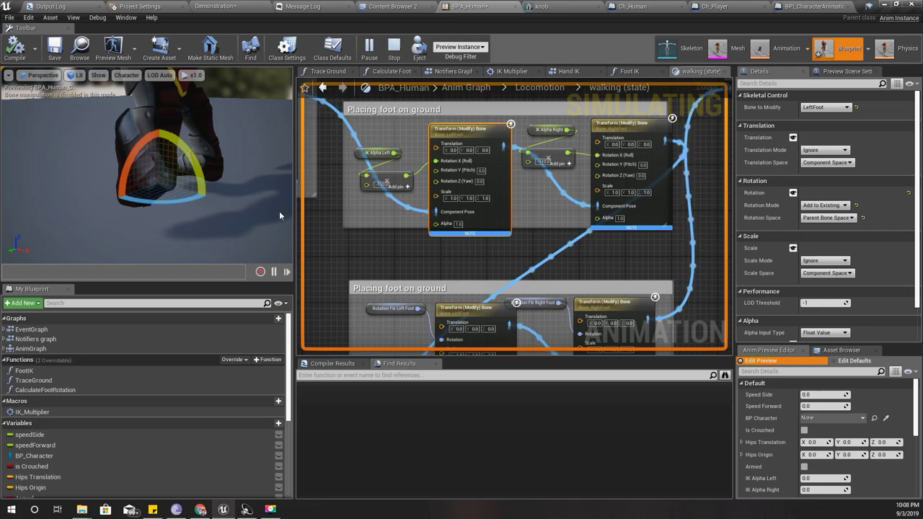
{"action": "scroll", "coordinate": [397, 233], "scroll_direction": "down", "scroll_amount": 2}
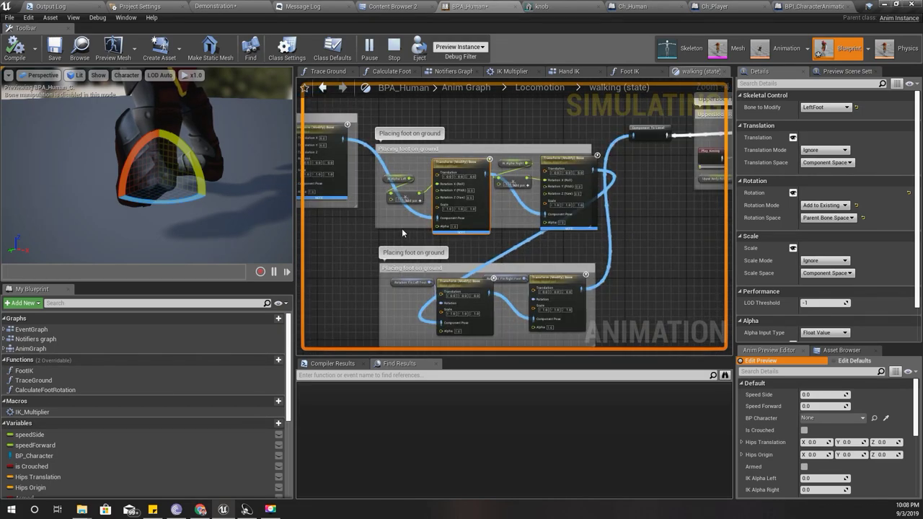
{"action": "left_click_drag", "start_coordinate": [79, 202], "coordinate": [259, 222]}
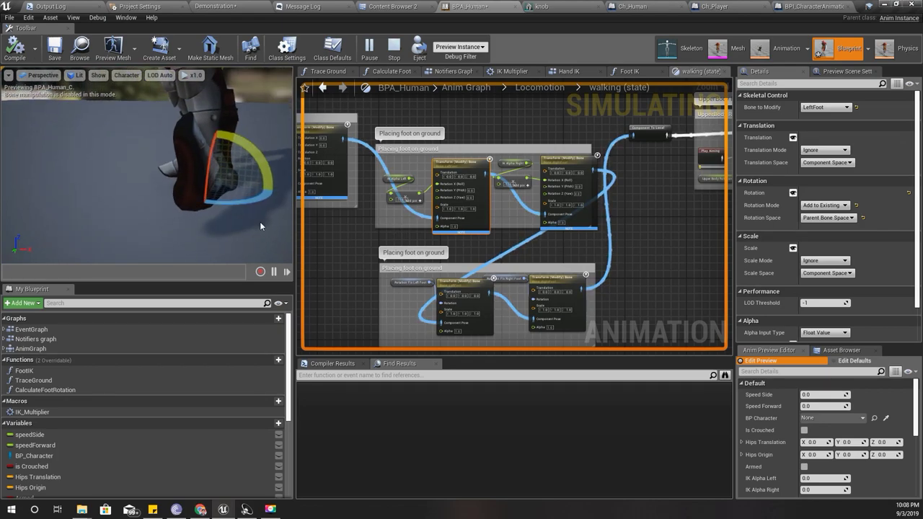
{"action": "scroll", "coordinate": [439, 244], "scroll_direction": "up", "scroll_amount": 3}
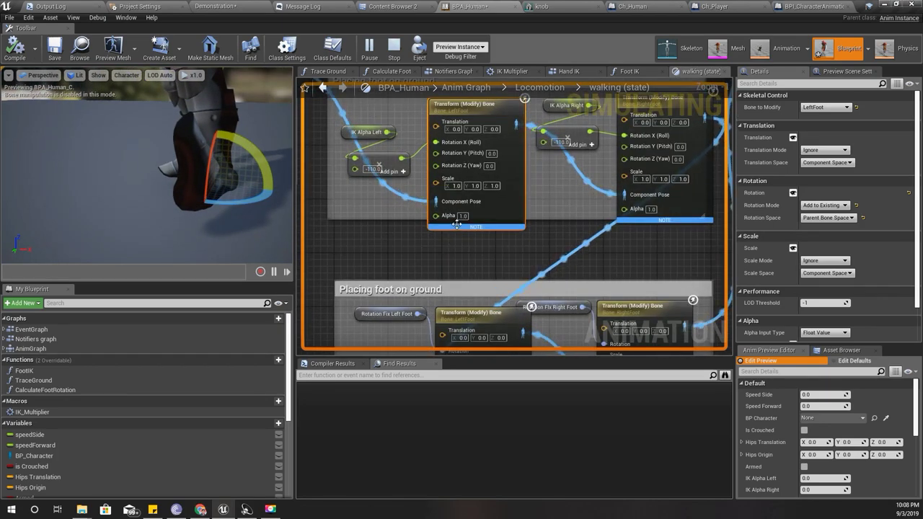
{"action": "right_click_drag", "start_coordinate": [388, 262], "coordinate": [388, 146]}
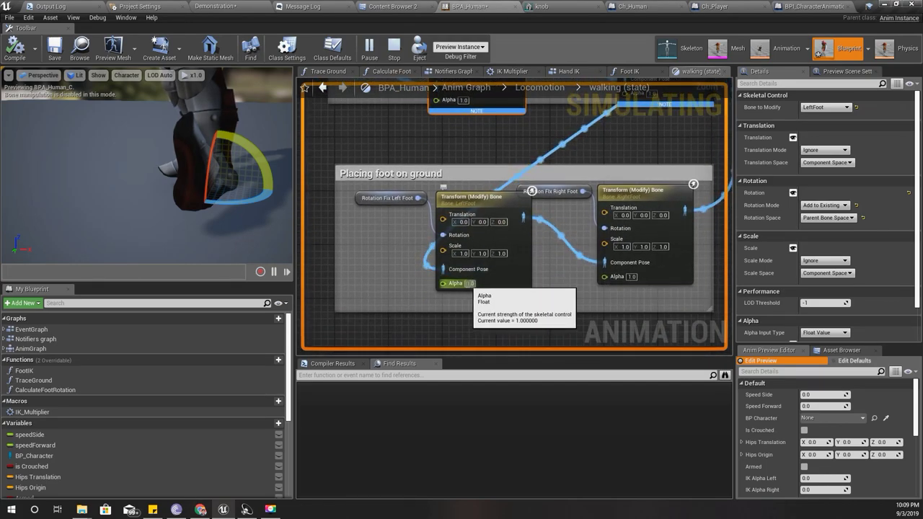
Set that node's Alpha to 0 and recompile the animation blueprint.
{"action": "double_click", "coordinate": [473, 284]}
{"action": "type", "text": "0"}
{"action": "key", "text": "Return"}
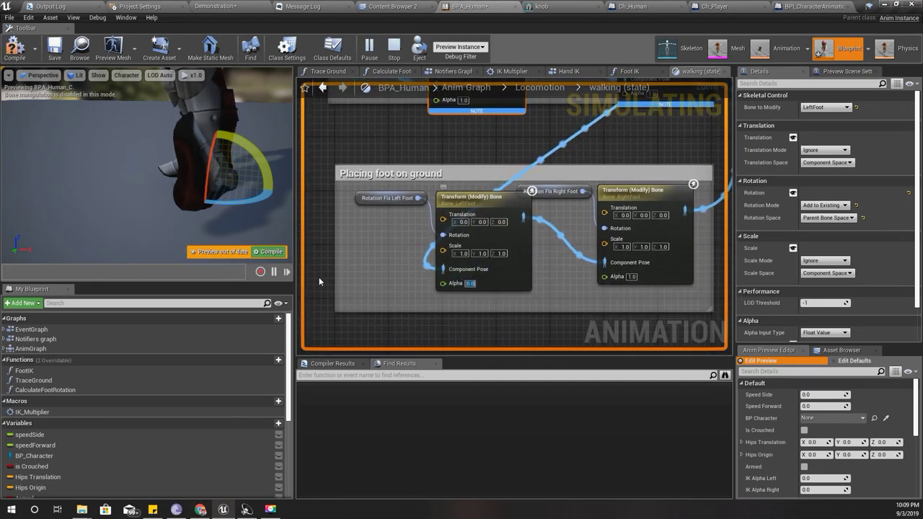
{"action": "left_click", "coordinate": [268, 251]}
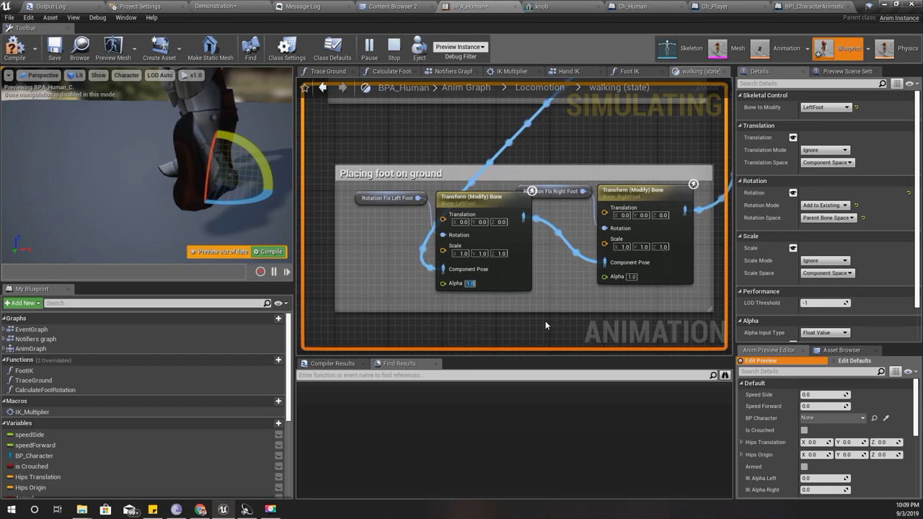
{"action": "mouse_move", "coordinate": [431, 147]}
{"action": "right_mouse_down"}
{"action": "mouse_move", "coordinate": [413, 245]}
{"action": "mouse_move", "coordinate": [425, 265]}
{"action": "right_mouse_up"}
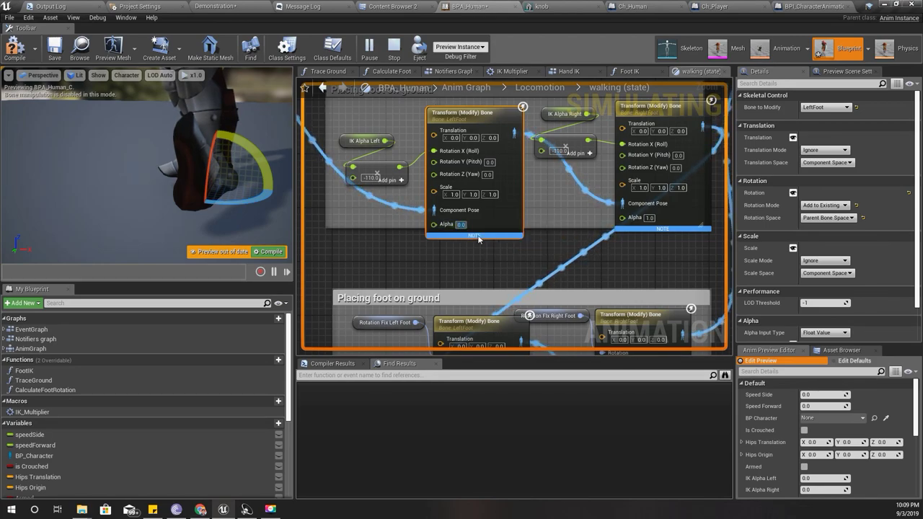
Recompile BPA_Human and orbit the preview down to the walking character's legs.
{"action": "left_click", "coordinate": [264, 252]}
{"action": "right_click_drag", "start_coordinate": [237, 213], "coordinate": [237, 180]}
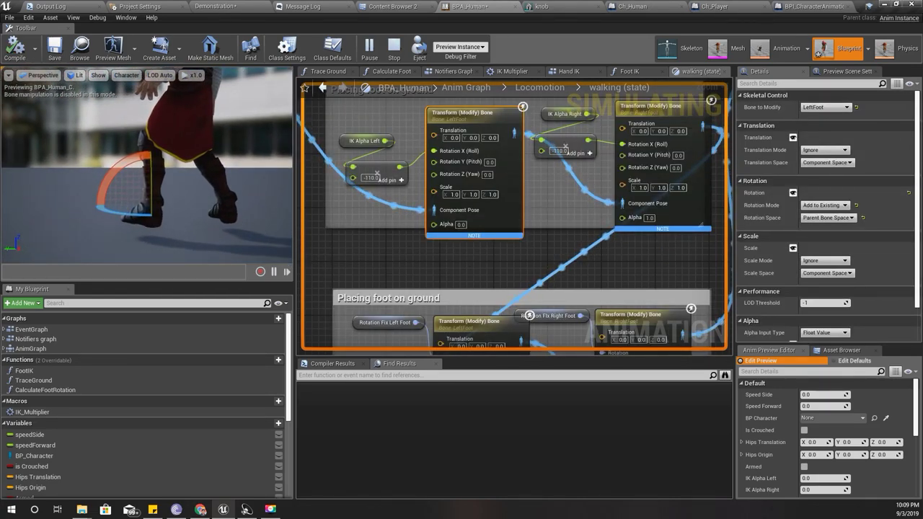
{"action": "right_click_drag", "start_coordinate": [268, 225], "coordinate": [230, 202]}
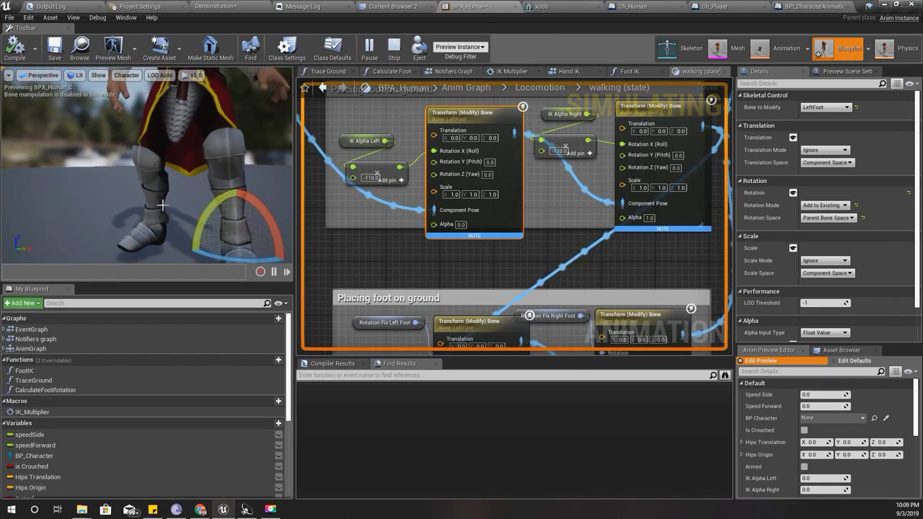
Select the Placing foot on ground comment, nudge the left foot transform node up, and go to Foot IK.
{"action": "right_click_drag", "start_coordinate": [382, 258], "coordinate": [387, 309]}
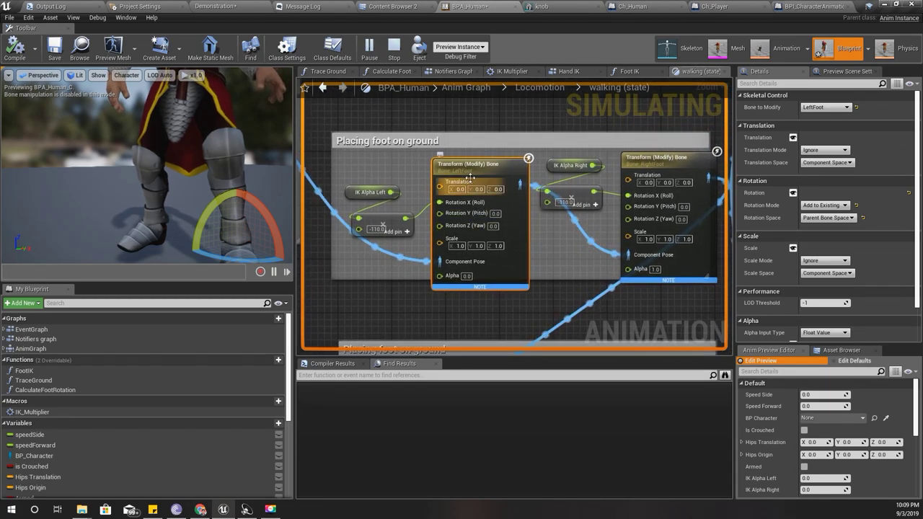
{"action": "left_click", "coordinate": [460, 138]}
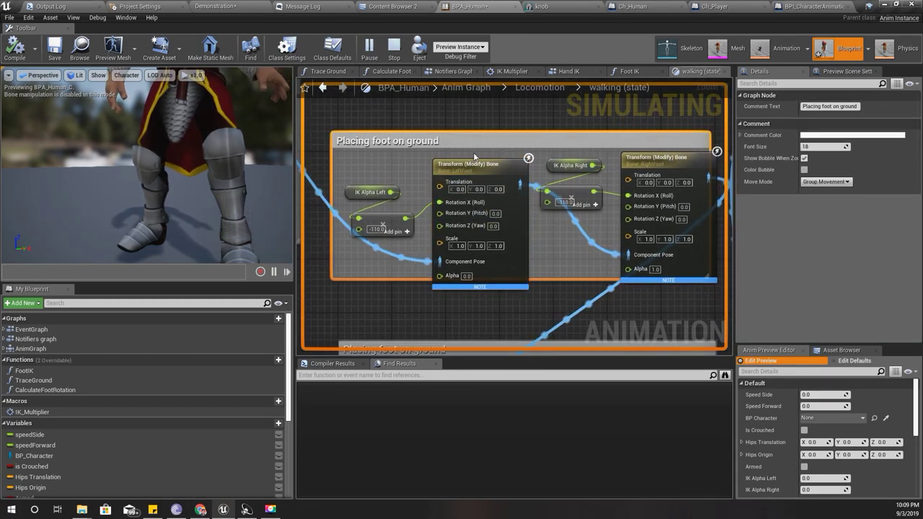
{"action": "left_click_drag", "start_coordinate": [474, 163], "coordinate": [474, 149]}
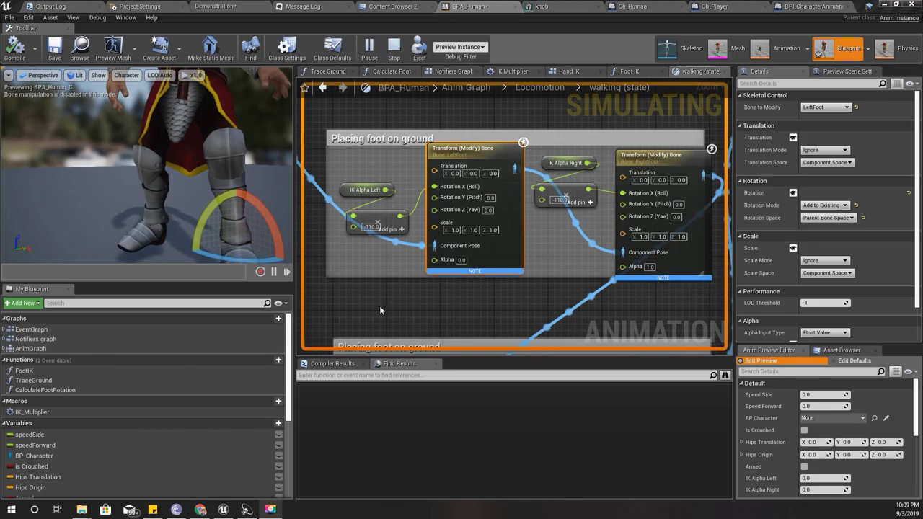
{"action": "right_click_drag", "start_coordinate": [379, 306], "coordinate": [375, 312]}
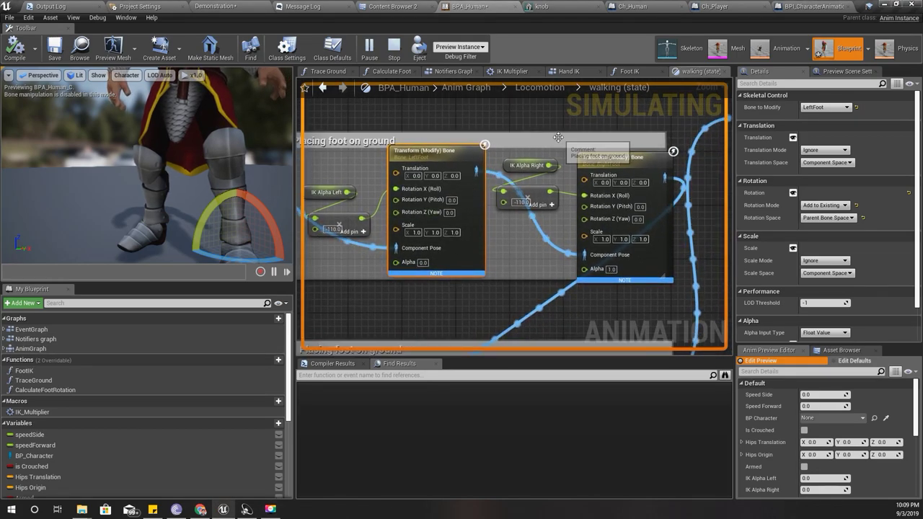
{"action": "left_click", "coordinate": [627, 72]}
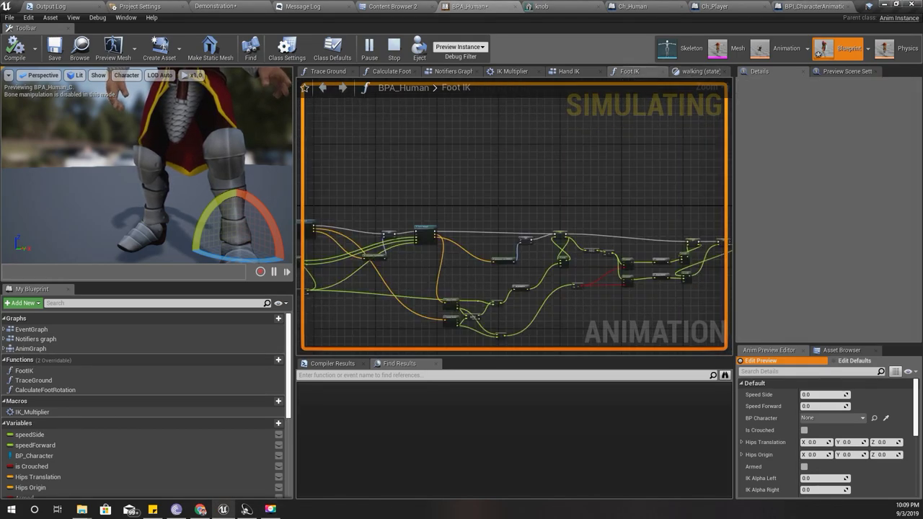
Open Trace Ground from the Foot IK graph and set LineTraceByChannel's Draw Debug Type to For Duration.
{"action": "scroll", "coordinate": [503, 240], "scroll_direction": "up", "scroll_amount": 2}
{"action": "scroll", "coordinate": [503, 240], "scroll_direction": "up", "scroll_amount": 2}
{"action": "scroll", "coordinate": [503, 241], "scroll_direction": "up", "scroll_amount": 2}
{"action": "scroll", "coordinate": [502, 240], "scroll_direction": "up", "scroll_amount": 2}
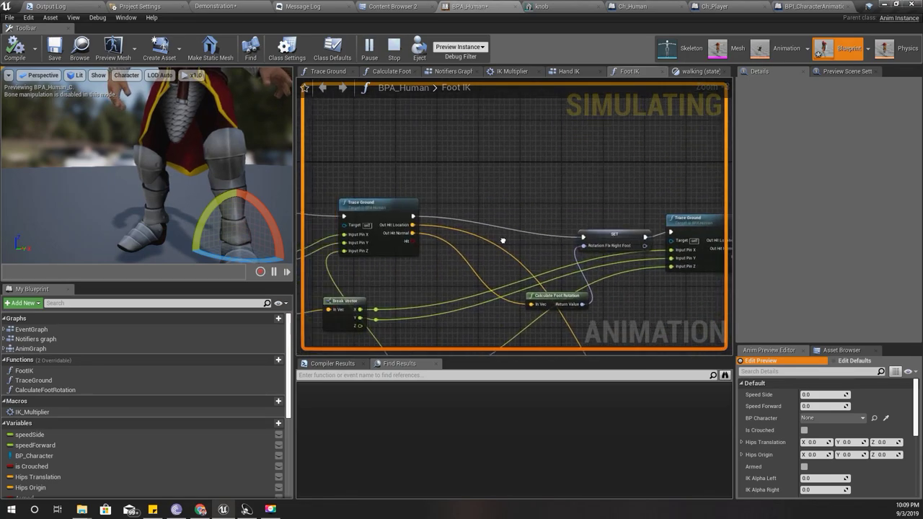
{"action": "right_click_drag", "start_coordinate": [502, 240], "coordinate": [531, 240]}
{"action": "double_click", "coordinate": [407, 208]}
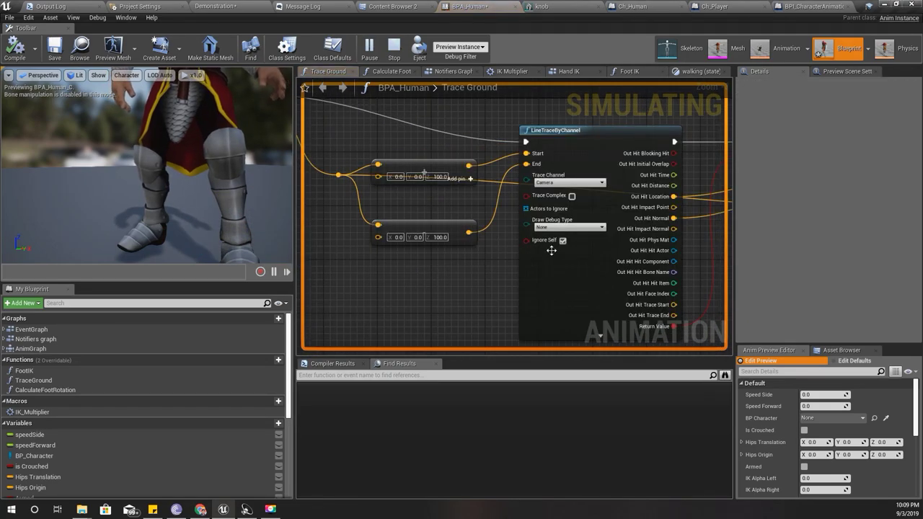
{"action": "left_click", "coordinate": [556, 228]}
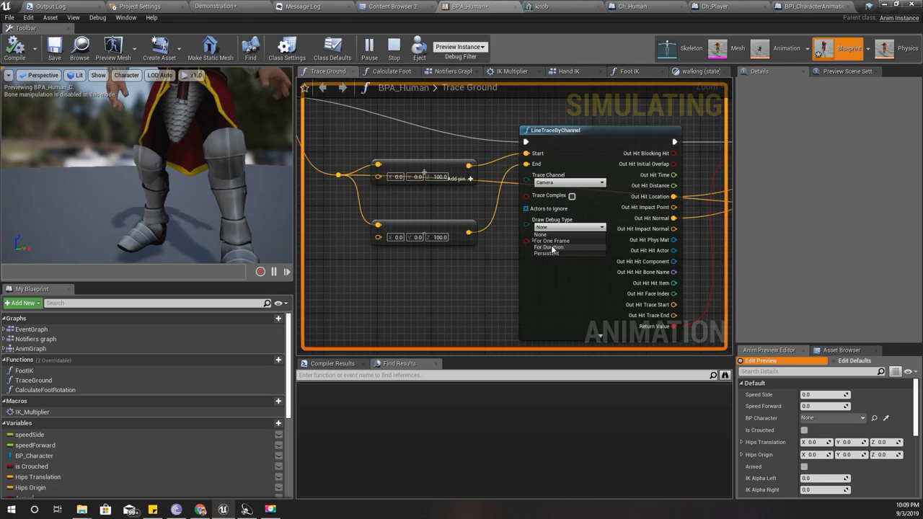
{"action": "left_click", "coordinate": [549, 248]}
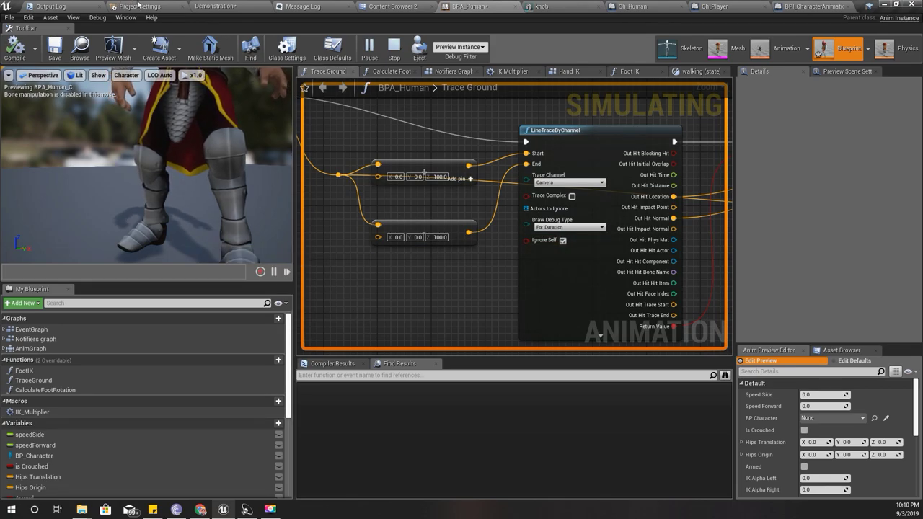
{"action": "left_click", "coordinate": [259, 5]}
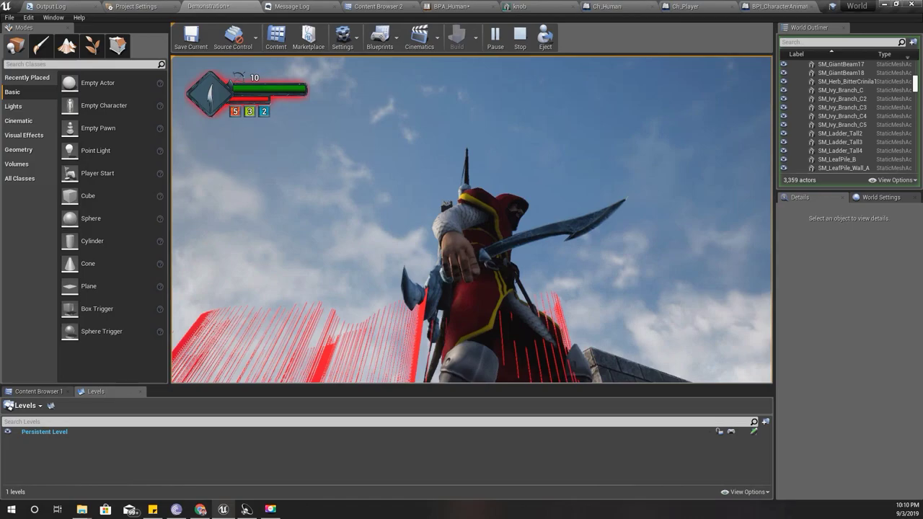
Run the archer forward between the walls so the foot traces leave red lines.
{"action": "key", "text": "w"}
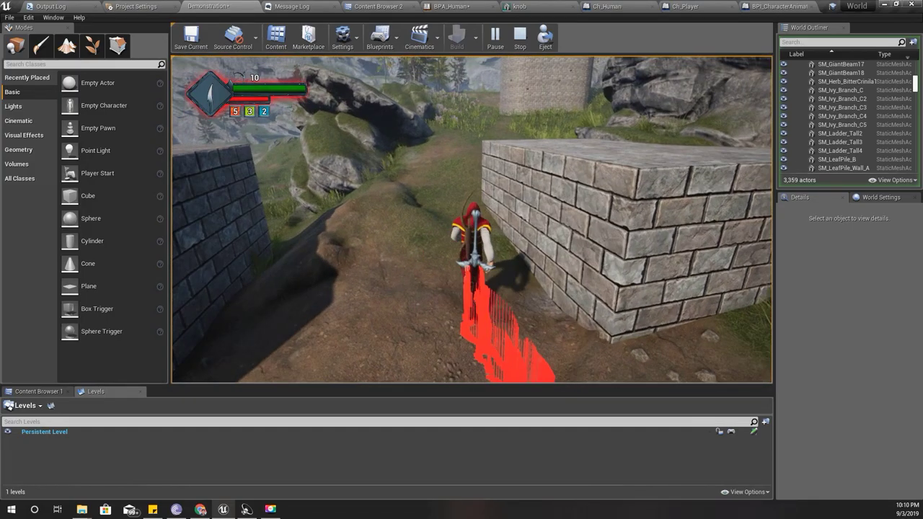
{"action": "key", "text": "w"}
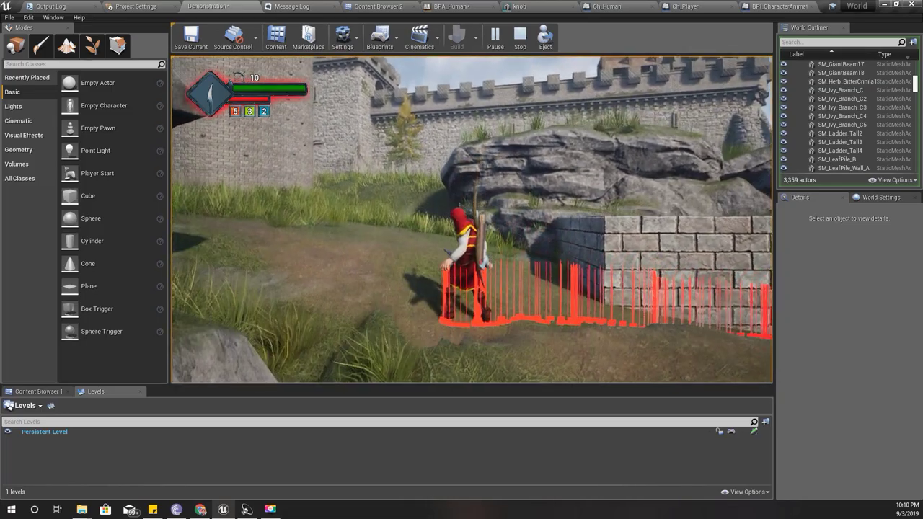
{"action": "key", "text": "w"}
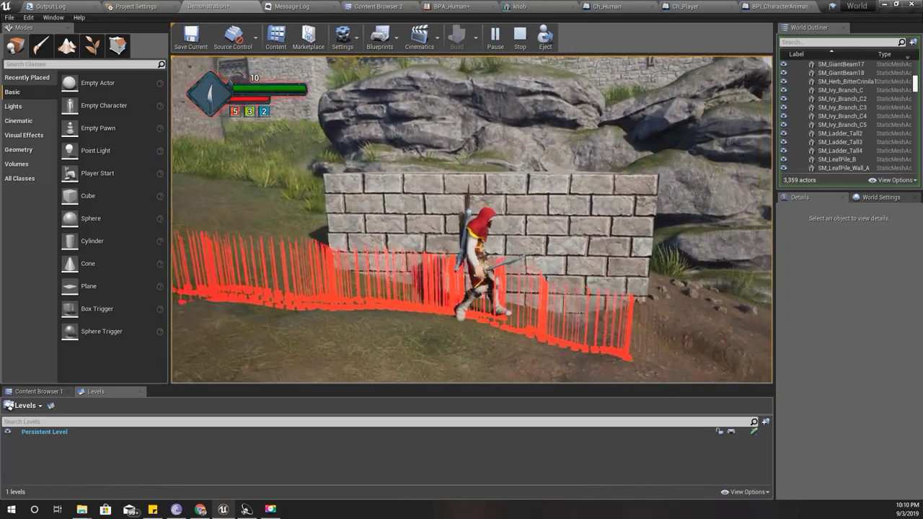
{"action": "key", "text": "w"}
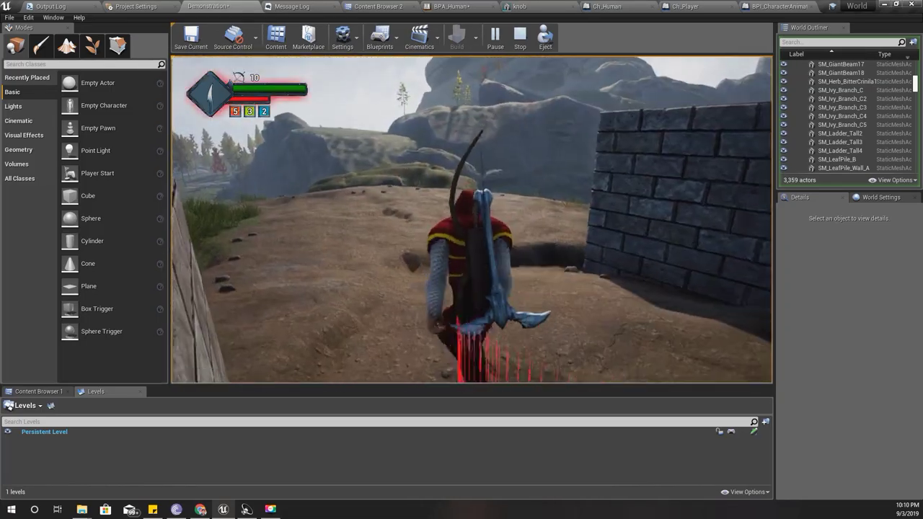
{"action": "key", "text": "w"}
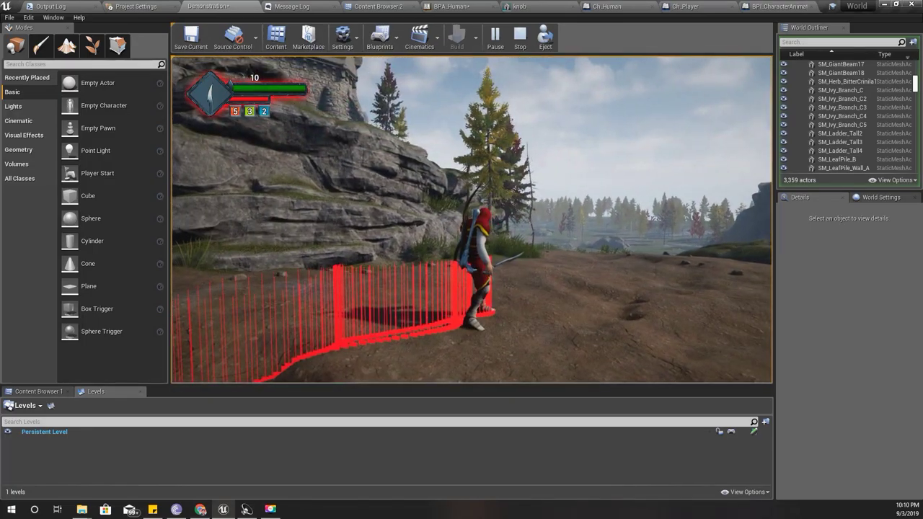
Turn on ToggleDebugCamera to inspect the feet up close, then toggle it back off.
{"action": "type", "text": "ToggleDebugCamera"}
{"action": "key", "text": "Return"}
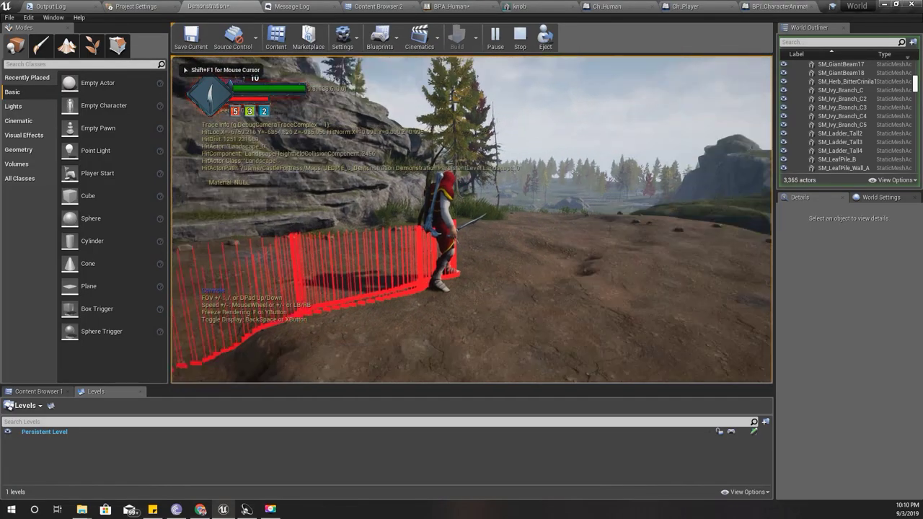
{"action": "key", "text": "w"}
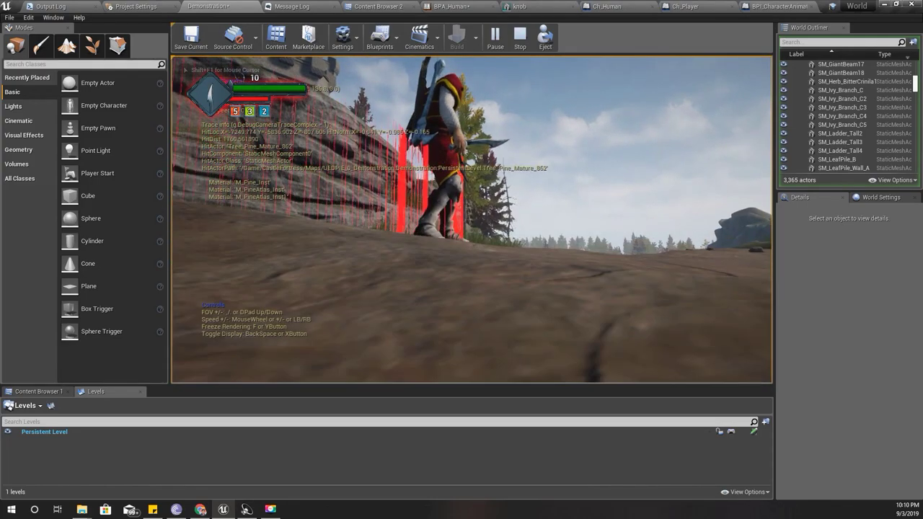
{"action": "key", "text": "w"}
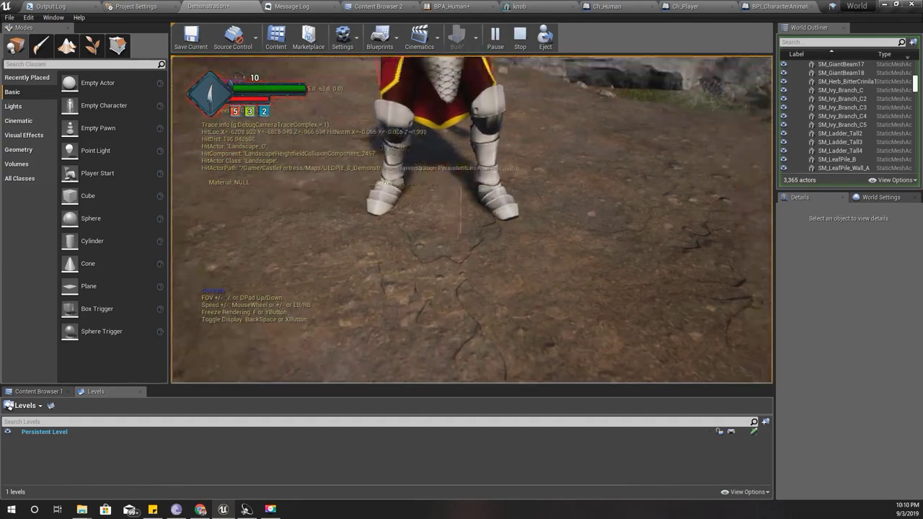
{"action": "key", "text": "grave"}
{"action": "key", "text": "Up"}
{"action": "key", "text": "Return"}
{"action": "left_click", "coordinate": [373, 314]}
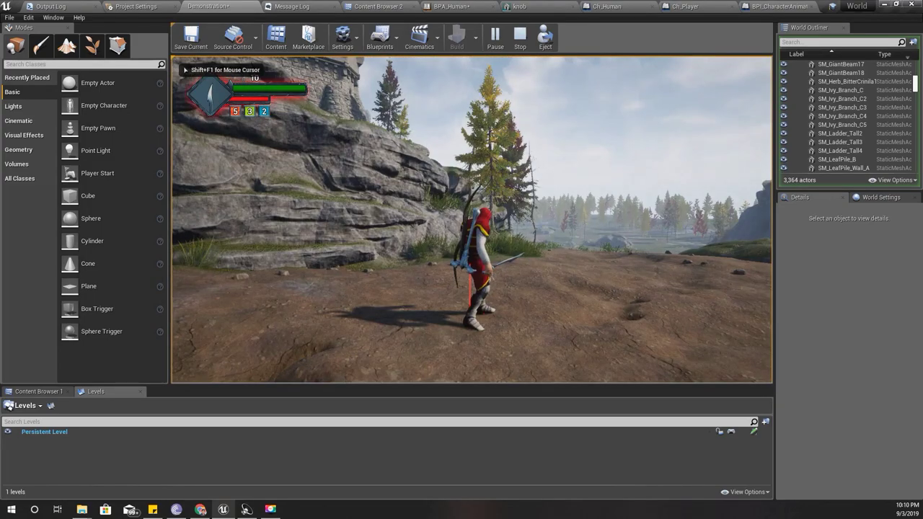
Swing the game camera from the castle to the hills and back to the castle walls.
{"action": "key", "text": "w"}
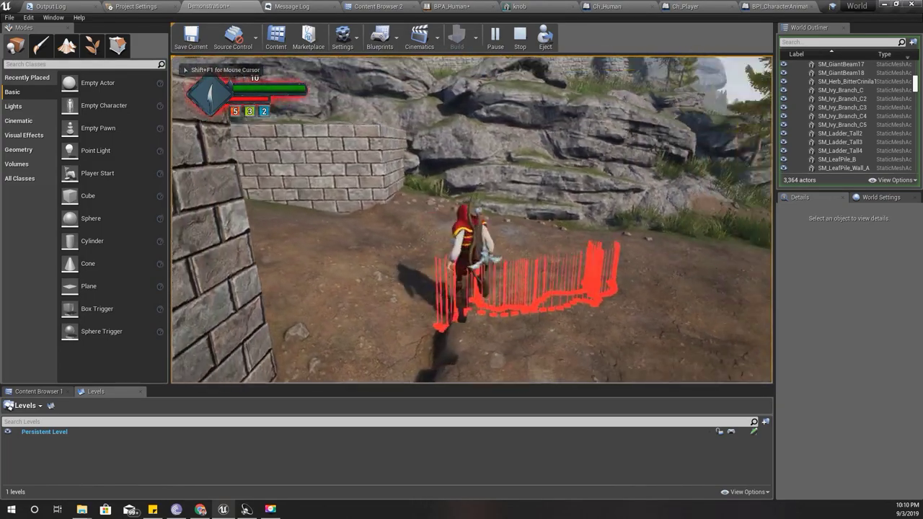
{"action": "key", "text": "w"}
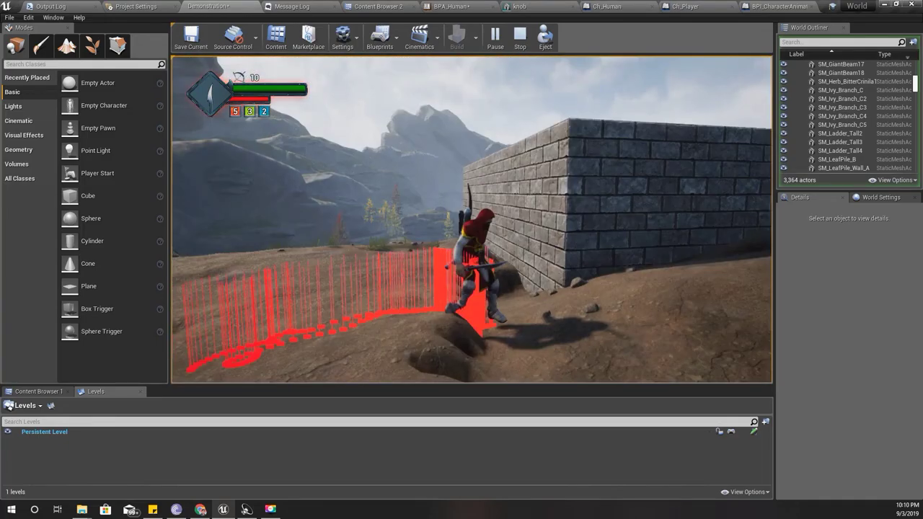
{"action": "key", "text": "w"}
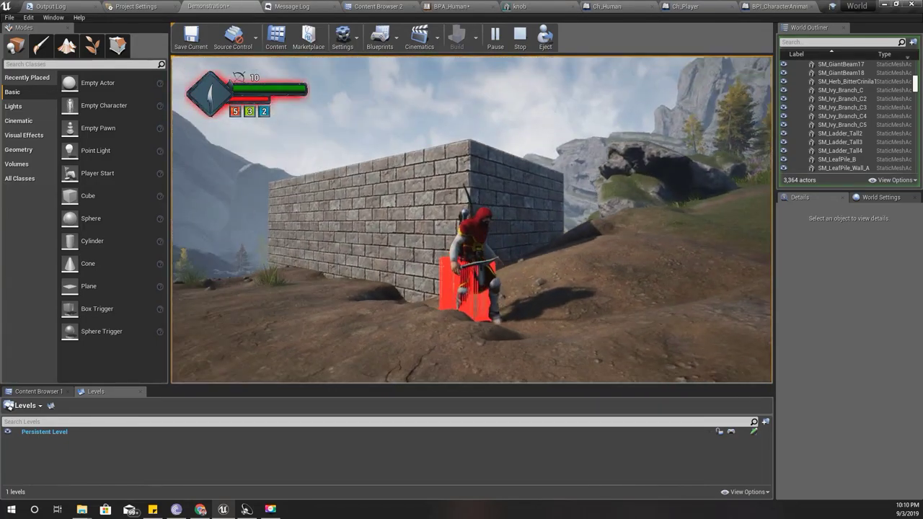
Stop the test, change Trace Ground's Draw Debug Type to For One Frame in BPA_Human, and return to Demonstration.
{"action": "key", "text": "w"}
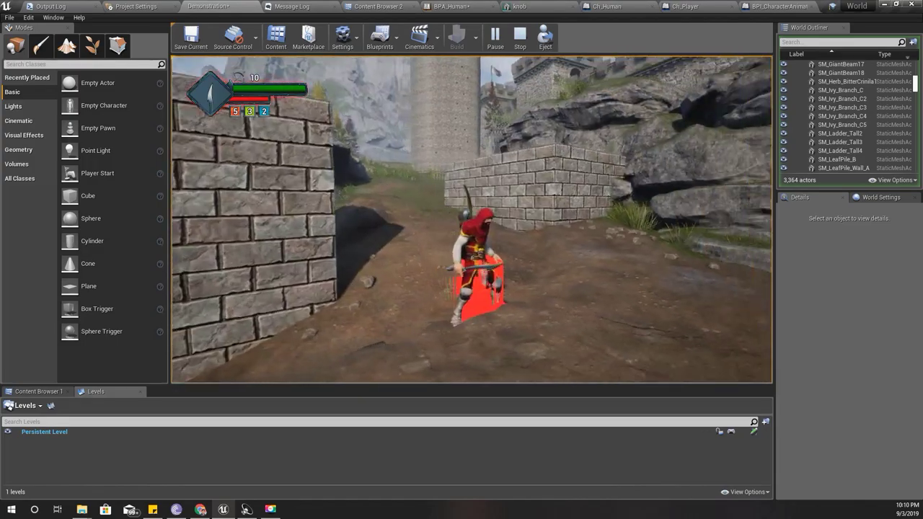
{"action": "left_click", "coordinate": [519, 36]}
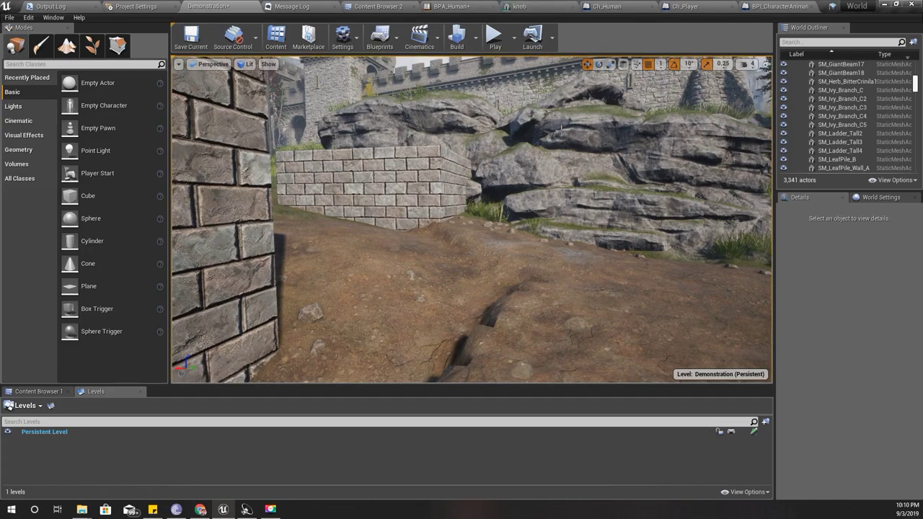
{"action": "left_click", "coordinate": [472, 5]}
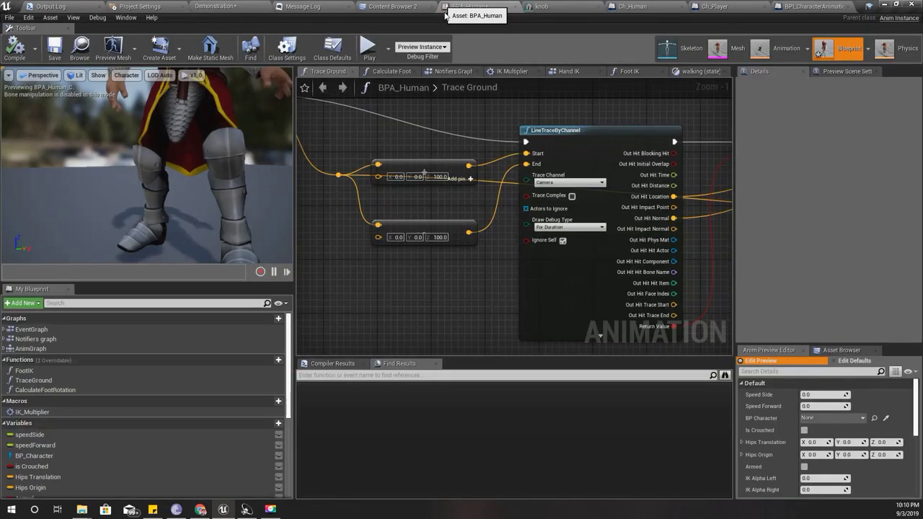
{"action": "left_click", "coordinate": [565, 228]}
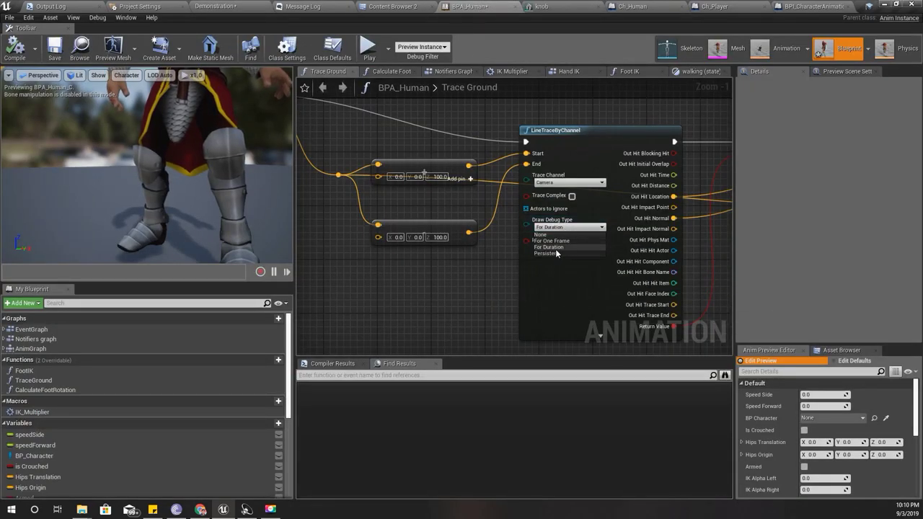
{"action": "left_click", "coordinate": [556, 242]}
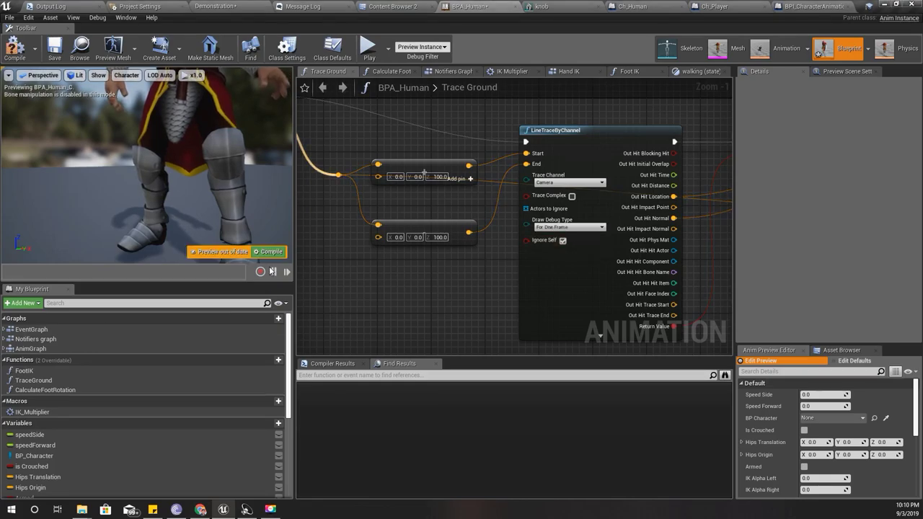
{"action": "left_click", "coordinate": [215, 6]}
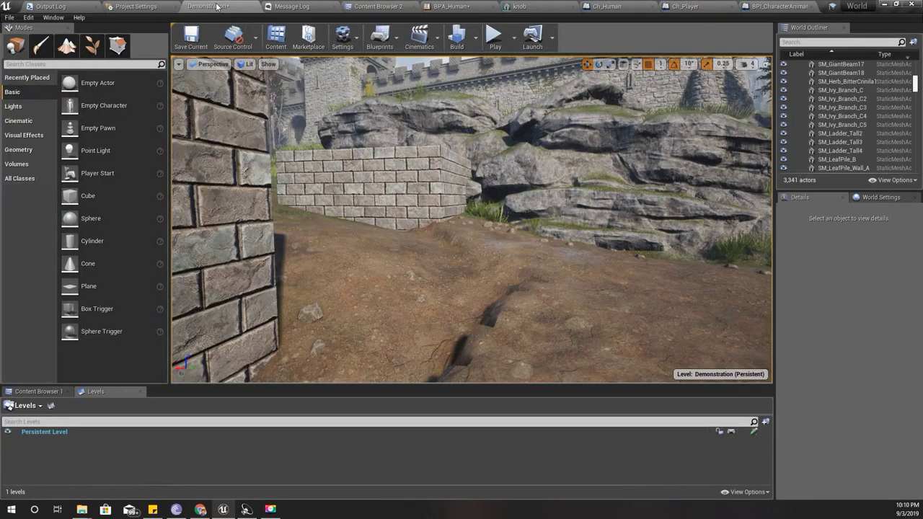
Go fullscreen, start Play In Editor with Alt+P, and walk the archer along the trench toward the brick wall.
{"action": "key", "text": "F11"}
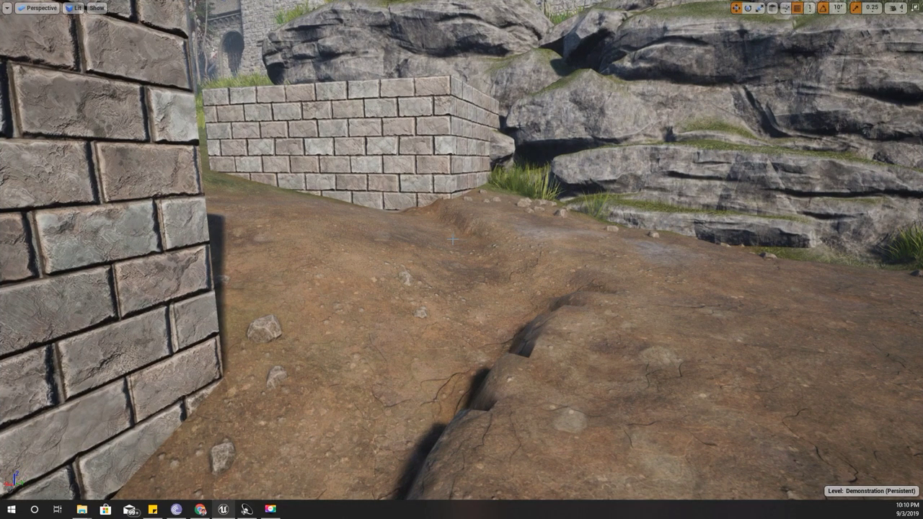
{"action": "key", "text": "alt+p"}
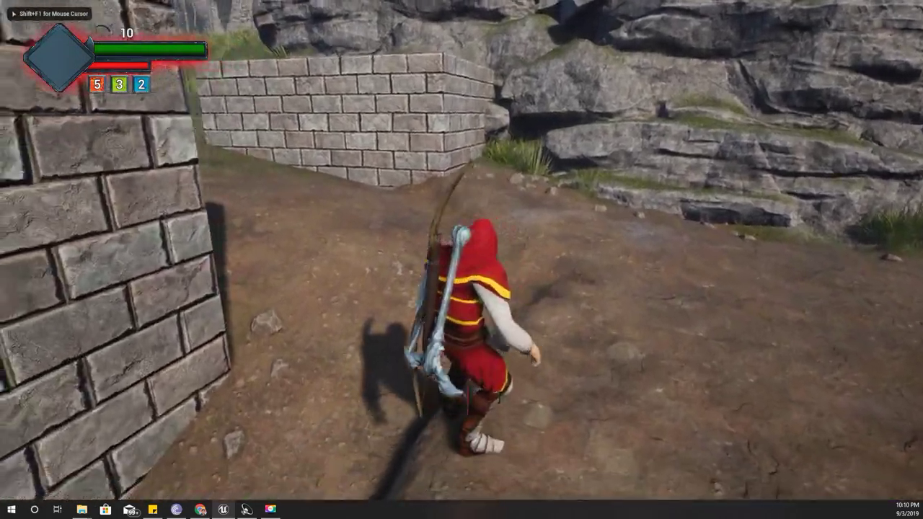
{"action": "key", "text": "w"}
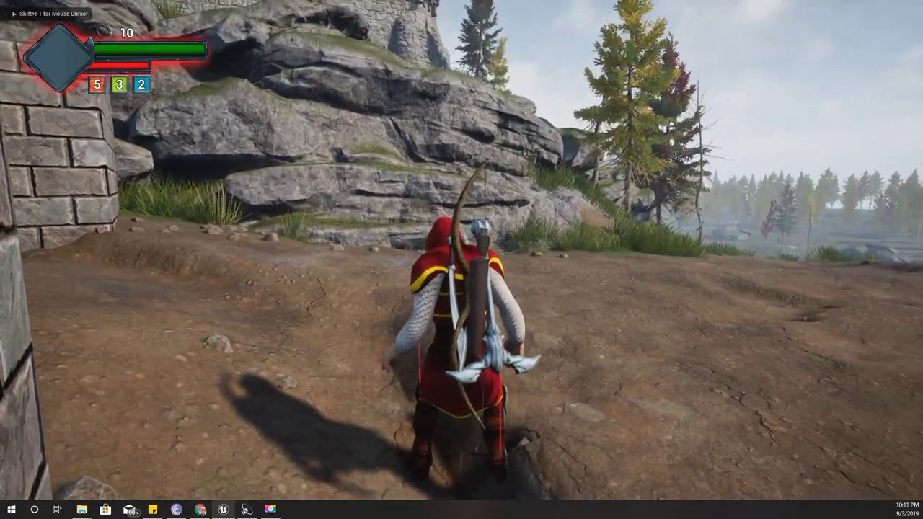
{"action": "key", "text": "w"}
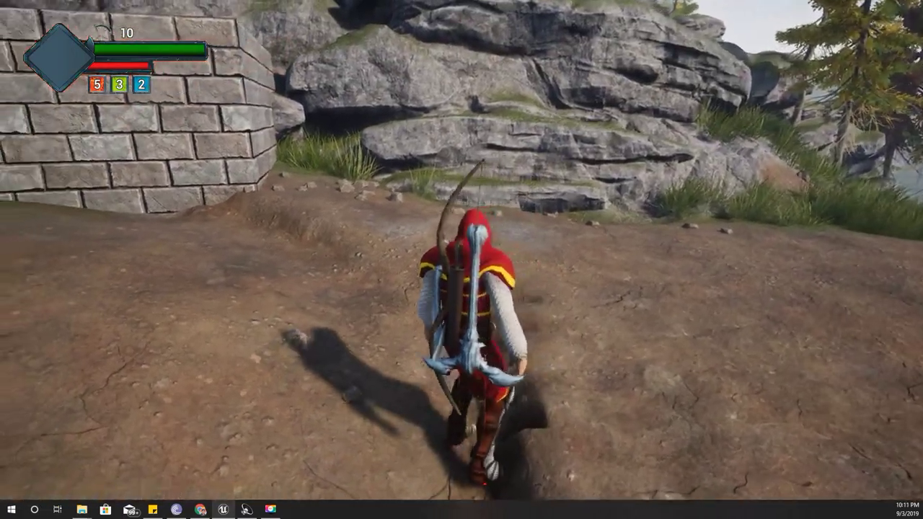
{"action": "key", "text": "w"}
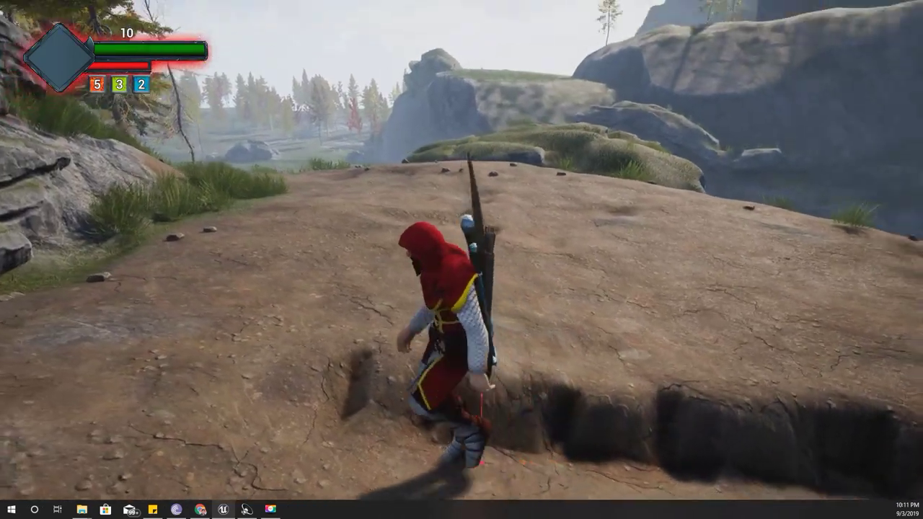
{"action": "key", "text": "w"}
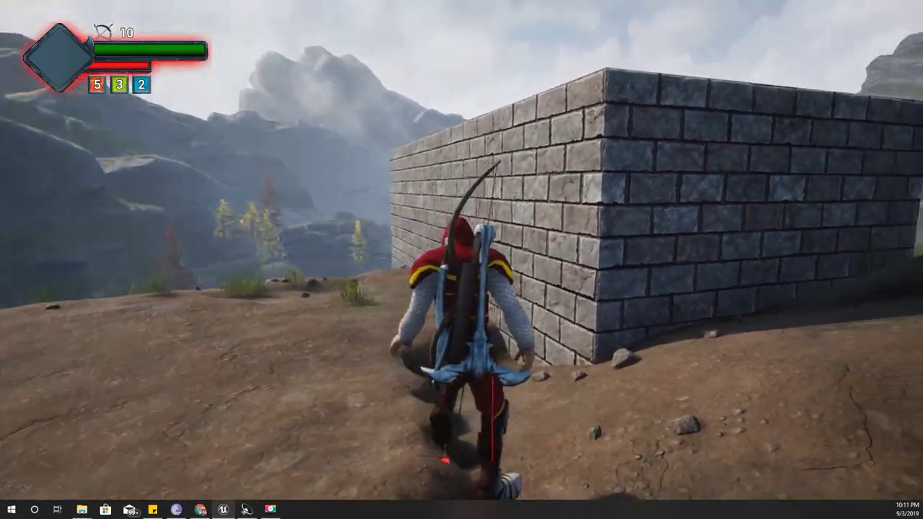
Step the archer in and out of the trench beside the wall, then stop the session with Esc.
{"action": "key", "text": "w"}
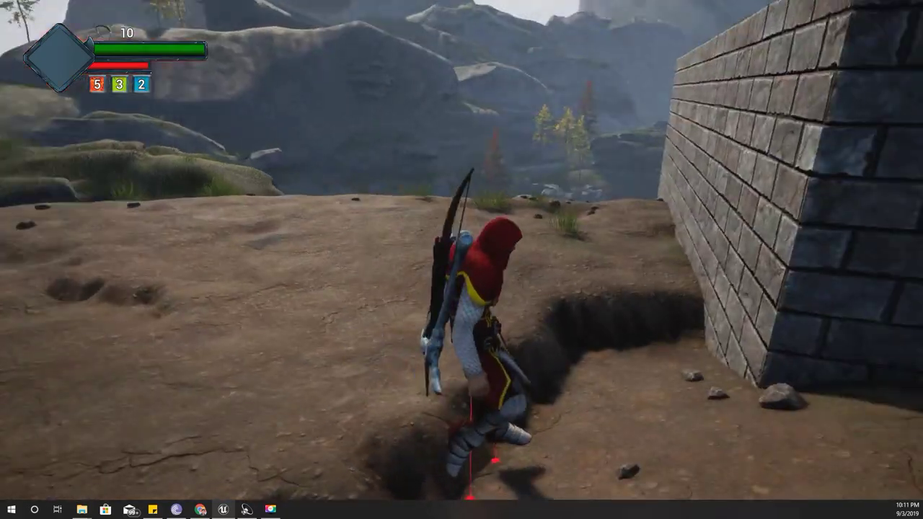
{"action": "key", "text": "w"}
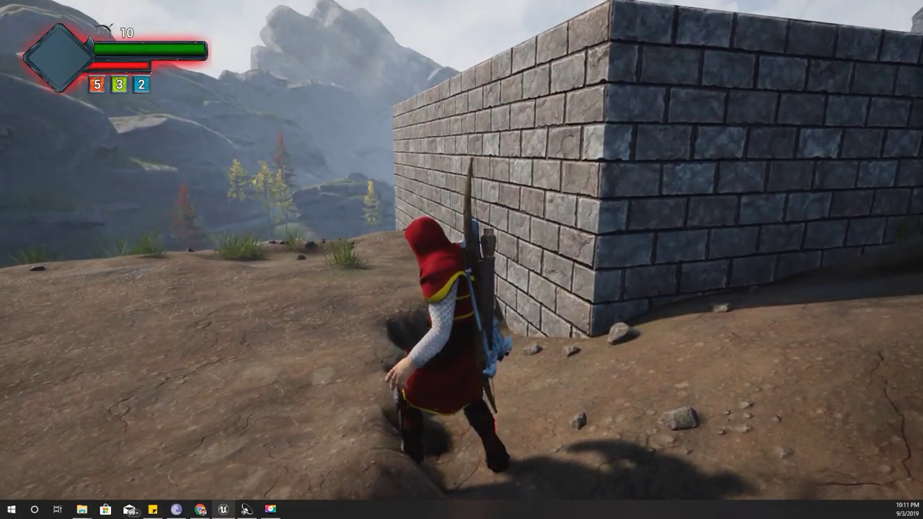
{"action": "key", "text": "w"}
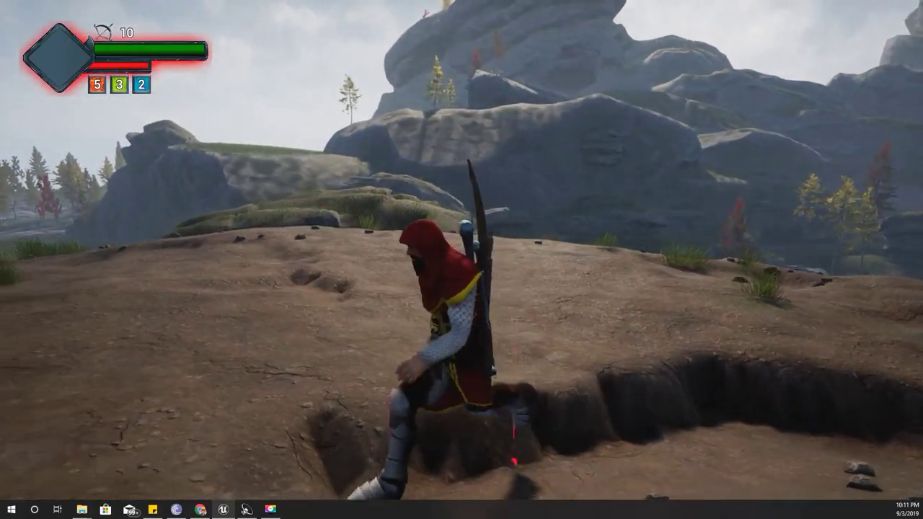
{"action": "key", "text": "w"}
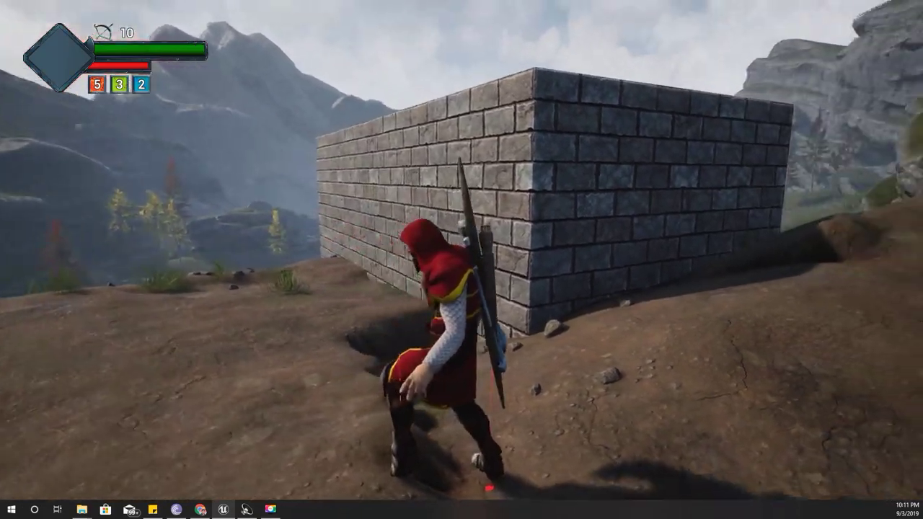
{"action": "key", "text": "w"}
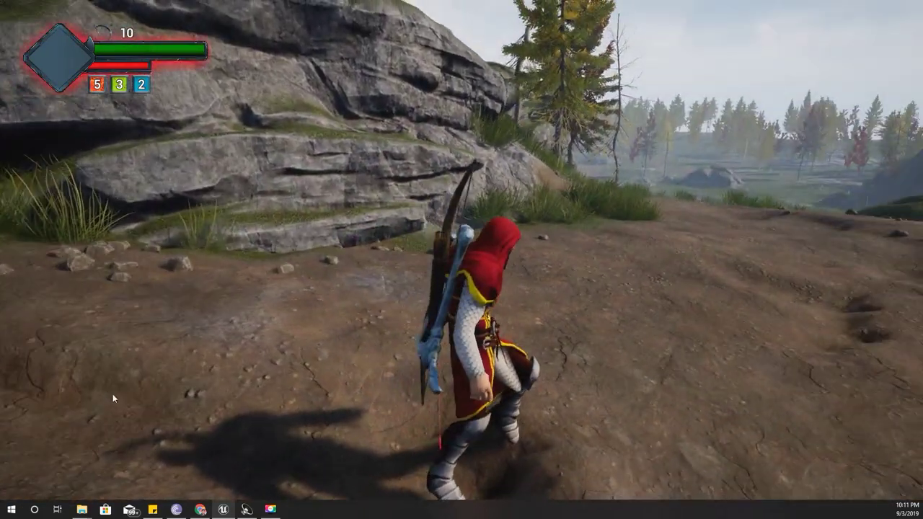
{"action": "key", "text": "Escape"}
Restore the editor layout and return to BPA_Human's walking (state) graph.
{"action": "key", "text": "F11"}
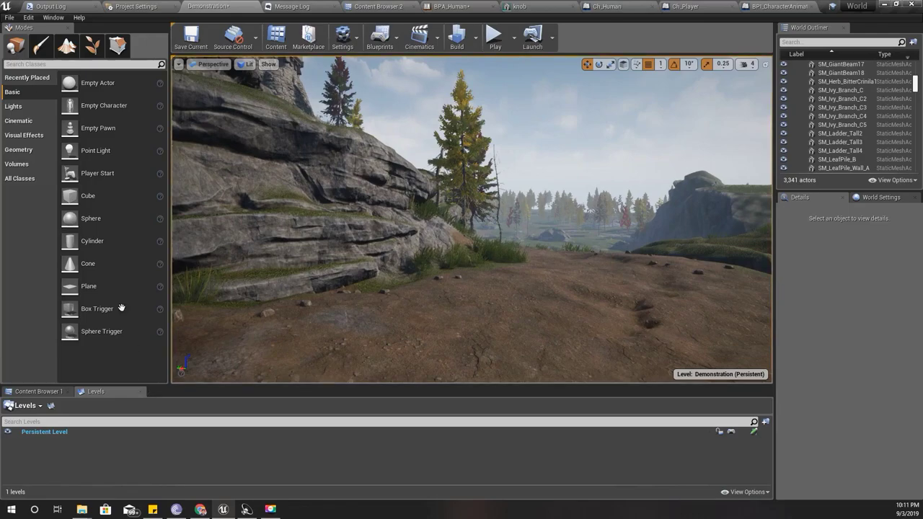
{"action": "left_click", "coordinate": [453, 6]}
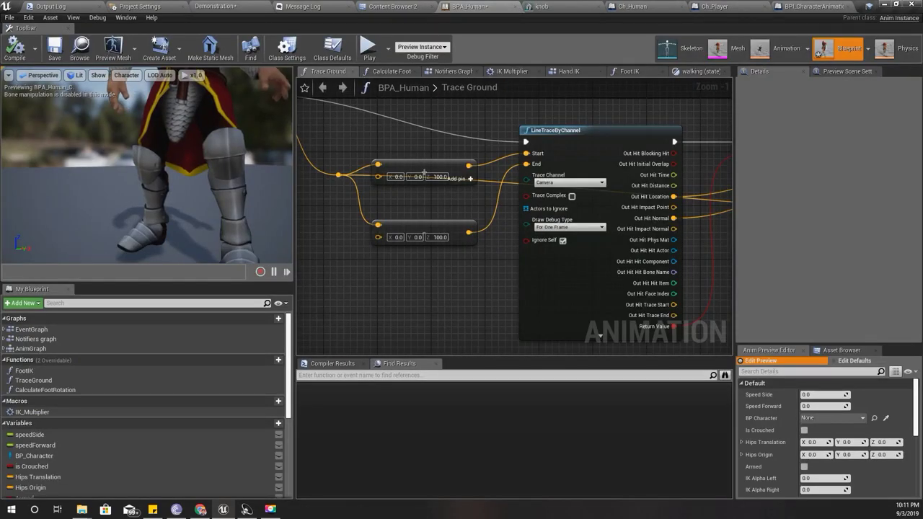
{"action": "right_click_drag", "start_coordinate": [488, 247], "coordinate": [408, 216]}
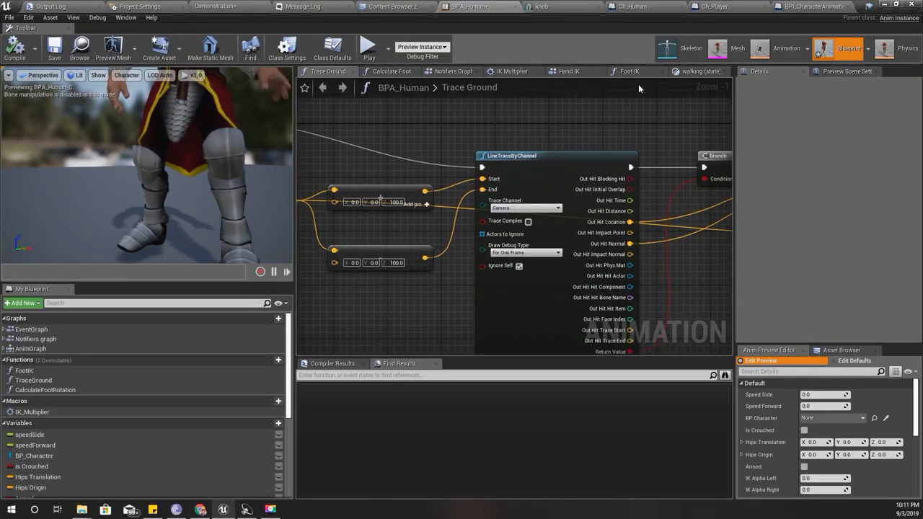
{"action": "left_click", "coordinate": [699, 71]}
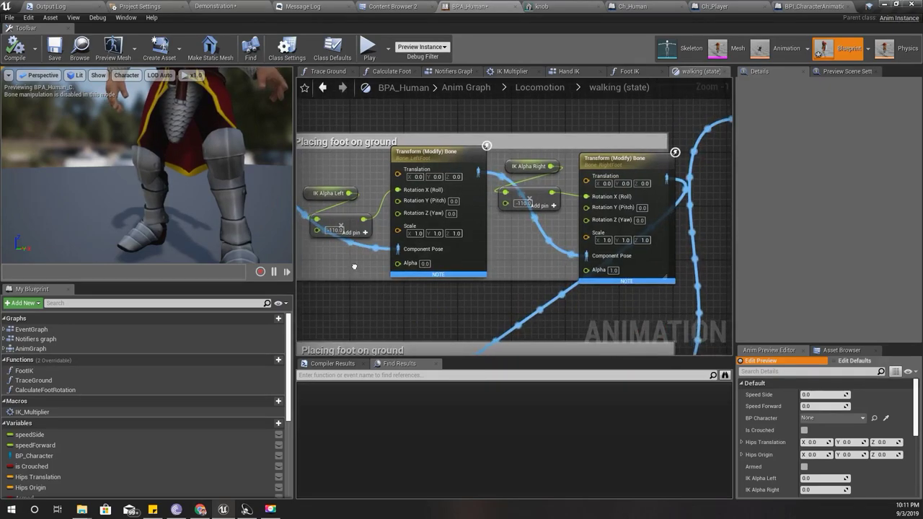
{"action": "scroll", "coordinate": [433, 263], "scroll_direction": "up", "scroll_amount": 1}
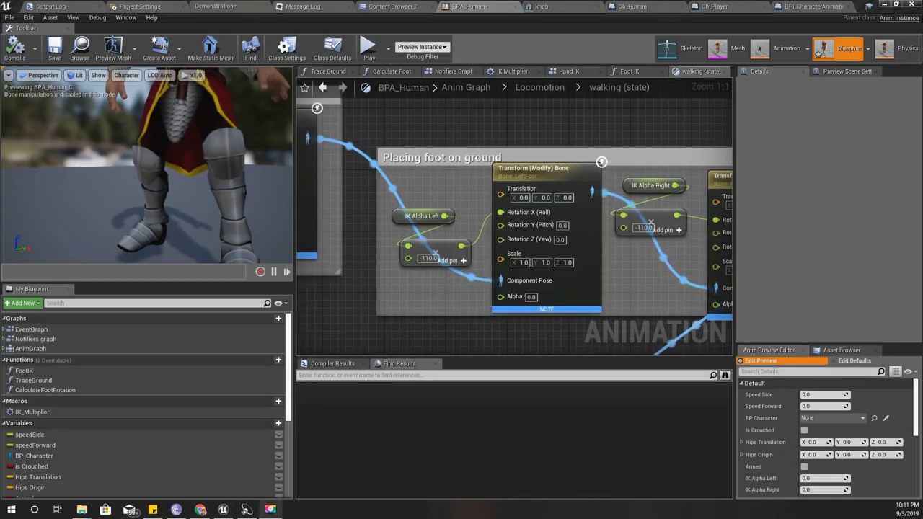
Set the left foot Transform (Modify) Bone's Alpha to 1, try linking IK Alpha Left, and compile.
{"action": "mouse_move", "coordinate": [527, 299]}
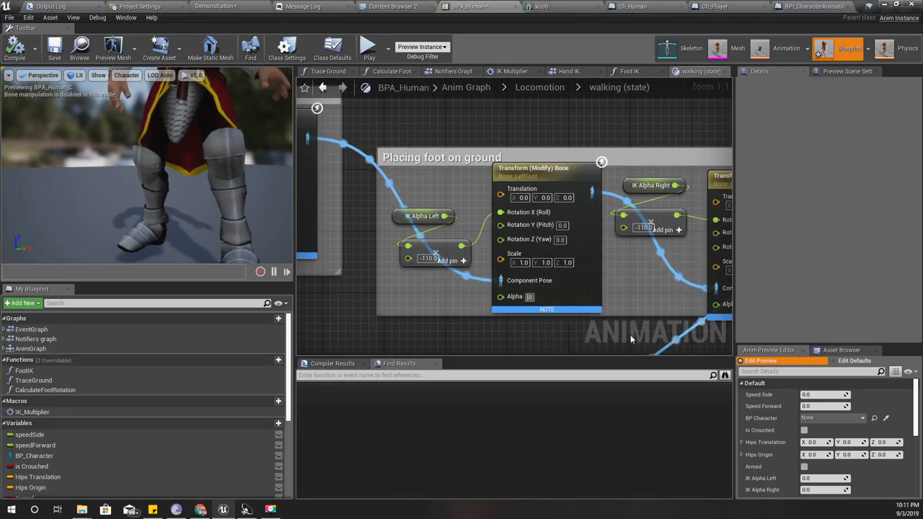
{"action": "left_click", "coordinate": [530, 297]}
{"action": "type", "text": "1"}
{"action": "key", "text": "Return"}
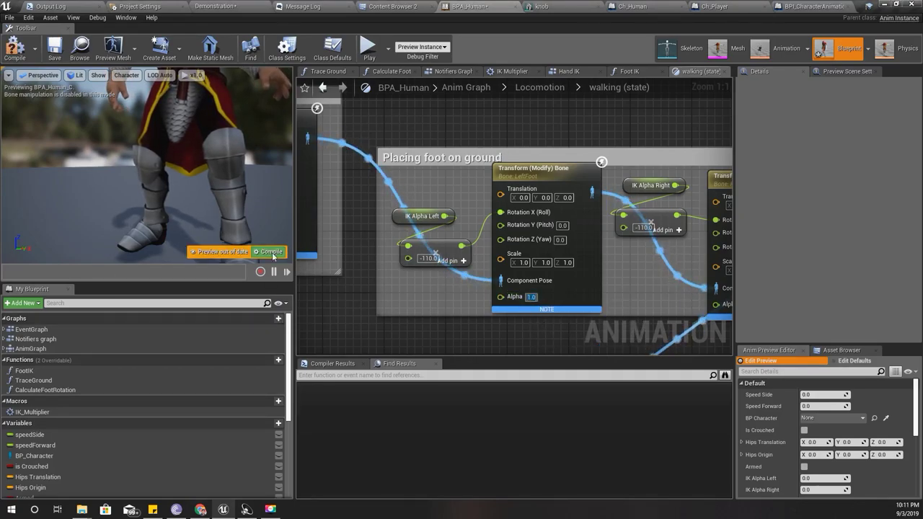
{"action": "right_click_drag", "start_coordinate": [385, 343], "coordinate": [420, 328]}
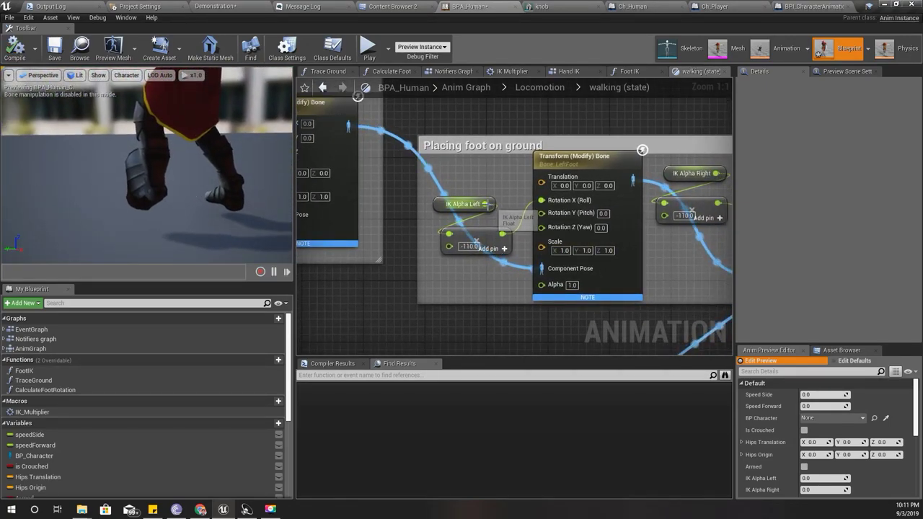
{"action": "mouse_move", "coordinate": [485, 204]}
{"action": "left_mouse_down", "text": "ctrl"}
{"action": "mouse_move", "coordinate": [542, 200]}
{"action": "mouse_move", "coordinate": [518, 204]}
{"action": "left_mouse_up", "text": "ctrl"}
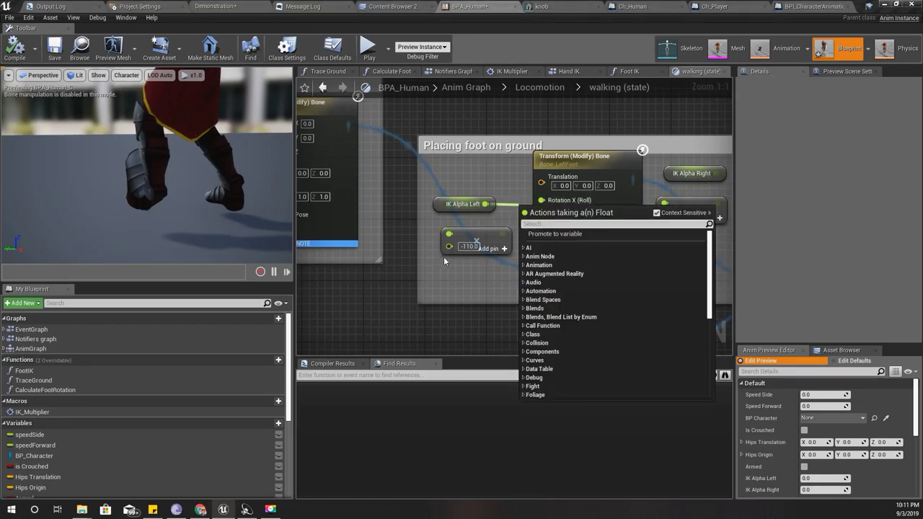
{"action": "left_click", "coordinate": [637, 316]}
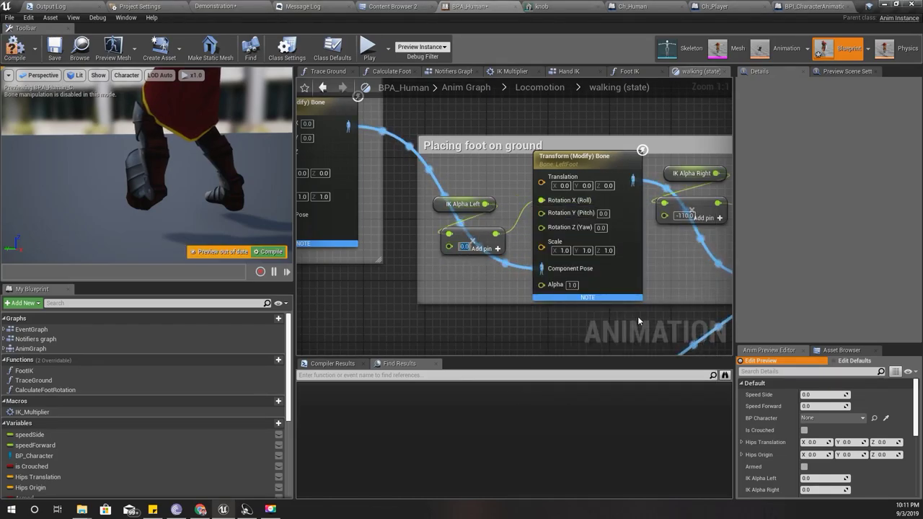
{"action": "left_click", "coordinate": [268, 252]}
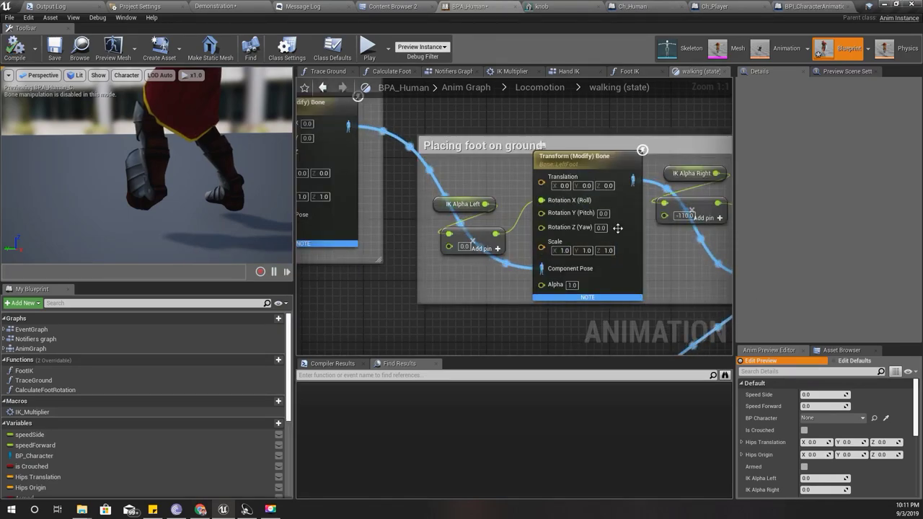
Inspect the left foot node's settings and the IK Alpha Left and IK Alpha Right variables.
{"action": "left_click", "coordinate": [597, 164]}
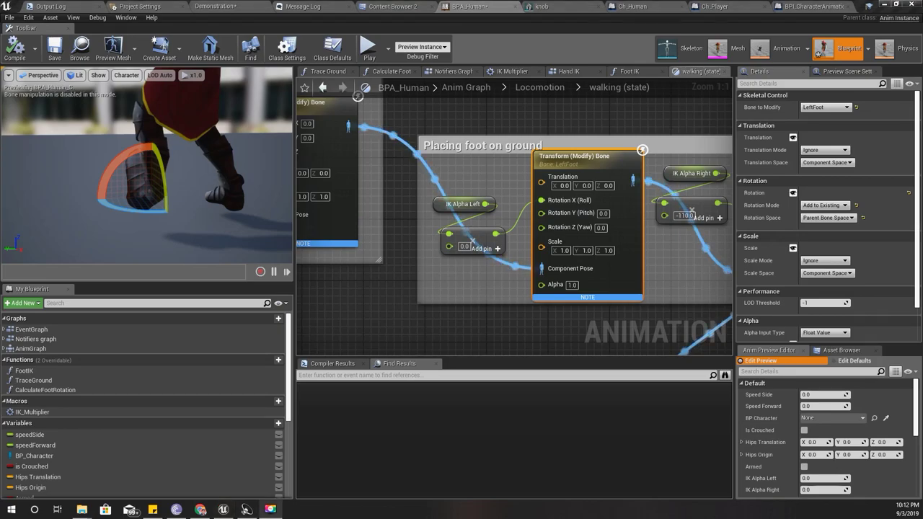
{"action": "left_click", "coordinate": [439, 205]}
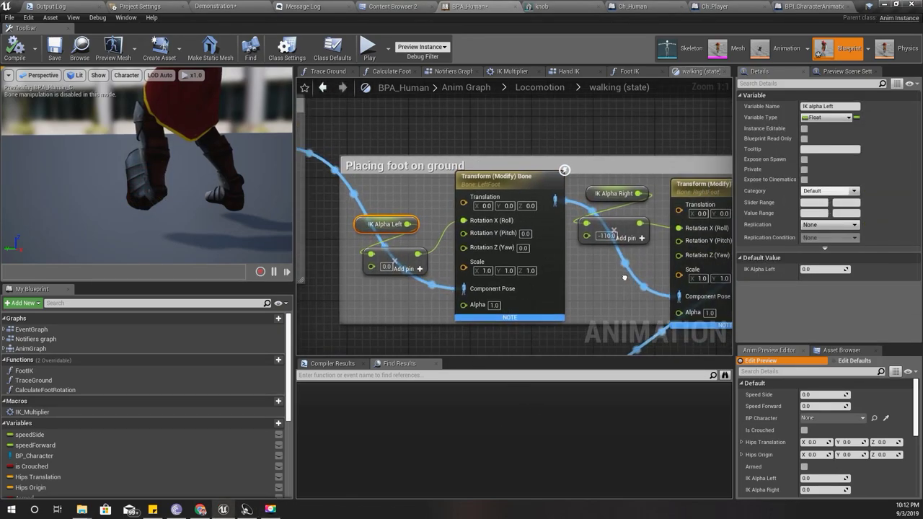
{"action": "right_click_drag", "start_coordinate": [682, 165], "coordinate": [604, 185]}
{"action": "left_click", "coordinate": [590, 190]}
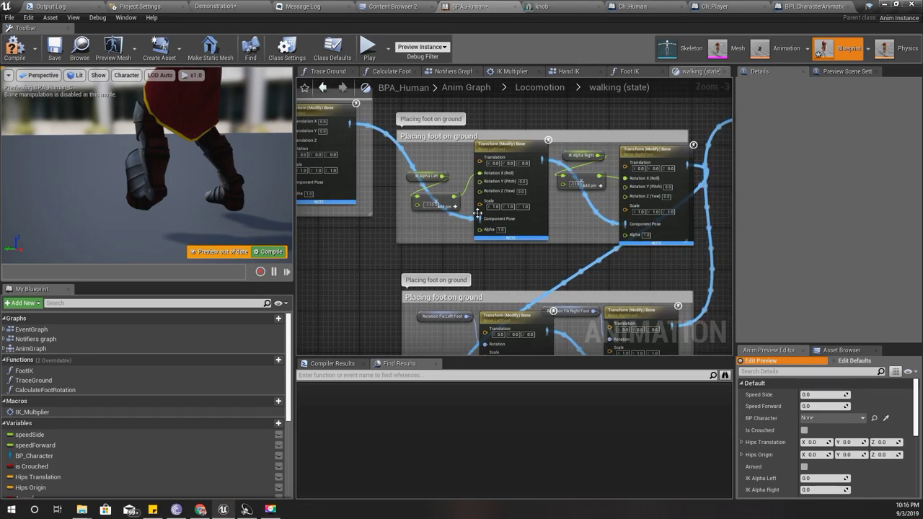
Set the left foot transform node's Rotation X to 0 in Details.
{"action": "scroll", "coordinate": [465, 189], "scroll_direction": "up", "scroll_amount": 3}
{"action": "left_click", "coordinate": [550, 148]}
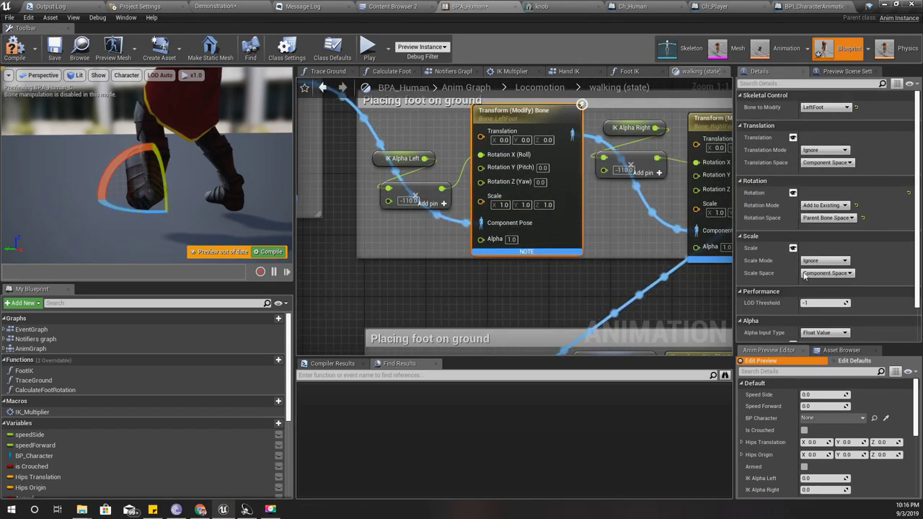
{"action": "left_click", "coordinate": [793, 193]}
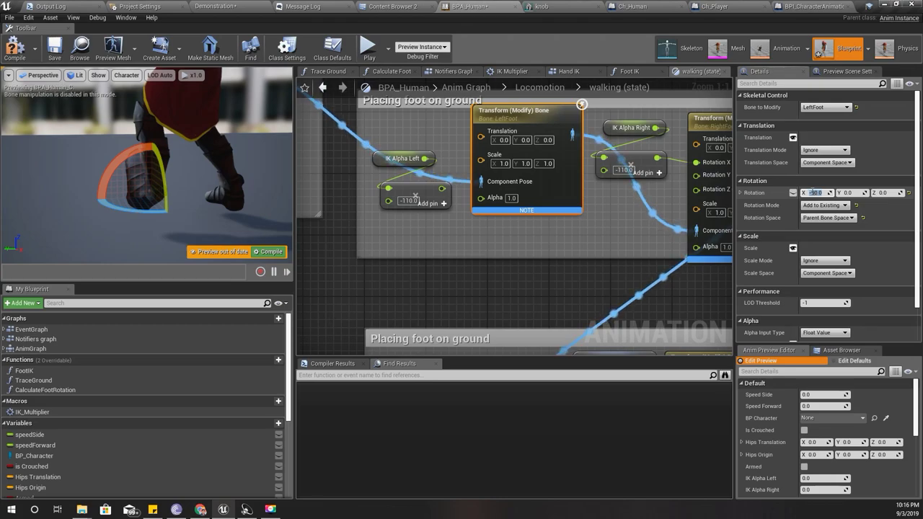
{"action": "key", "text": "Return"}
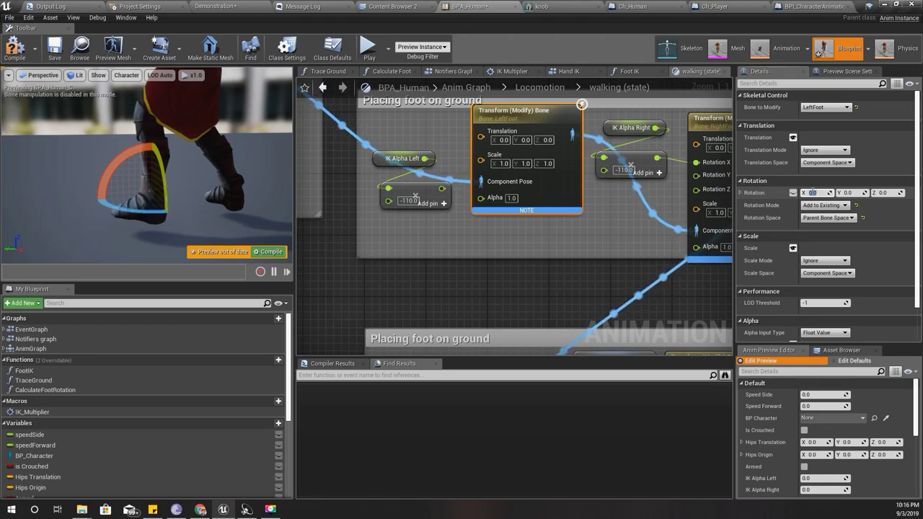
Expose Rotation as a pin, split it, and wire the multiply result into Rotation X (Roll).
{"action": "left_click", "coordinate": [793, 193]}
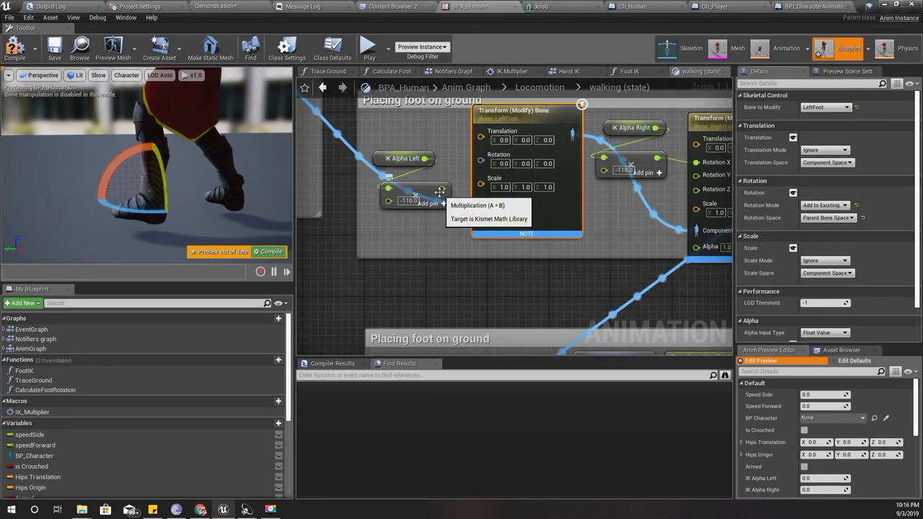
{"action": "left_click_drag", "start_coordinate": [442, 189], "coordinate": [486, 163]}
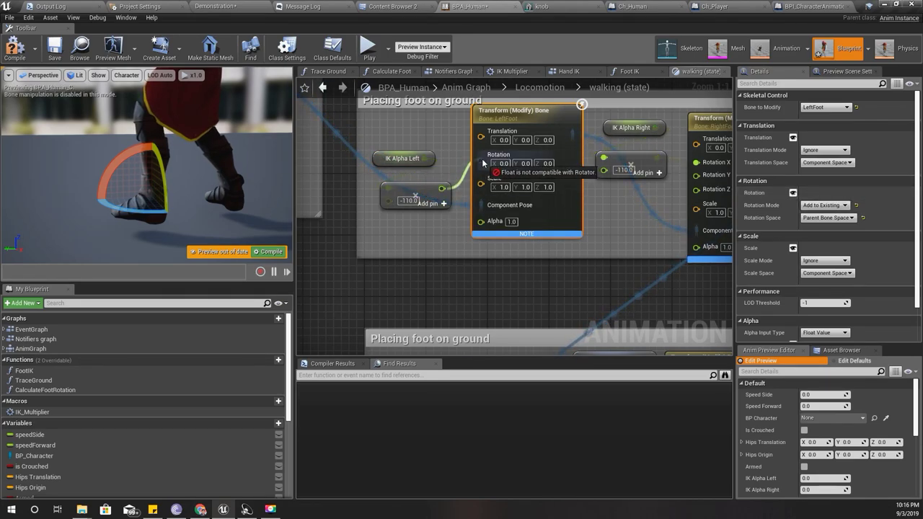
{"action": "right_click", "coordinate": [481, 163]}
{"action": "left_click", "coordinate": [505, 181]}
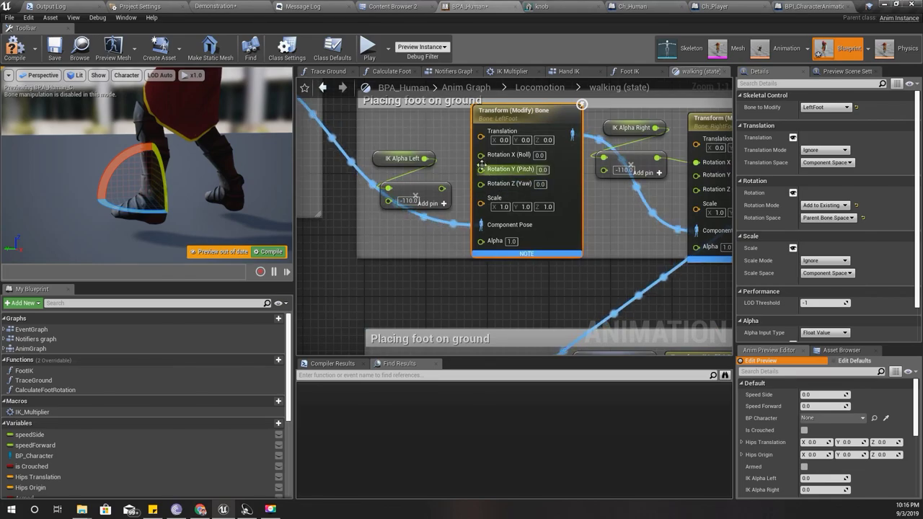
{"action": "left_click_drag", "start_coordinate": [442, 188], "coordinate": [481, 155]}
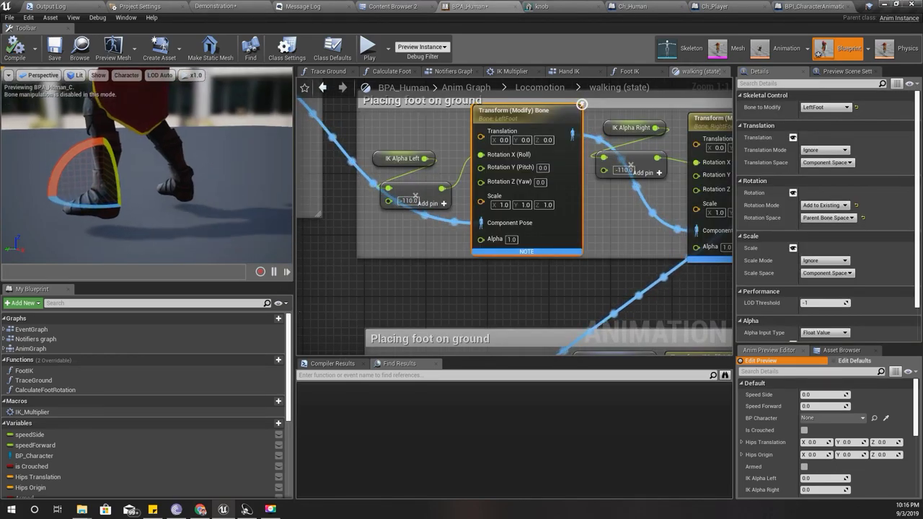
Play the Demonstration level full-screen and walk the archer around the stone wall, then stop.
{"action": "left_click", "coordinate": [209, 6]}
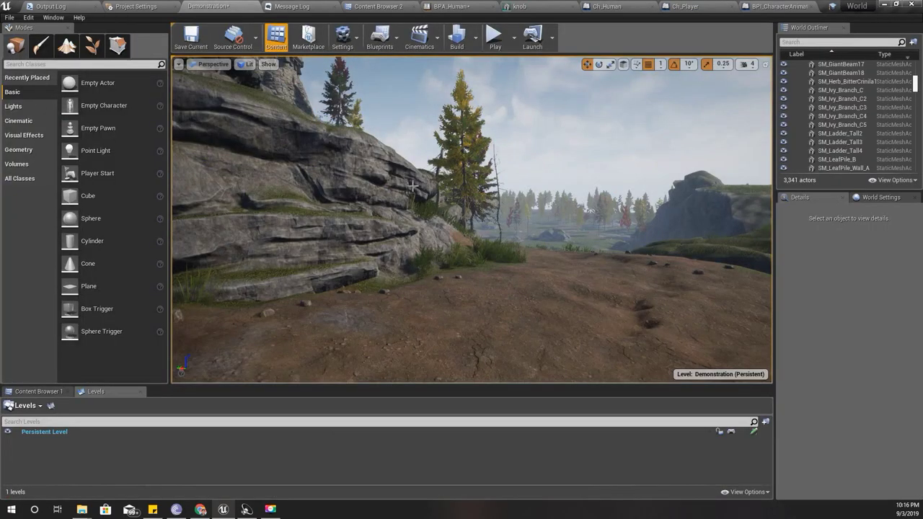
{"action": "key", "text": "F11"}
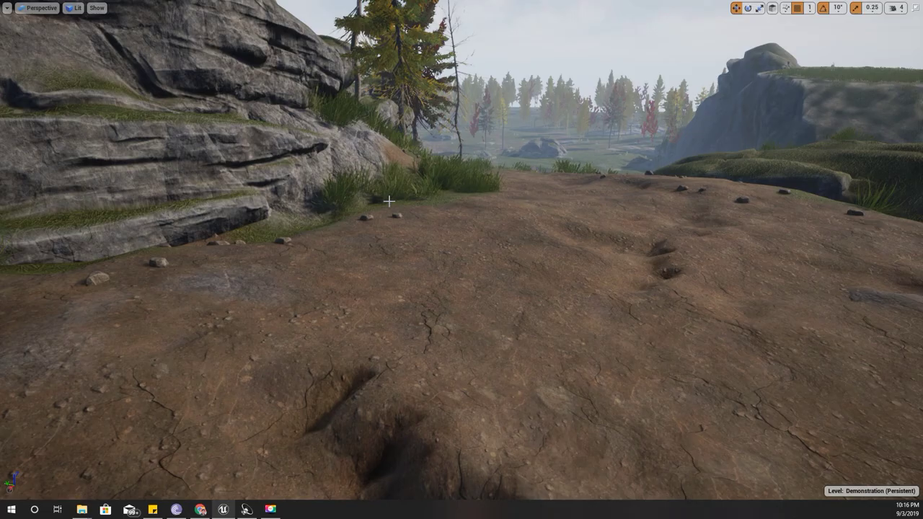
{"action": "key", "text": "alt+p"}
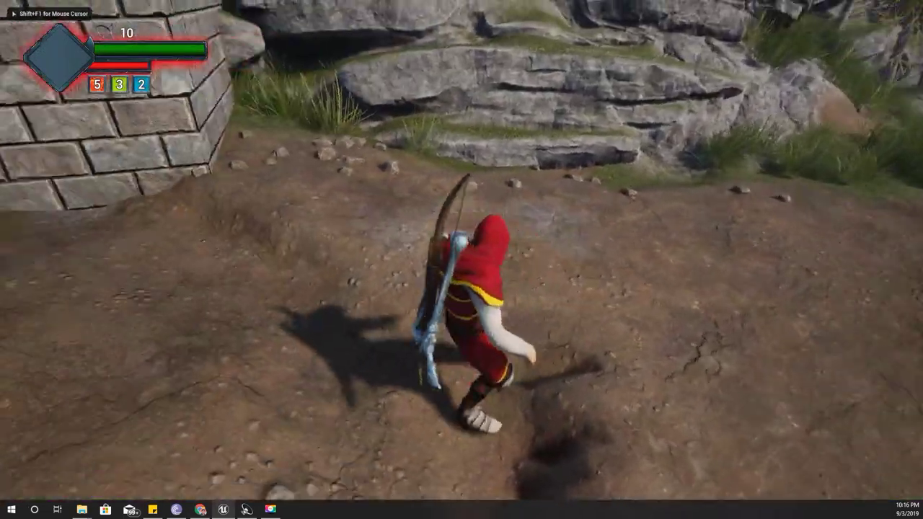
{"action": "key", "text": "w"}
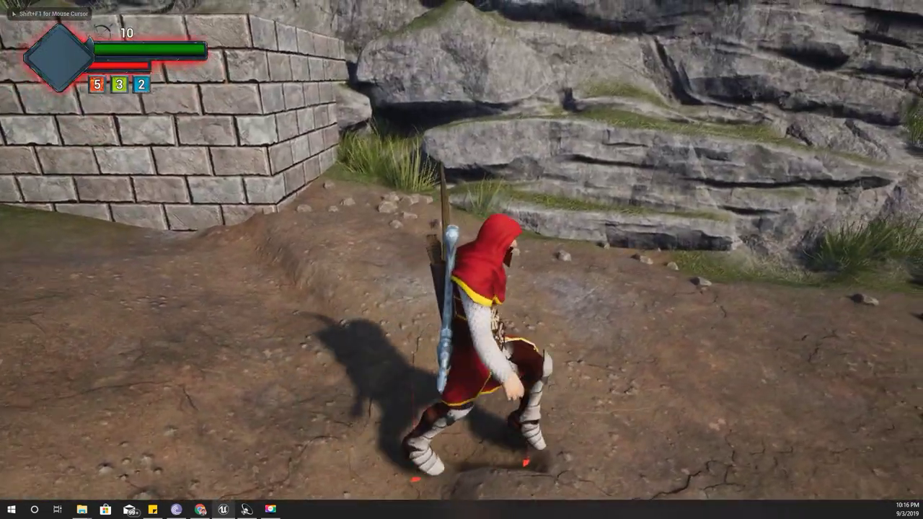
{"action": "key", "text": "w"}
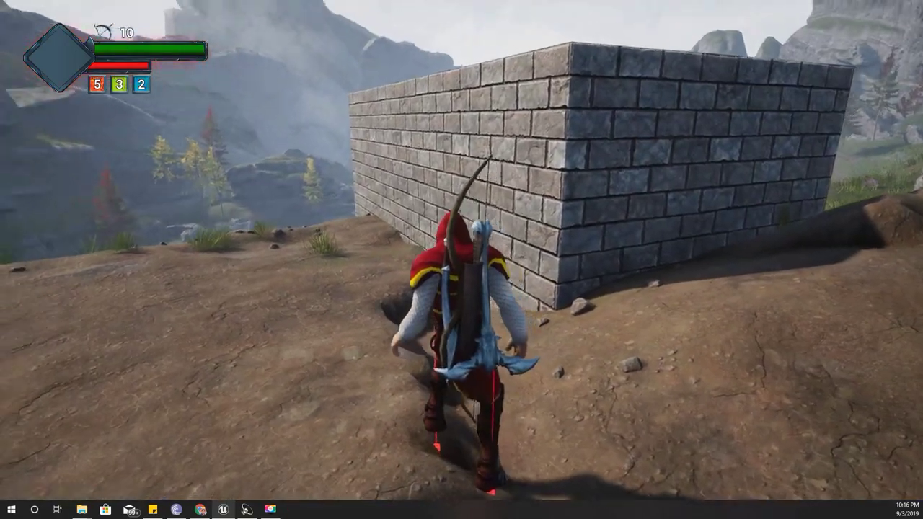
{"action": "key", "text": "w"}
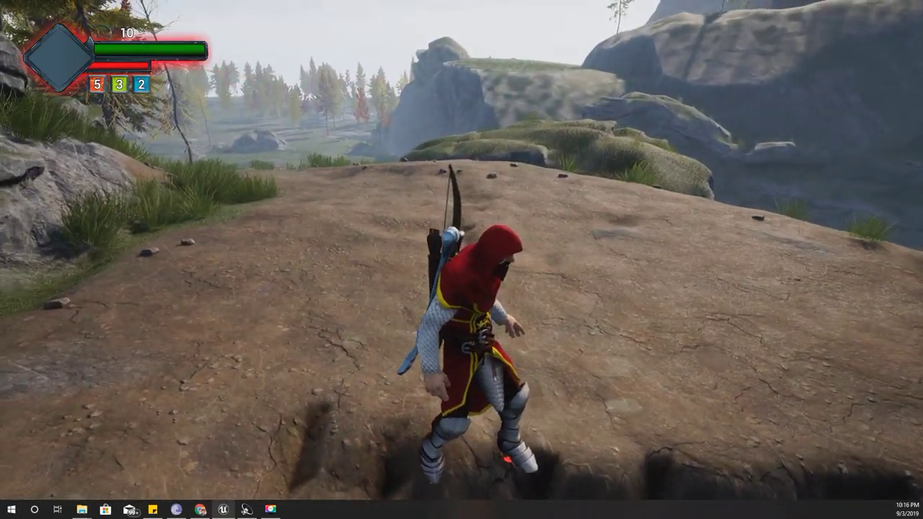
{"action": "key", "text": "w"}
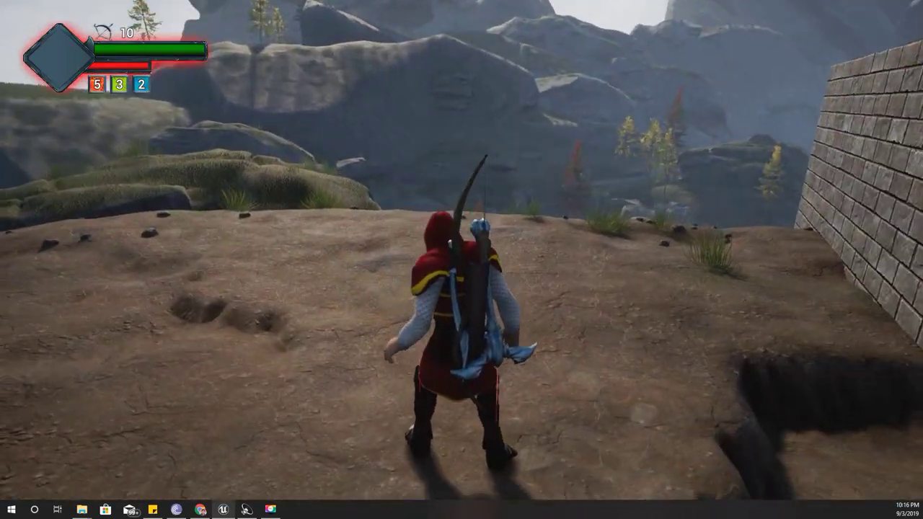
{"action": "key", "text": "Escape"}
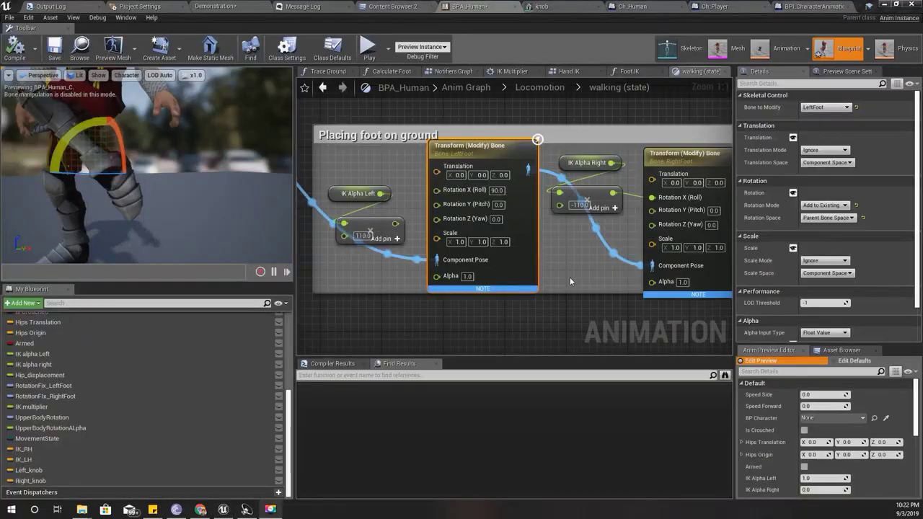
Set IK Alpha Left's default value to 0, then back to 1.0.
{"action": "scroll", "coordinate": [569, 251], "scroll_direction": "down", "scroll_amount": 3}
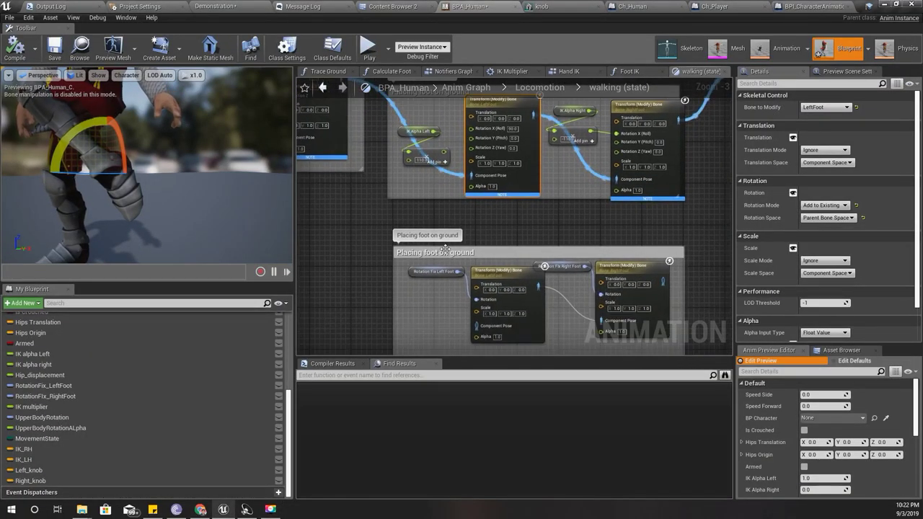
{"action": "left_click", "coordinate": [404, 252]}
{"action": "right_click_drag", "start_coordinate": [477, 224], "coordinate": [458, 250]}
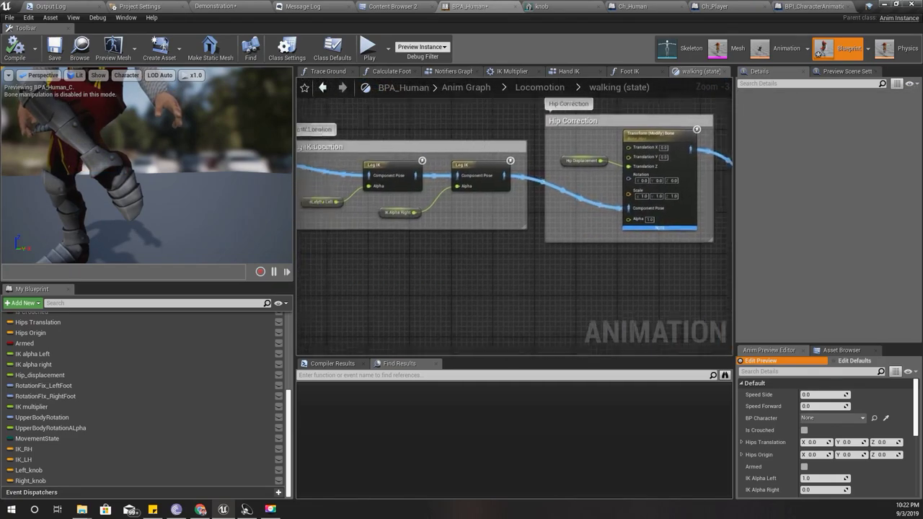
{"action": "left_click", "coordinate": [395, 221]}
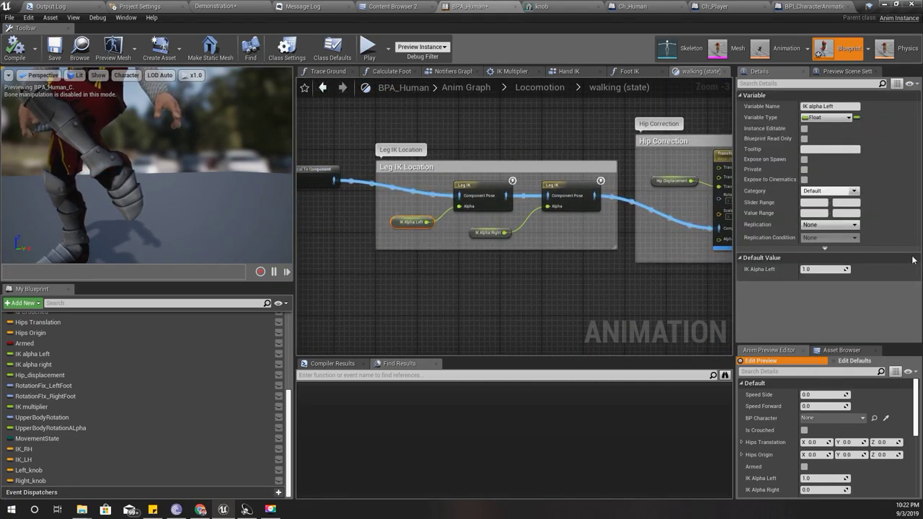
{"action": "left_click", "coordinate": [825, 269]}
{"action": "type", "text": "0"}
{"action": "key", "text": "Return"}
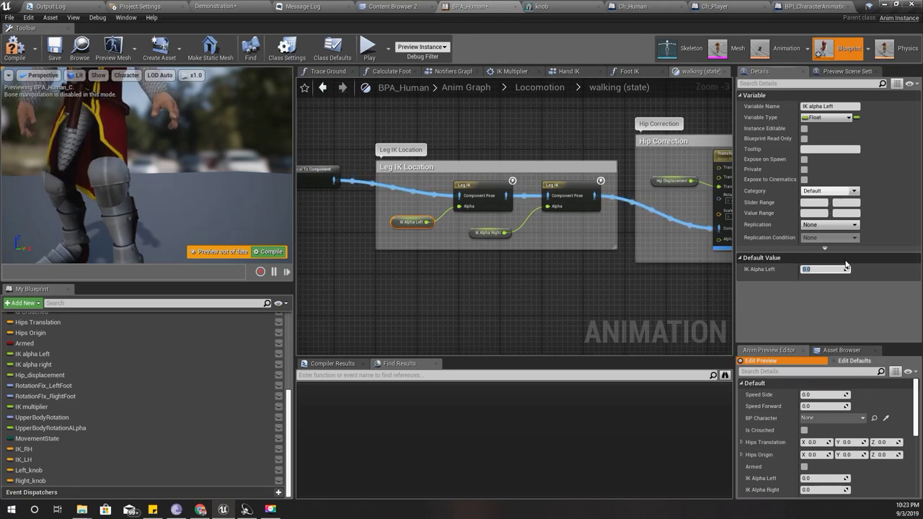
{"action": "key", "text": "Return"}
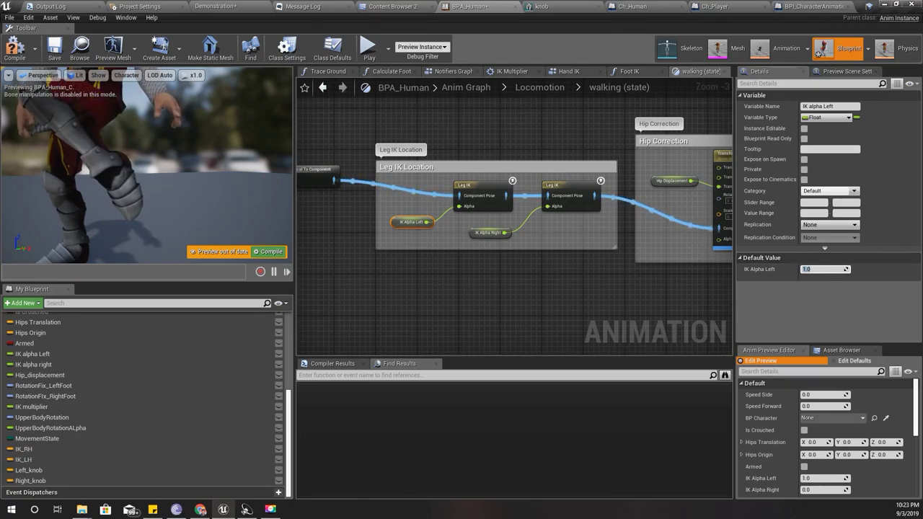
Review the left foot transform and UpperBody Rotation nodes, then compile the anim blueprint.
{"action": "scroll", "coordinate": [432, 257], "scroll_direction": "up", "scroll_amount": 2}
{"action": "scroll", "coordinate": [552, 204], "scroll_direction": "up", "scroll_amount": 1}
{"action": "right_click_drag", "start_coordinate": [553, 204], "coordinate": [455, 190]}
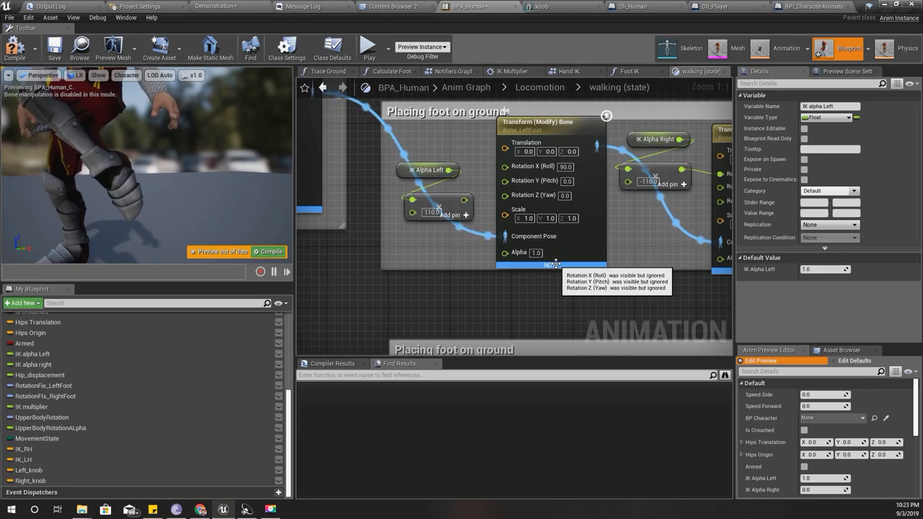
{"action": "scroll", "coordinate": [548, 275], "scroll_direction": "down", "scroll_amount": 4}
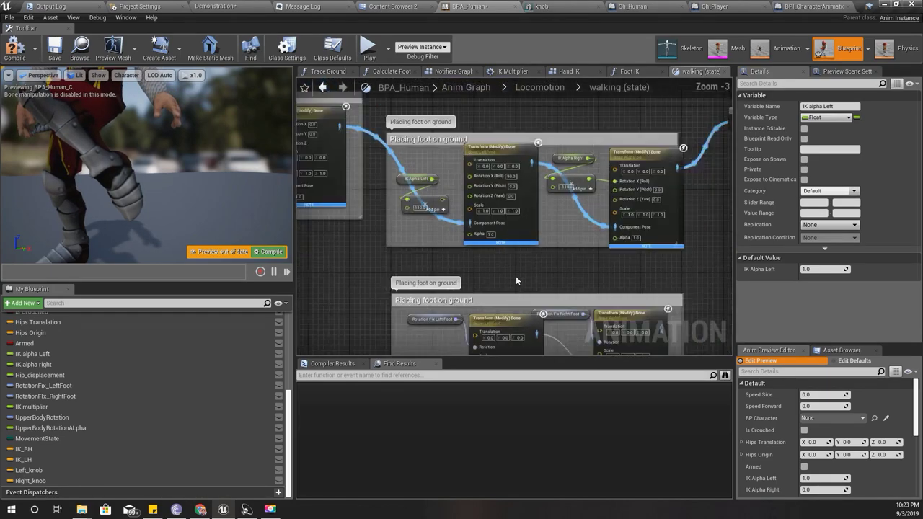
{"action": "mouse_move", "coordinate": [548, 277]}
{"action": "right_mouse_down"}
{"action": "mouse_move", "coordinate": [333, 273]}
{"action": "mouse_move", "coordinate": [403, 265]}
{"action": "right_mouse_up"}
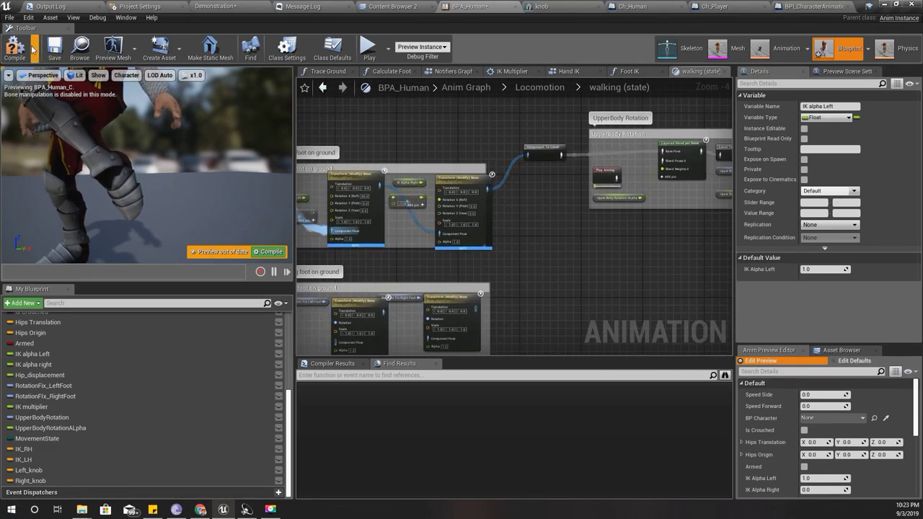
{"action": "left_click", "coordinate": [16, 49]}
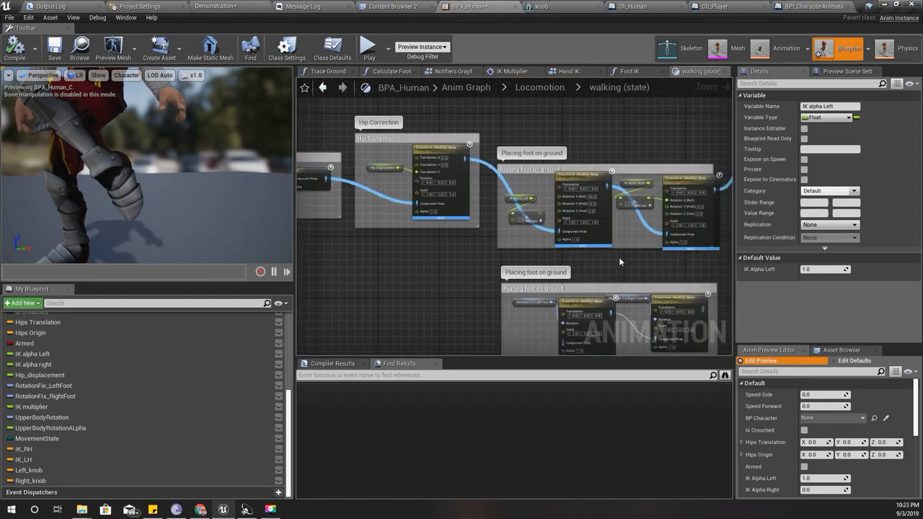
{"action": "right_click_drag", "start_coordinate": [619, 262], "coordinate": [559, 235]}
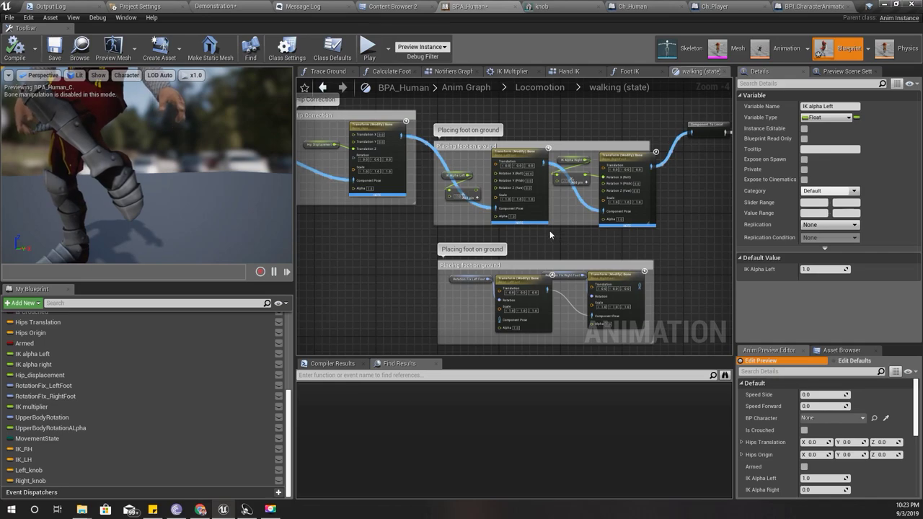
Go up to the Anim Graph and review the cached pose, UpperBody slot and layered blend nodes.
{"action": "left_click", "coordinate": [528, 91]}
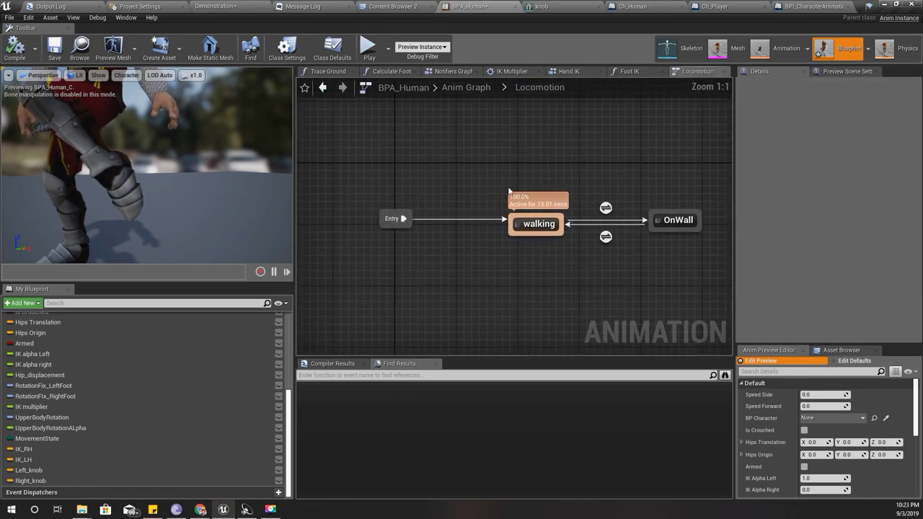
{"action": "left_click", "coordinate": [462, 90]}
{"action": "scroll", "coordinate": [485, 176], "scroll_direction": "up", "scroll_amount": 4}
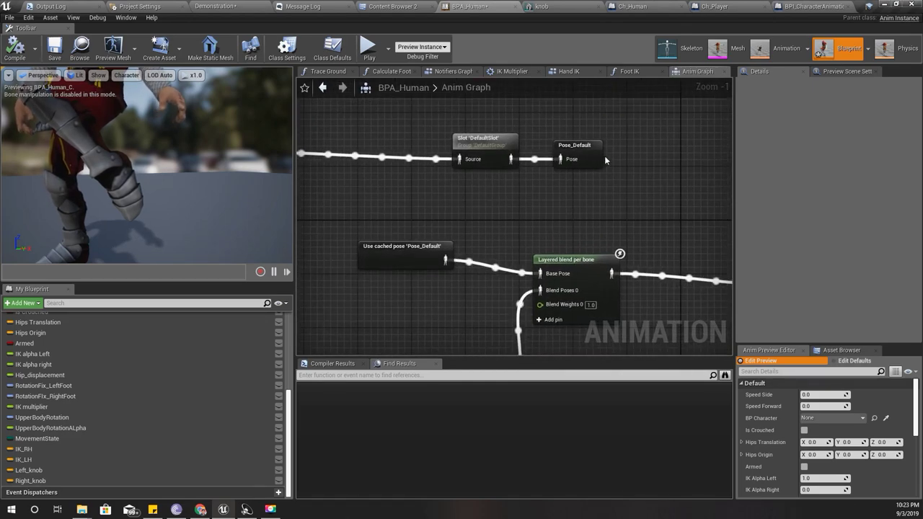
{"action": "left_click", "coordinate": [599, 154]}
{"action": "mouse_move", "coordinate": [582, 224]}
{"action": "right_mouse_down"}
{"action": "mouse_move", "coordinate": [593, 81]}
{"action": "mouse_move", "coordinate": [640, 87]}
{"action": "right_mouse_up"}
{"action": "left_click", "coordinate": [386, 225]}
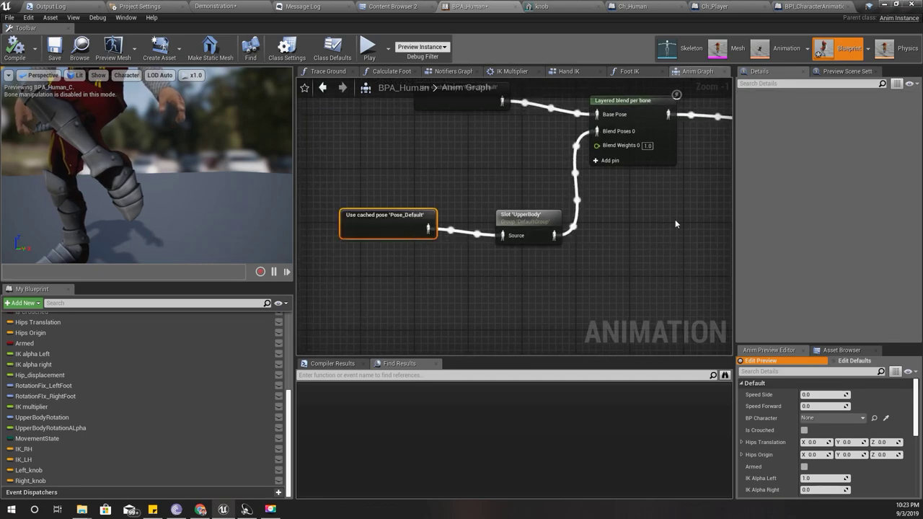
{"action": "right_click_drag", "start_coordinate": [674, 224], "coordinate": [626, 289]}
{"action": "left_click", "coordinate": [470, 283]}
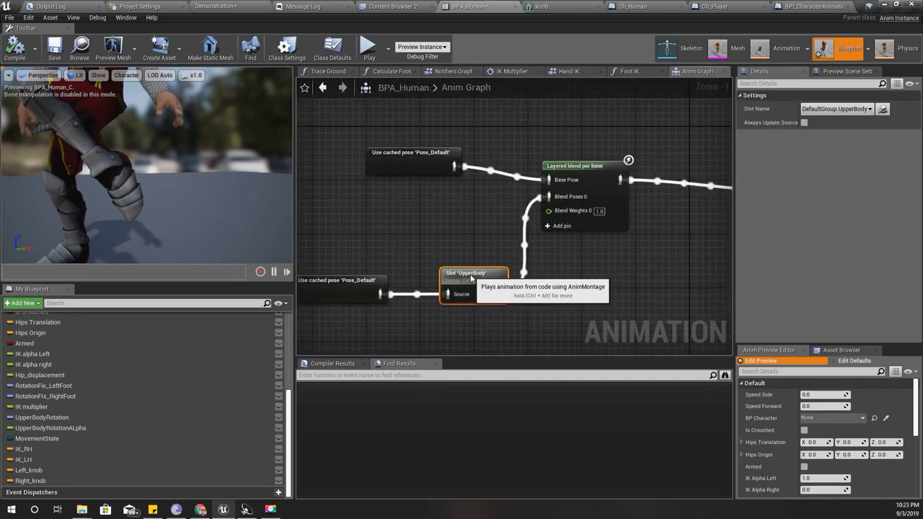
{"action": "left_click", "coordinate": [618, 220]}
{"action": "left_click_drag", "start_coordinate": [406, 167], "coordinate": [380, 174]}
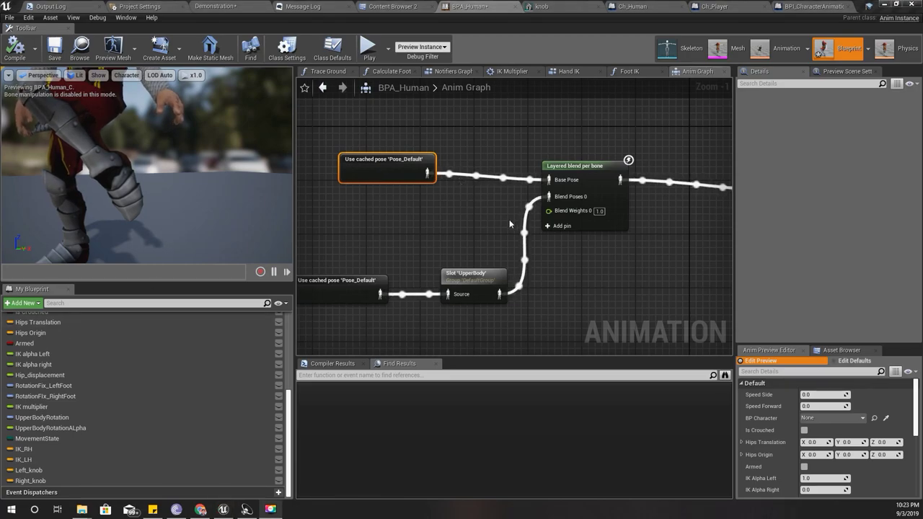
Wire Slot 'DefaultSlot' output directly into Final Animation Pose and recompile.
{"action": "right_click_drag", "start_coordinate": [646, 264], "coordinate": [546, 336]}
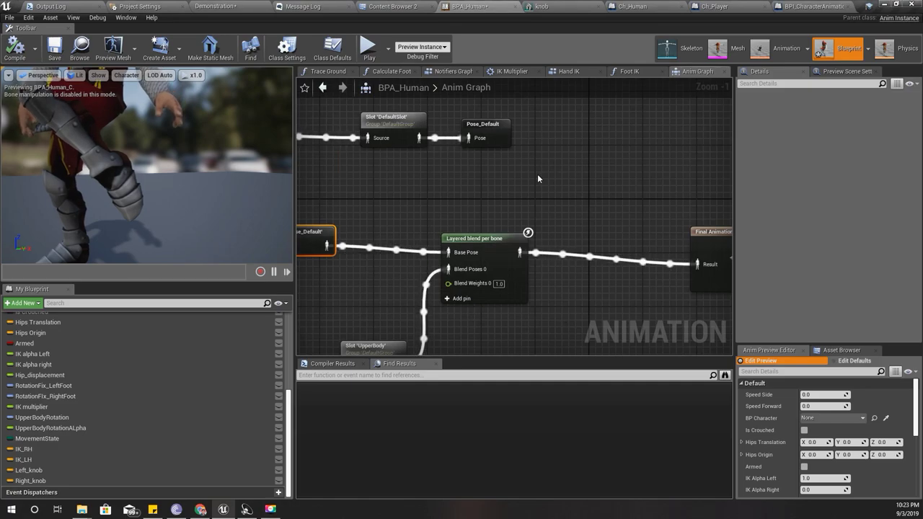
{"action": "right_click_drag", "start_coordinate": [537, 174], "coordinate": [488, 149]}
{"action": "left_click_drag", "start_coordinate": [366, 118], "coordinate": [649, 242]}
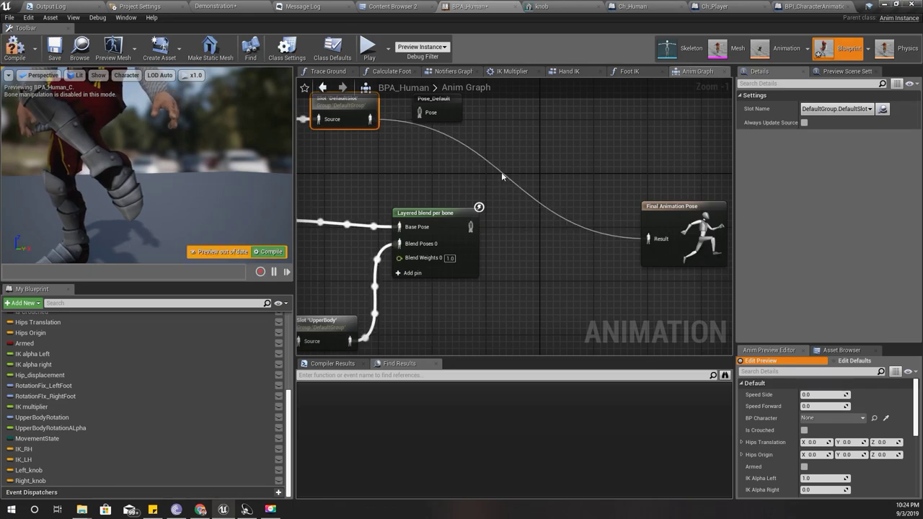
{"action": "left_click", "coordinate": [271, 253]}
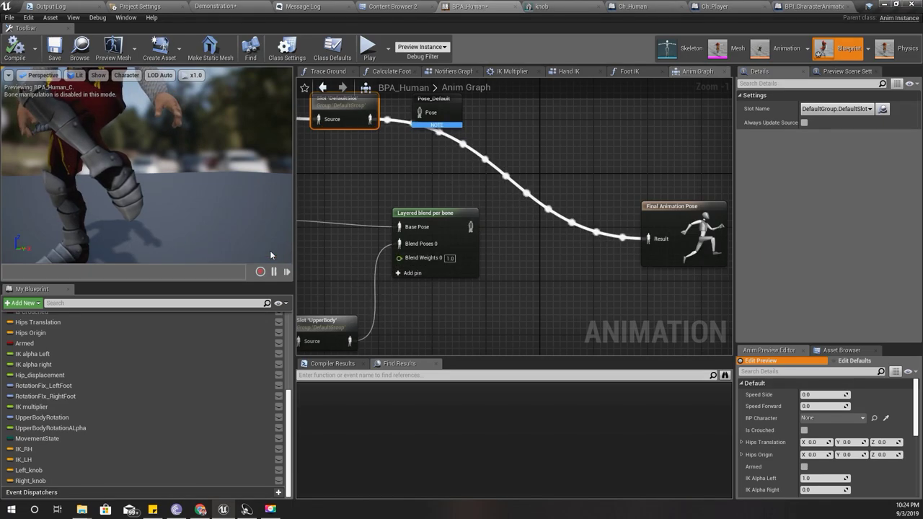
Enter the Locomotion state machine.
{"action": "right_click_drag", "start_coordinate": [517, 92], "coordinate": [856, 204]}
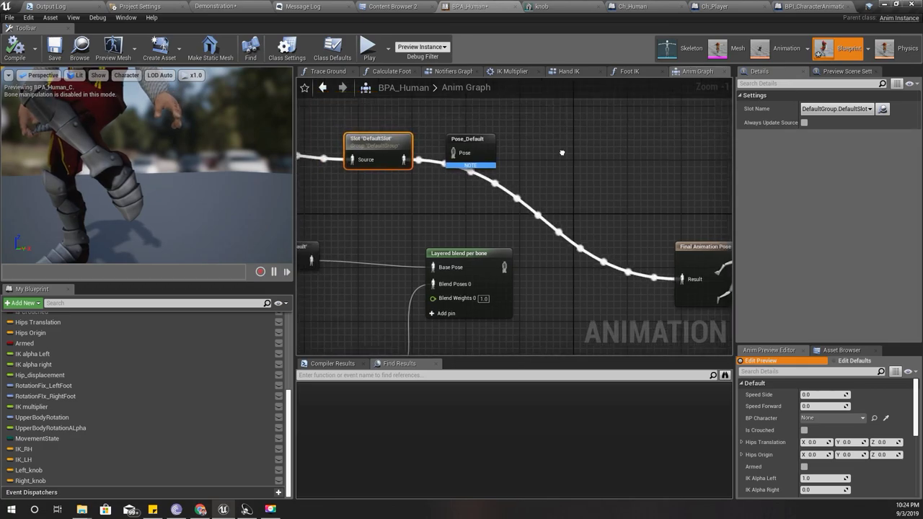
{"action": "right_click_drag", "start_coordinate": [514, 287], "coordinate": [290, 209]}
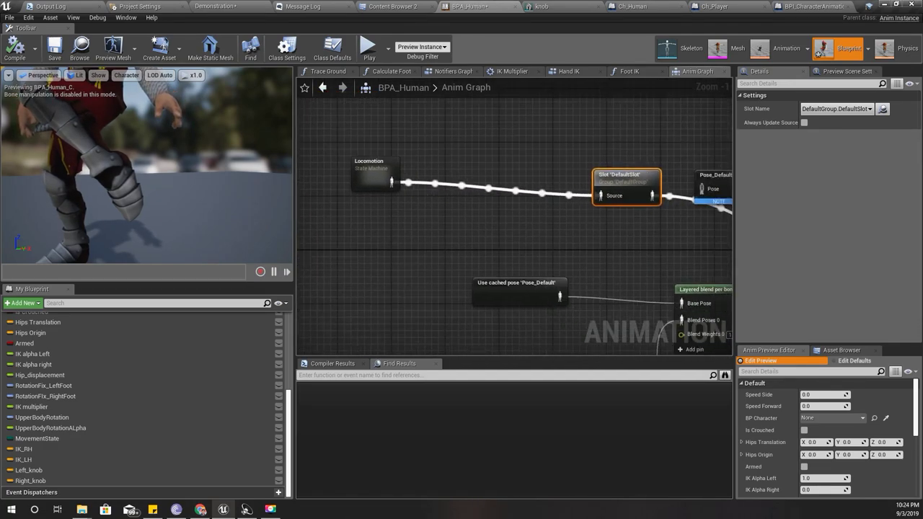
{"action": "right_click_drag", "start_coordinate": [380, 174], "coordinate": [483, 186]}
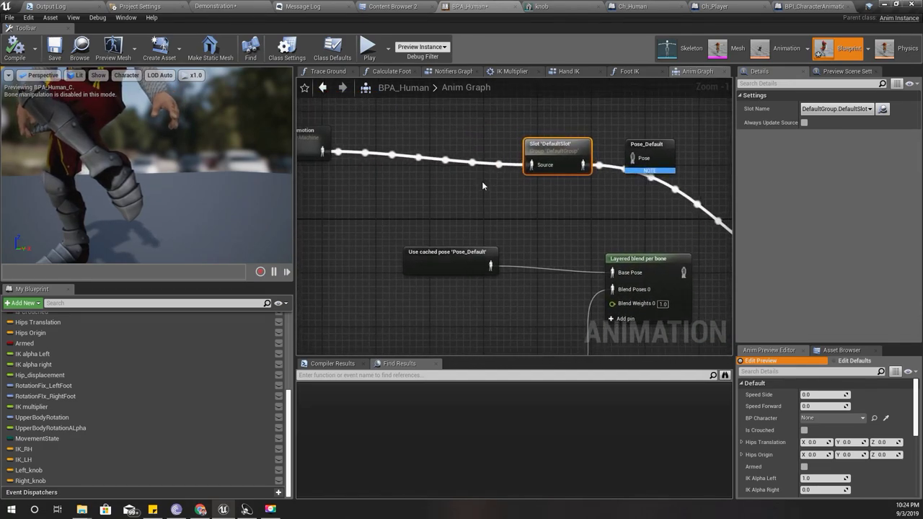
{"action": "double_click", "coordinate": [307, 137]}
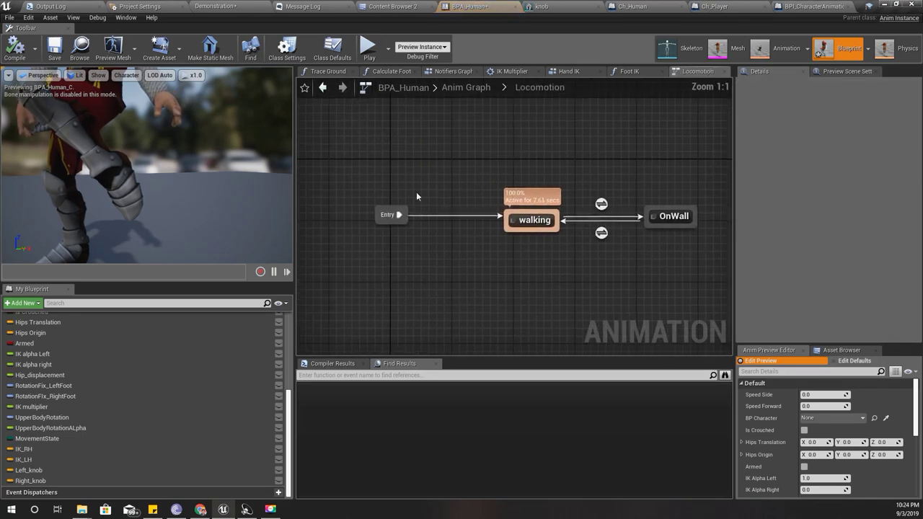
{"action": "double_click", "coordinate": [537, 224]}
{"action": "scroll", "coordinate": [552, 236], "scroll_direction": "up", "scroll_amount": 3}
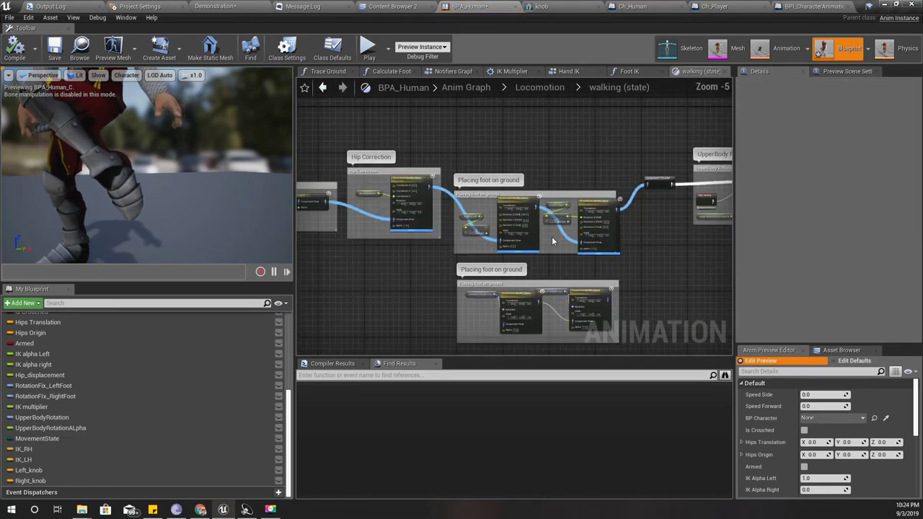
{"action": "scroll", "coordinate": [509, 270], "scroll_direction": "up", "scroll_amount": 2}
{"action": "mouse_move", "coordinate": [481, 273]}
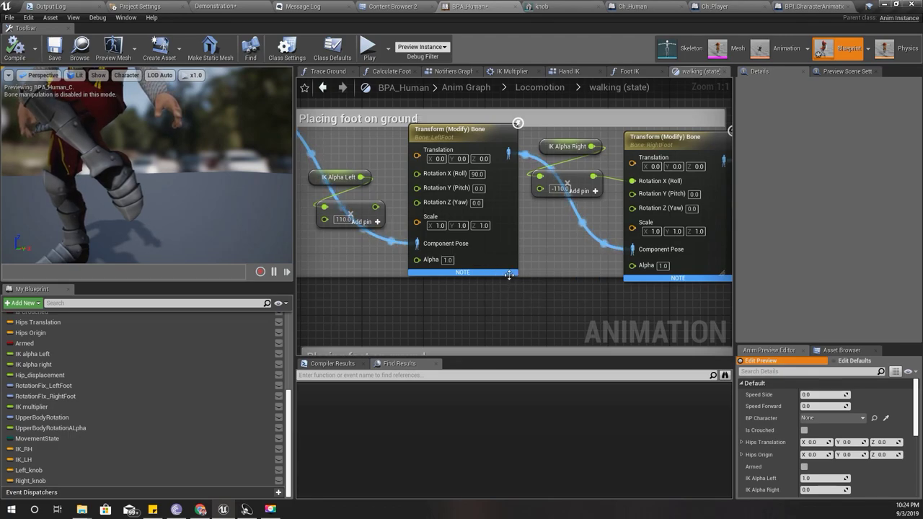
{"action": "left_click", "coordinate": [530, 89]}
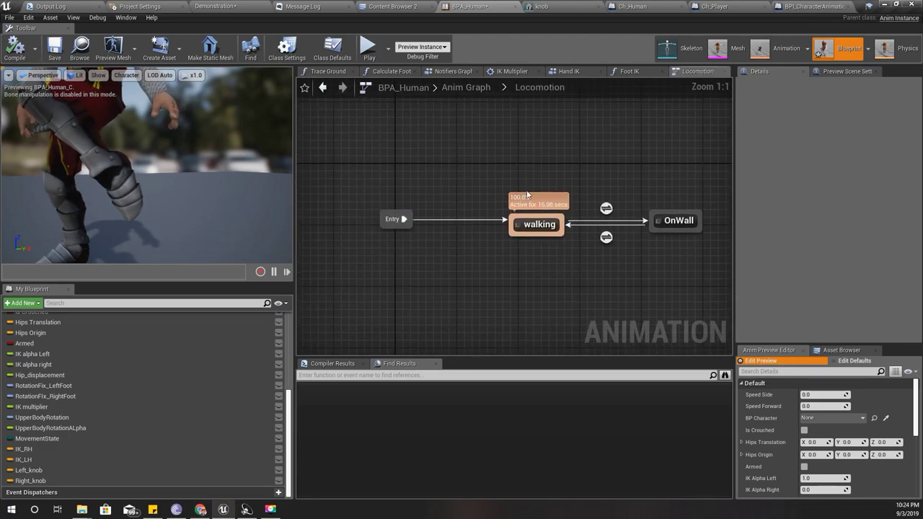
{"action": "left_click", "coordinate": [473, 94]}
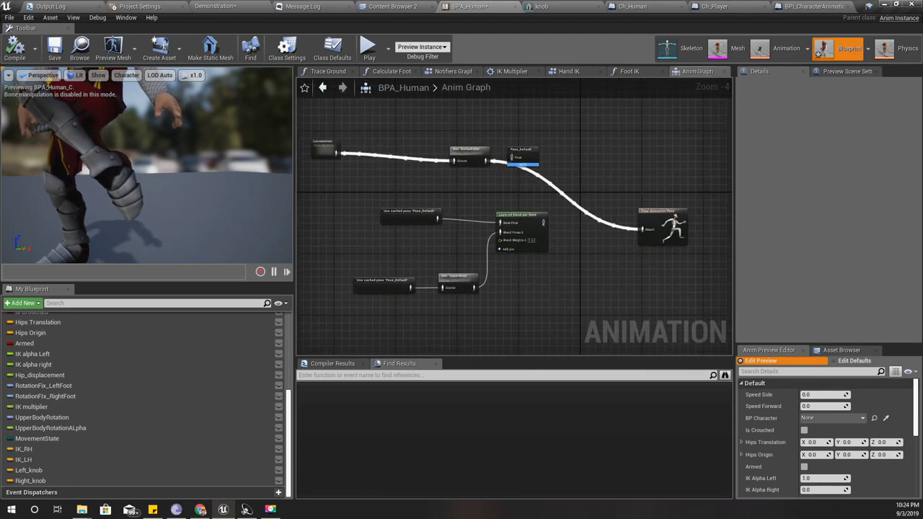
{"action": "key", "text": "alt+Left"}
{"action": "key", "text": "alt+Left"}
{"action": "scroll", "coordinate": [415, 240], "scroll_direction": "up", "scroll_amount": 1}
{"action": "scroll", "coordinate": [425, 252], "scroll_direction": "up", "scroll_amount": 4}
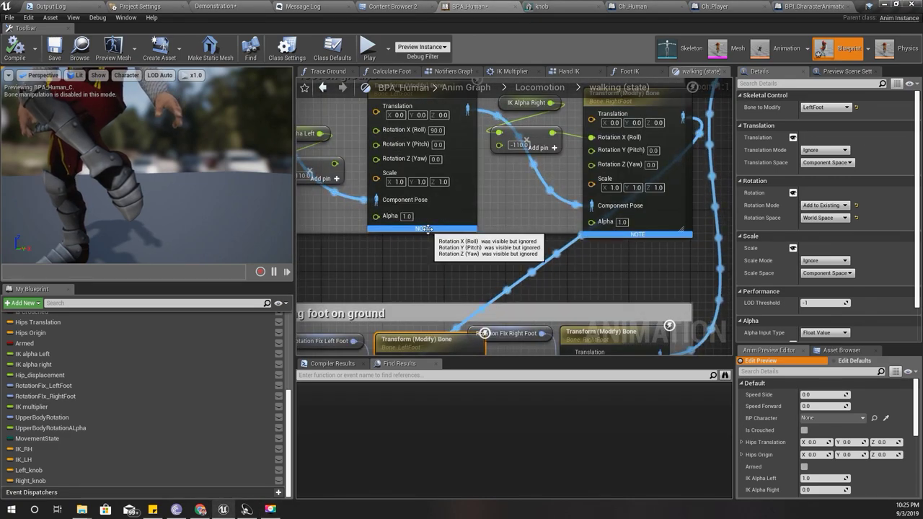
{"action": "right_click_drag", "start_coordinate": [534, 268], "coordinate": [542, 235]}
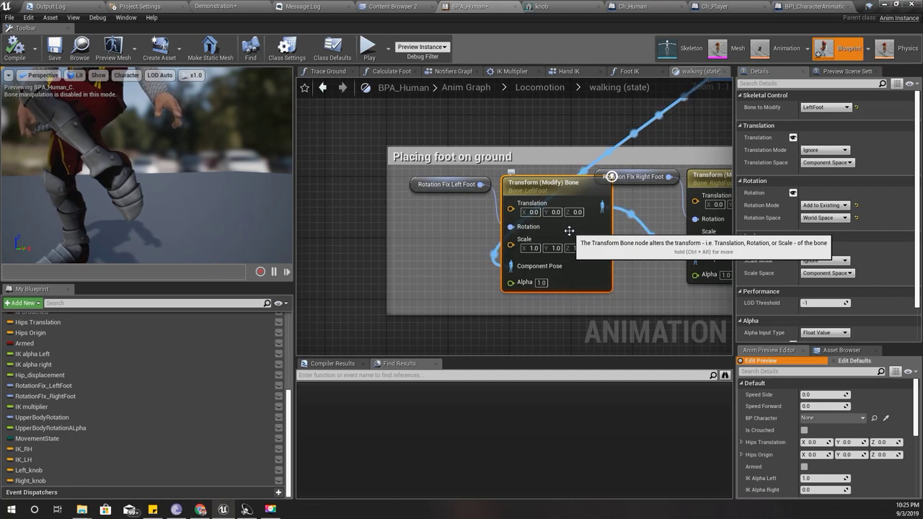
{"action": "right_click_drag", "start_coordinate": [569, 231], "coordinate": [499, 303]}
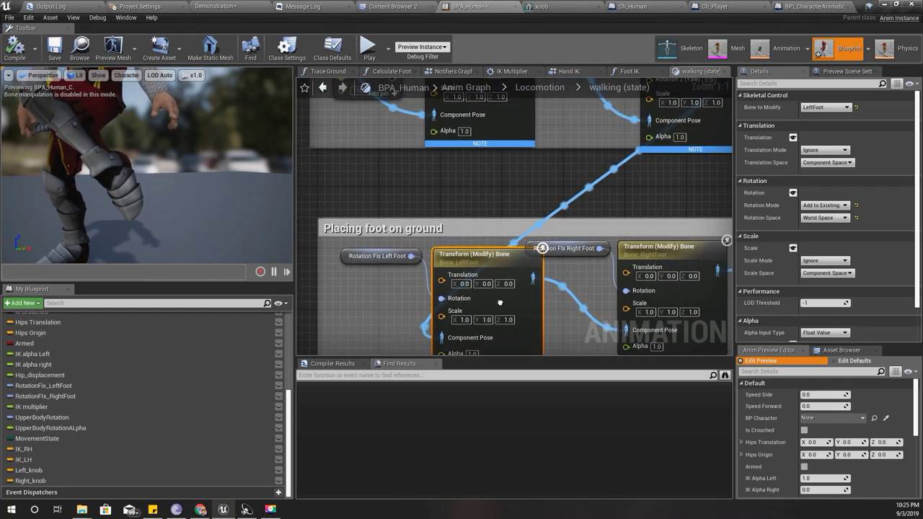
Break the left foot's Rotation link, set Roll to 90, and recompile to preview.
{"action": "right_click_drag", "start_coordinate": [498, 303], "coordinate": [489, 133]}
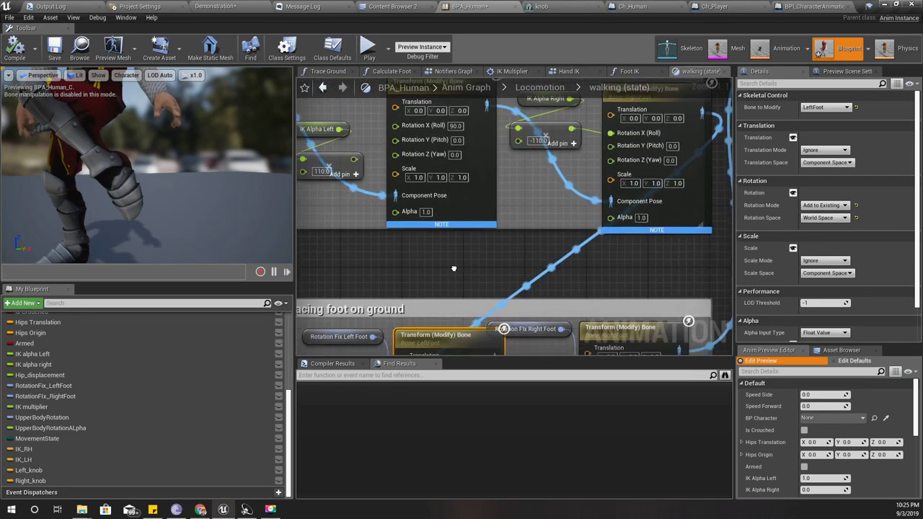
{"action": "right_click", "coordinate": [442, 243]}
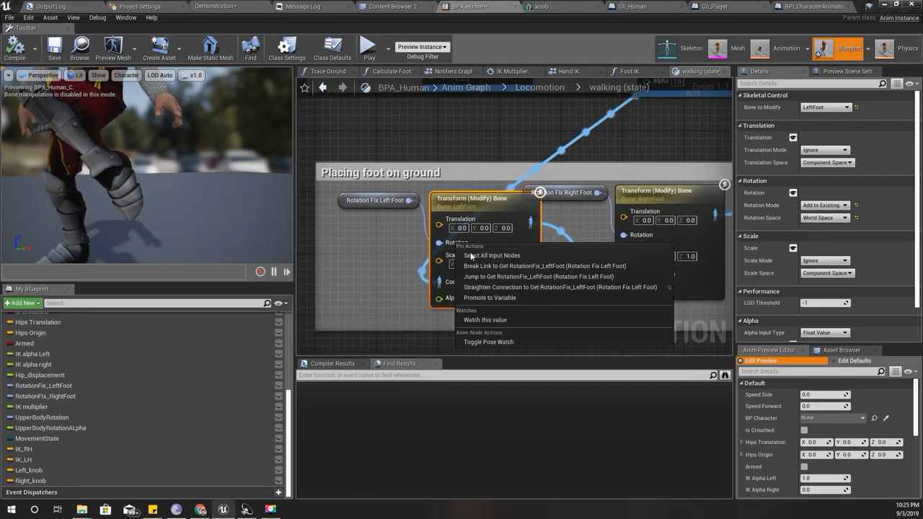
{"action": "left_click", "coordinate": [477, 267]}
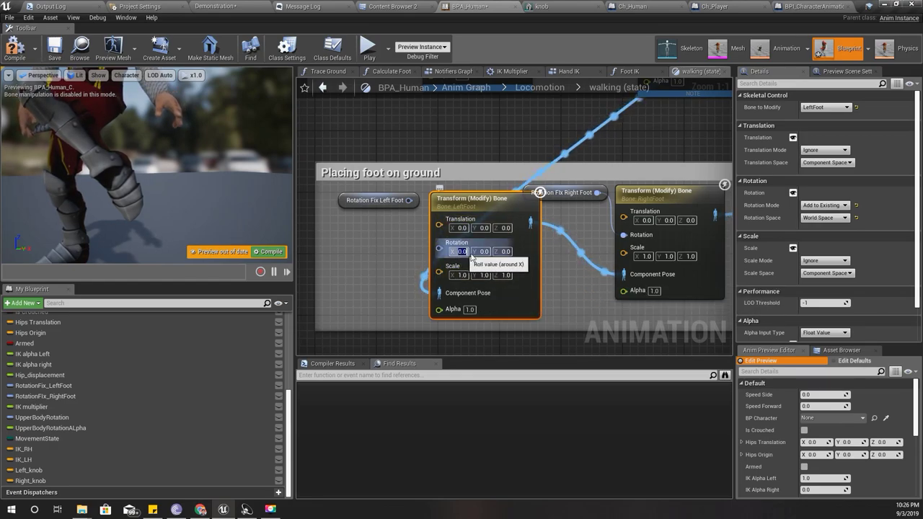
{"action": "type", "text": "90"}
{"action": "key", "text": "Return"}
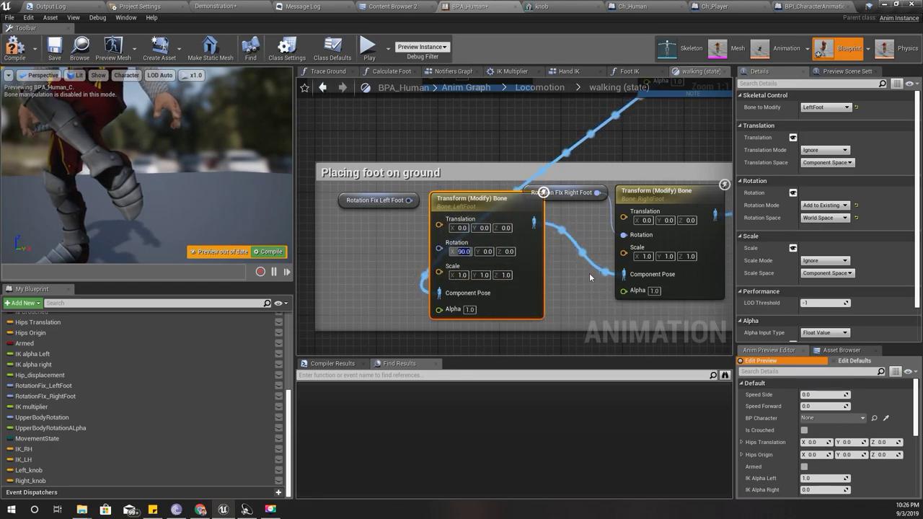
{"action": "left_click", "coordinate": [272, 253]}
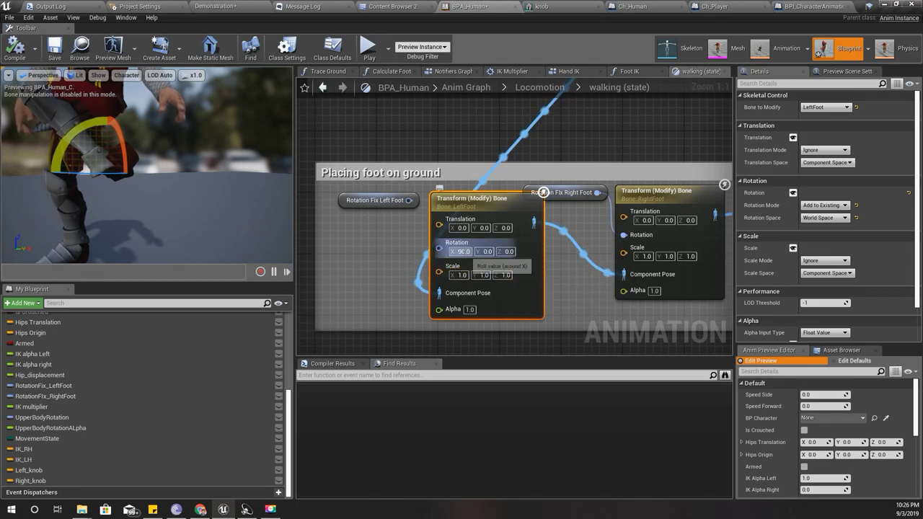
{"action": "type", "text": "90"}
Reset Roll to 0, reconnect Rotation Fix Left Foot to Rotation, and recompile.
{"action": "left_click", "coordinate": [460, 251]}
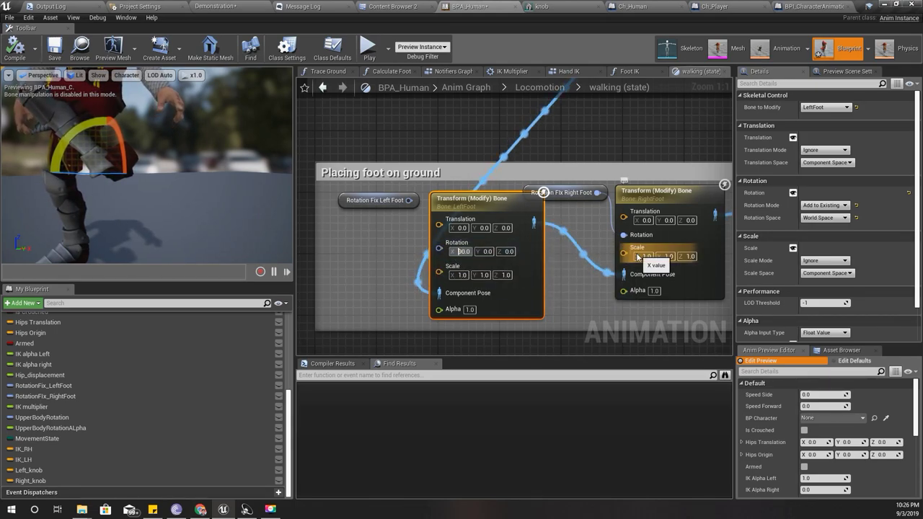
{"action": "key", "text": "BackSpace"}
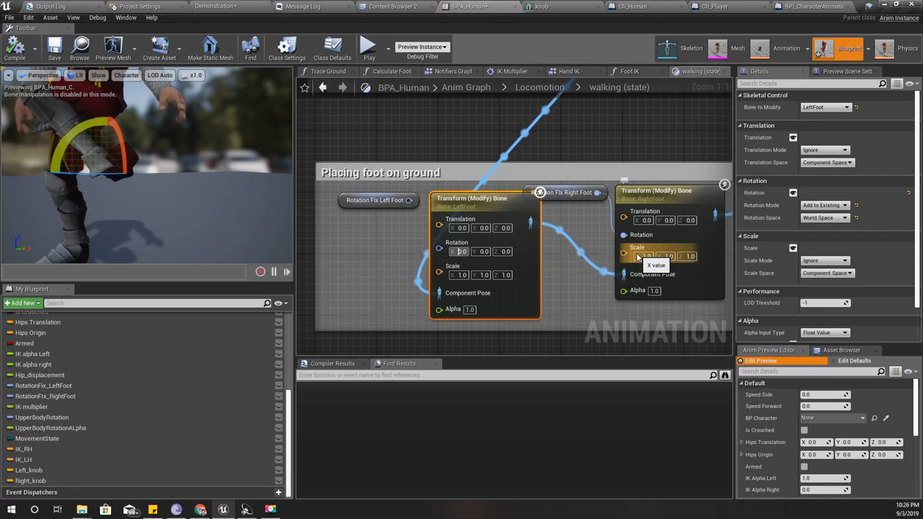
{"action": "key", "text": "Return"}
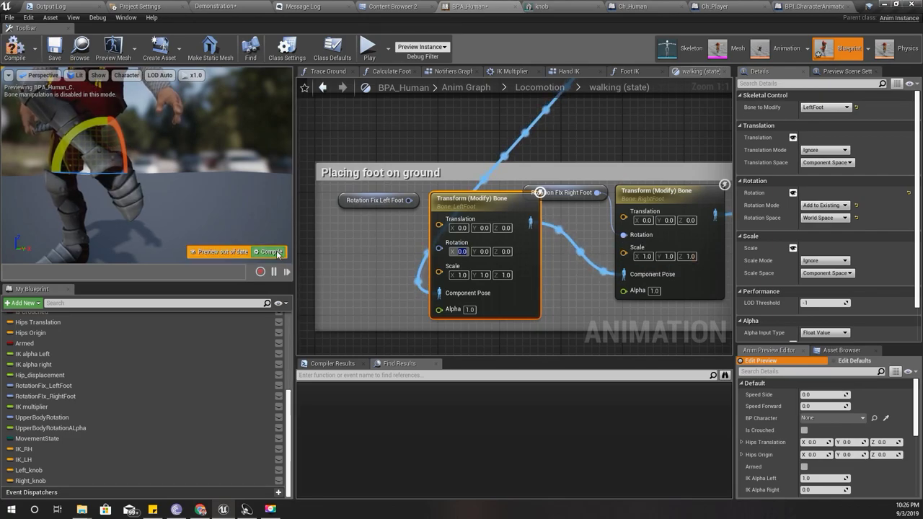
{"action": "left_click", "coordinate": [295, 251]}
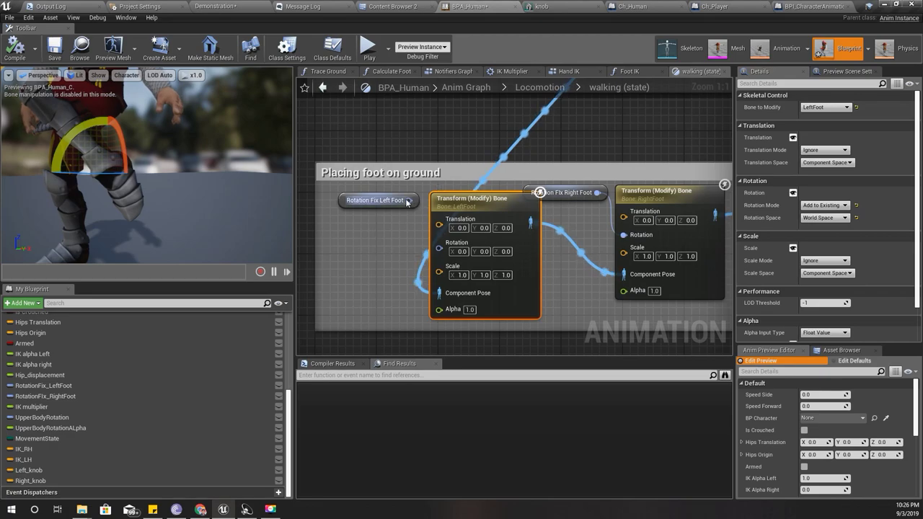
{"action": "left_click_drag", "start_coordinate": [408, 201], "coordinate": [438, 248]}
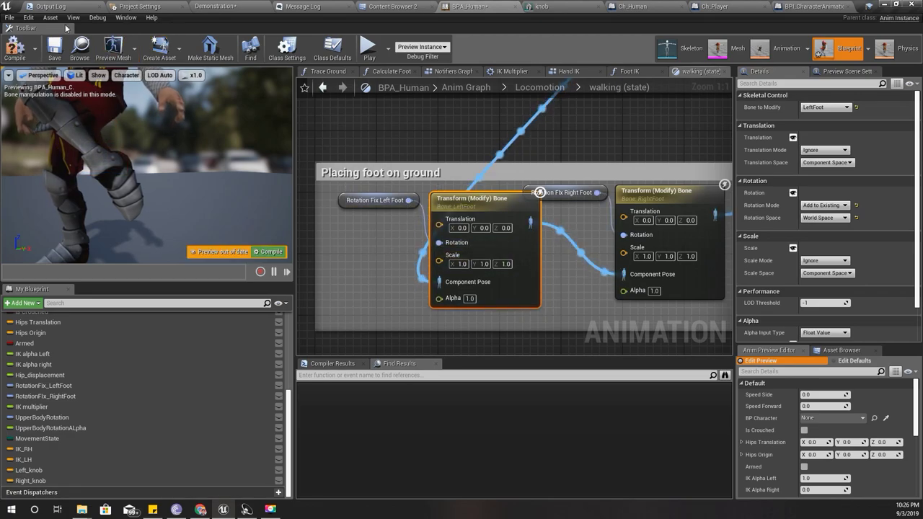
{"action": "left_click", "coordinate": [15, 48]}
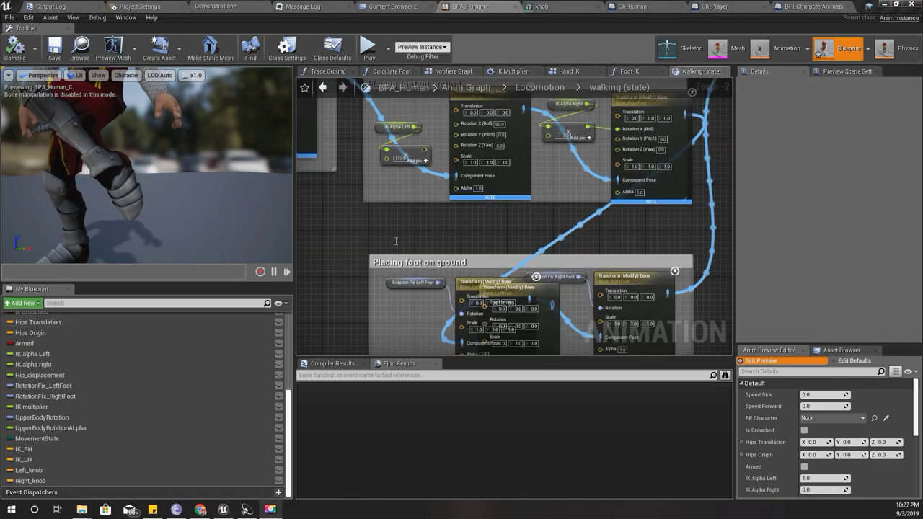
Enlarge the upper comment box and copy-paste the LeftFoot Transform node.
{"action": "right_click_drag", "start_coordinate": [375, 238], "coordinate": [395, 313]}
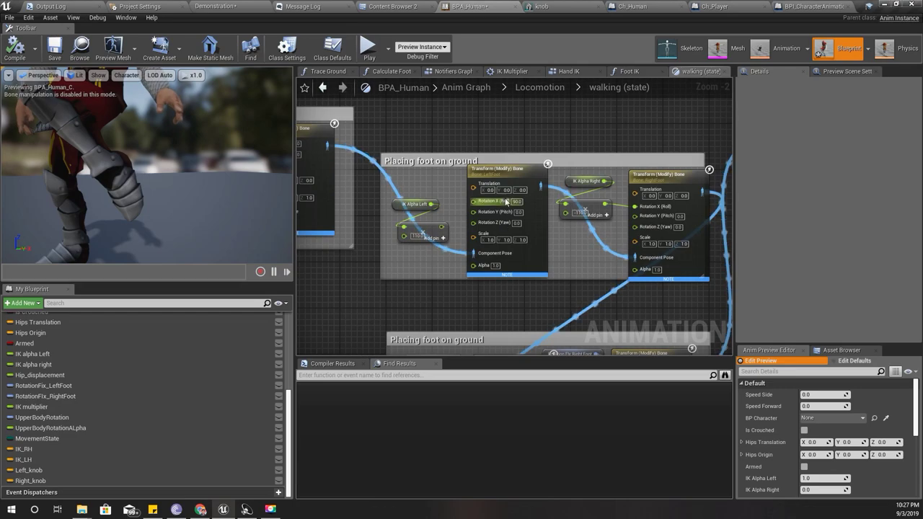
{"action": "left_click_drag", "start_coordinate": [509, 155], "coordinate": [509, 113]}
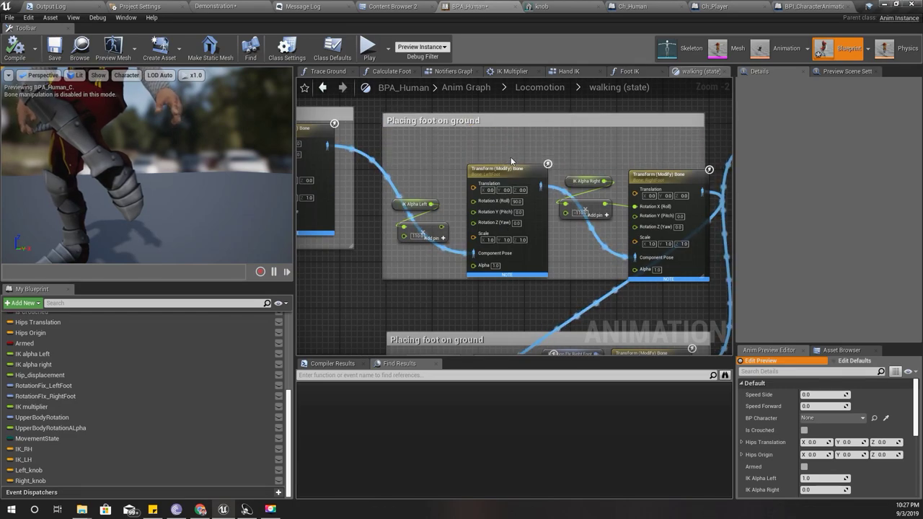
{"action": "left_click_drag", "start_coordinate": [504, 170], "coordinate": [505, 121]}
{"action": "key", "text": "ctrl+c"}
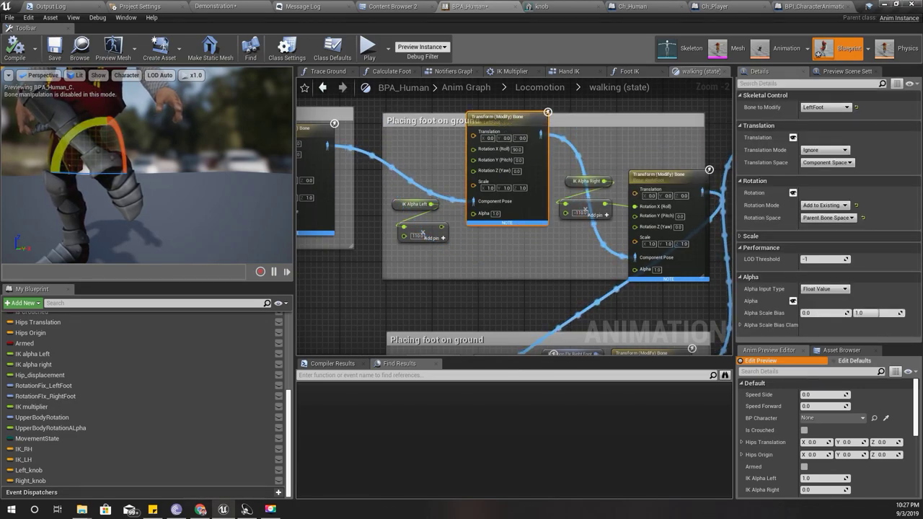
{"action": "right_click_drag", "start_coordinate": [516, 346], "coordinate": [516, 245]}
{"action": "key", "text": "ctrl+v"}
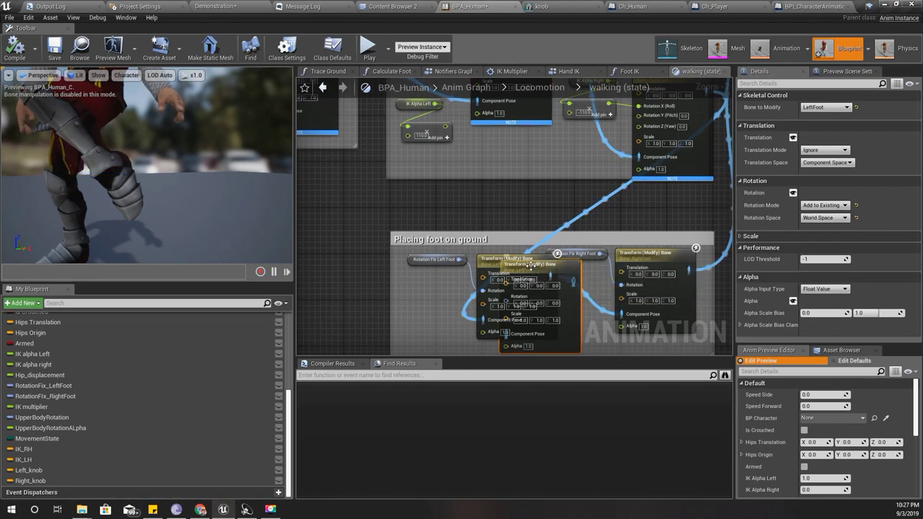
Delete the misplaced duplicate and paste a LeftFoot Transform copy into the upper group.
{"action": "key", "text": "Delete"}
{"action": "left_click", "coordinate": [510, 259]}
{"action": "right_click_drag", "start_coordinate": [514, 227], "coordinate": [532, 272]}
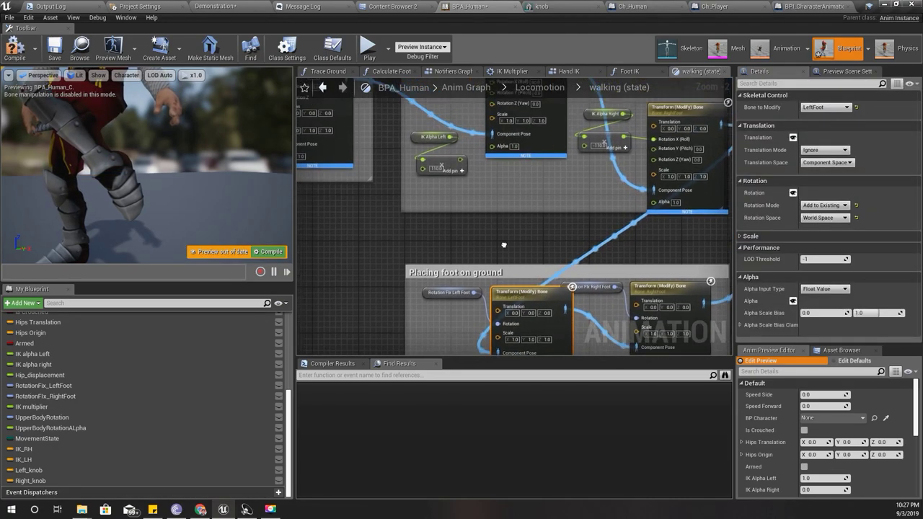
{"action": "key", "text": "ctrl+v"}
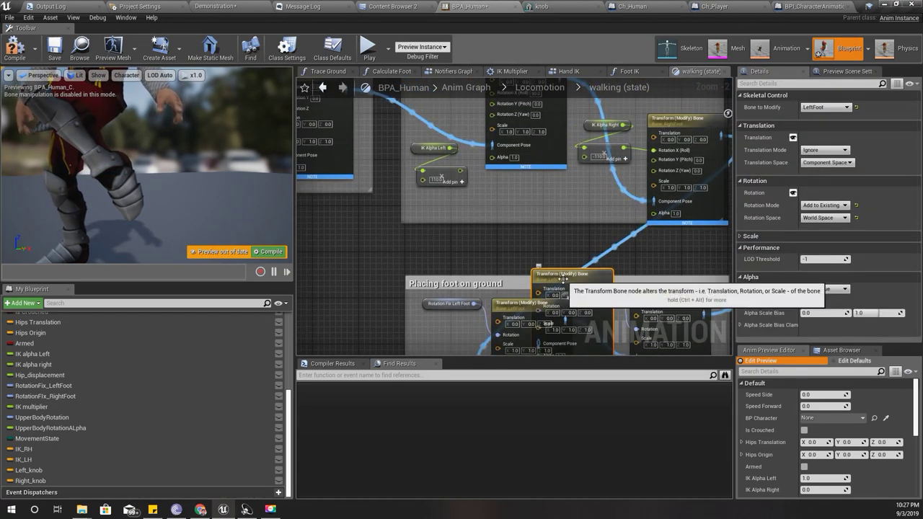
{"action": "left_click_drag", "start_coordinate": [561, 276], "coordinate": [520, 192]}
Try wiring the new LeftFoot node's pose pins and nudge it into place in the upper group.
{"action": "right_click_drag", "start_coordinate": [605, 228], "coordinate": [523, 180]}
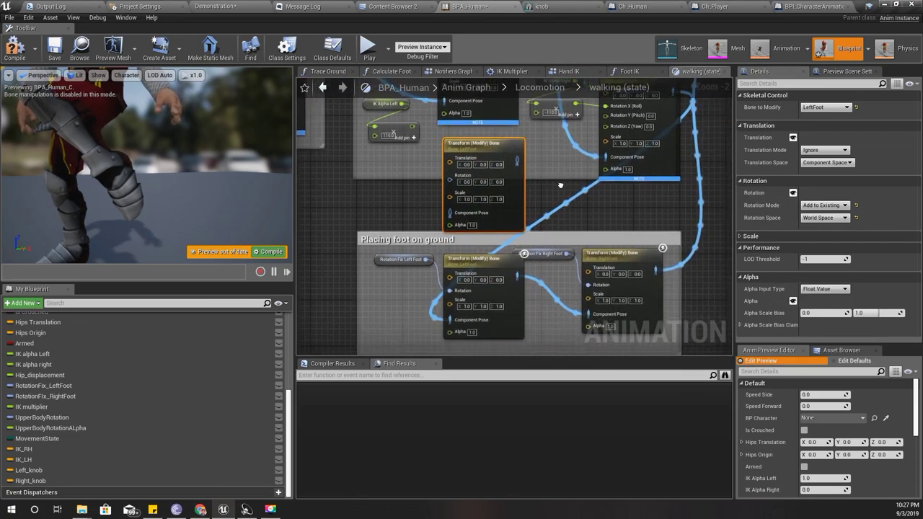
{"action": "left_click", "coordinate": [587, 249]}
{"action": "right_click_drag", "start_coordinate": [589, 222], "coordinate": [578, 253]}
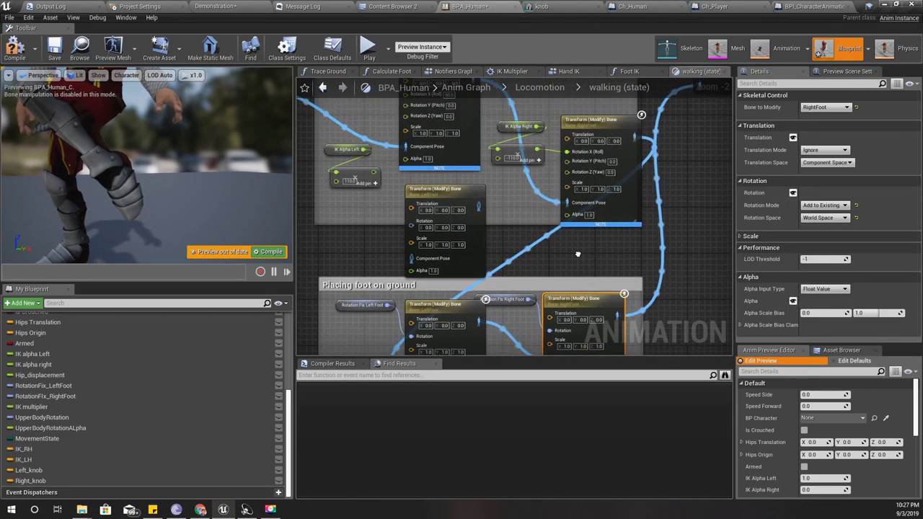
{"action": "right_click_drag", "start_coordinate": [389, 204], "coordinate": [449, 230]}
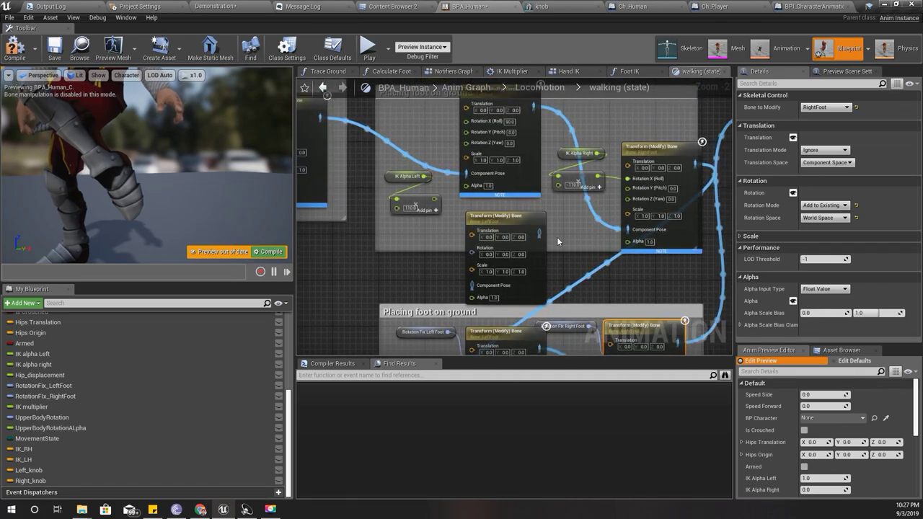
{"action": "left_click_drag", "start_coordinate": [538, 232], "coordinate": [628, 236]}
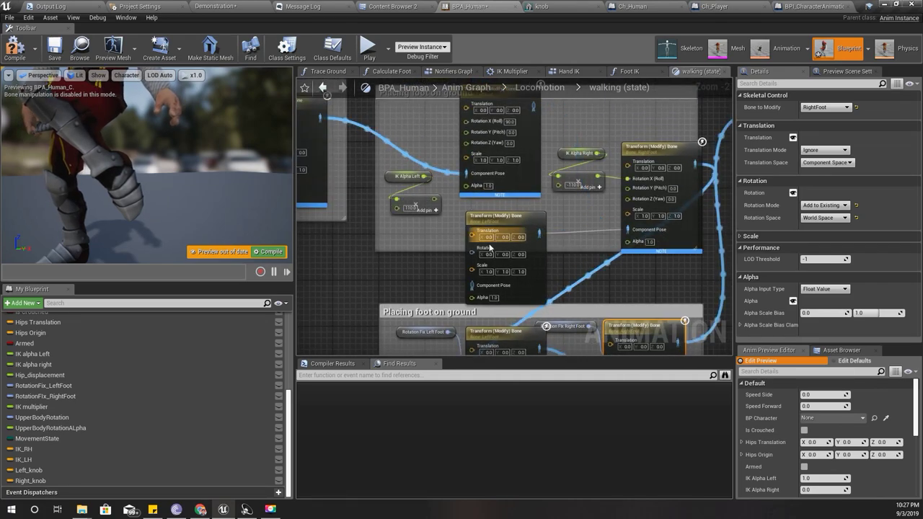
{"action": "left_click_drag", "start_coordinate": [471, 285], "coordinate": [320, 117]}
{"action": "right_click_drag", "start_coordinate": [434, 214], "coordinate": [467, 204]}
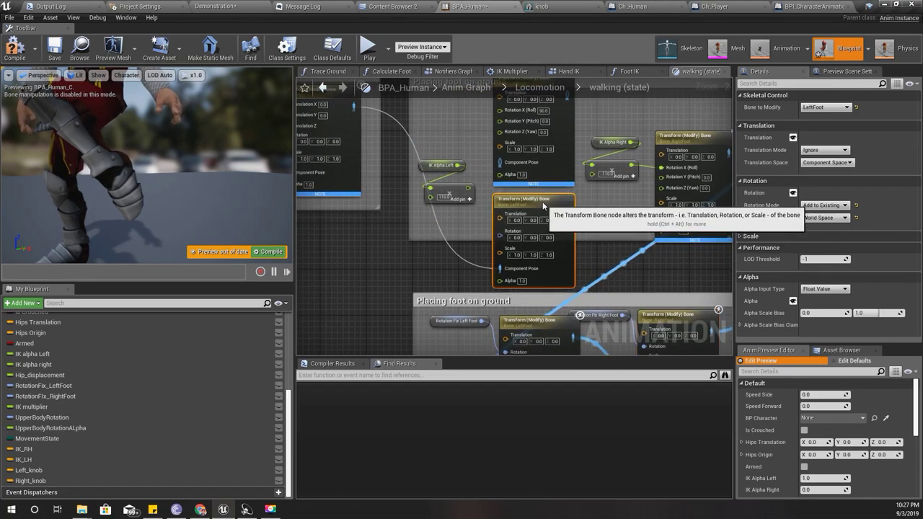
{"action": "left_click_drag", "start_coordinate": [537, 205], "coordinate": [532, 193]}
{"action": "scroll", "coordinate": [465, 221], "scroll_direction": "up", "scroll_amount": 2}
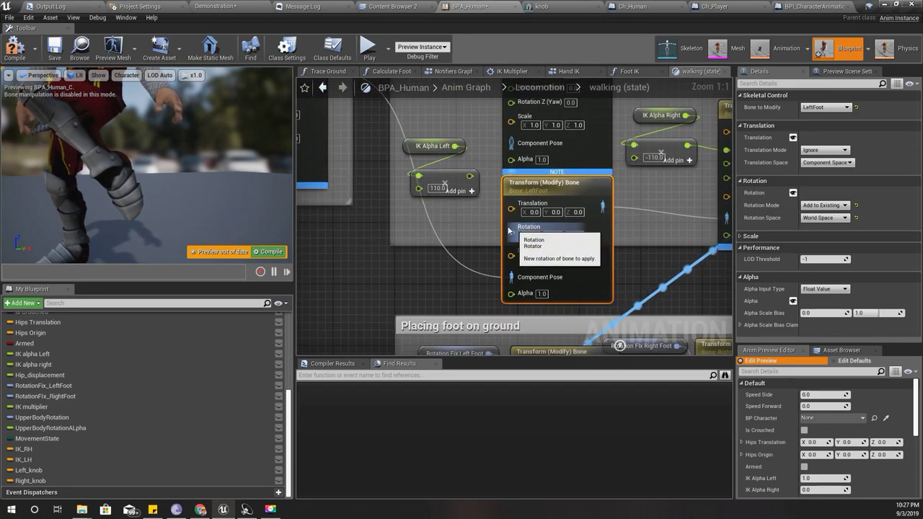
Split the new LeftFoot node's Rotation pin, set Roll to 90, and recompile.
{"action": "right_click", "coordinate": [509, 232]}
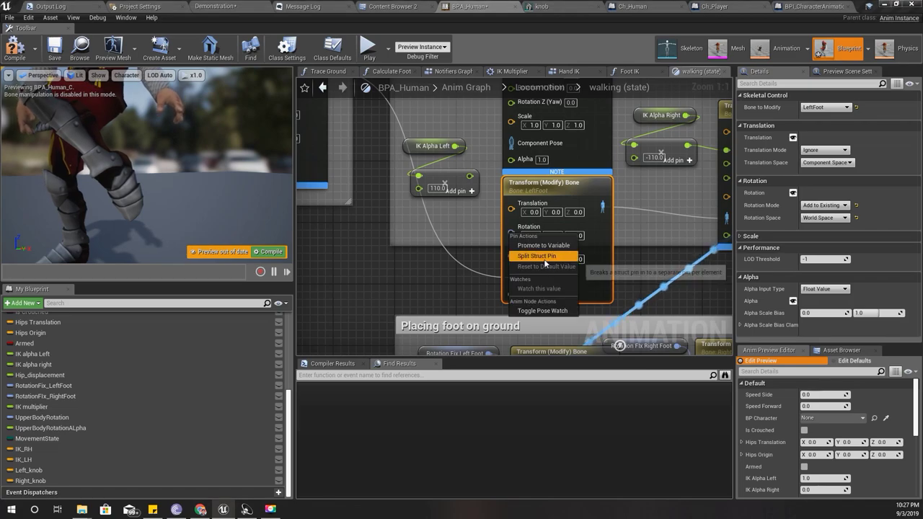
{"action": "left_click", "coordinate": [543, 259]}
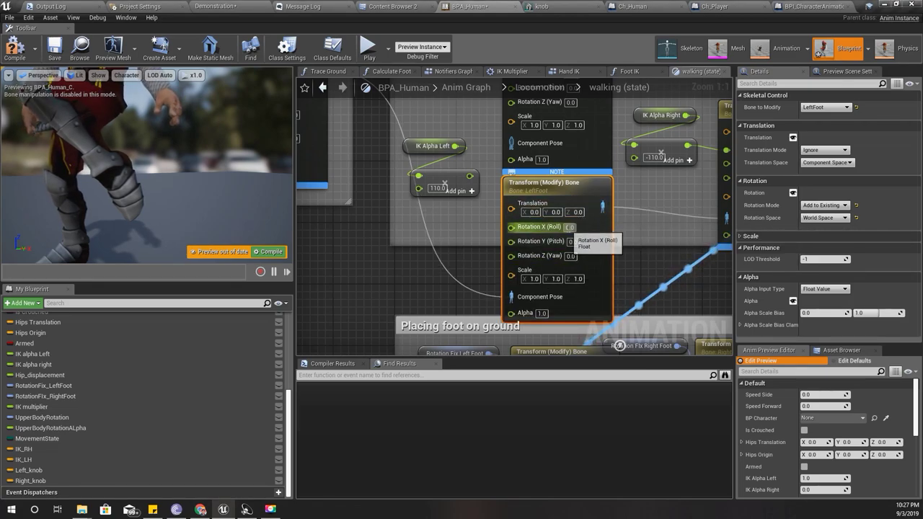
{"action": "left_click", "coordinate": [569, 227]}
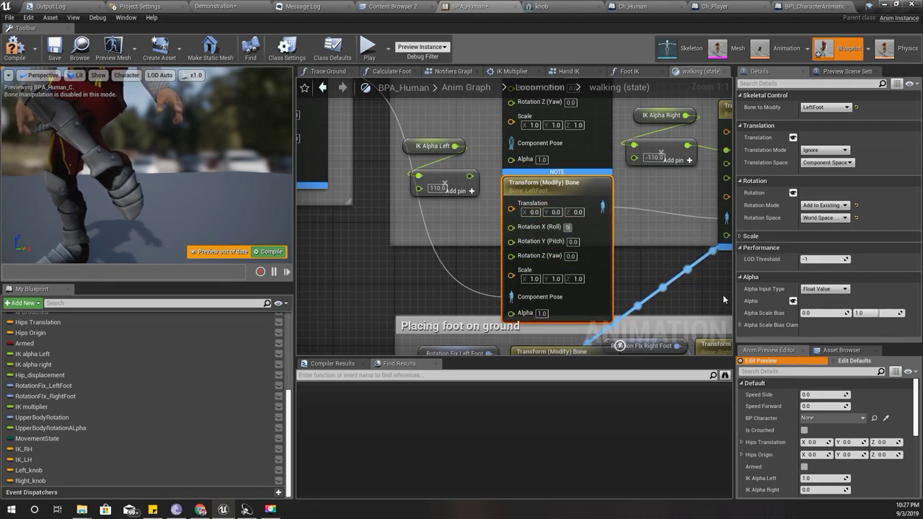
{"action": "type", "text": "90"}
{"action": "key", "text": "Return"}
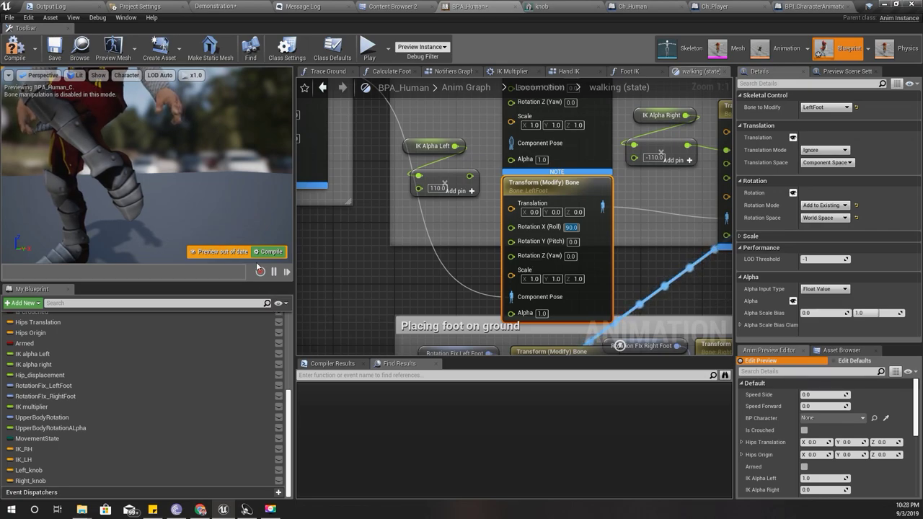
{"action": "left_click", "coordinate": [262, 252]}
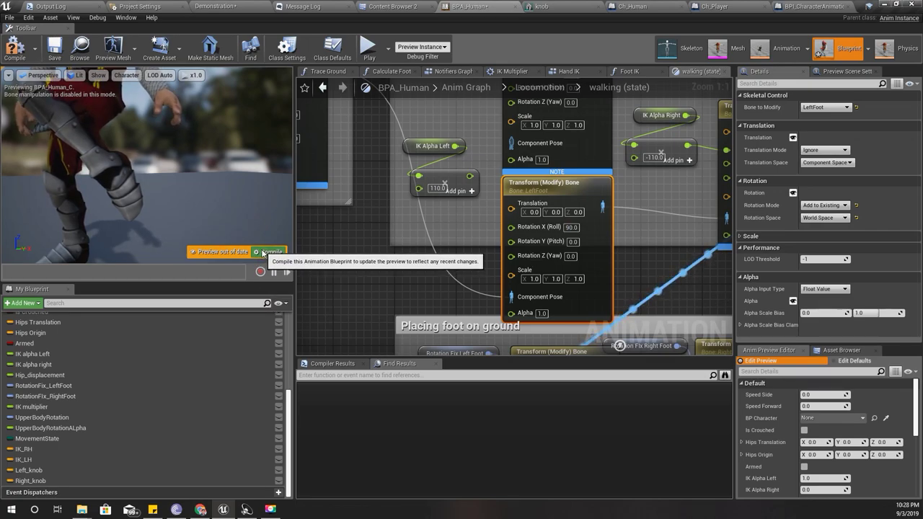
{"action": "right_click_drag", "start_coordinate": [542, 183], "coordinate": [517, 149]}
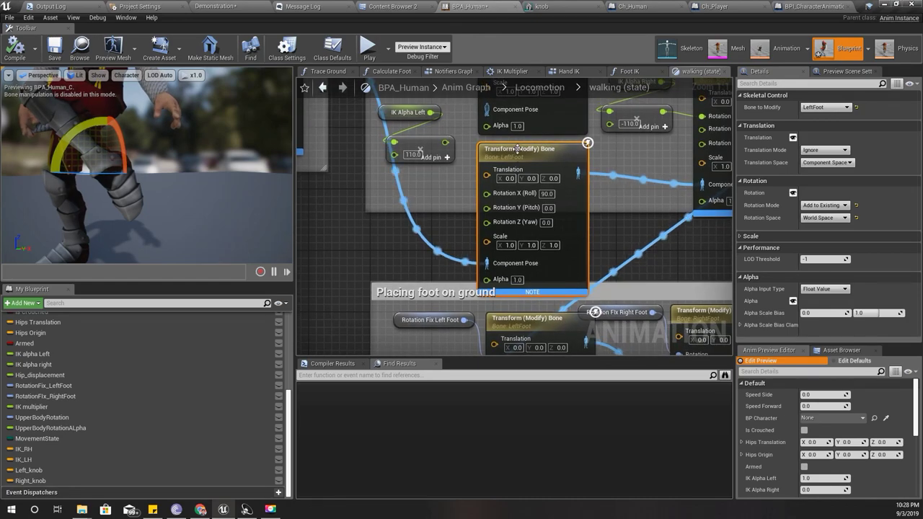
{"action": "mouse_move", "coordinate": [564, 204]}
{"action": "right_mouse_down"}
{"action": "mouse_move", "coordinate": [514, 214]}
{"action": "mouse_move", "coordinate": [535, 215]}
{"action": "right_mouse_up"}
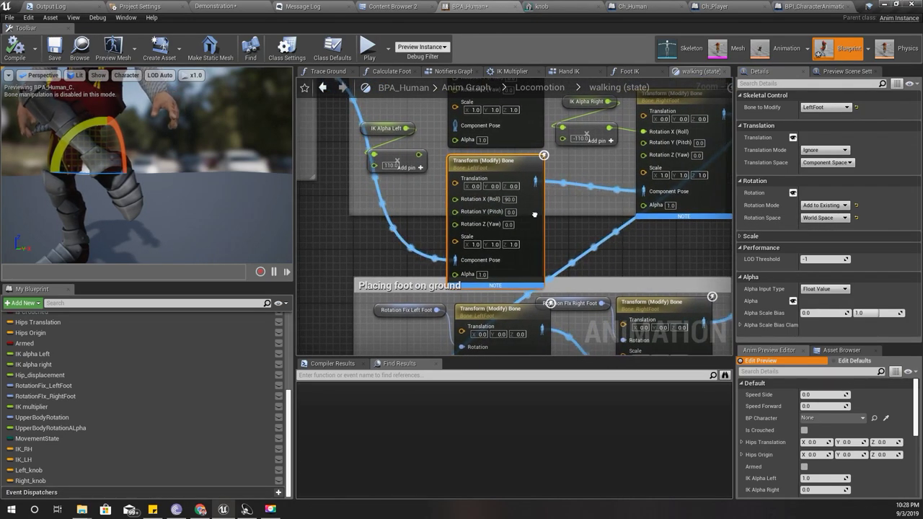
Recombine the LeftFoot node's Rotation pin, recompile, and set Rotation X to -90.
{"action": "right_click", "coordinate": [482, 201]}
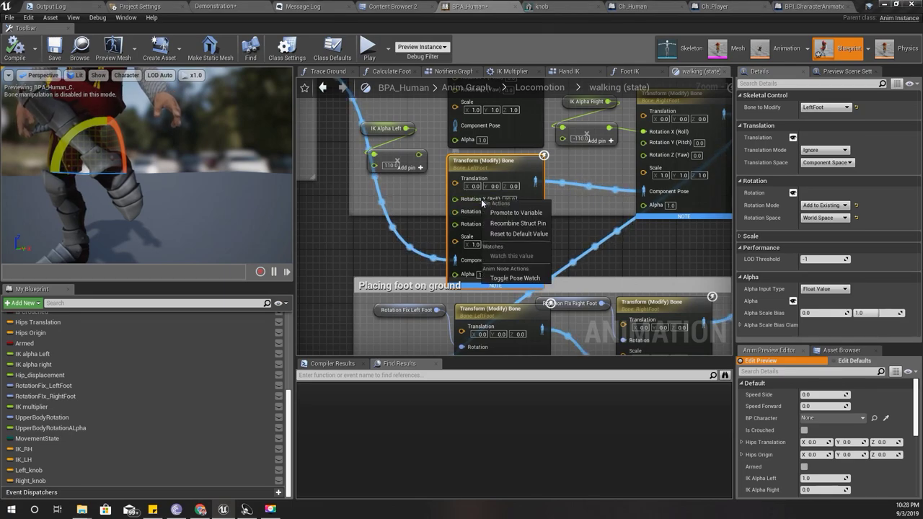
{"action": "left_click", "coordinate": [506, 223]}
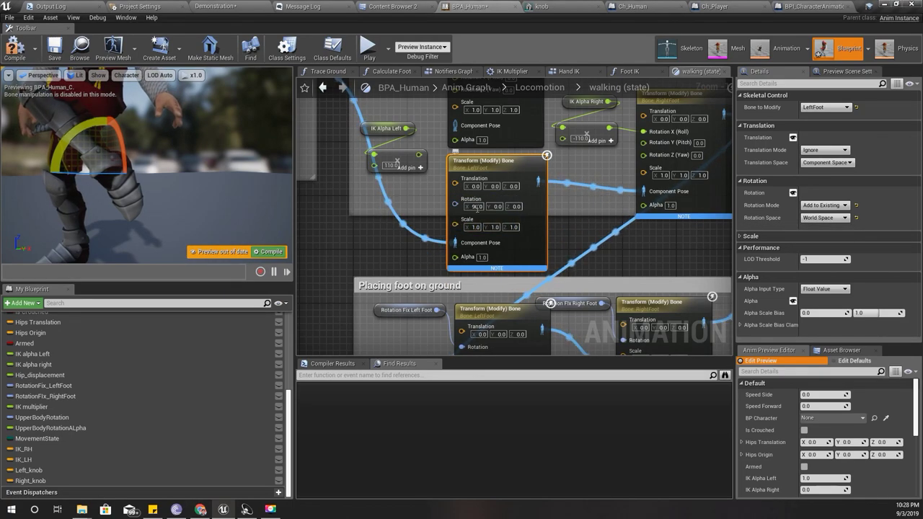
{"action": "left_click", "coordinate": [271, 251]}
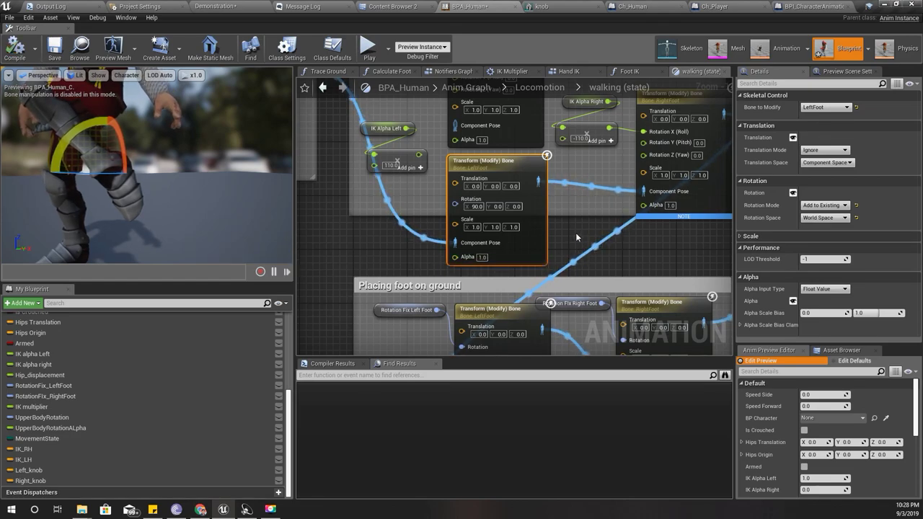
{"action": "left_click", "coordinate": [476, 206]}
{"action": "type", "text": "90"}
{"action": "key", "text": "Return"}
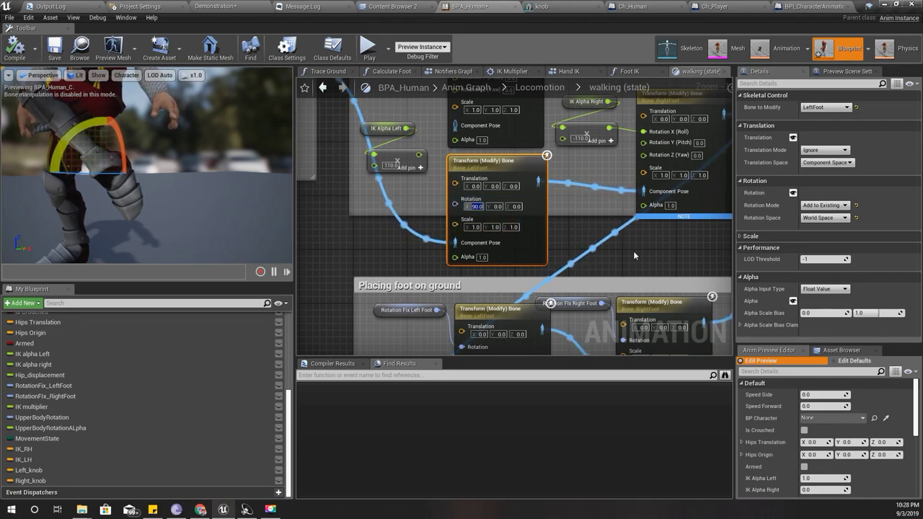
{"action": "type", "text": "-90"}
{"action": "key", "text": "Return"}
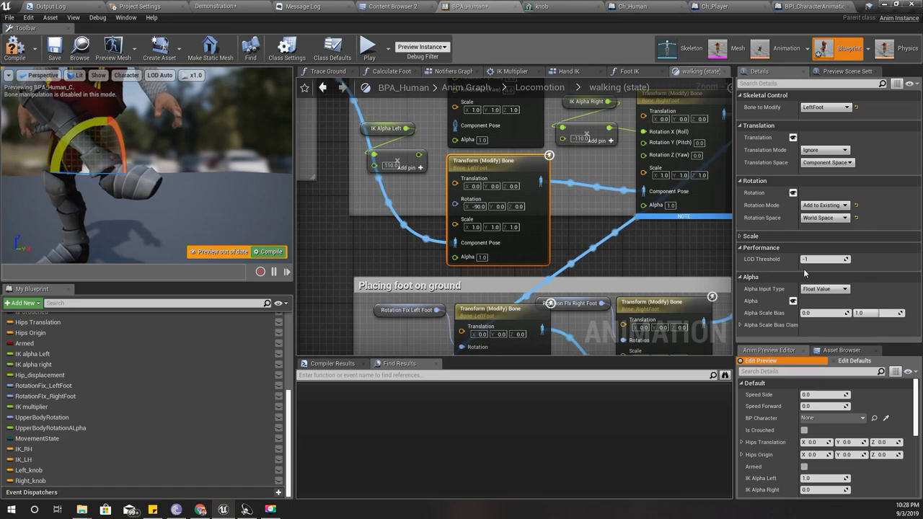
Set Rotation Space to Parent Bone Space and split Rotation into Roll, Pitch, Yaw.
{"action": "left_click", "coordinate": [824, 217]}
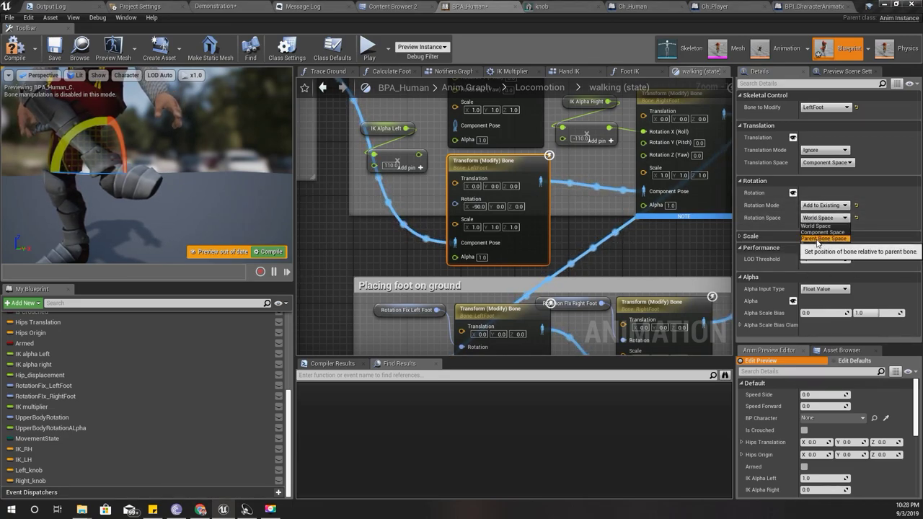
{"action": "left_click", "coordinate": [818, 239]}
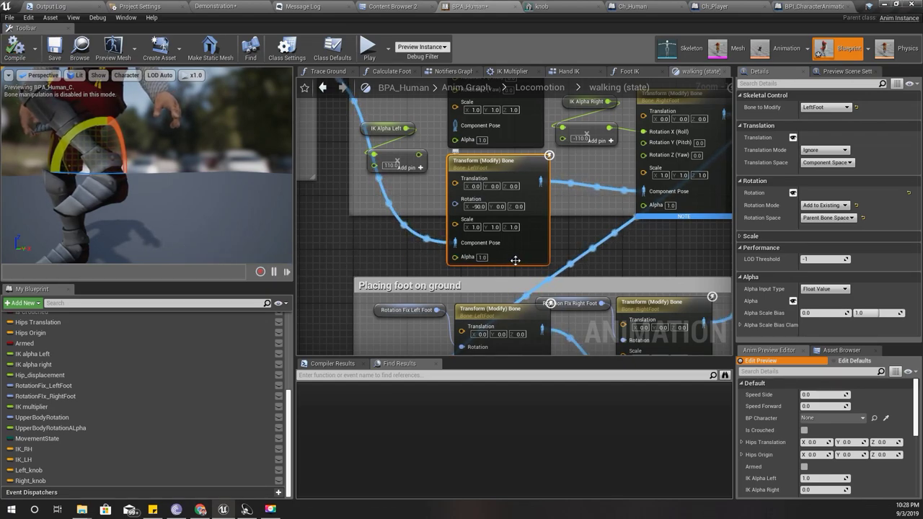
{"action": "right_click", "coordinate": [455, 204]}
{"action": "left_click", "coordinate": [479, 229]}
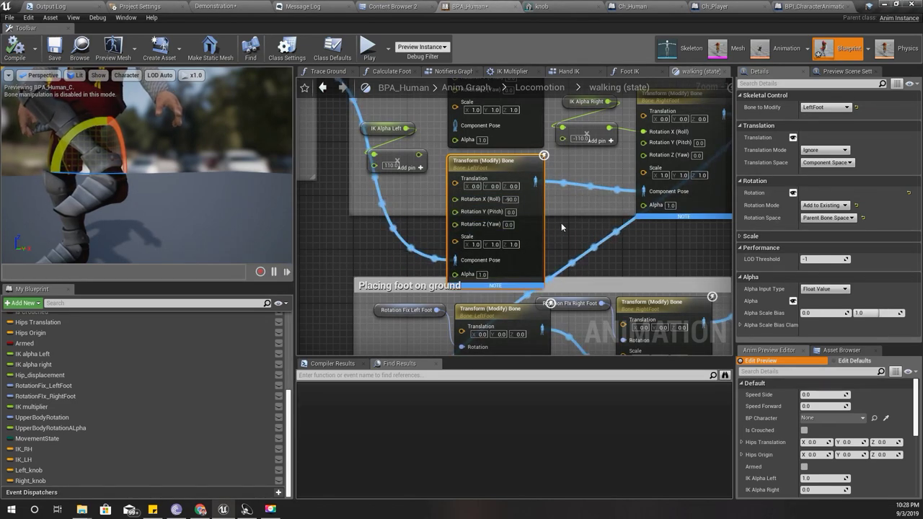
{"action": "mouse_move", "coordinate": [562, 219]}
{"action": "right_mouse_down"}
{"action": "mouse_move", "coordinate": [545, 293]}
{"action": "mouse_move", "coordinate": [566, 217]}
{"action": "right_mouse_up"}
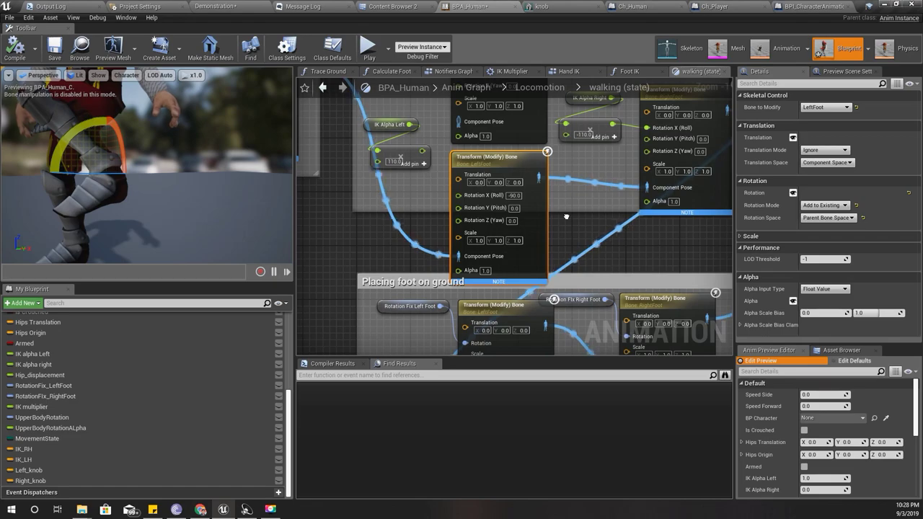
Wire the upper LeftFoot node into the foot chain, feeding its output to RightFoot.
{"action": "right_click_drag", "start_coordinate": [566, 216], "coordinate": [548, 270]}
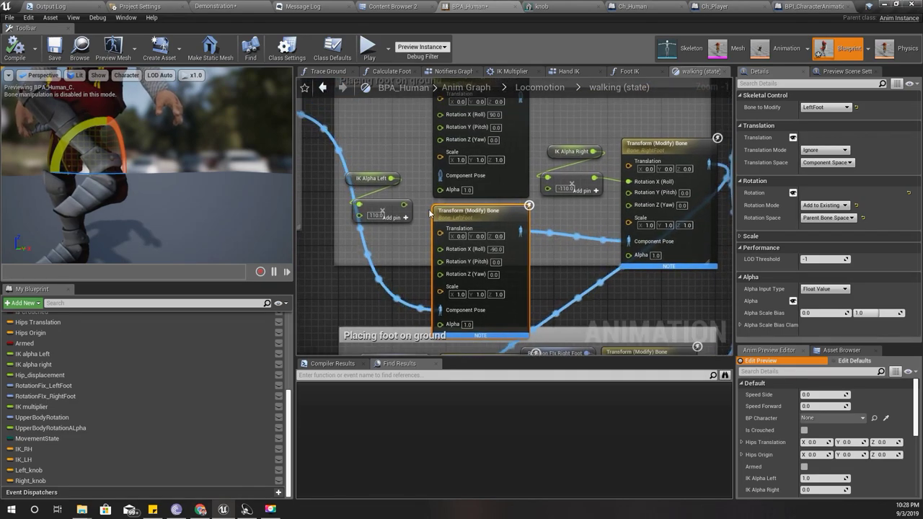
{"action": "right_click_drag", "start_coordinate": [407, 199], "coordinate": [428, 204]}
{"action": "left_click_drag", "start_coordinate": [316, 147], "coordinate": [485, 212]}
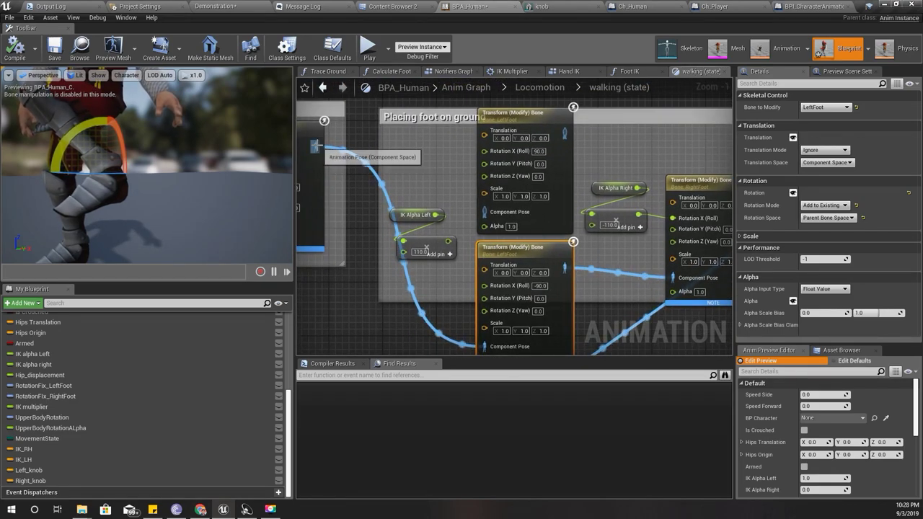
{"action": "right_click_drag", "start_coordinate": [523, 227], "coordinate": [442, 207]}
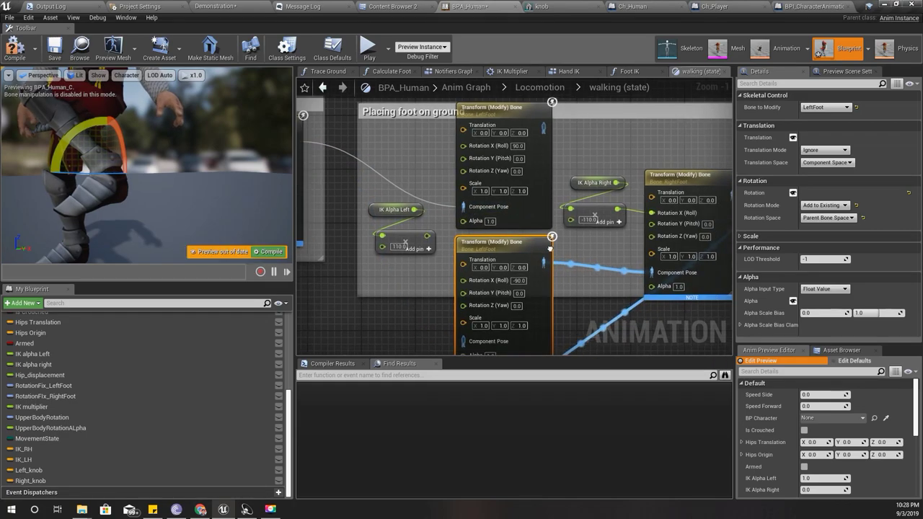
{"action": "mouse_move", "coordinate": [484, 247]}
{"action": "left_mouse_down"}
{"action": "mouse_move", "coordinate": [593, 265]}
{"action": "mouse_move", "coordinate": [493, 90]}
{"action": "left_mouse_up"}
{"action": "right_click_drag", "start_coordinate": [425, 170], "coordinate": [465, 222]}
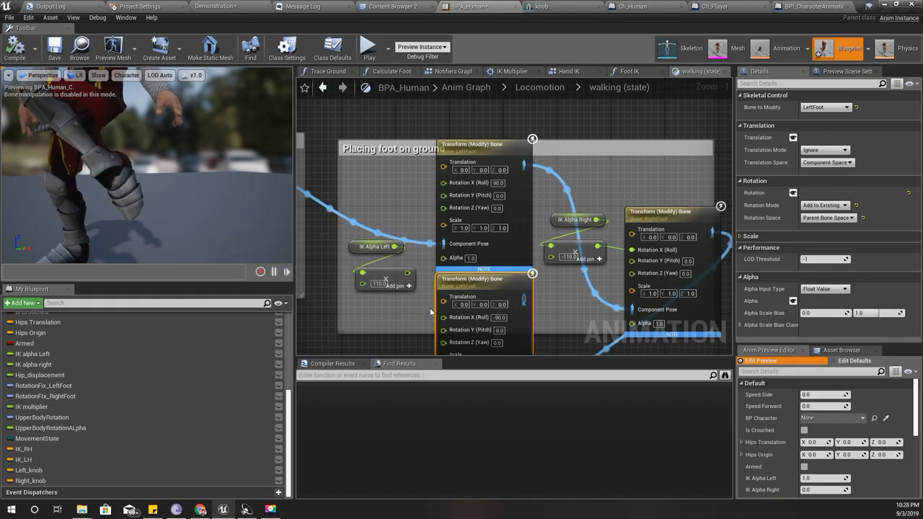
{"action": "right_click_drag", "start_coordinate": [417, 306], "coordinate": [426, 277]}
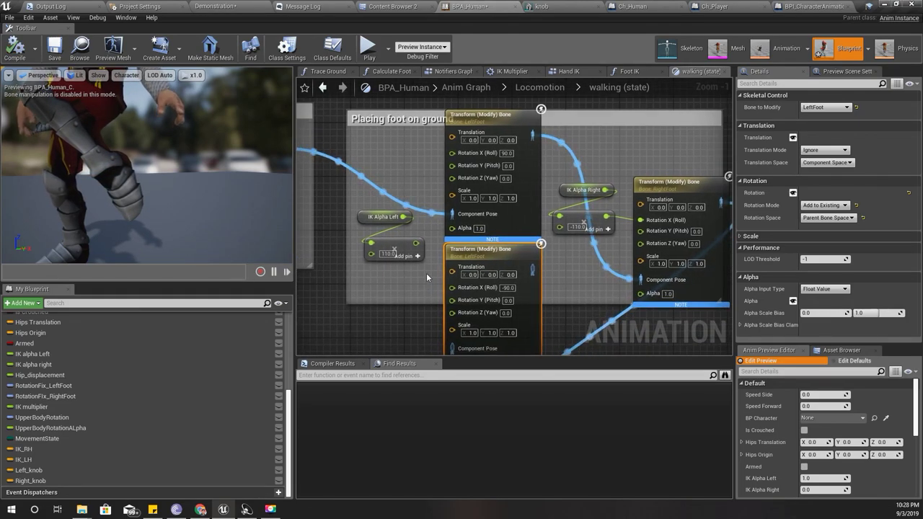
{"action": "right_click_drag", "start_coordinate": [429, 168], "coordinate": [437, 202]}
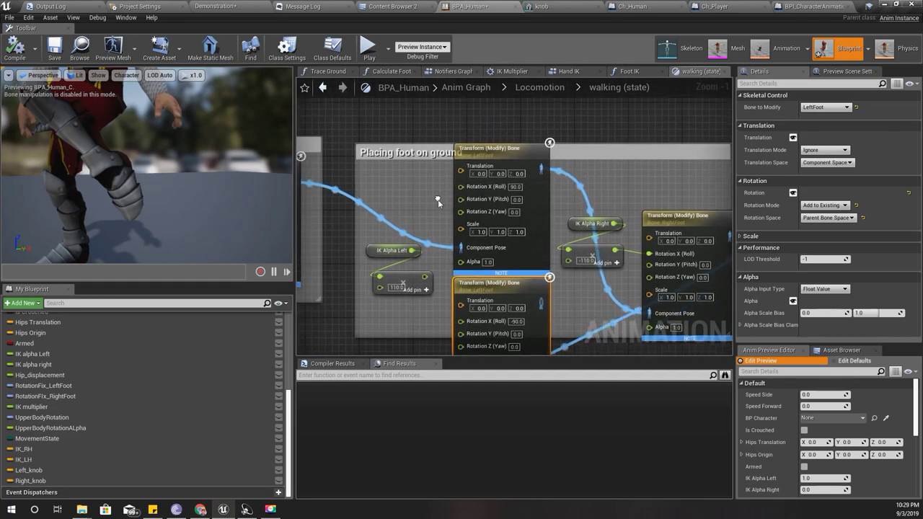
Recombine the upper node's rotation pins and delete the redundant lower LeftFoot node.
{"action": "right_click", "coordinate": [476, 218]}
{"action": "left_click", "coordinate": [502, 238]}
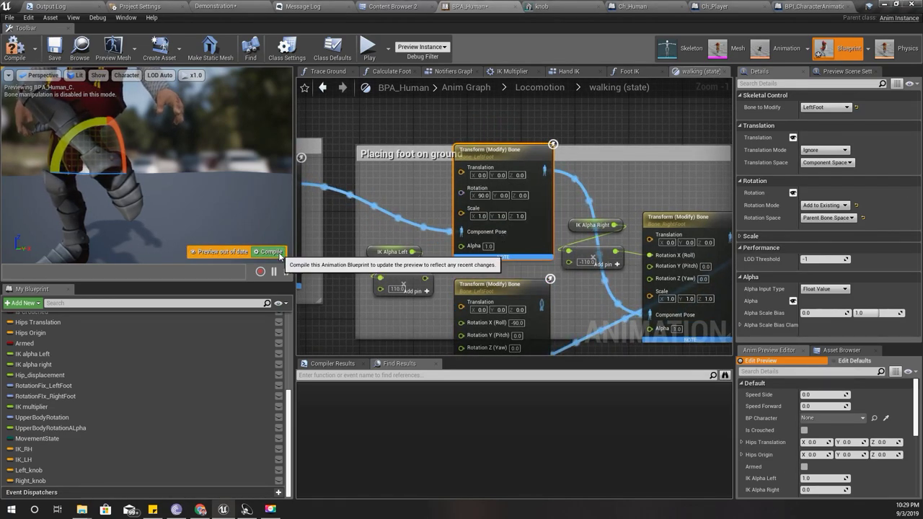
{"action": "mouse_move", "coordinate": [487, 283]}
{"action": "right_mouse_down"}
{"action": "mouse_move", "coordinate": [471, 251]}
{"action": "mouse_move", "coordinate": [509, 312]}
{"action": "right_mouse_up"}
{"action": "left_click", "coordinate": [481, 256]}
{"action": "key", "text": "Delete"}
Set the LeftFoot node's rotation X to 0 and recompile.
{"action": "type", "text": "0"}
{"action": "key", "text": "Return"}
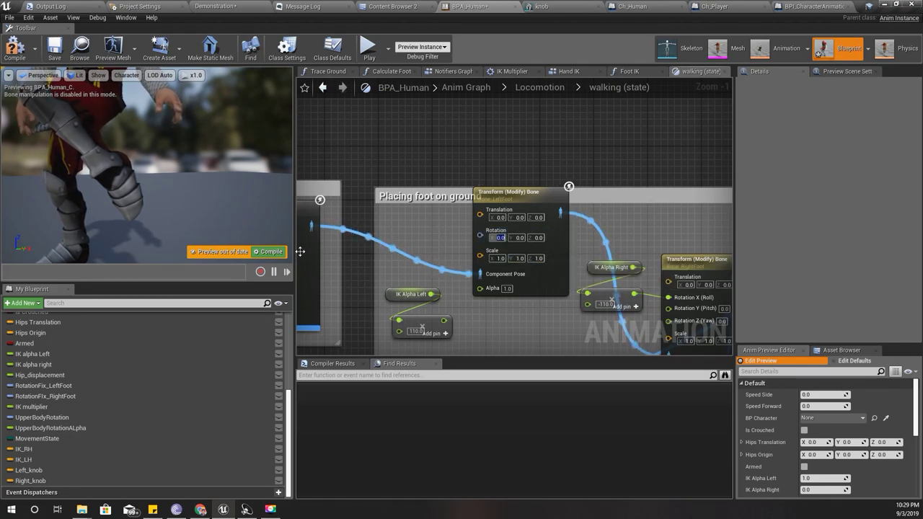
{"action": "left_click", "coordinate": [267, 255]}
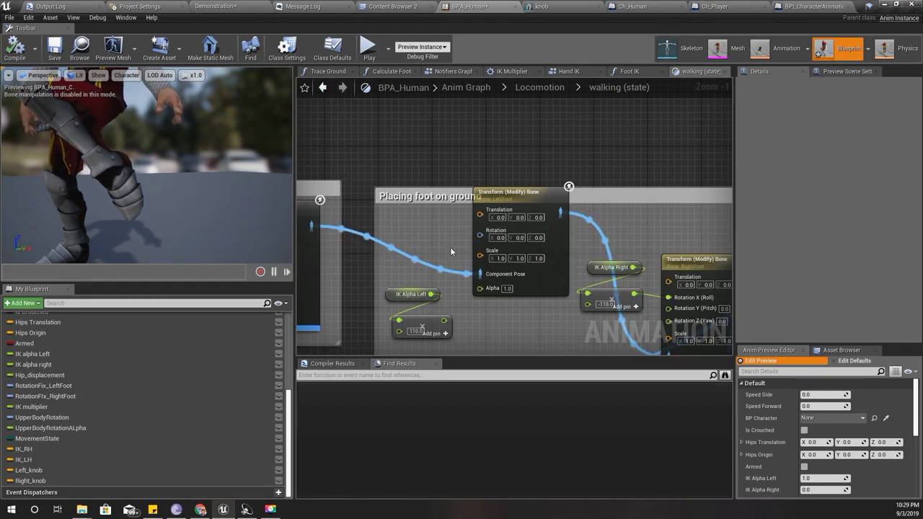
{"action": "left_click", "coordinate": [531, 197]}
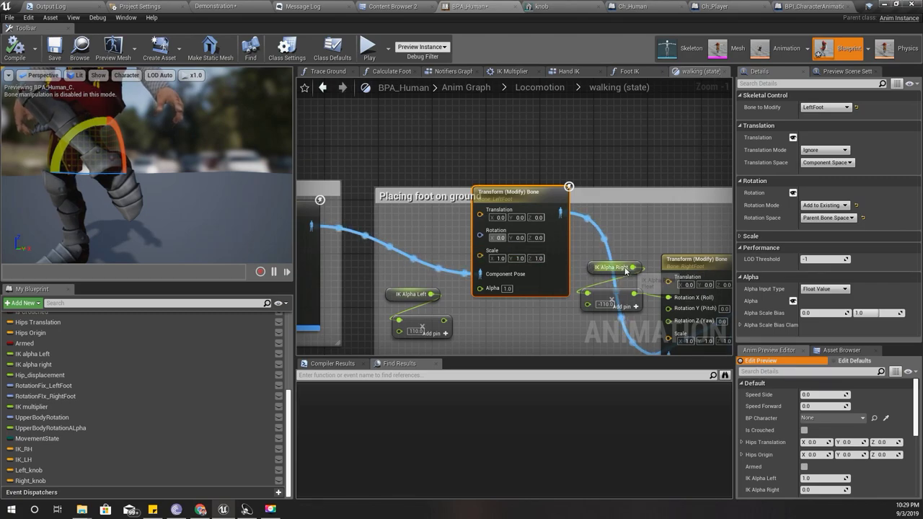
{"action": "type", "text": "-90"}
{"action": "type", "text": "-110"}
{"action": "key", "text": "Return"}
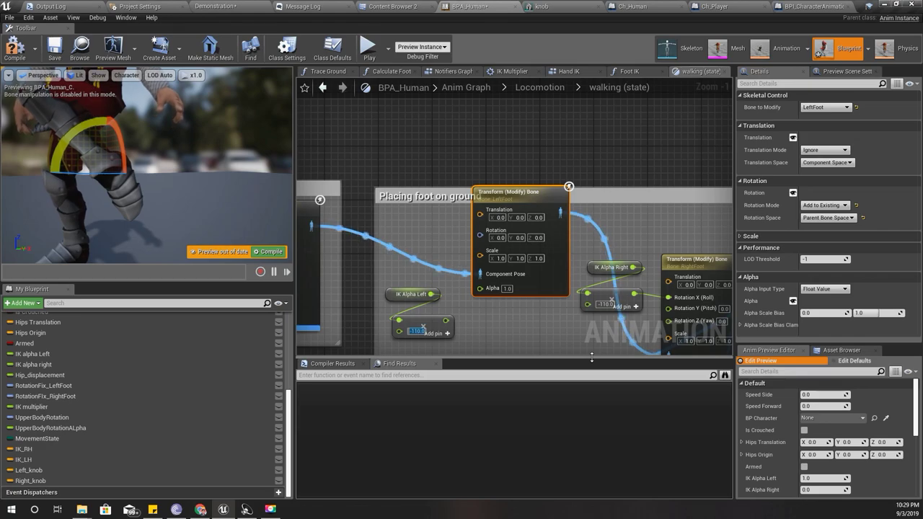
Add a Make Rotator feeding the LeftFoot Transform's Rotation, placed left of the node.
{"action": "left_click_drag", "start_coordinate": [479, 235], "coordinate": [480, 241]}
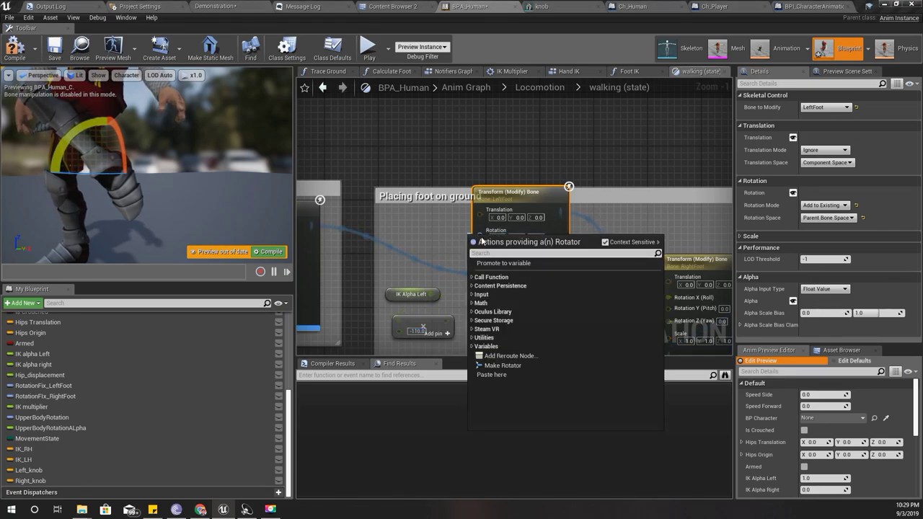
{"action": "type", "text": "make"}
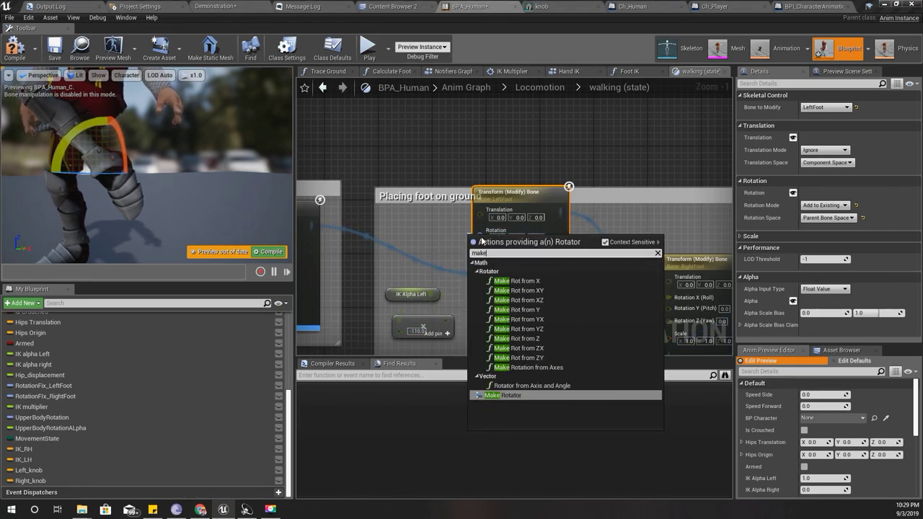
{"action": "key", "text": "Return"}
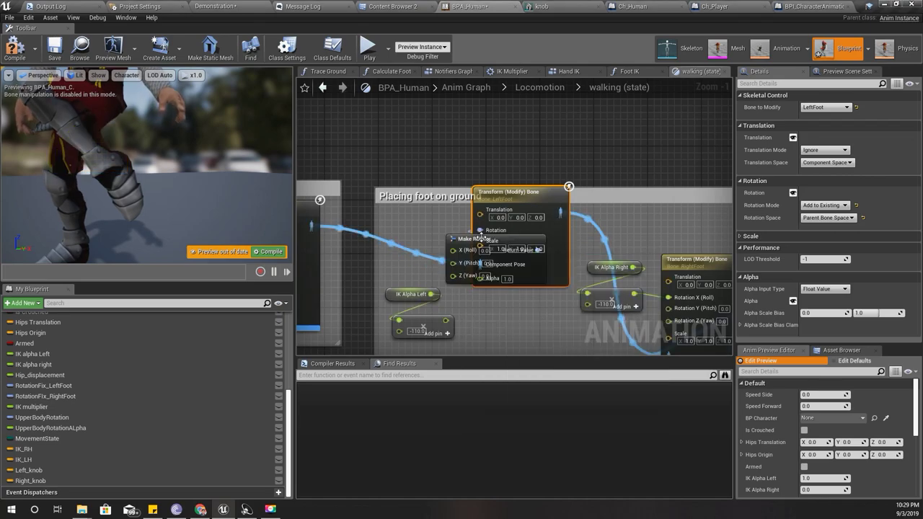
{"action": "left_click_drag", "start_coordinate": [479, 238], "coordinate": [413, 217]}
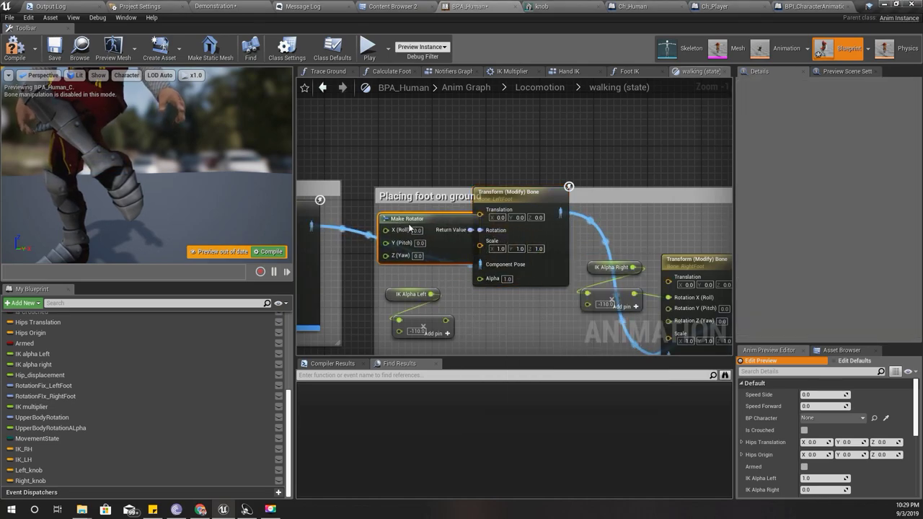
{"action": "left_click_drag", "start_coordinate": [517, 201], "coordinate": [545, 207]}
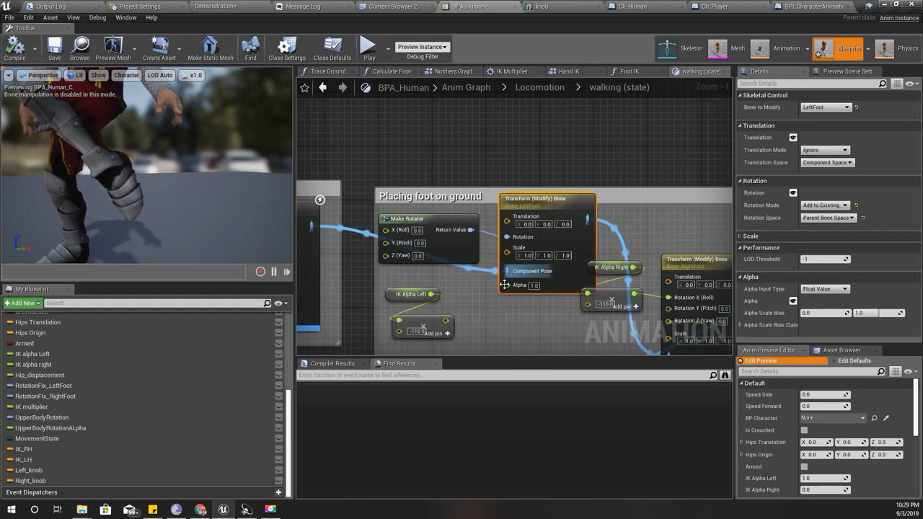
Wire the IK Alpha Left multiply result into the Make Rotator's X (Roll).
{"action": "right_click_drag", "start_coordinate": [462, 309], "coordinate": [479, 310]}
{"action": "left_click_drag", "start_coordinate": [465, 321], "coordinate": [438, 268]}
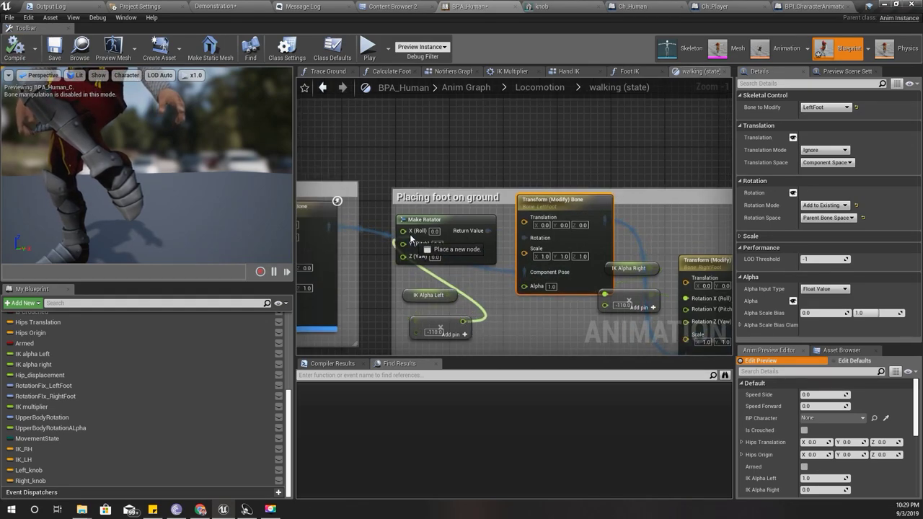
{"action": "left_click_drag", "start_coordinate": [410, 238], "coordinate": [405, 232]}
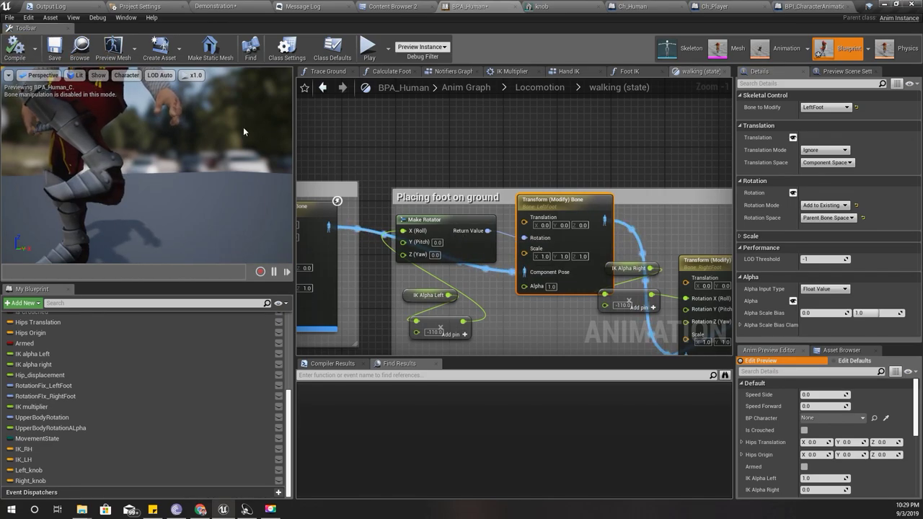
{"action": "left_click_drag", "start_coordinate": [448, 221], "coordinate": [459, 229]}
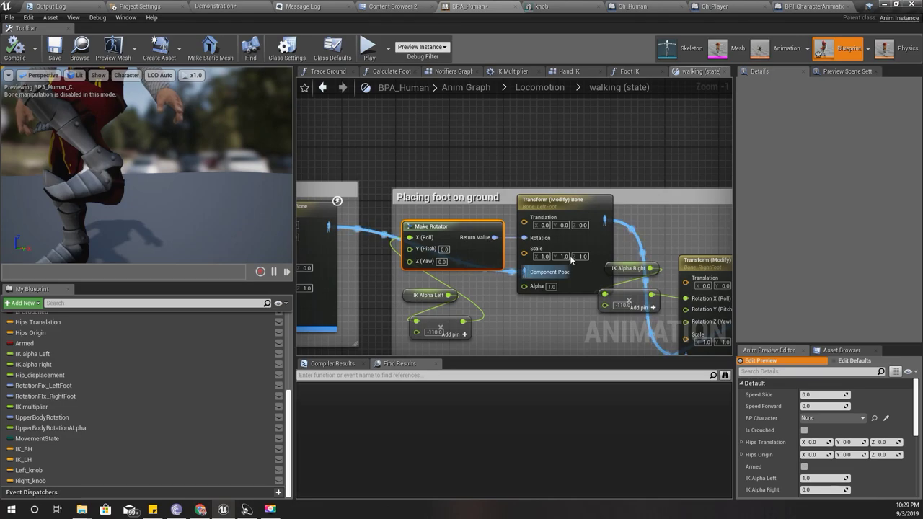
Rearrange the graph, moving the UpperBody Rotation group and the right-foot nodes to the right.
{"action": "scroll", "coordinate": [638, 212], "scroll_direction": "down", "scroll_amount": 2}
{"action": "scroll", "coordinate": [593, 201], "scroll_direction": "down", "scroll_amount": 1}
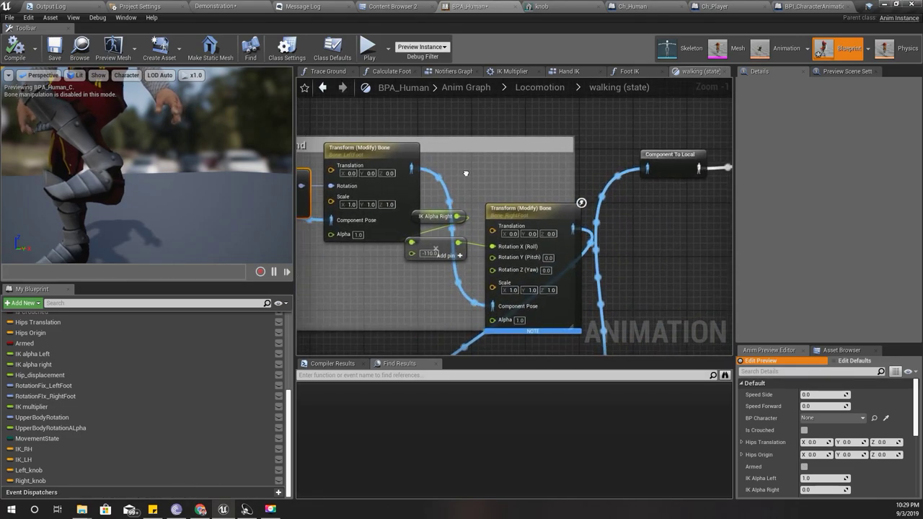
{"action": "scroll", "coordinate": [524, 181], "scroll_direction": "down", "scroll_amount": 1}
{"action": "scroll", "coordinate": [478, 173], "scroll_direction": "down", "scroll_amount": 1}
{"action": "right_click_drag", "start_coordinate": [519, 193], "coordinate": [590, 272]}
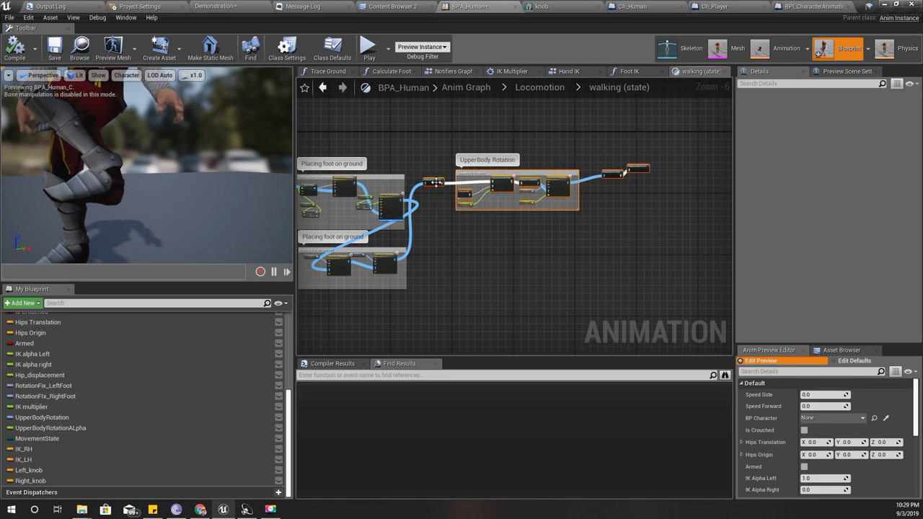
{"action": "left_click_drag", "start_coordinate": [436, 182], "coordinate": [613, 167]}
{"action": "scroll", "coordinate": [429, 196], "scroll_direction": "up", "scroll_amount": 3}
{"action": "scroll", "coordinate": [476, 166], "scroll_direction": "up", "scroll_amount": 2}
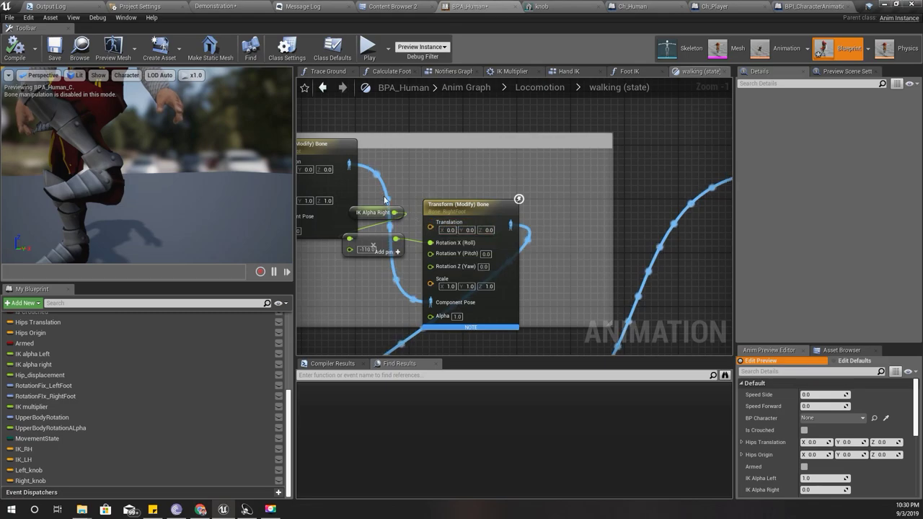
{"action": "mouse_move", "coordinate": [395, 226]}
{"action": "left_mouse_down"}
{"action": "mouse_move", "coordinate": [492, 235]}
{"action": "mouse_move", "coordinate": [559, 165]}
{"action": "left_mouse_up"}
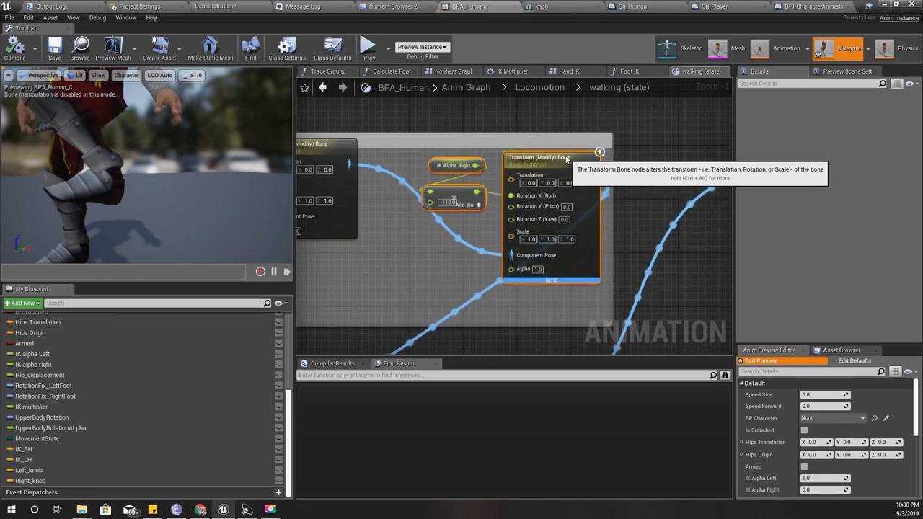
{"action": "right_click_drag", "start_coordinate": [359, 300], "coordinate": [485, 306]}
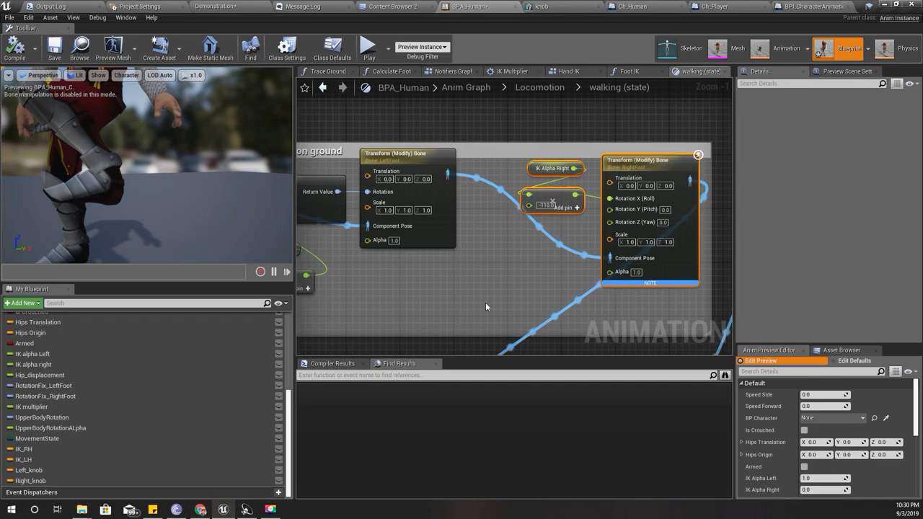
Recombine the right foot node's split Rotation inputs and move the IK Alpha Right nodes down-left.
{"action": "right_click", "coordinate": [609, 196]}
{"action": "left_click", "coordinate": [607, 212]}
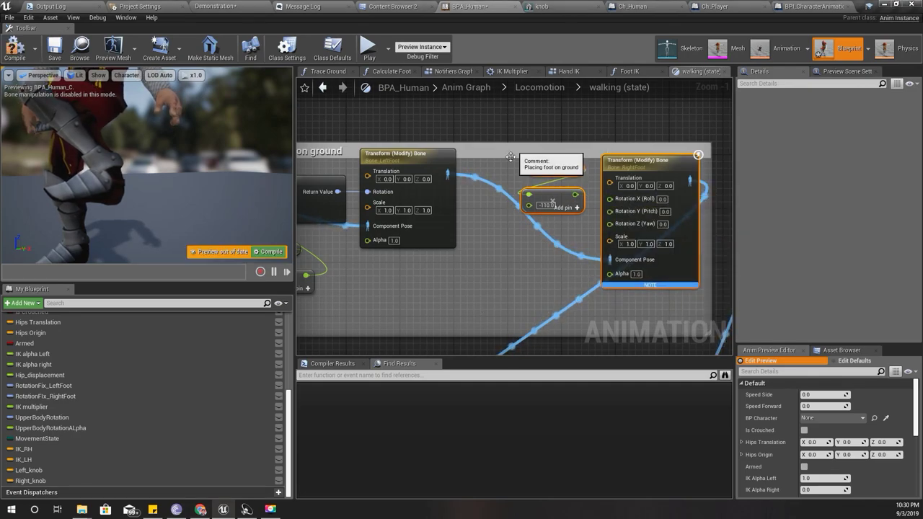
{"action": "left_click", "coordinate": [547, 169], "text": "ctrl"}
{"action": "left_click_drag", "start_coordinate": [563, 200], "coordinate": [477, 287]}
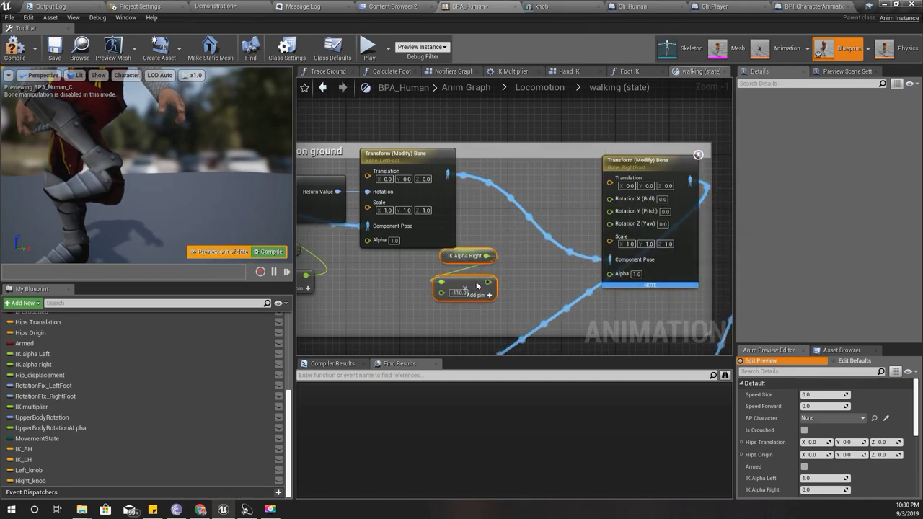
{"action": "right_click", "coordinate": [619, 200]}
{"action": "left_click", "coordinate": [631, 220]}
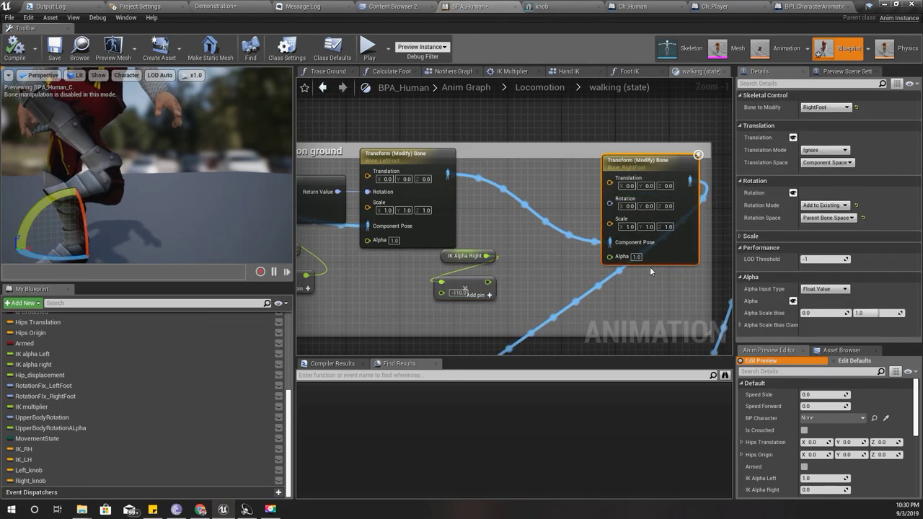
Wire a new Make Rotator into the right foot's Rotation, fed by the Add node's result.
{"action": "left_click_drag", "start_coordinate": [610, 203], "coordinate": [582, 211]}
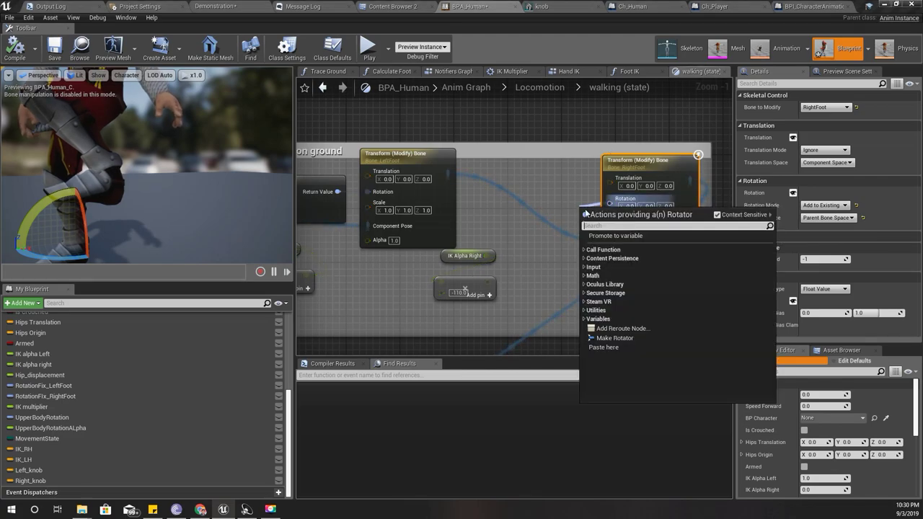
{"action": "type", "text": "make rotat"}
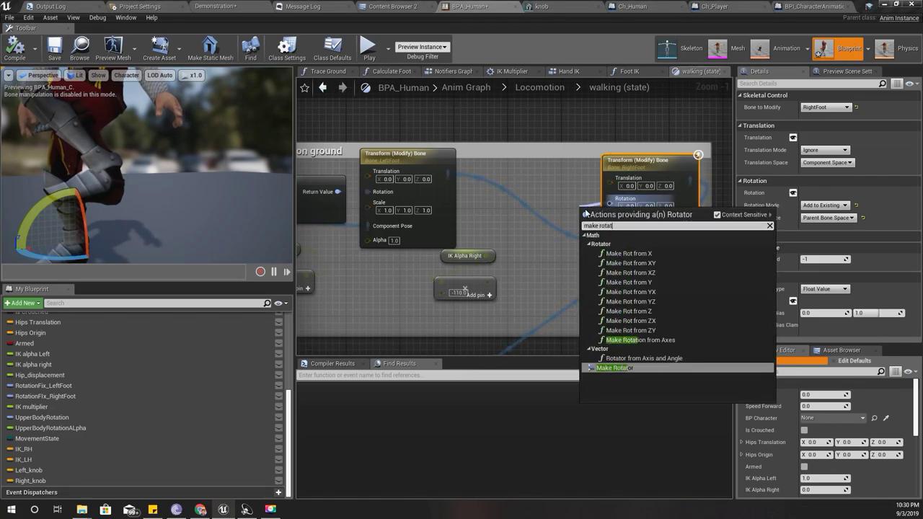
{"action": "key", "text": "Return"}
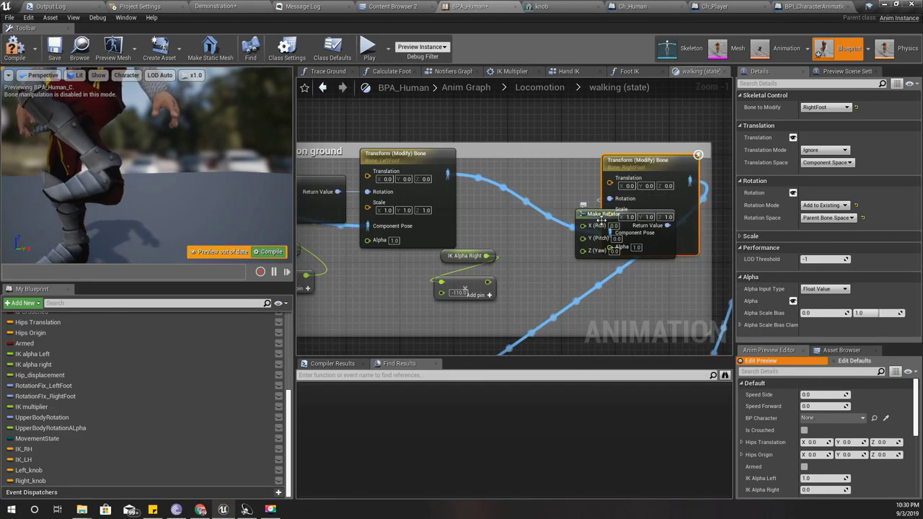
{"action": "left_click_drag", "start_coordinate": [600, 220], "coordinate": [523, 205]}
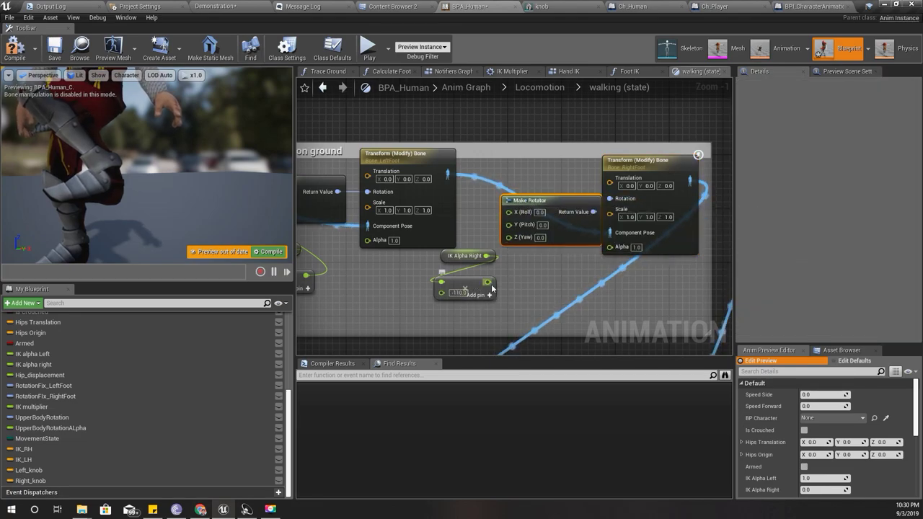
{"action": "left_click_drag", "start_coordinate": [488, 282], "coordinate": [509, 212]}
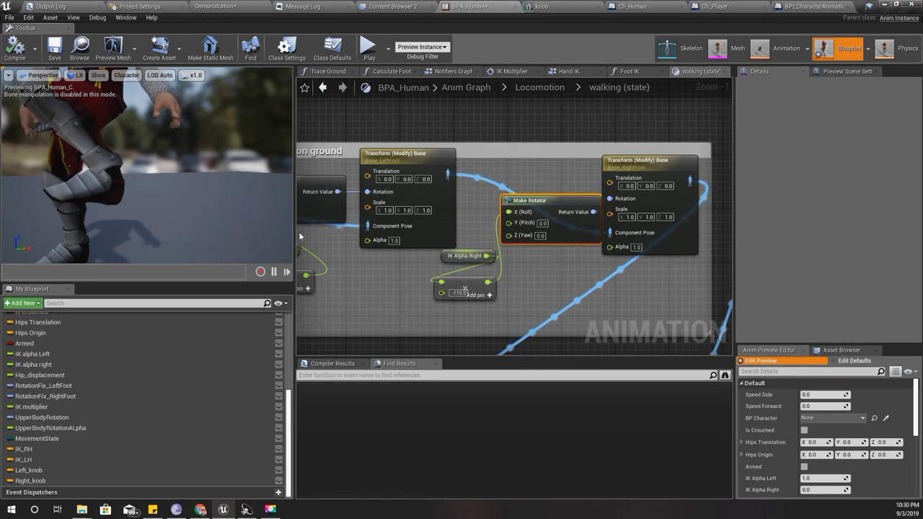
{"action": "right_click_drag", "start_coordinate": [370, 267], "coordinate": [632, 256]}
Give IK alpha Left and IK alpha right each a default value of 0.0, then switch to the Demonstration level.
{"action": "scroll", "coordinate": [408, 277], "scroll_direction": "down", "scroll_amount": 3}
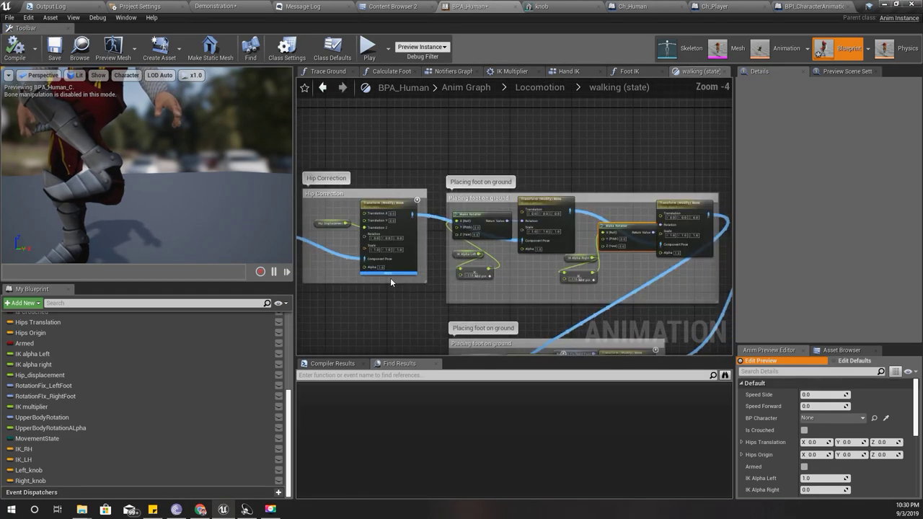
{"action": "left_click", "coordinate": [36, 354]}
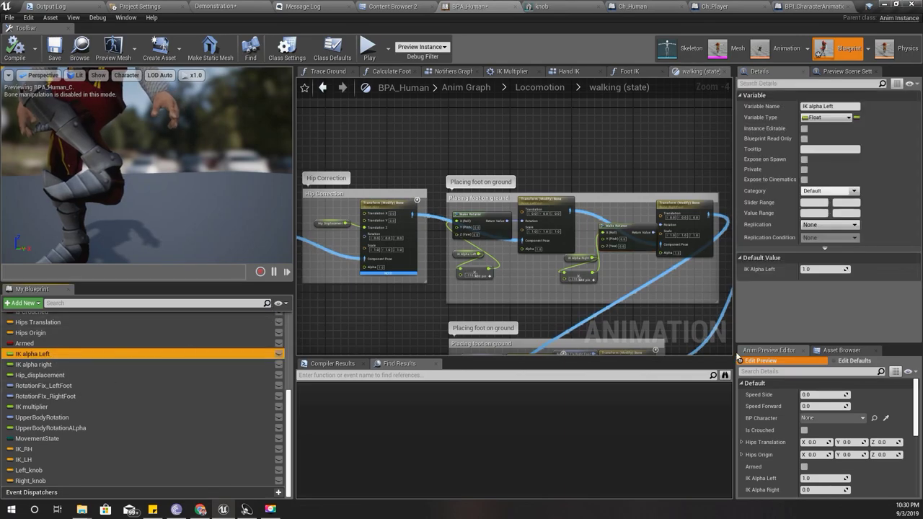
{"action": "left_click", "coordinate": [819, 270]}
{"action": "type", "text": "0"}
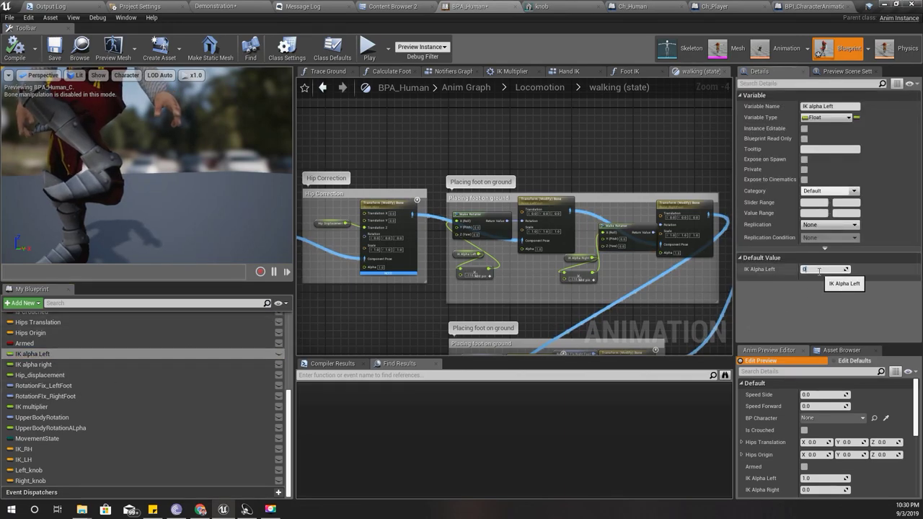
{"action": "key", "text": "Return"}
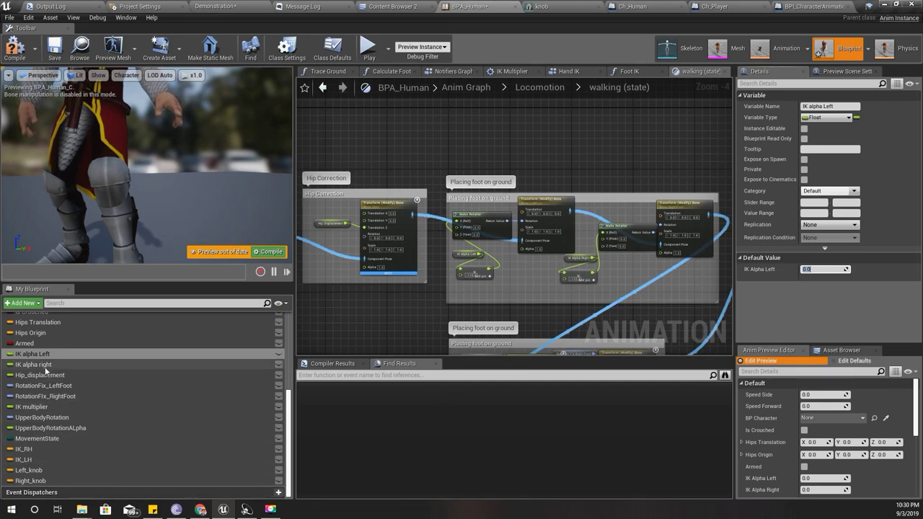
{"action": "left_click", "coordinate": [34, 364]}
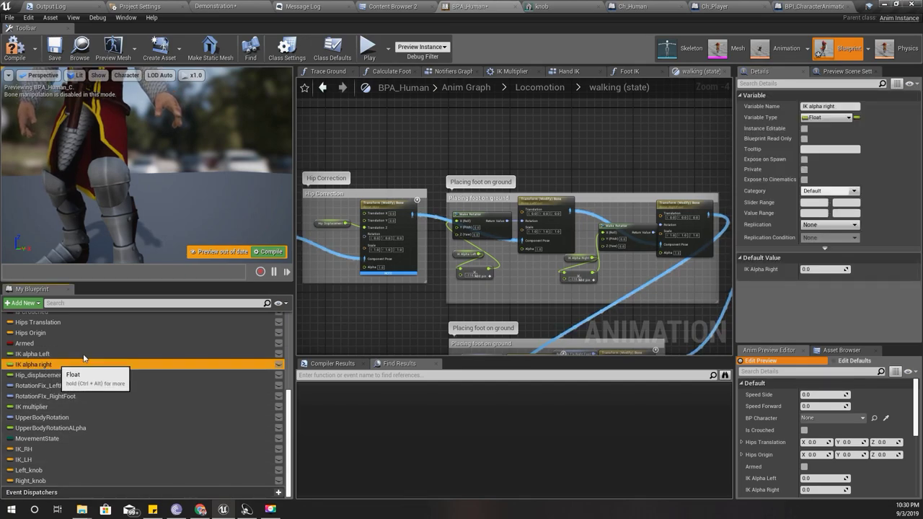
{"action": "left_click", "coordinate": [819, 269]}
{"action": "type", "text": "1"}
{"action": "key", "text": "Return"}
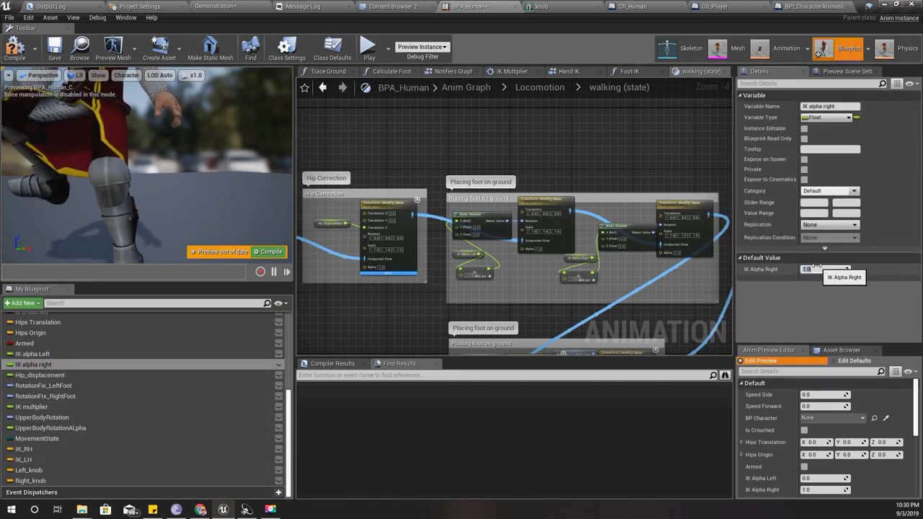
{"action": "type", "text": "0"}
{"action": "key", "text": "Return"}
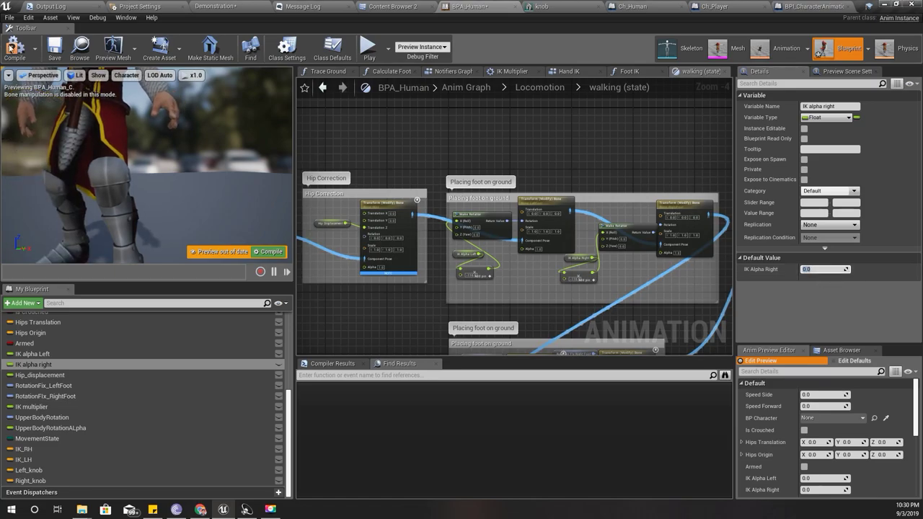
{"action": "left_click", "coordinate": [186, 6]}
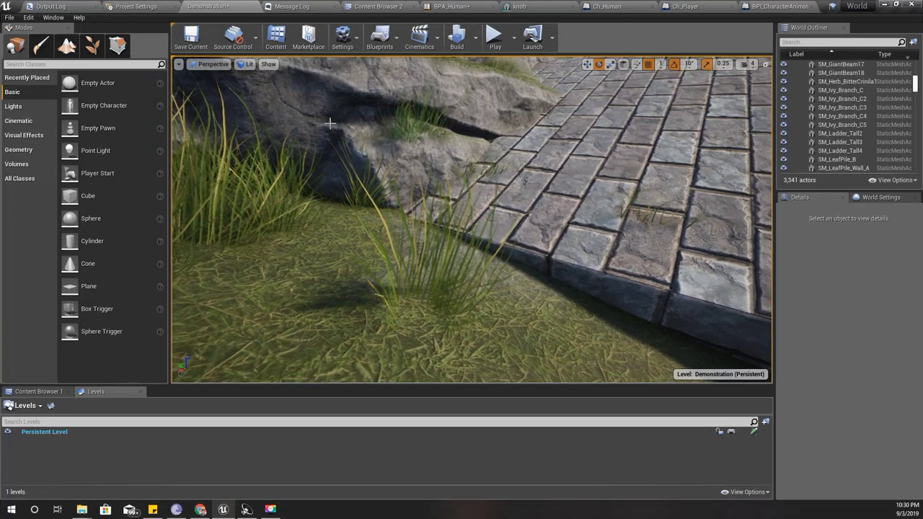
Play the level fullscreen and walk the archer up the ramp and along the sloped stone roof.
{"action": "key", "text": "F11"}
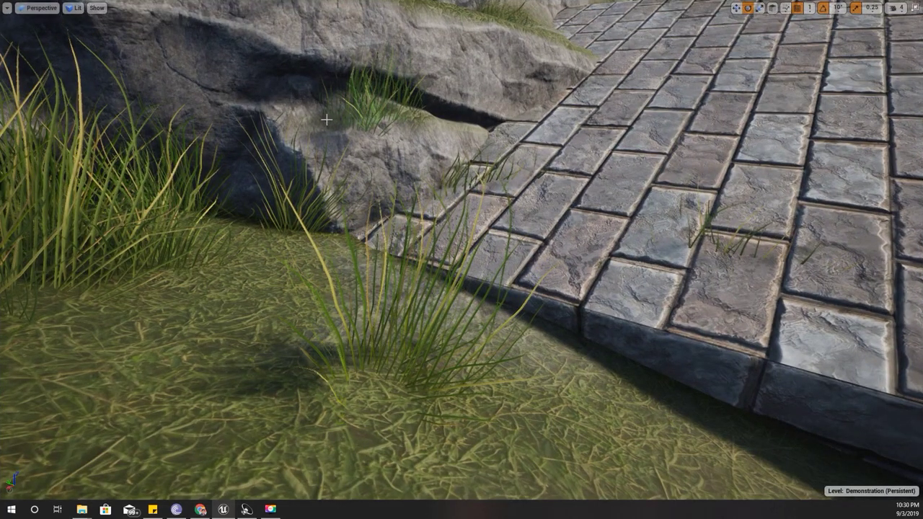
{"action": "key", "text": "alt+p"}
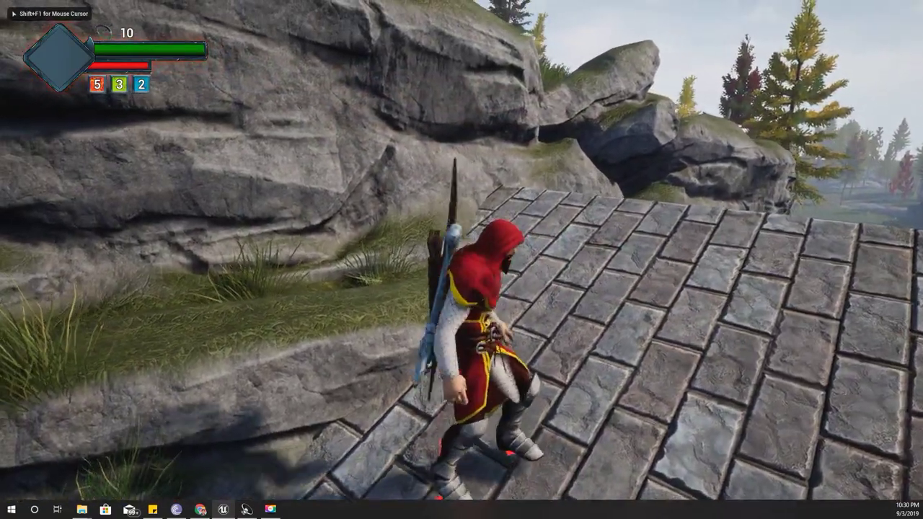
{"action": "key", "text": "d"}
{"action": "key", "text": "w"}
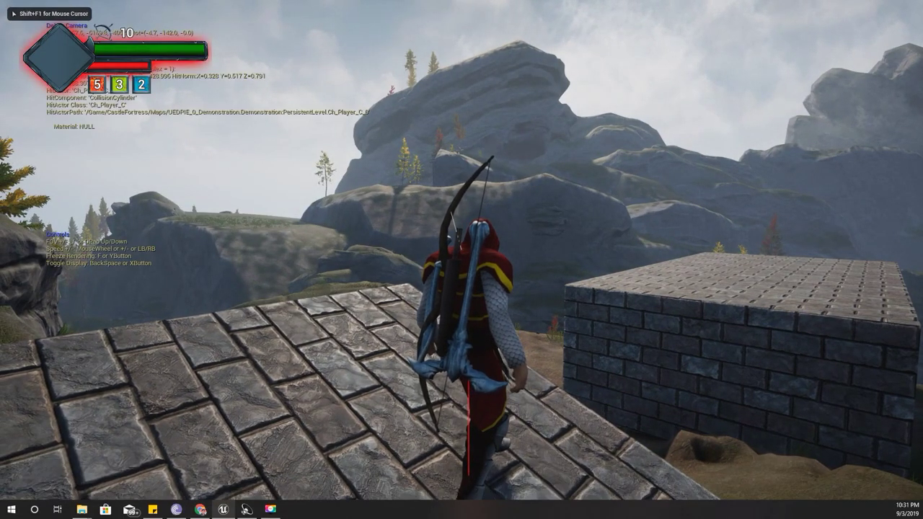
{"action": "key", "text": "w"}
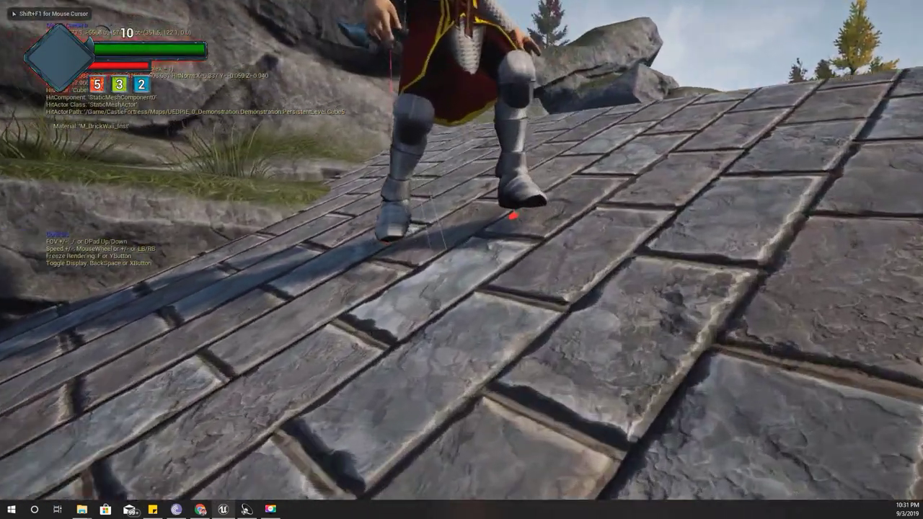
{"action": "key", "text": "w"}
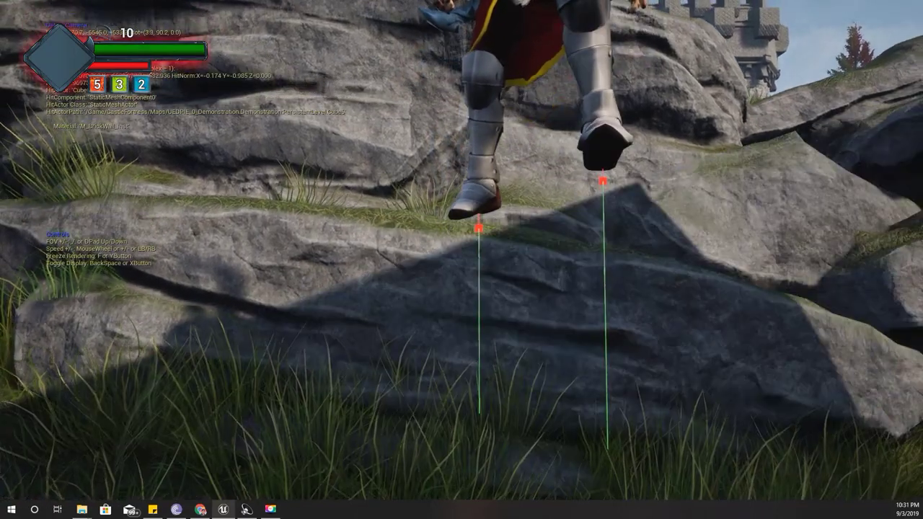
{"action": "key", "text": "w"}
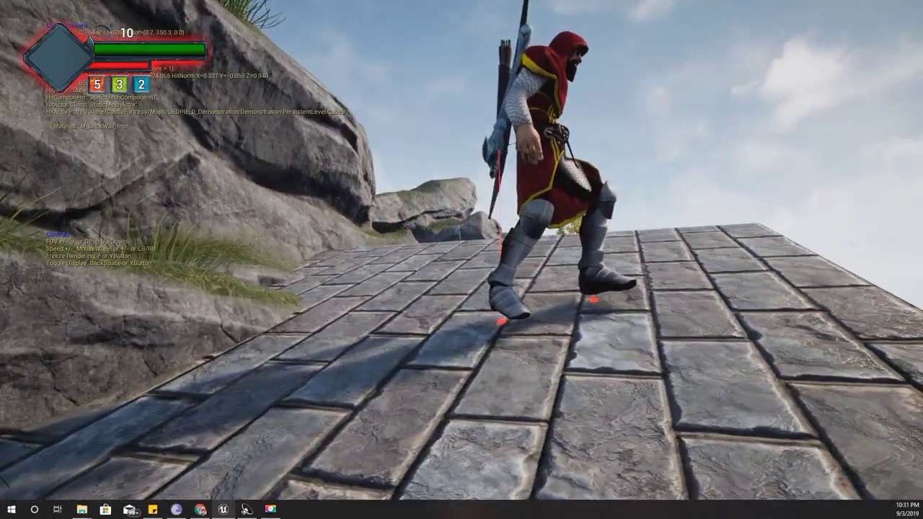
{"action": "key", "text": "w"}
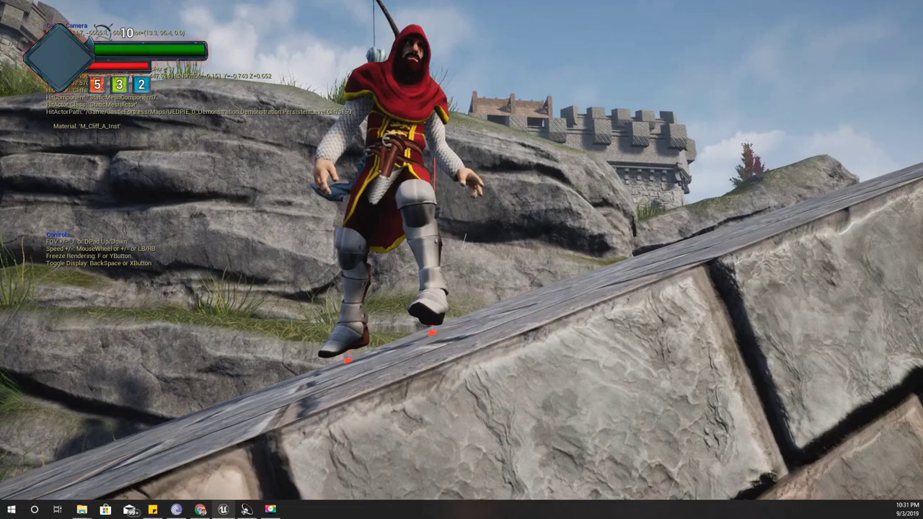
{"action": "key", "text": "w"}
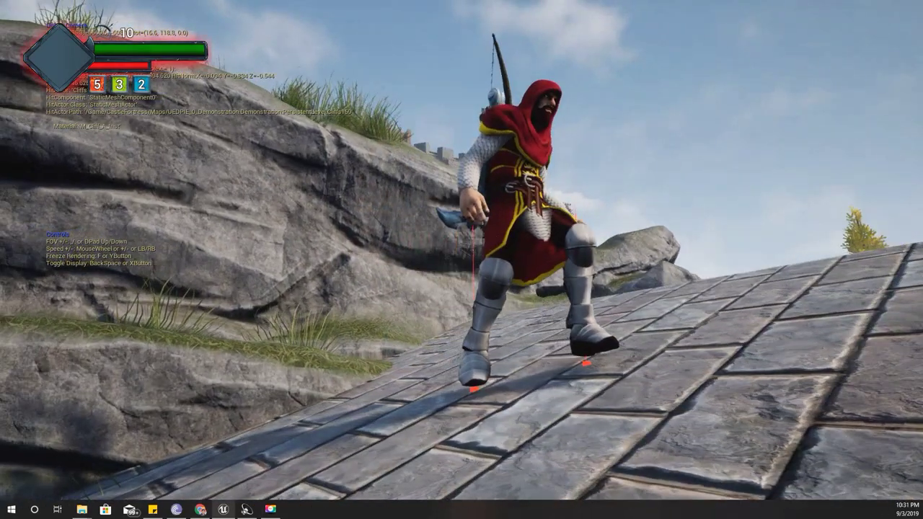
{"action": "key", "text": "w"}
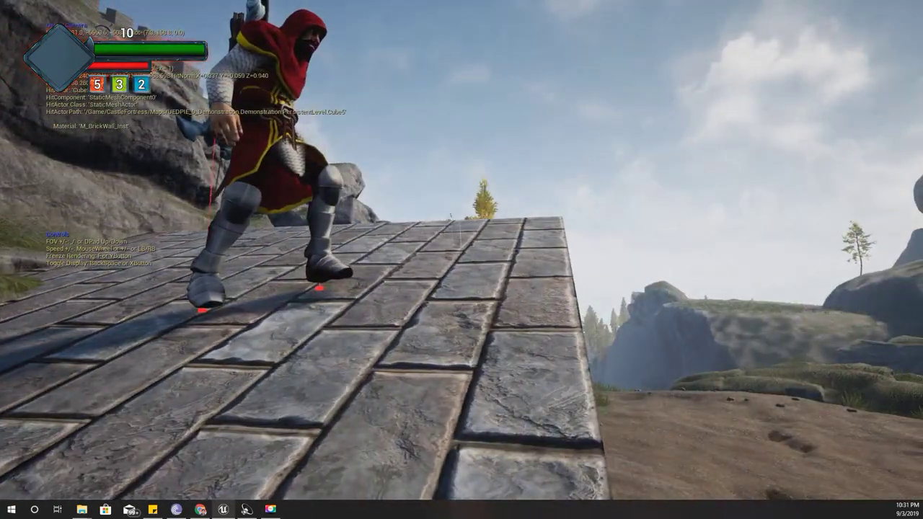
Turn off the debug camera via the console, run the archer up the grassy slope, and stop playing.
{"action": "key", "text": "grave"}
{"action": "key", "text": "Up"}
{"action": "key", "text": "Return"}
{"action": "left_click", "coordinate": [181, 125]}
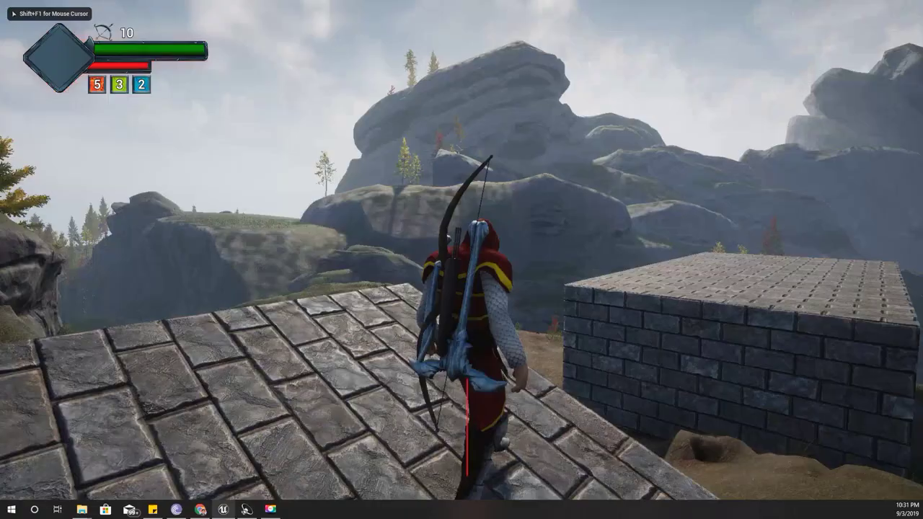
{"action": "key", "text": "w"}
{"action": "key", "text": "w"}
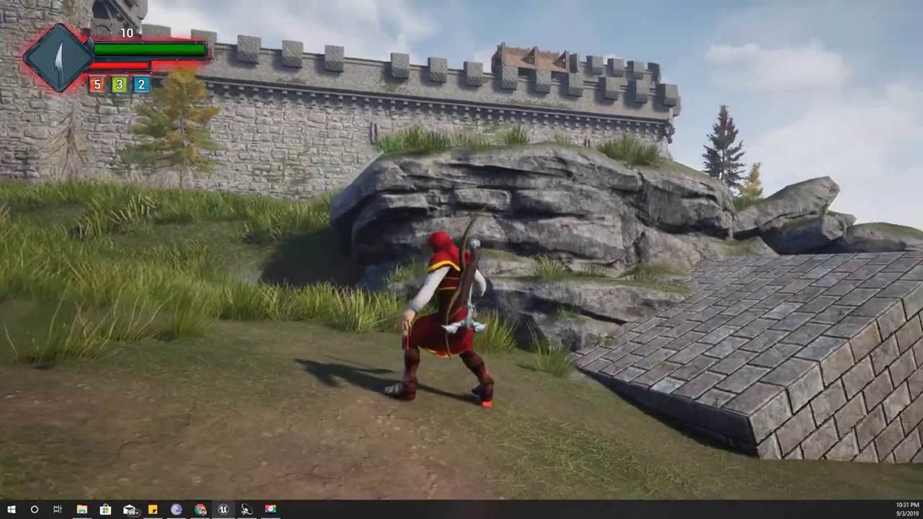
{"action": "key", "text": "w"}
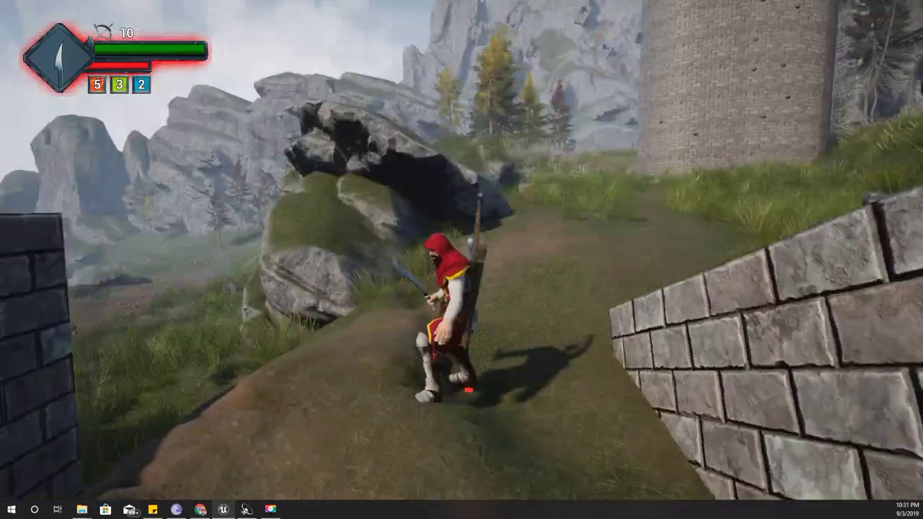
{"action": "key", "text": "w"}
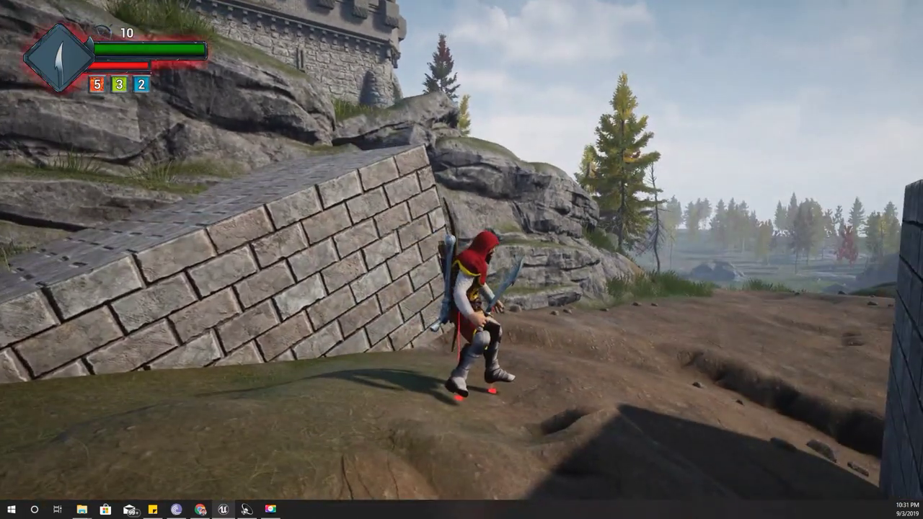
{"action": "key", "text": "Escape"}
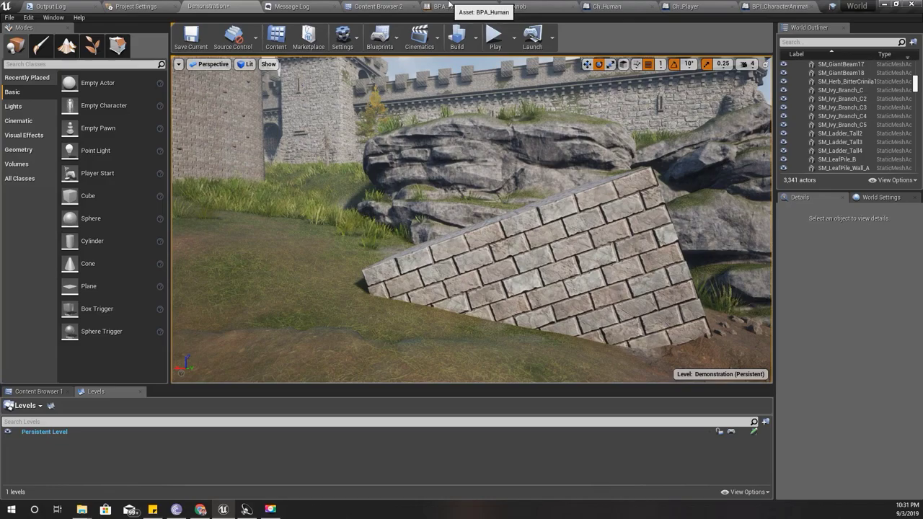
Wire the Hip Displacement getter into the hip bone's Translation Z in the BPA_Human anim graph.
{"action": "left_click", "coordinate": [448, 6]}
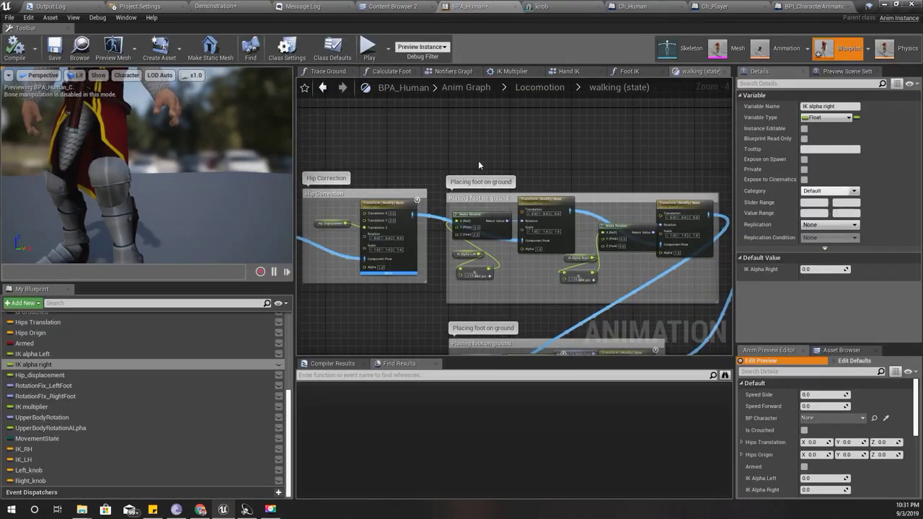
{"action": "right_click_drag", "start_coordinate": [478, 160], "coordinate": [562, 222]}
{"action": "scroll", "coordinate": [551, 229], "scroll_direction": "up", "scroll_amount": 4}
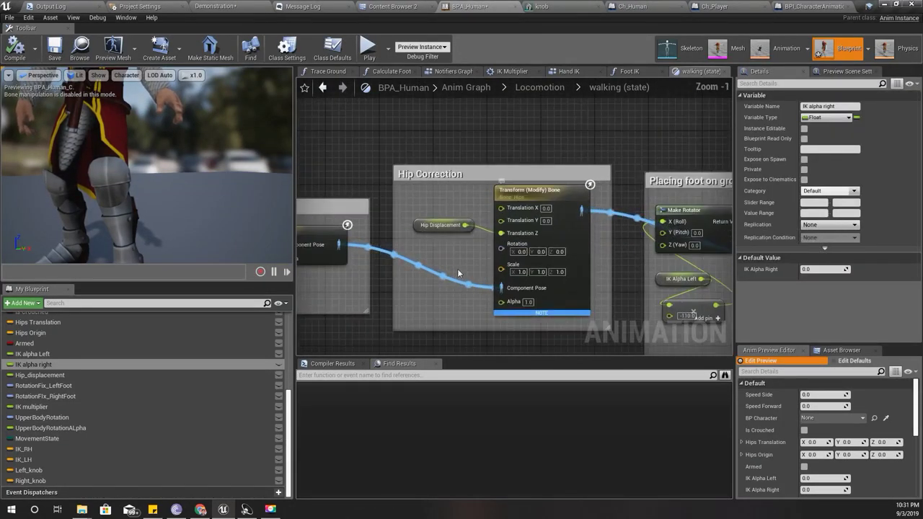
{"action": "left_click", "coordinate": [414, 221]}
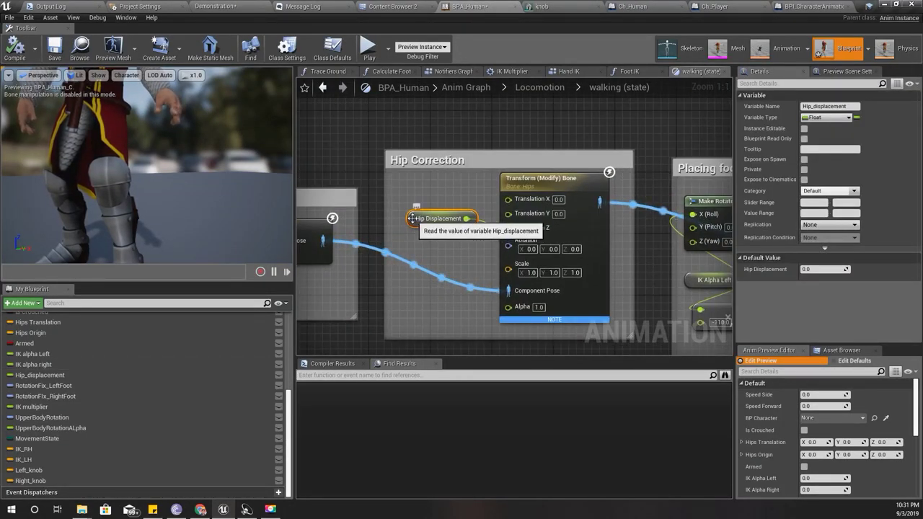
{"action": "left_click_drag", "start_coordinate": [466, 218], "coordinate": [508, 228]}
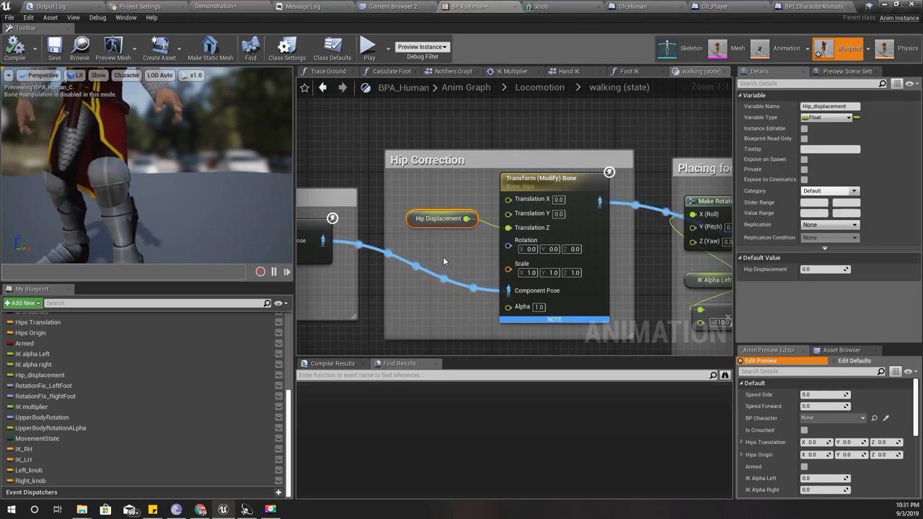
Find references to Hip_displacement and jump to its Set node in the Foot IK graph.
{"action": "right_click", "coordinate": [410, 219]}
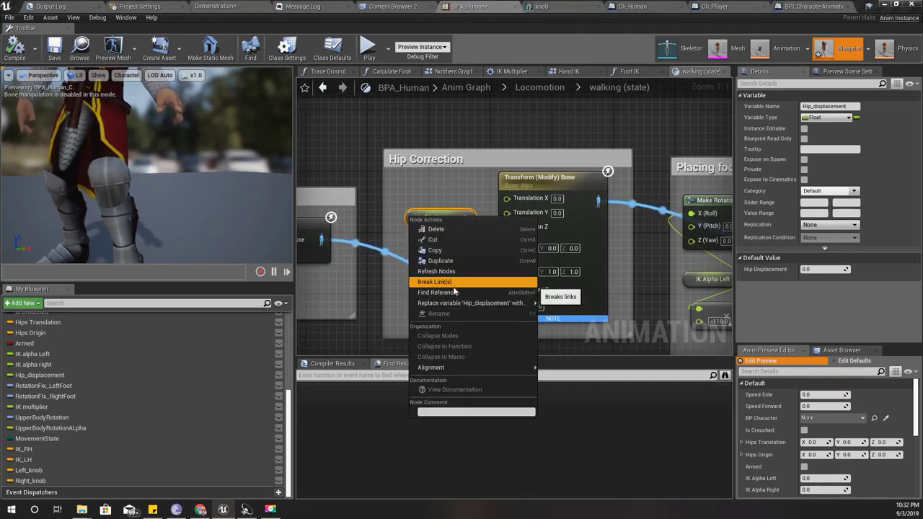
{"action": "left_click", "coordinate": [451, 291]}
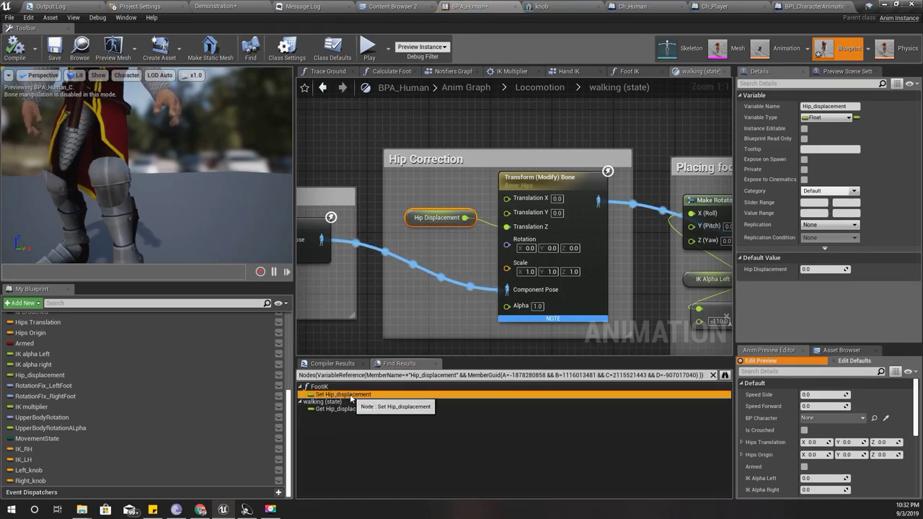
{"action": "left_click", "coordinate": [351, 396]}
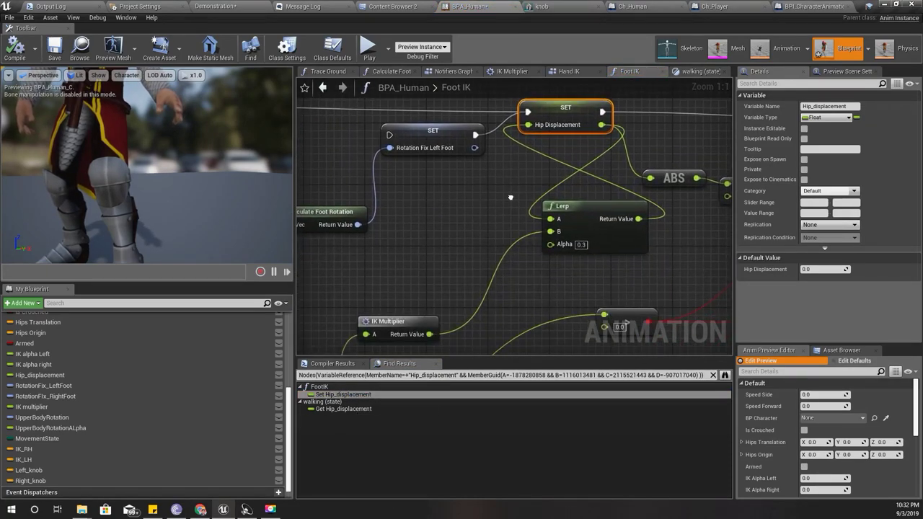
{"action": "mouse_move", "coordinate": [687, 76]}
{"action": "right_mouse_down"}
{"action": "mouse_move", "coordinate": [587, 154]}
{"action": "mouse_move", "coordinate": [728, 94]}
{"action": "mouse_move", "coordinate": [598, 101]}
{"action": "mouse_move", "coordinate": [537, 215]}
{"action": "mouse_move", "coordinate": [534, 250]}
{"action": "right_mouse_up"}
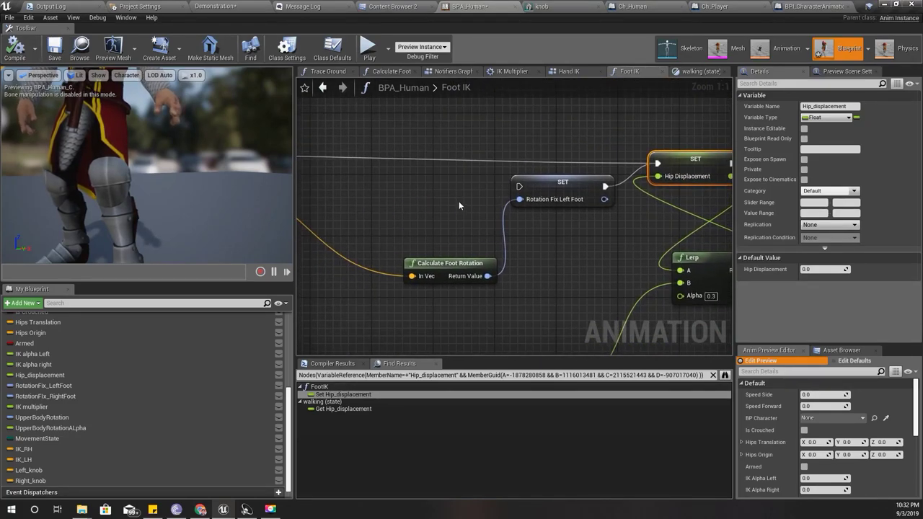
Delete the selected setter nodes and navigate back to the Rotation Fix Left Foot setter.
{"action": "left_click_drag", "start_coordinate": [522, 300], "coordinate": [522, 296]}
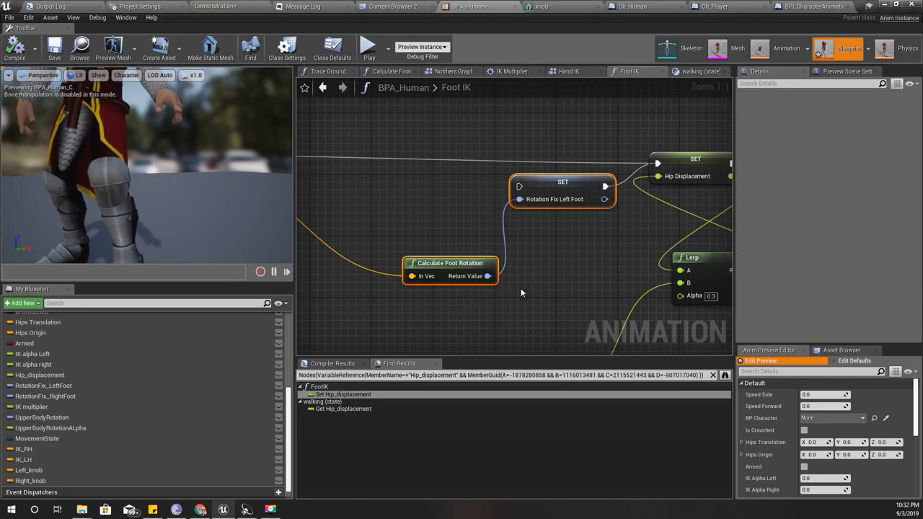
{"action": "key", "text": "Delete"}
{"action": "mouse_move", "coordinate": [499, 258]}
{"action": "right_mouse_down"}
{"action": "mouse_move", "coordinate": [548, 181]}
{"action": "mouse_move", "coordinate": [656, 145]}
{"action": "right_mouse_up"}
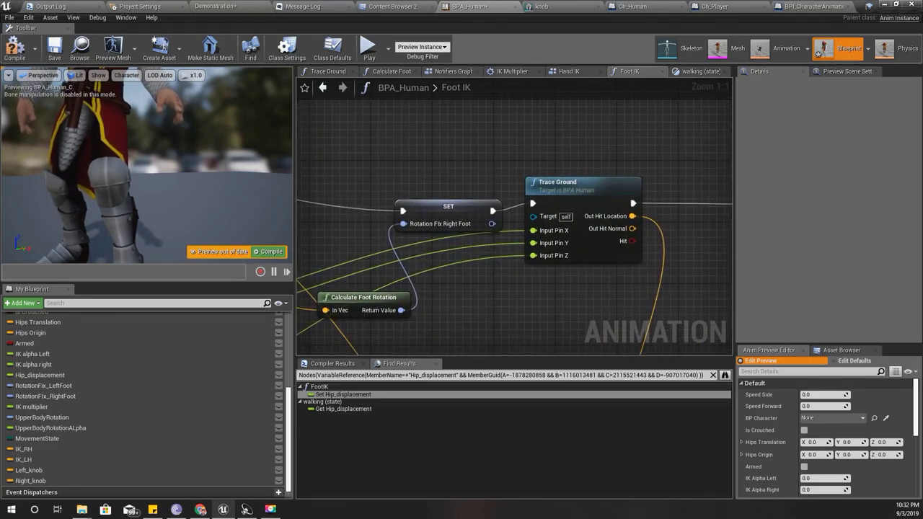
{"action": "right_click_drag", "start_coordinate": [671, 286], "coordinate": [672, 286]}
{"action": "double_click", "coordinate": [43, 386]}
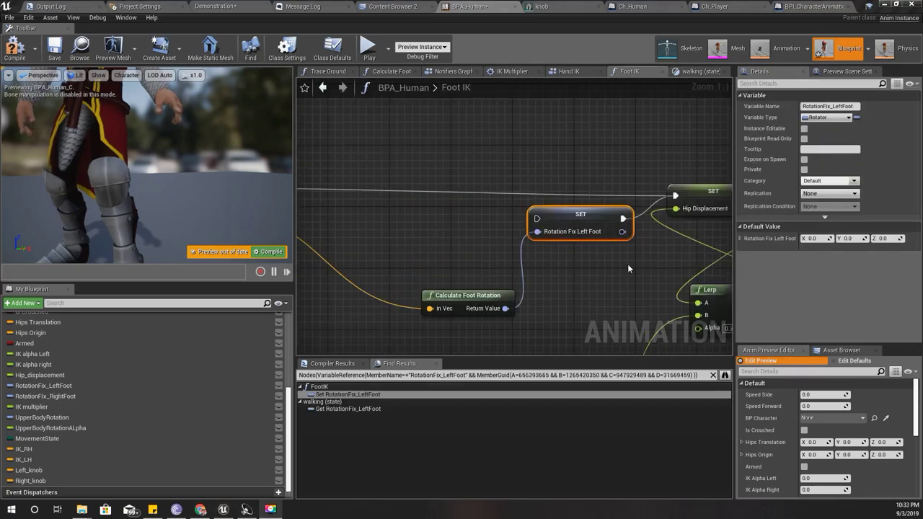
{"action": "right_click_drag", "start_coordinate": [474, 266], "coordinate": [556, 289]}
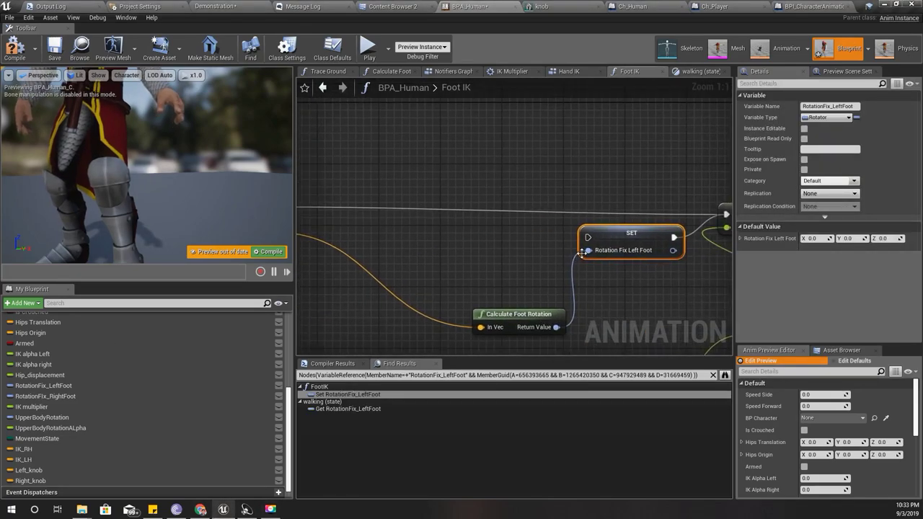
Link the setter's execution input after Trace Ground, then switch to the Demonstration level.
{"action": "left_click_drag", "start_coordinate": [591, 238], "coordinate": [495, 231]}
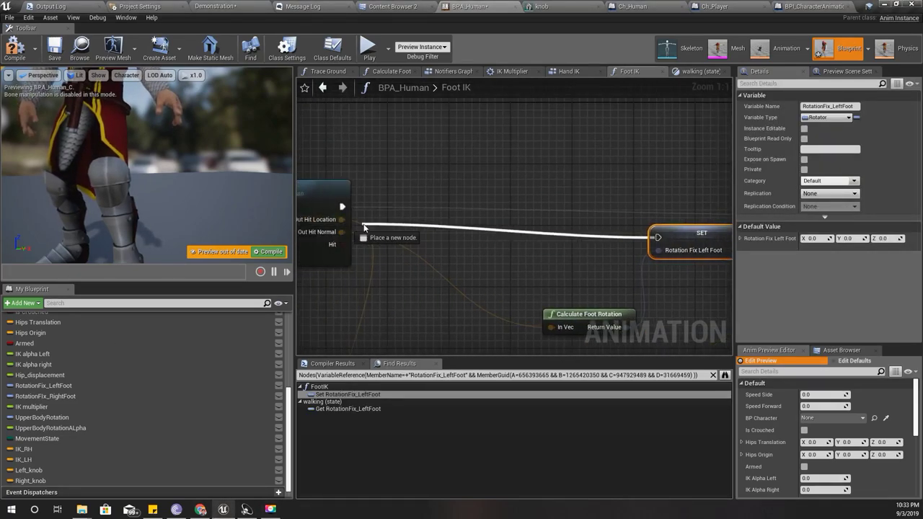
{"action": "left_click_drag", "start_coordinate": [320, 230], "coordinate": [345, 207]}
{"action": "right_click_drag", "start_coordinate": [583, 266], "coordinate": [369, 233]}
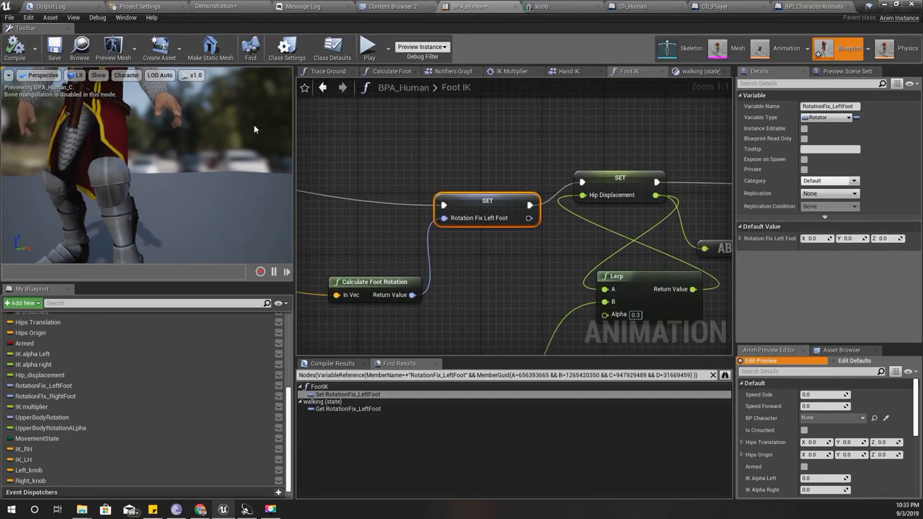
{"action": "left_click", "coordinate": [147, 6]}
{"action": "left_click", "coordinate": [251, 6]}
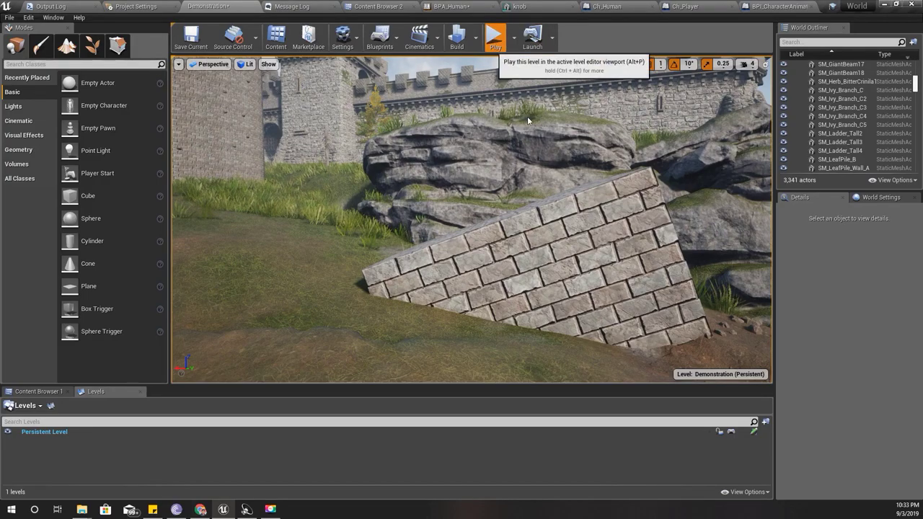
{"action": "key", "text": "alt+p"}
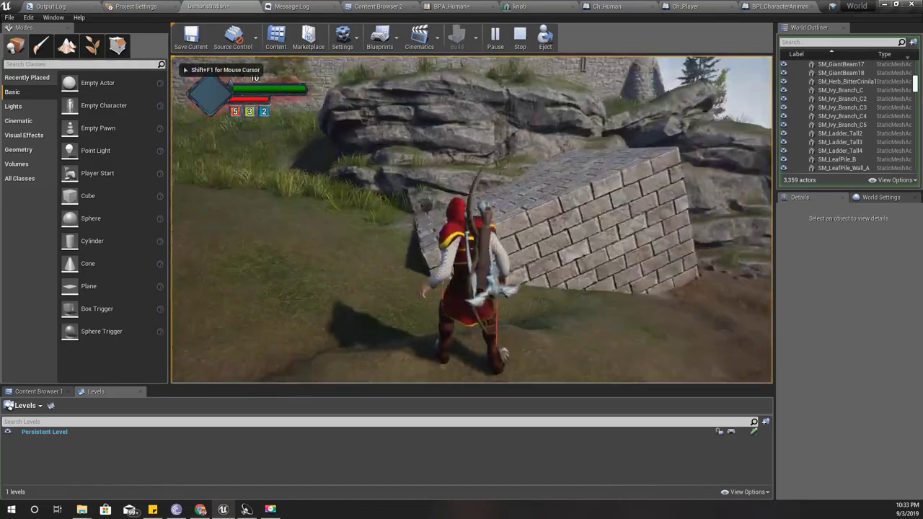
{"action": "key", "text": "a"}
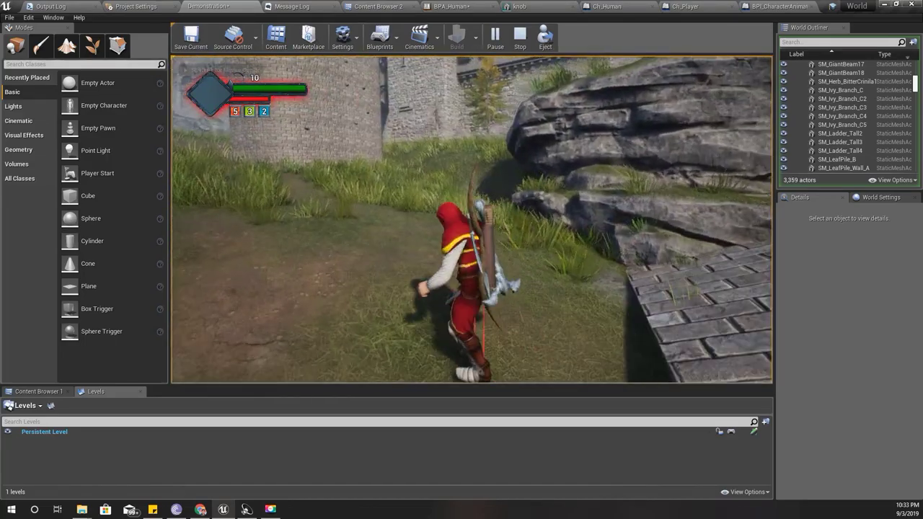
{"action": "key", "text": "w"}
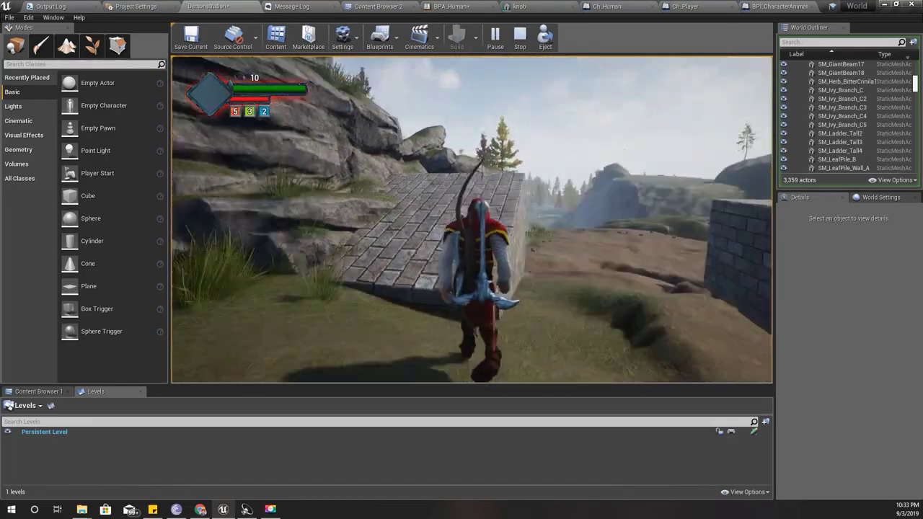
{"action": "key", "text": "w"}
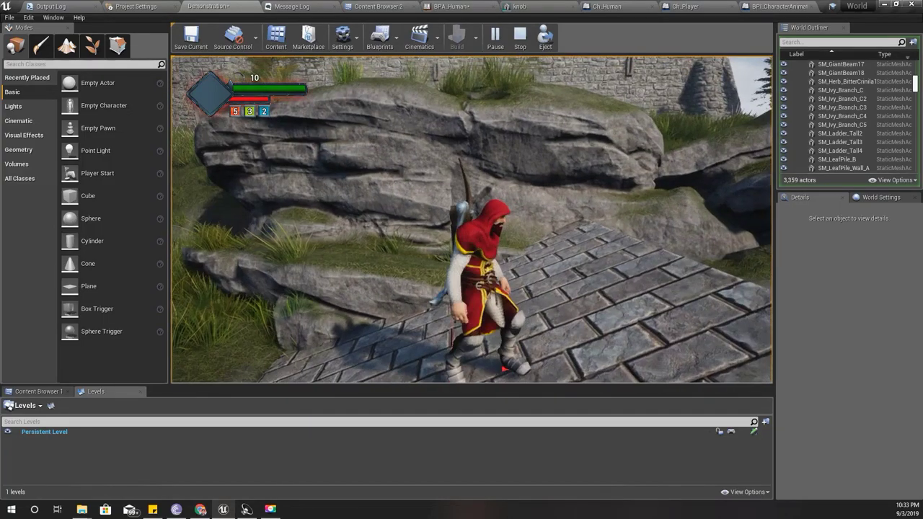
{"action": "key", "text": "s"}
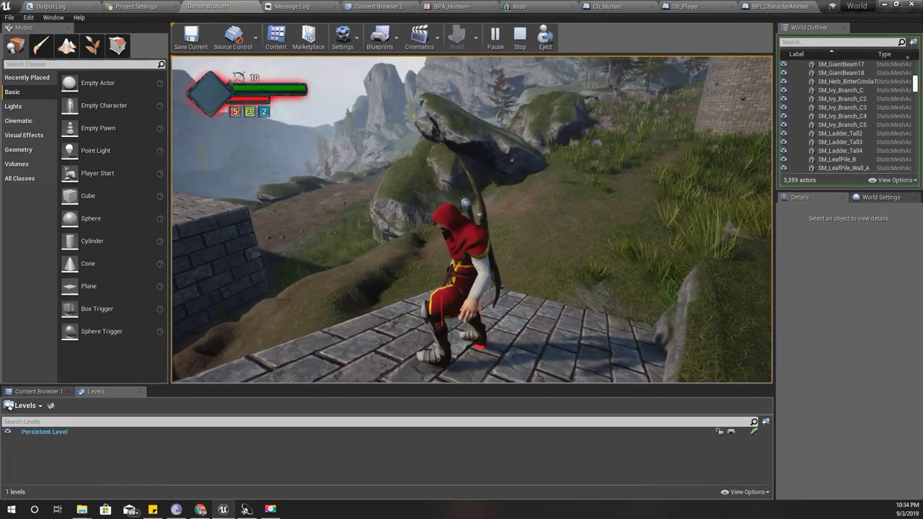
{"action": "key", "text": "w"}
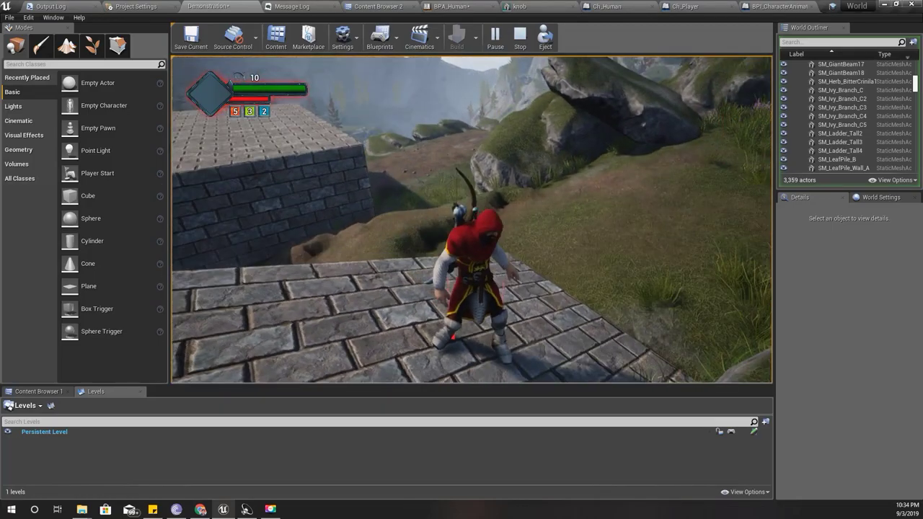
{"action": "key", "text": "a"}
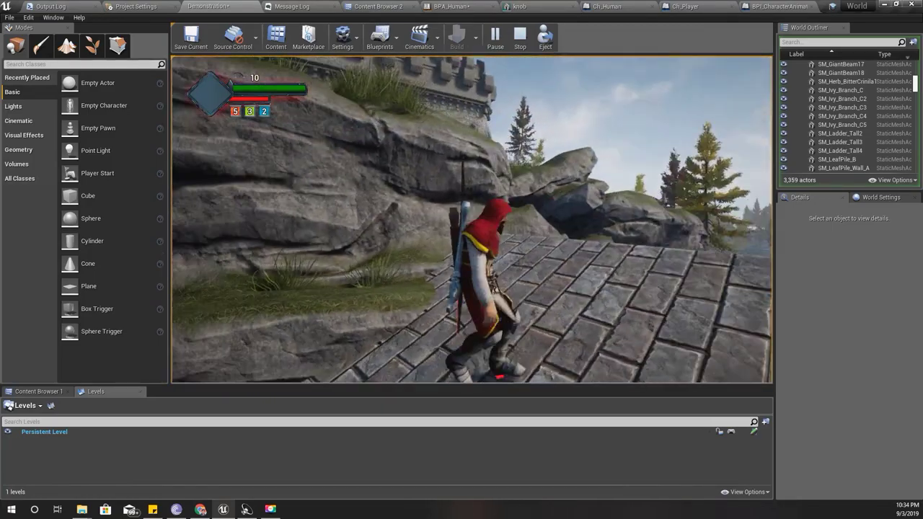
{"action": "key", "text": "semicolon"}
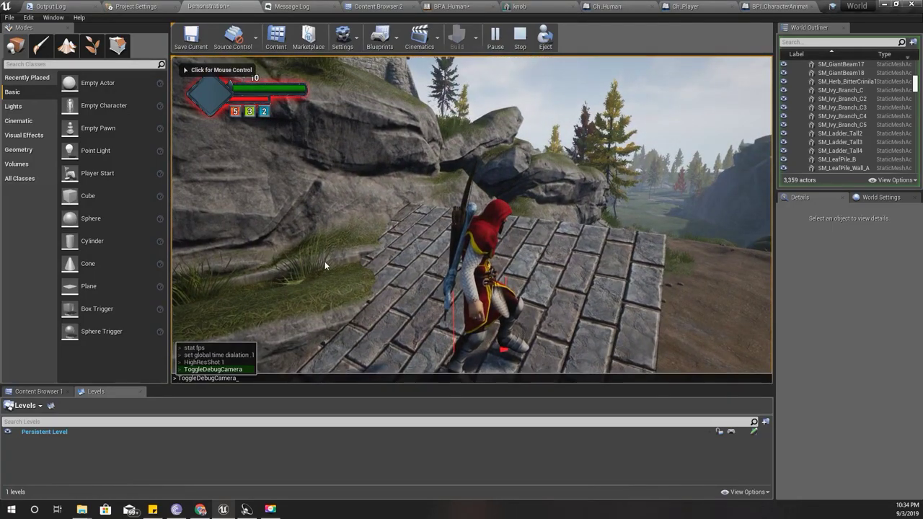
{"action": "left_click", "coordinate": [325, 261]}
{"action": "key", "text": "w"}
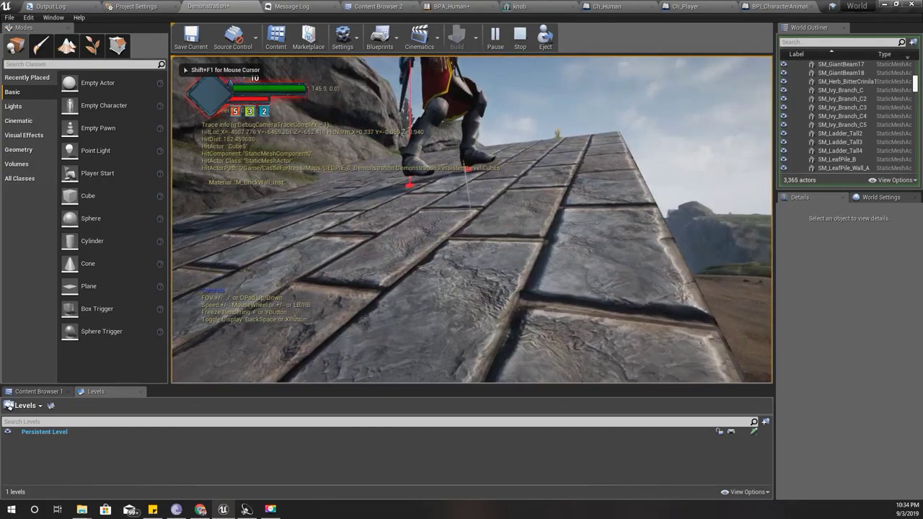
{"action": "key", "text": "a"}
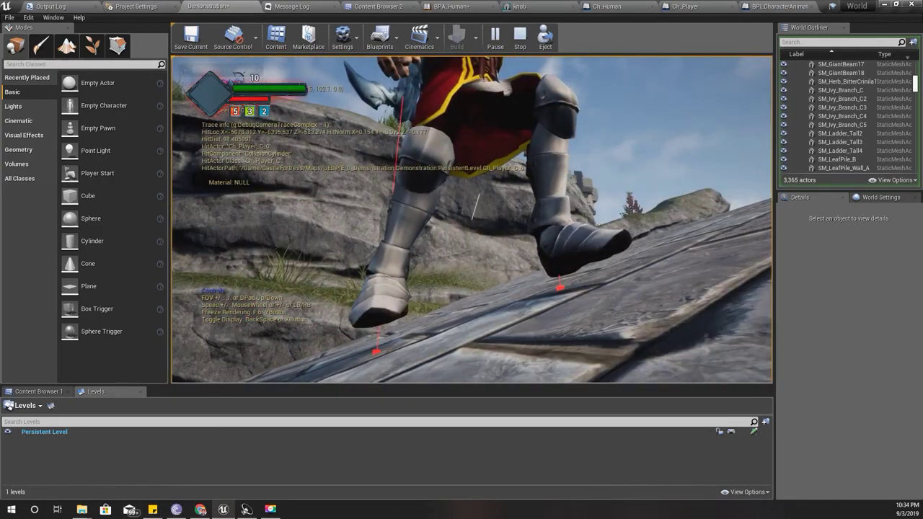
{"action": "key", "text": "d"}
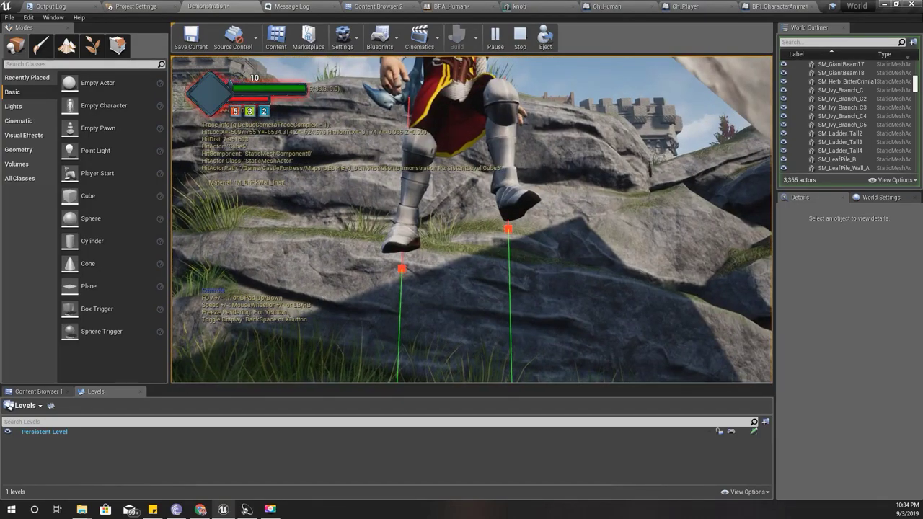
{"action": "key", "text": "d"}
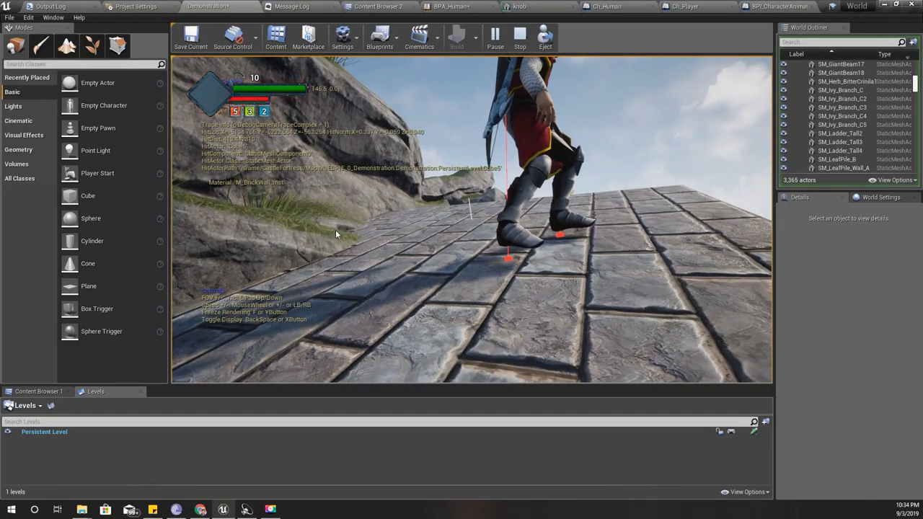
{"action": "key", "text": "Escape"}
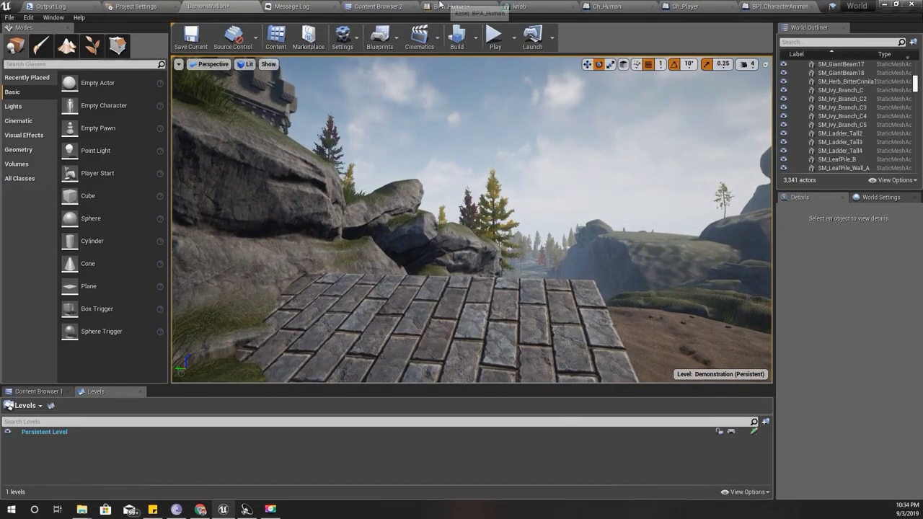
In BPA_Human's Foot IK graph, select the Rotation Fix Right Foot setter and the LeftFoot socket location node.
{"action": "left_click", "coordinate": [440, 5]}
{"action": "right_click_drag", "start_coordinate": [520, 240], "coordinate": [721, 262]}
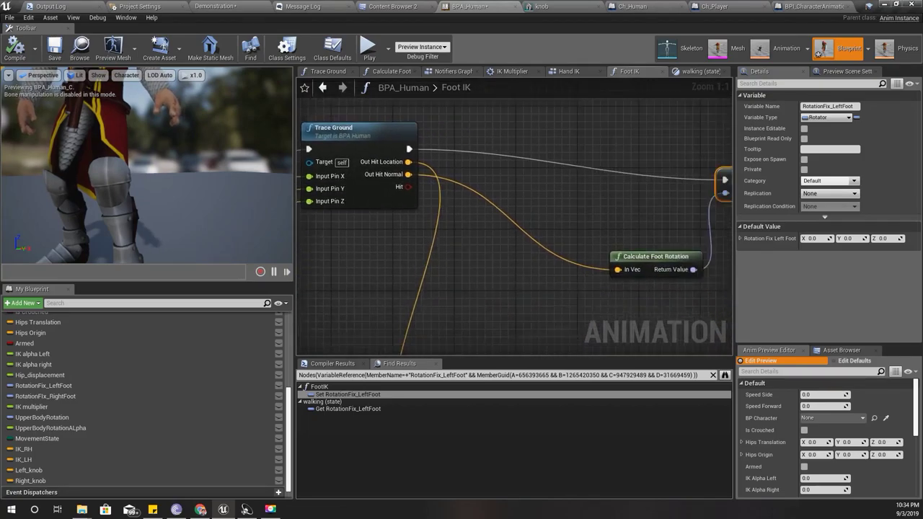
{"action": "mouse_move", "coordinate": [486, 180]}
{"action": "right_mouse_down"}
{"action": "mouse_move", "coordinate": [634, 253]}
{"action": "mouse_move", "coordinate": [728, 286]}
{"action": "right_mouse_up"}
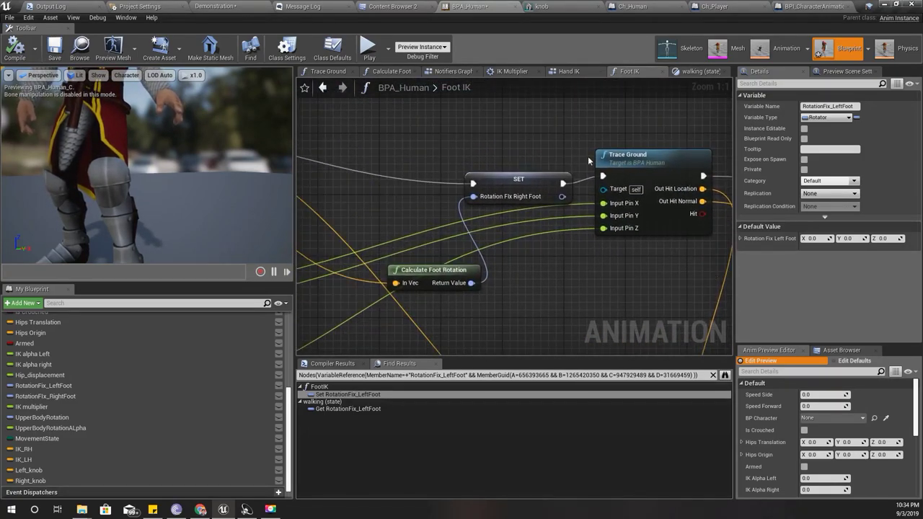
{"action": "left_click", "coordinate": [508, 183]}
{"action": "scroll", "coordinate": [587, 264], "scroll_direction": "down", "scroll_amount": 4}
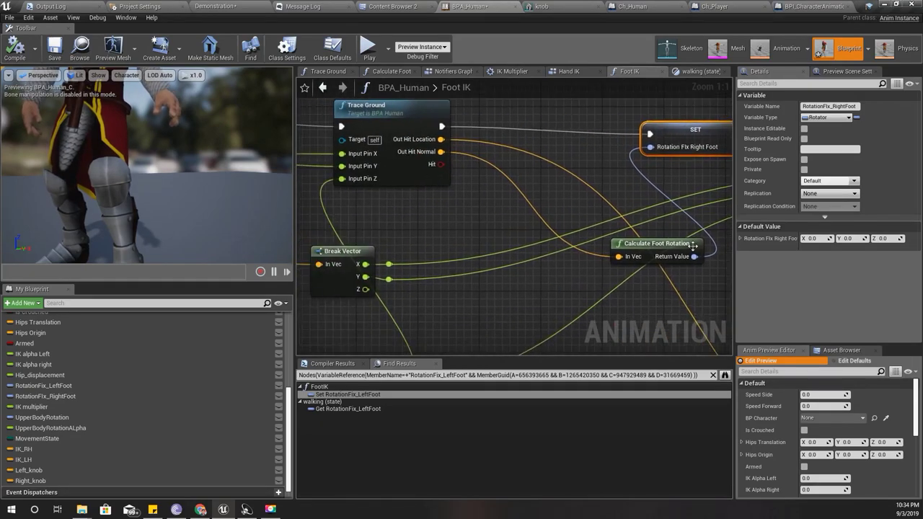
{"action": "scroll", "coordinate": [466, 269], "scroll_direction": "up", "scroll_amount": 1}
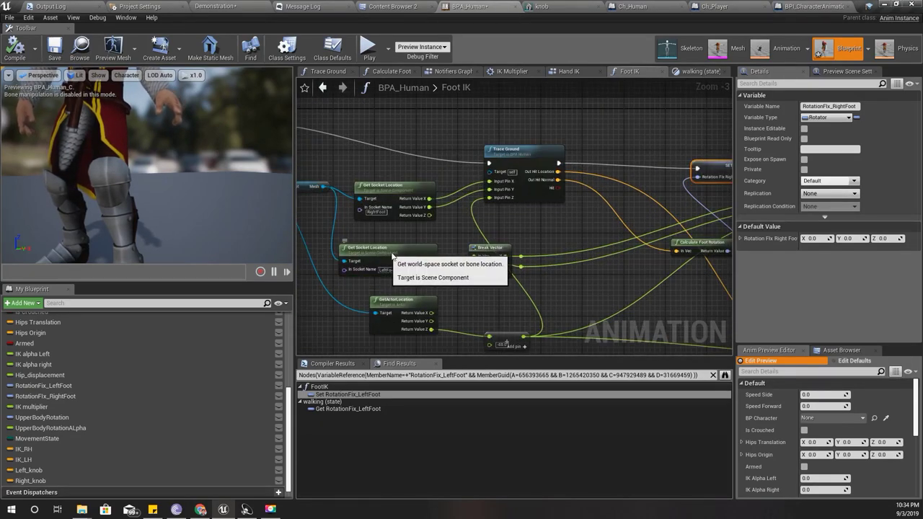
{"action": "left_click", "coordinate": [370, 264]}
{"action": "scroll", "coordinate": [403, 283], "scroll_direction": "up", "scroll_amount": 1}
{"action": "scroll", "coordinate": [403, 283], "scroll_direction": "up", "scroll_amount": 2}
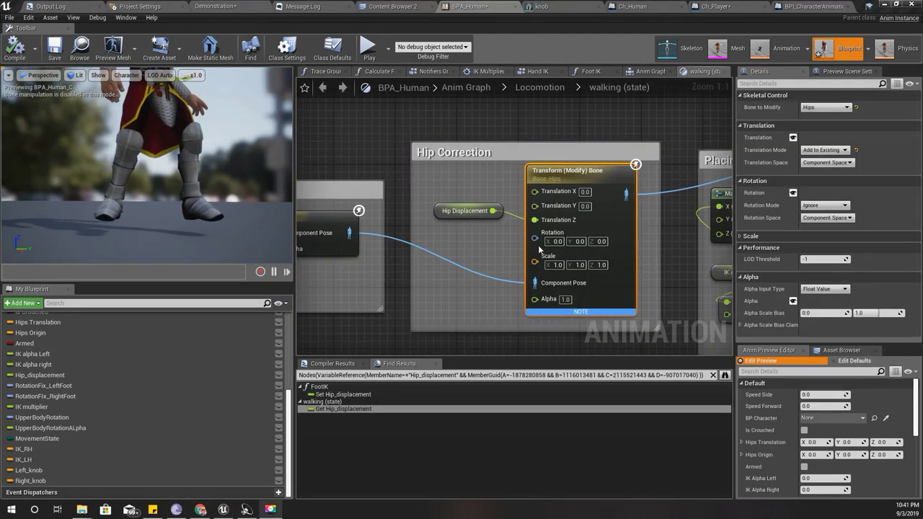
{"action": "scroll", "coordinate": [539, 248], "scroll_direction": "down", "scroll_amount": 1}
Break the Hip Displacement link from Translation Z and recombine the Translation pins.
{"action": "scroll", "coordinate": [428, 226], "scroll_direction": "down", "scroll_amount": 3}
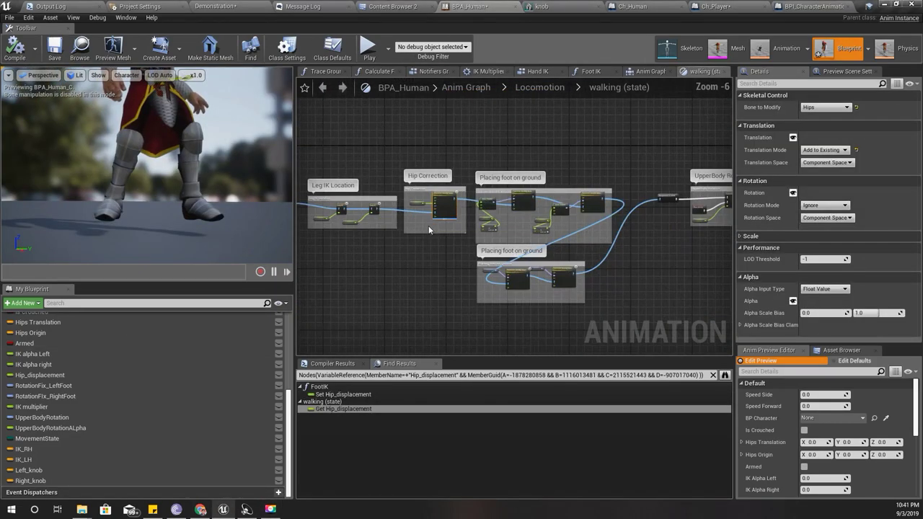
{"action": "scroll", "coordinate": [425, 222], "scroll_direction": "up", "scroll_amount": 3}
{"action": "mouse_move", "coordinate": [416, 234]}
{"action": "right_mouse_down"}
{"action": "mouse_move", "coordinate": [427, 274]}
{"action": "mouse_move", "coordinate": [421, 268]}
{"action": "right_mouse_up"}
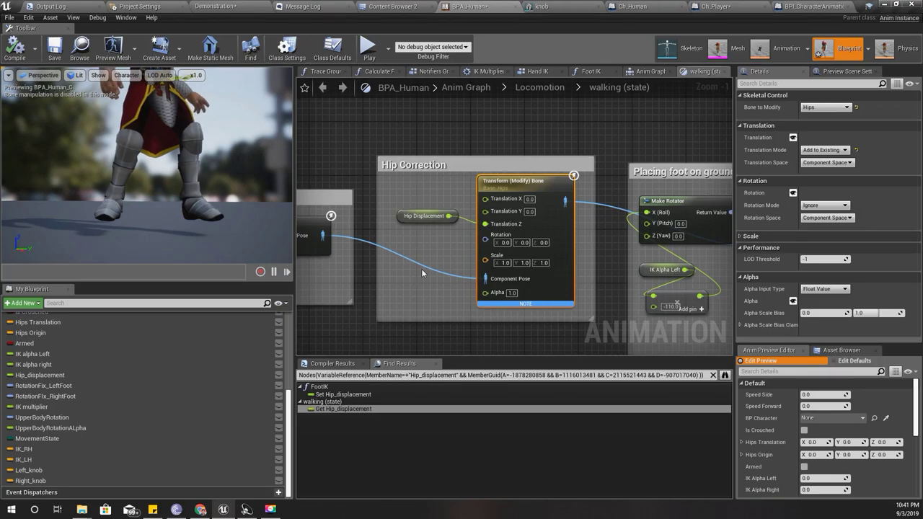
{"action": "scroll", "coordinate": [503, 235], "scroll_direction": "up", "scroll_amount": 1}
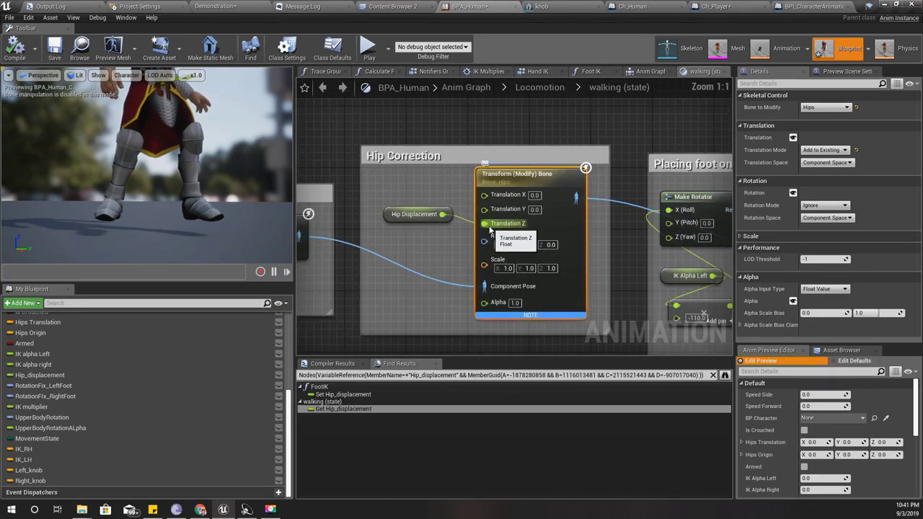
{"action": "right_click", "coordinate": [490, 226]}
{"action": "left_click", "coordinate": [512, 248]}
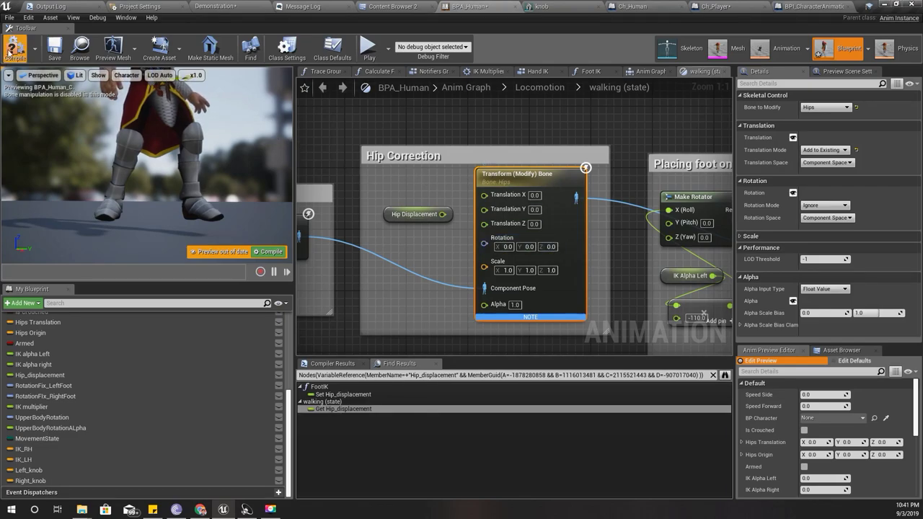
{"action": "right_click", "coordinate": [484, 224]}
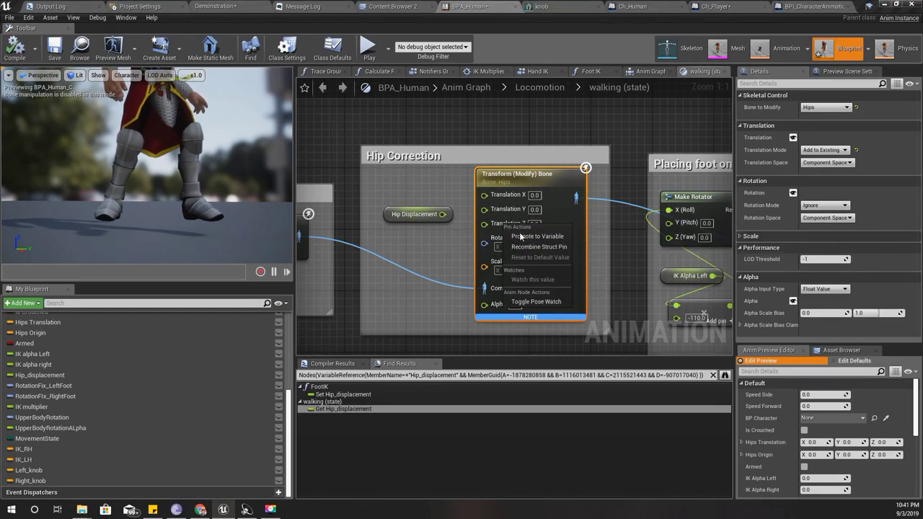
{"action": "left_click", "coordinate": [532, 250]}
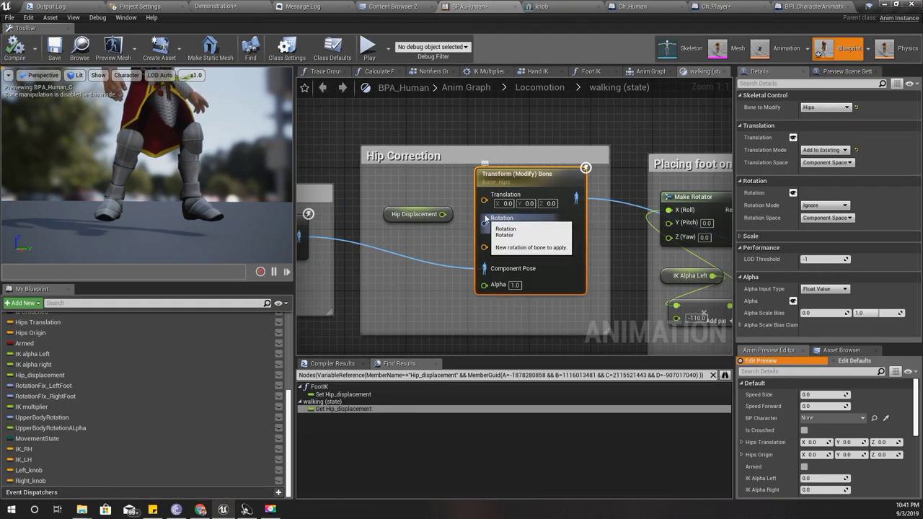
Split the Transform (Modify) Bone's Translation into X, Y and Z again and compile.
{"action": "scroll", "coordinate": [457, 263], "scroll_direction": "down", "scroll_amount": 5}
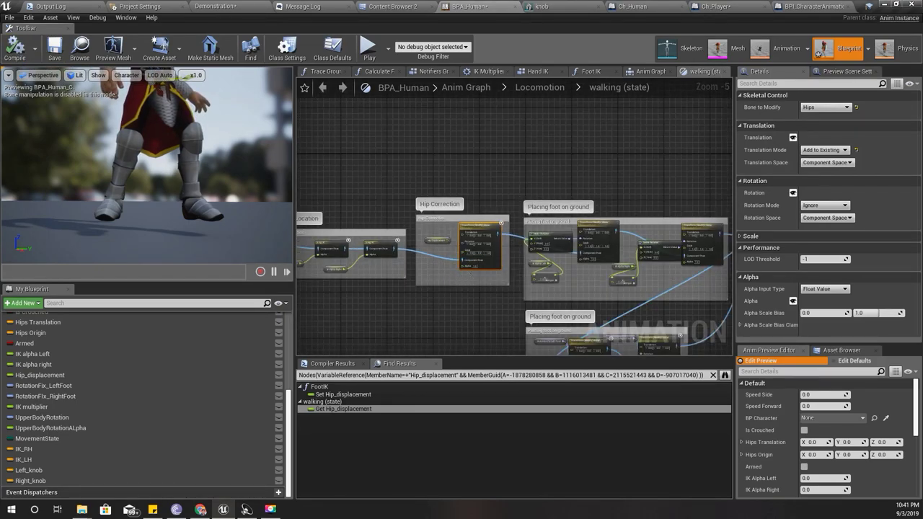
{"action": "mouse_move", "coordinate": [466, 271]}
{"action": "right_mouse_down"}
{"action": "mouse_move", "coordinate": [587, 236]}
{"action": "mouse_move", "coordinate": [482, 273]}
{"action": "right_mouse_up"}
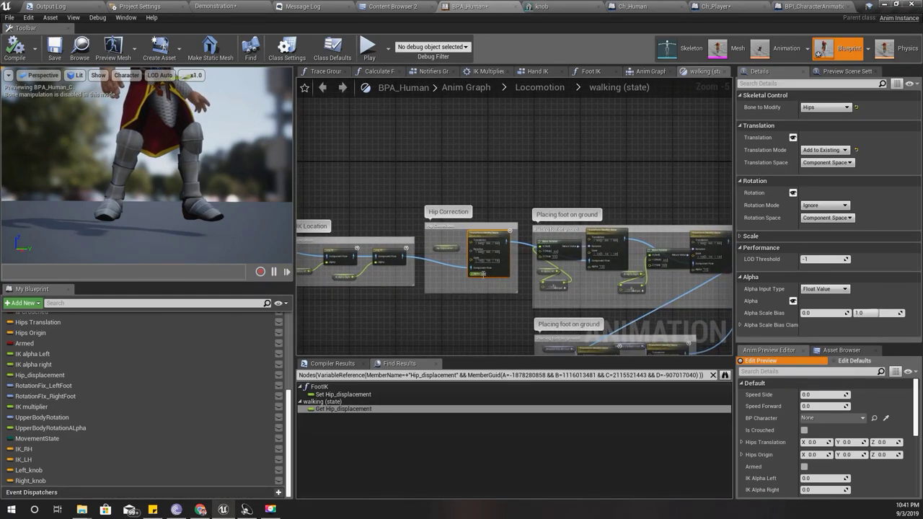
{"action": "scroll", "coordinate": [482, 274], "scroll_direction": "up", "scroll_amount": 5}
{"action": "right_click_drag", "start_coordinate": [425, 271], "coordinate": [487, 237]}
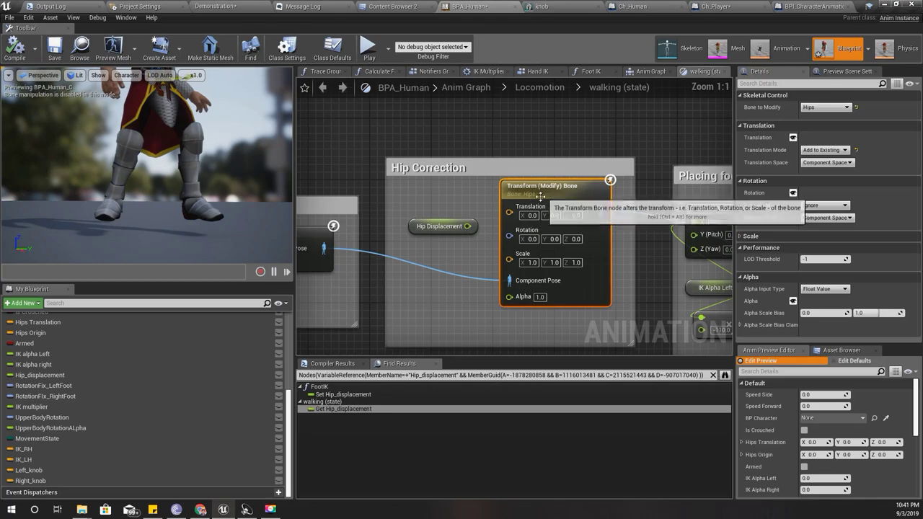
{"action": "right_click", "coordinate": [530, 207]}
{"action": "left_click", "coordinate": [537, 237]}
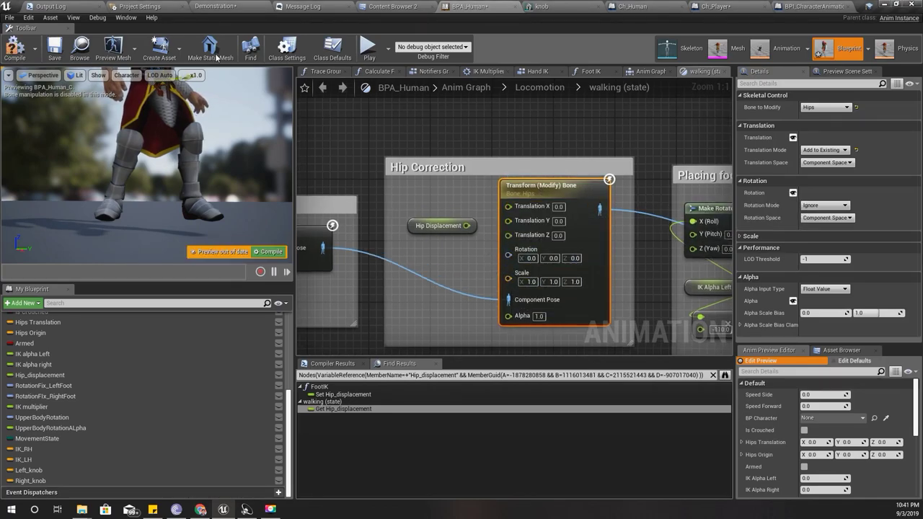
{"action": "left_click", "coordinate": [24, 57]}
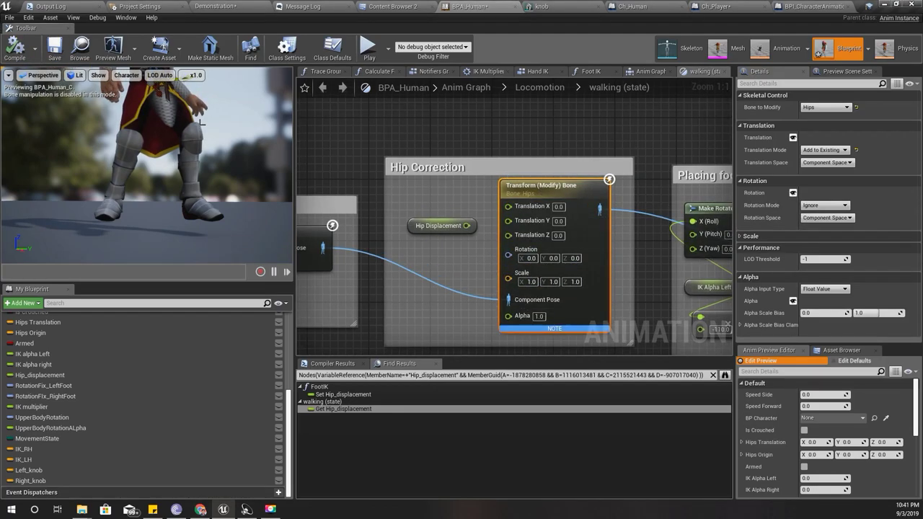
Recombine the hips' Translation pin and wire a new Make Vector node into it.
{"action": "right_click", "coordinate": [514, 209]}
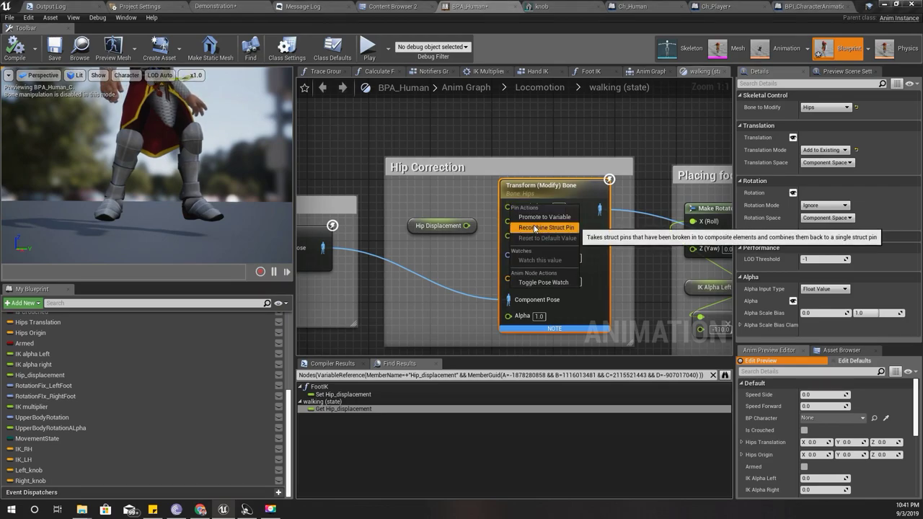
{"action": "left_click", "coordinate": [519, 225]}
{"action": "left_click_drag", "start_coordinate": [506, 210], "coordinate": [483, 210]}
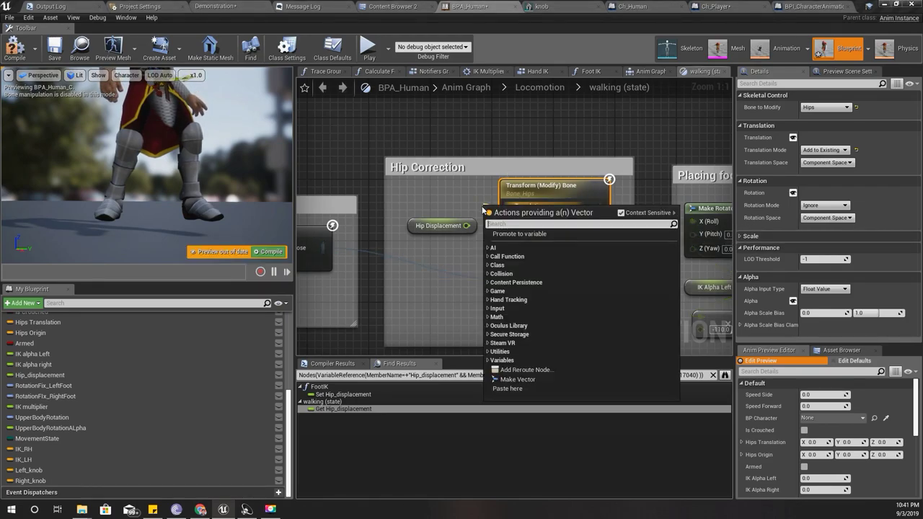
{"action": "type", "text": "Make"}
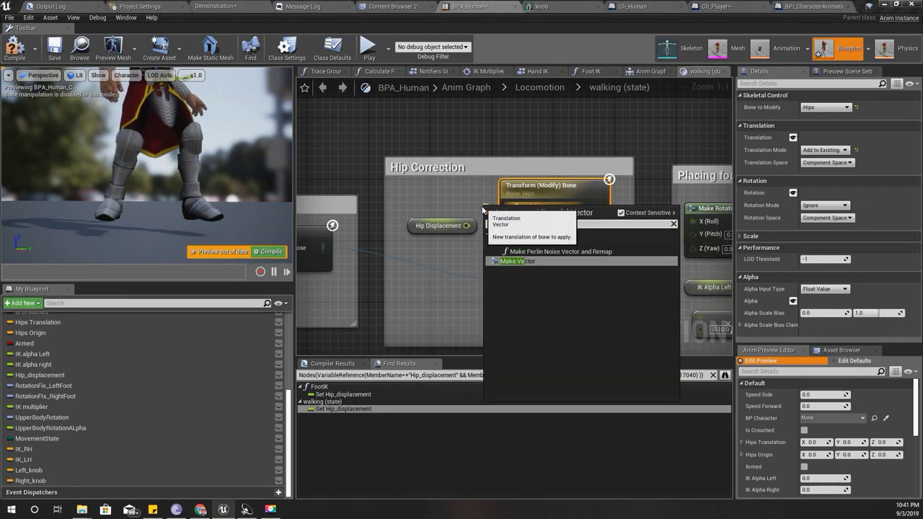
{"action": "key", "text": "Return"}
Arrange the Hip Displacement, Make Vector and Transform (Modify) Bone nodes, then compile the anim blueprint.
{"action": "left_click_drag", "start_coordinate": [434, 201], "coordinate": [495, 253]}
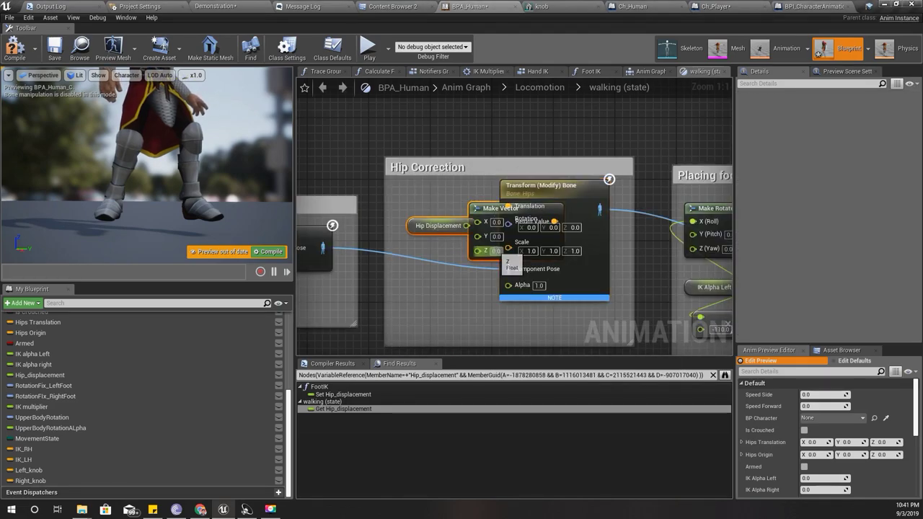
{"action": "left_click_drag", "start_coordinate": [494, 216], "coordinate": [441, 194]}
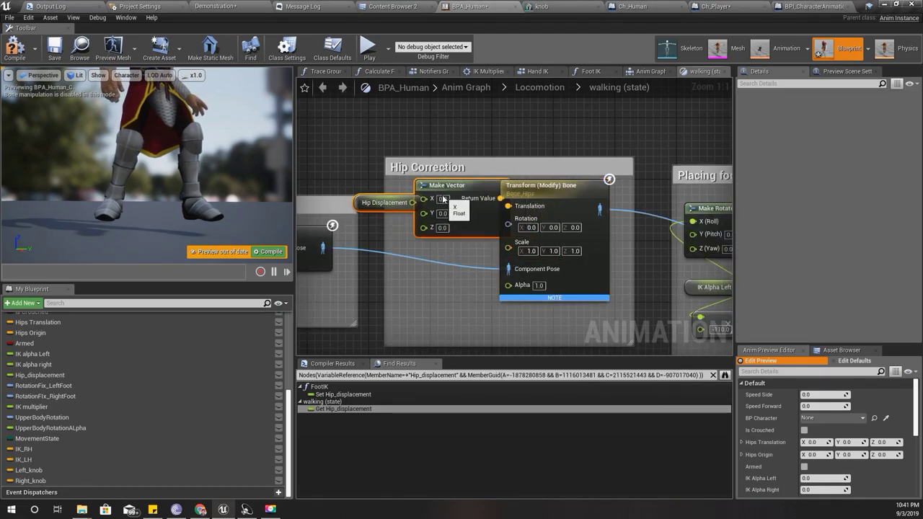
{"action": "left_click_drag", "start_coordinate": [589, 196], "coordinate": [613, 196]}
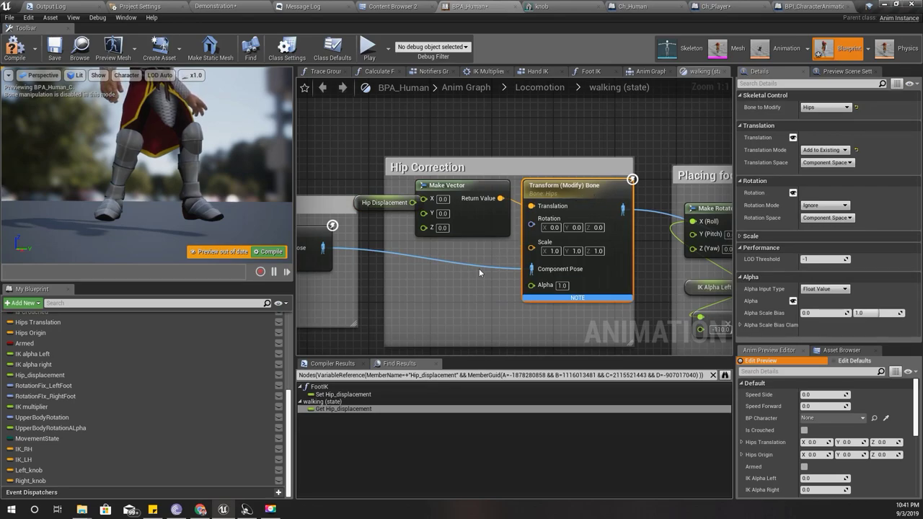
{"action": "left_click_drag", "start_coordinate": [446, 191], "coordinate": [453, 191]}
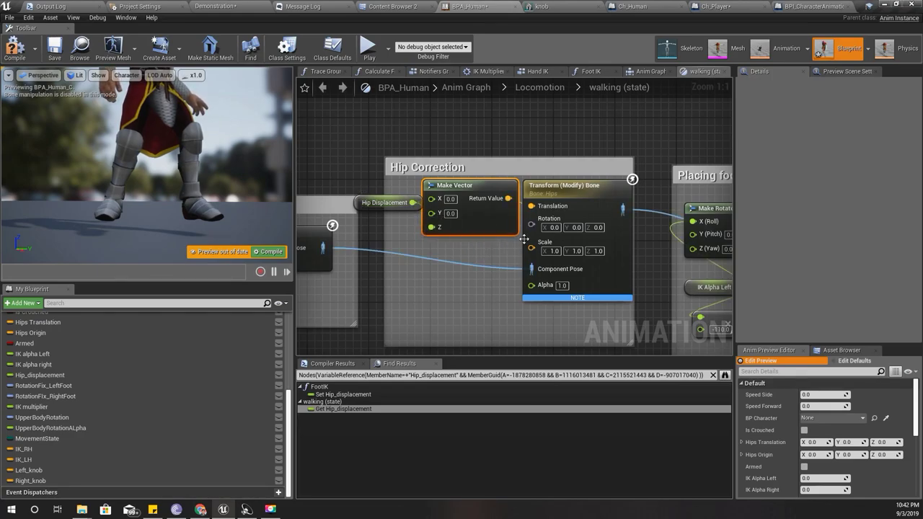
{"action": "left_click", "coordinate": [13, 58]}
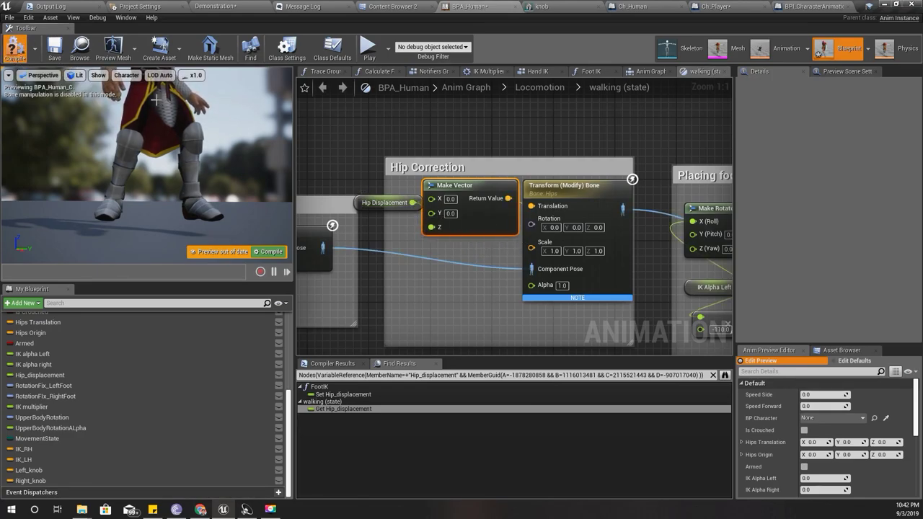
Play the Demonstration level fullscreen and walk the character onto the stone ramp.
{"action": "left_click", "coordinate": [227, 6]}
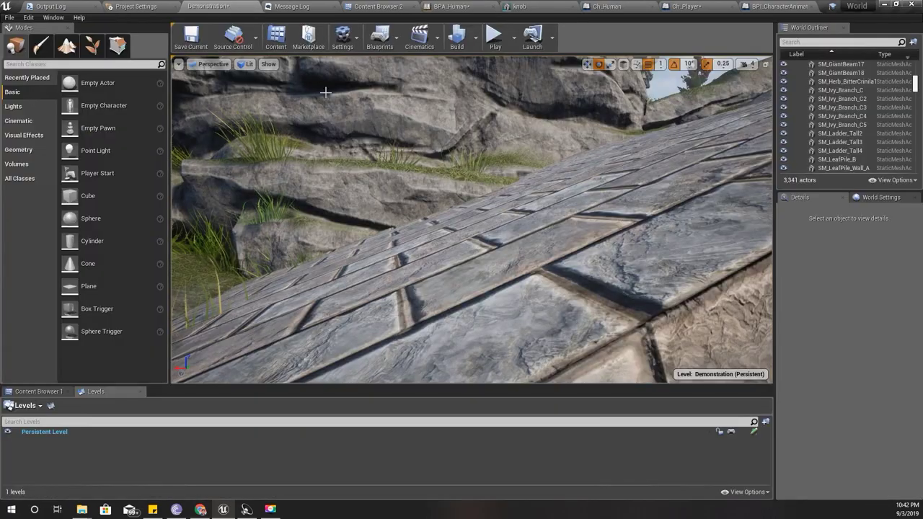
{"action": "left_click", "coordinate": [368, 7]}
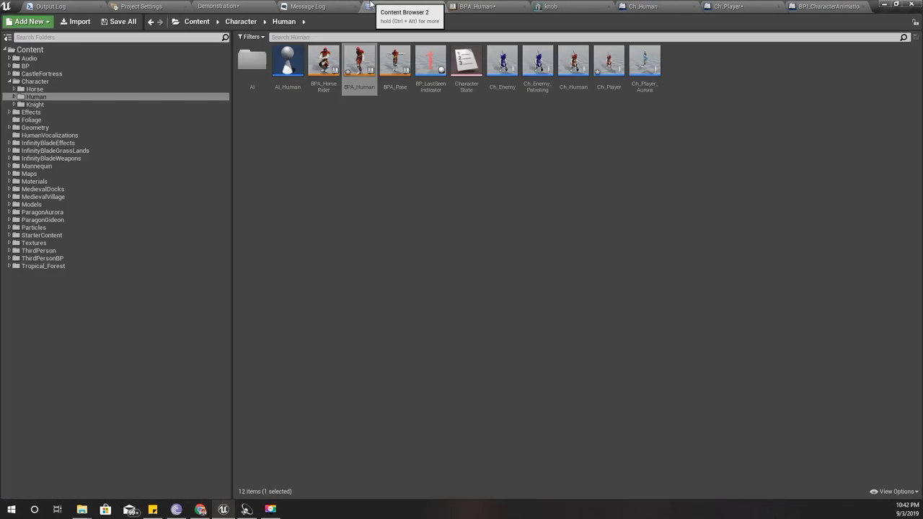
{"action": "left_click", "coordinate": [230, 5]}
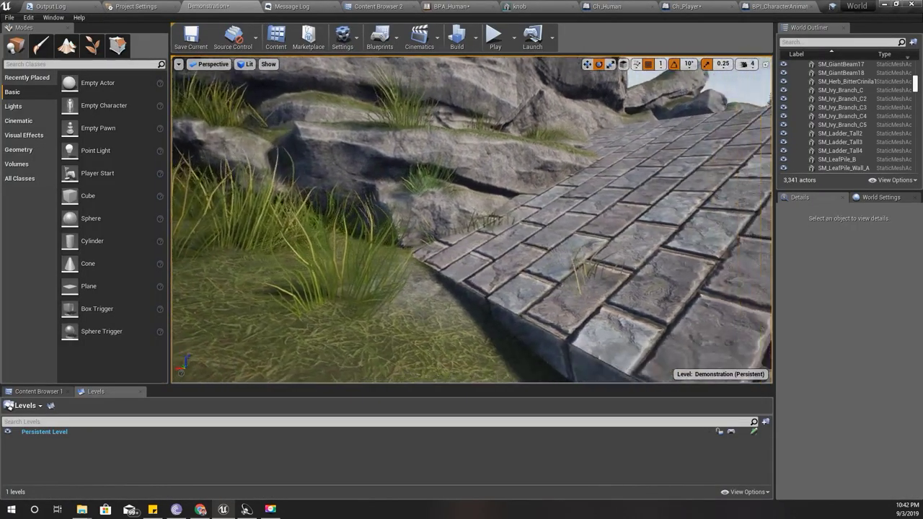
{"action": "key", "text": "F11"}
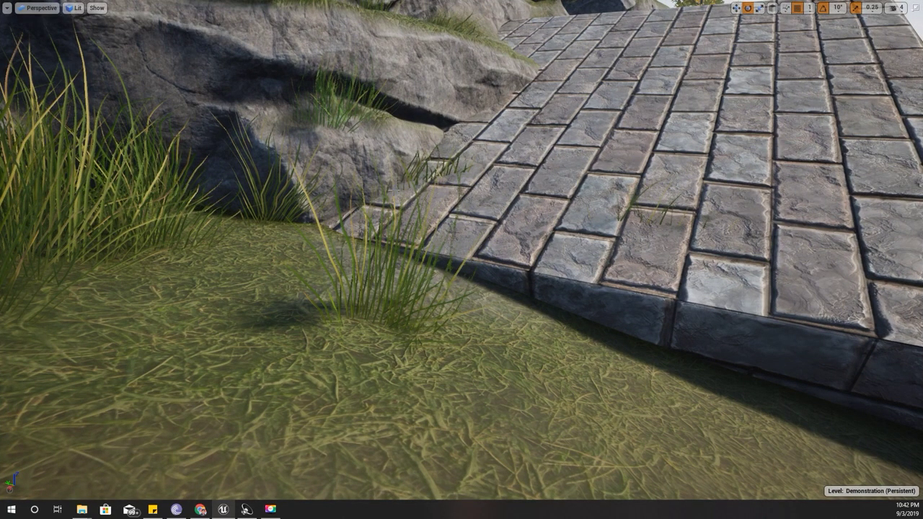
{"action": "key", "text": "alt+p"}
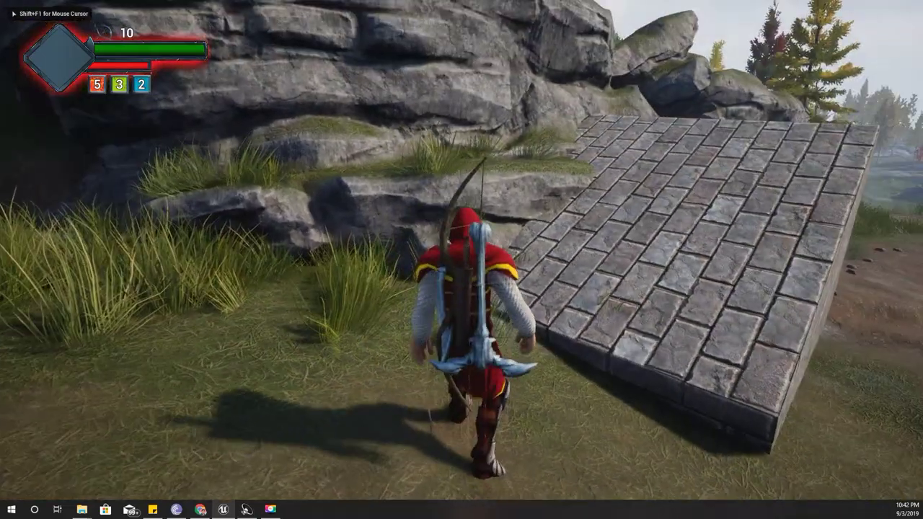
{"action": "key", "text": "w"}
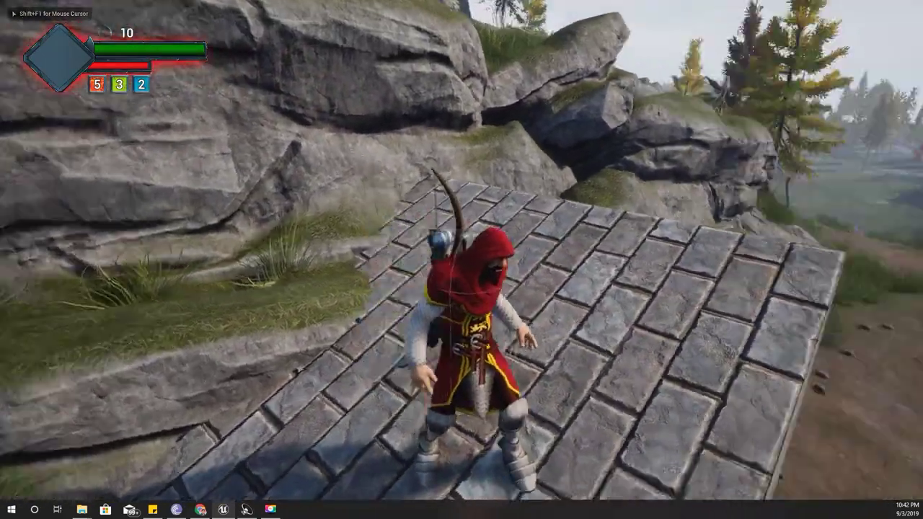
Enable ToggleDebugCamera from the console and fly the camera toward the archer's feet.
{"action": "key", "text": "shift+F1"}
{"action": "key", "text": "grave"}
{"action": "key", "text": "Up"}
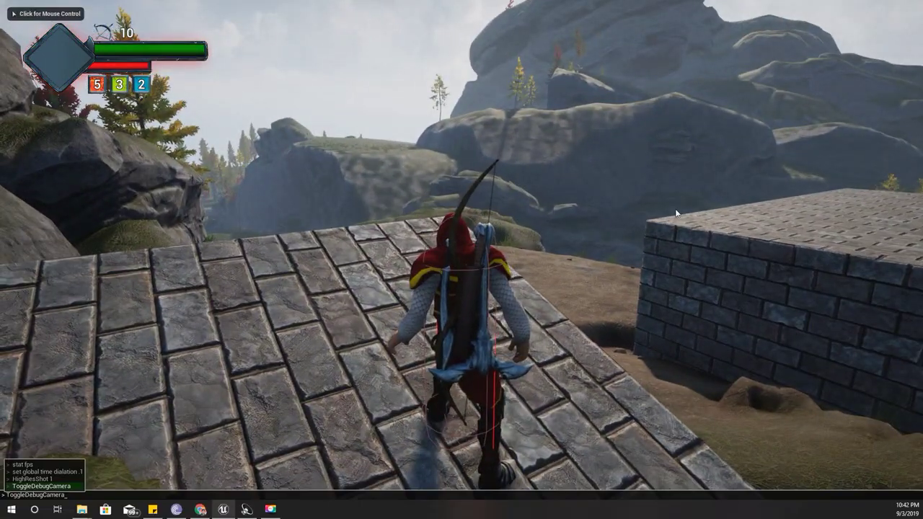
{"action": "key", "text": "d"}
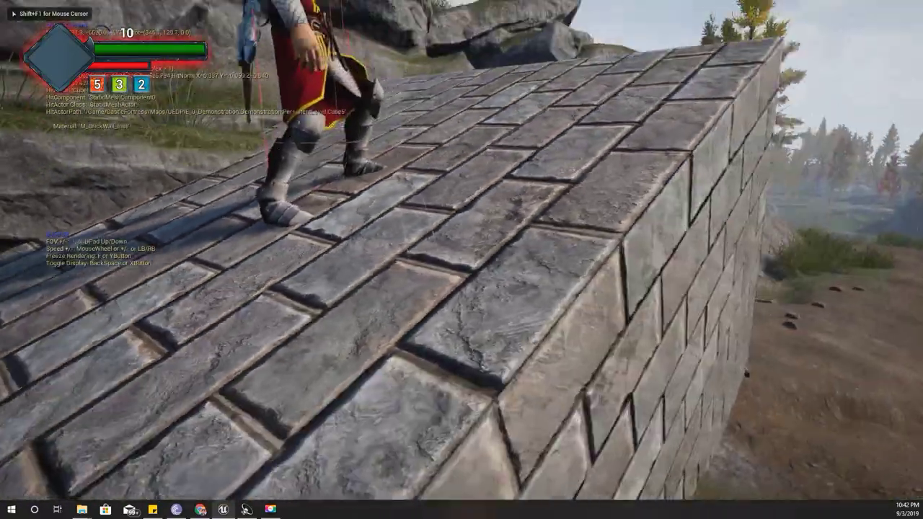
{"action": "key", "text": "w"}
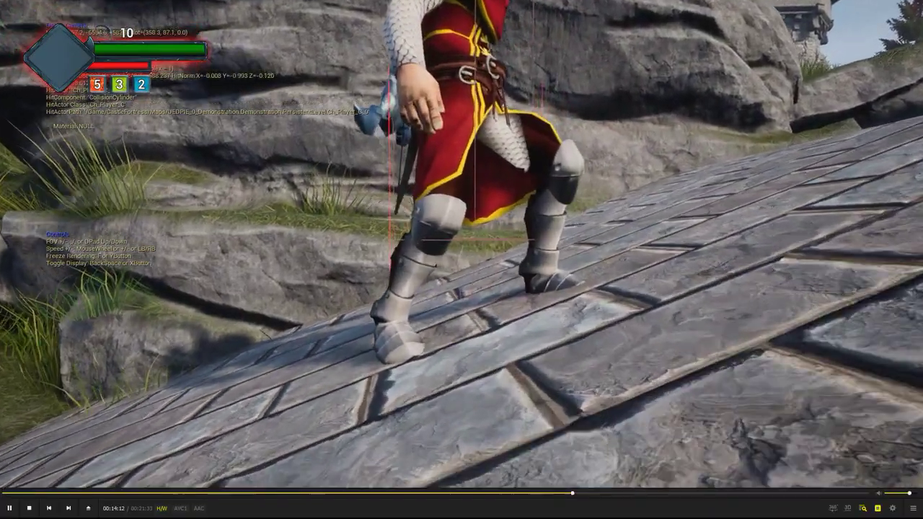
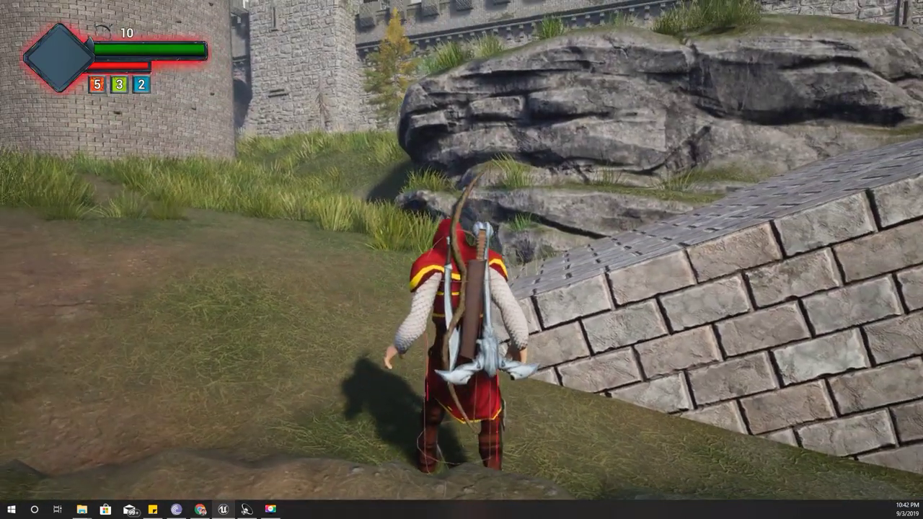
Run the archer to the stone tower, climb sideways around it, drop off and retry, then end the game.
{"action": "key", "text": "a"}
{"action": "key", "text": "w"}
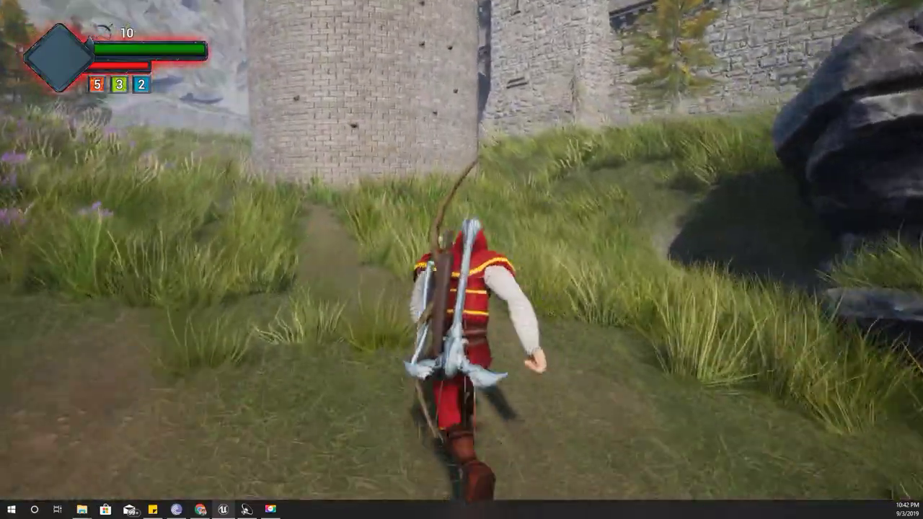
{"action": "key", "text": "space"}
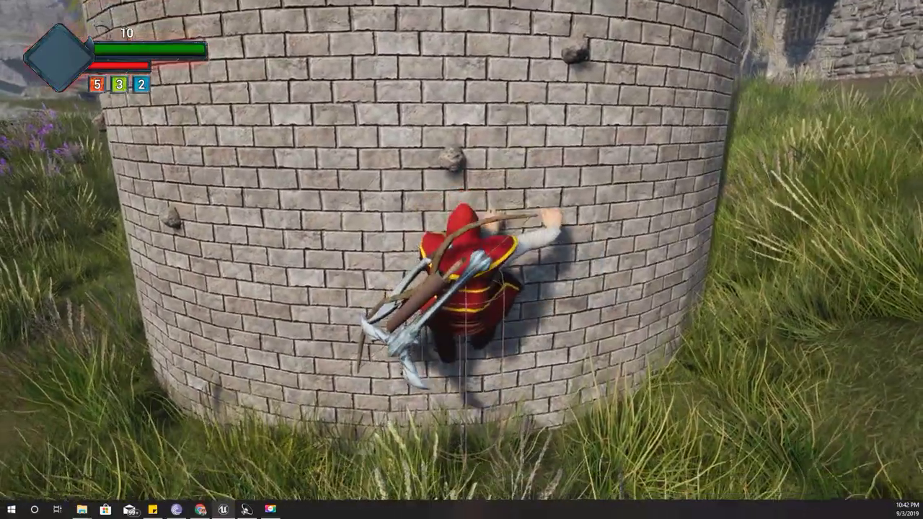
{"action": "key", "text": "a"}
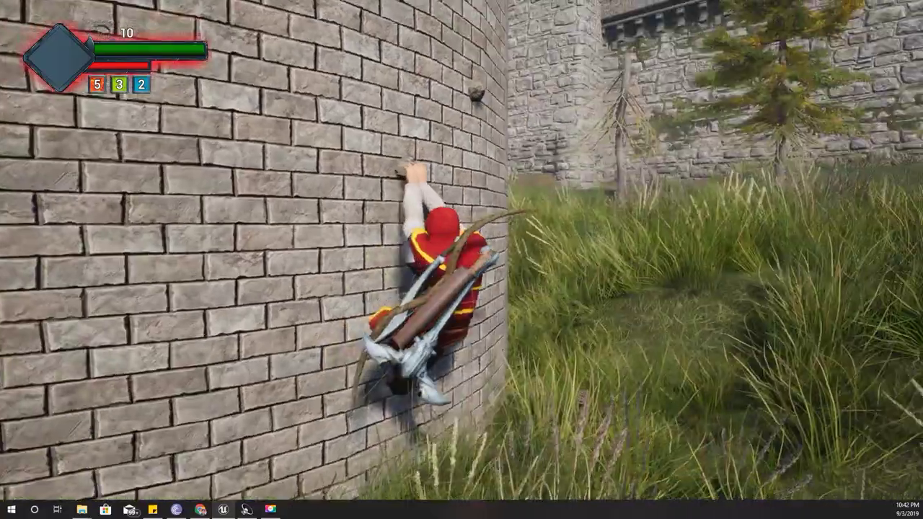
{"action": "key", "text": "s"}
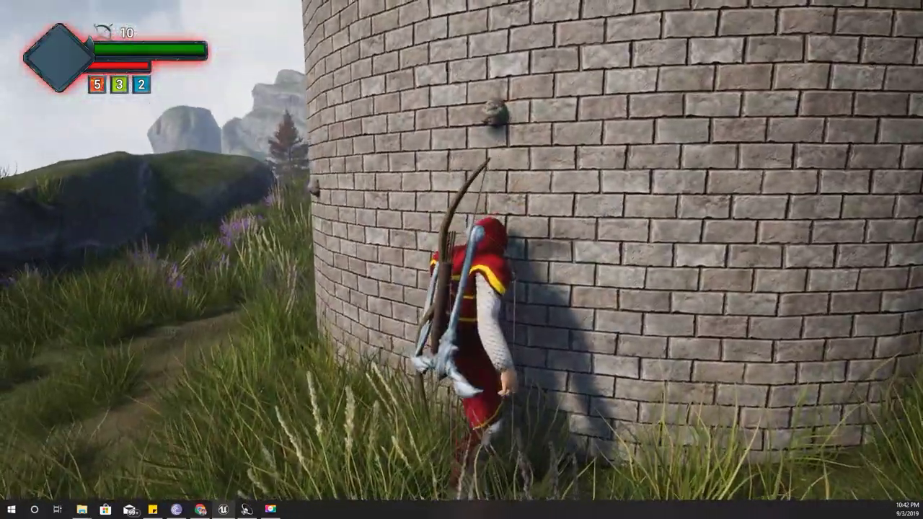
{"action": "key", "text": "w"}
{"action": "key", "text": "s"}
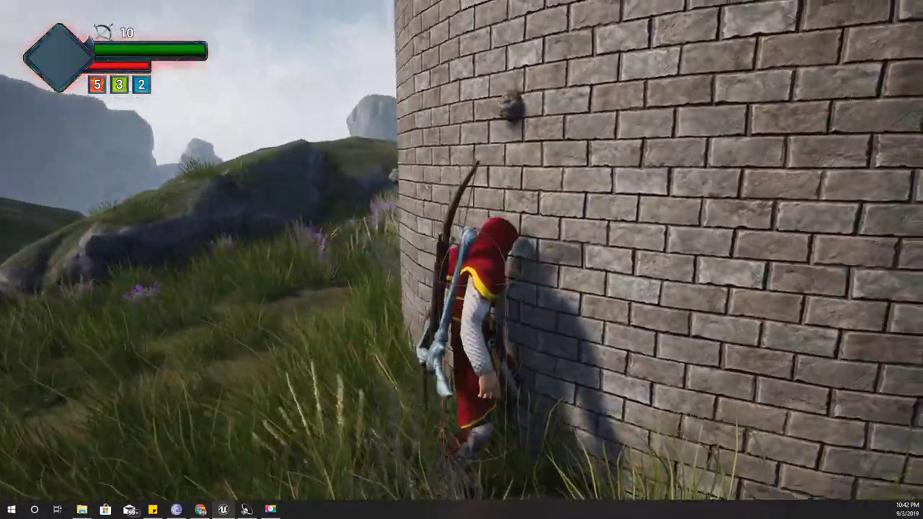
{"action": "key", "text": "Escape"}
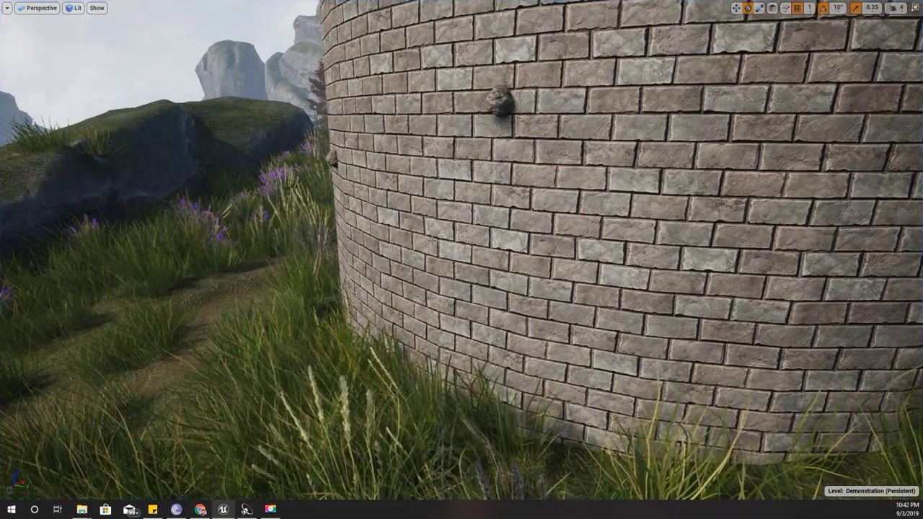
Restore the editor layout, view BPA_Human's top-level Anim Graph, then go back to the Demonstration level.
{"action": "key", "text": "F11"}
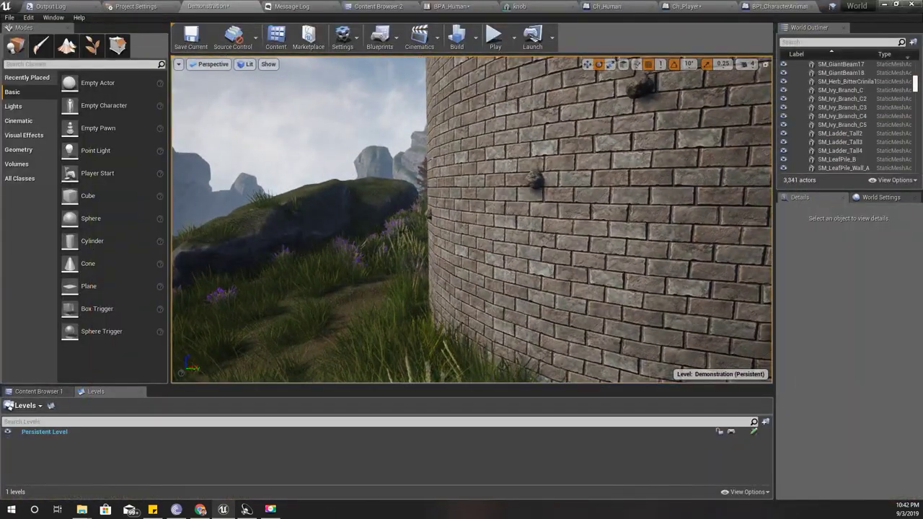
{"action": "left_click", "coordinate": [447, 5]}
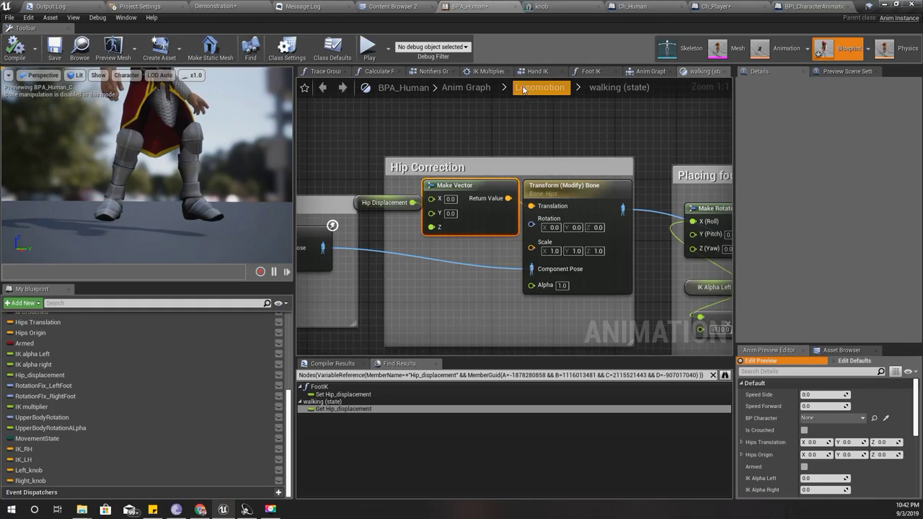
{"action": "left_click", "coordinate": [473, 88]}
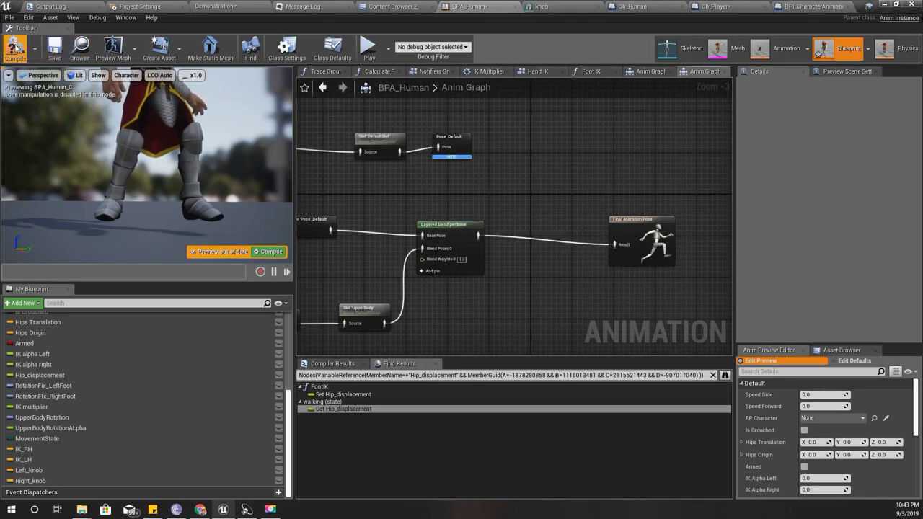
{"action": "left_click", "coordinate": [229, 5]}
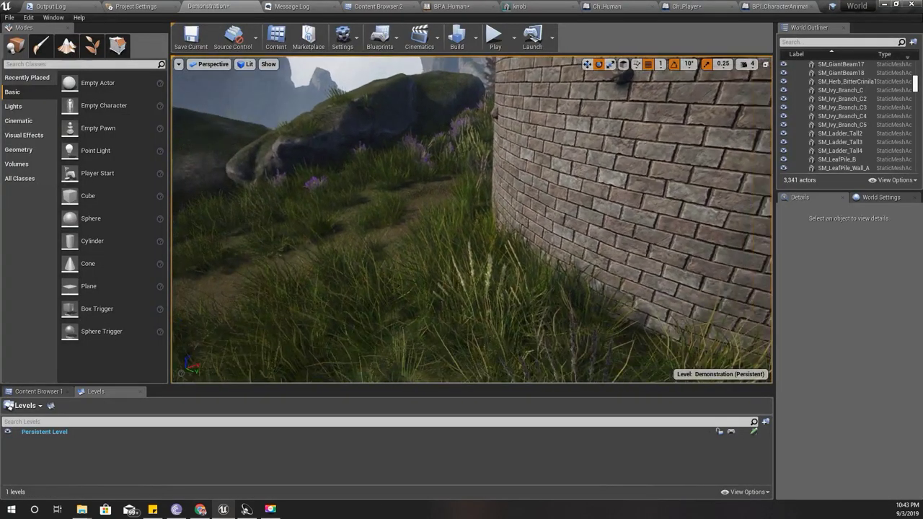
Go full-screen, start playing, and run the archer down the dirt path onto the tower wall.
{"action": "key", "text": "F11"}
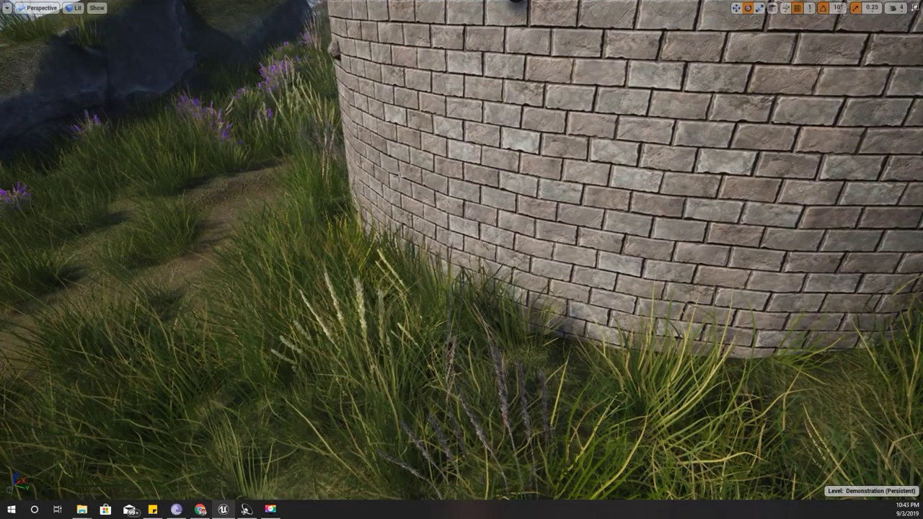
{"action": "key", "text": "alt+p"}
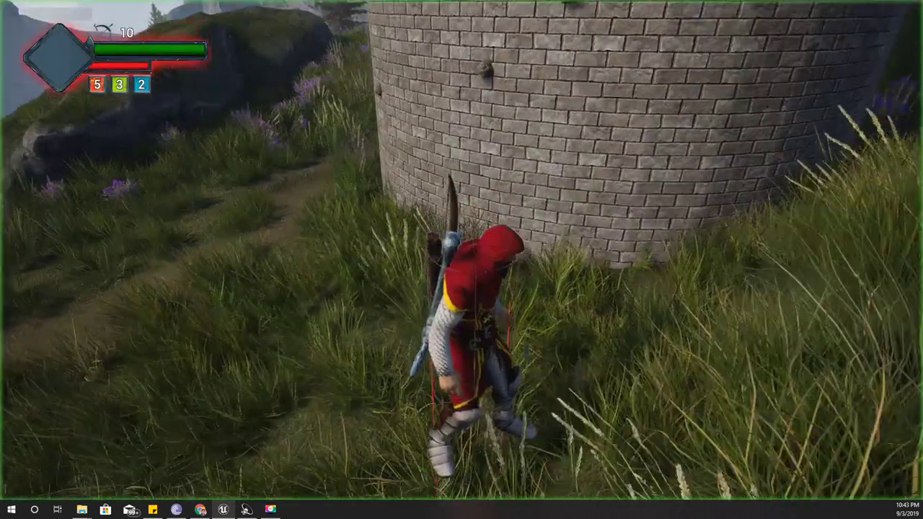
{"action": "key", "text": "w"}
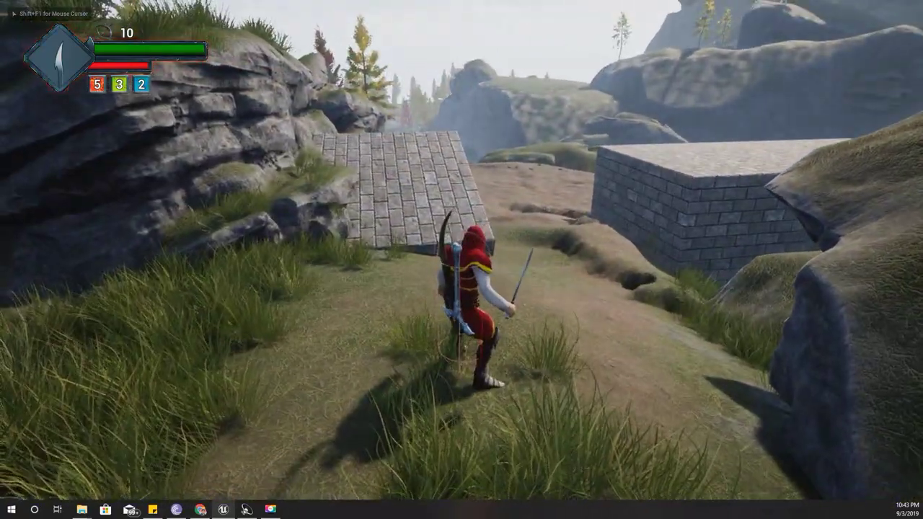
{"action": "key", "text": "w"}
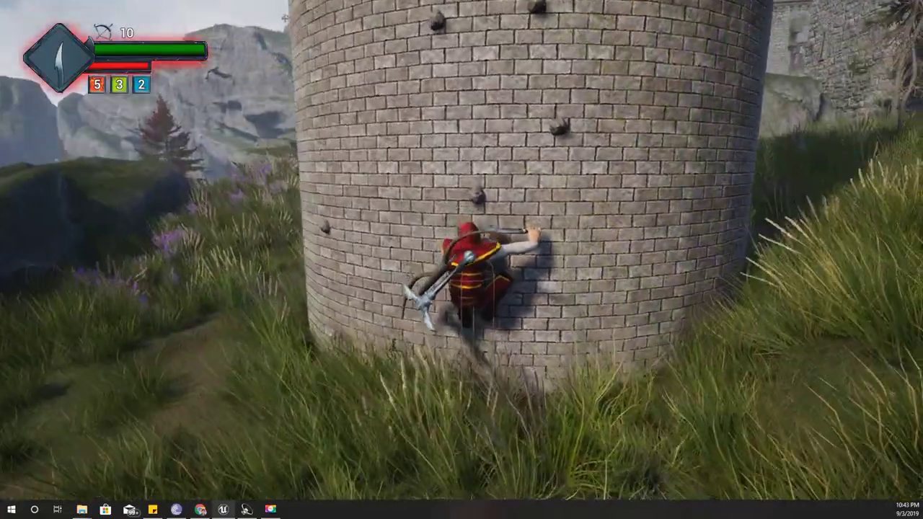
{"action": "key", "text": "w"}
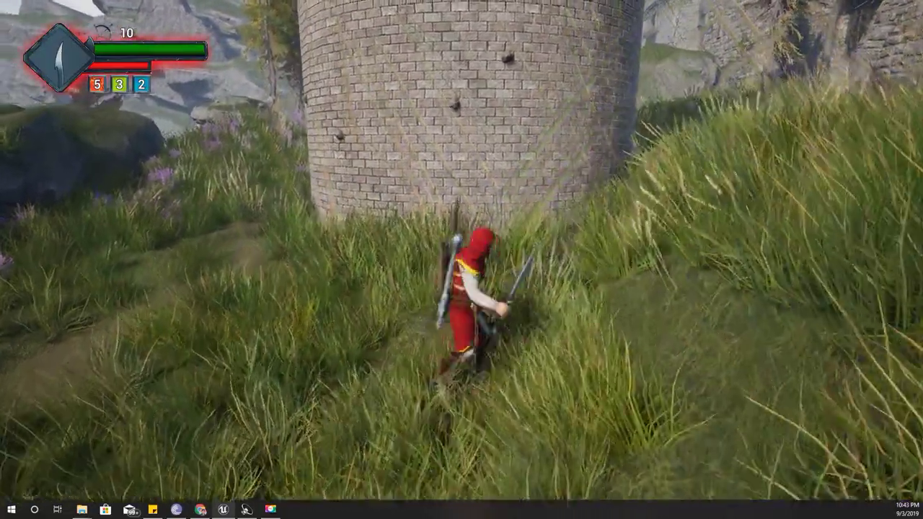
Climb on and off the tower wall three more times, then end the session and face the grass.
{"action": "key", "text": "s"}
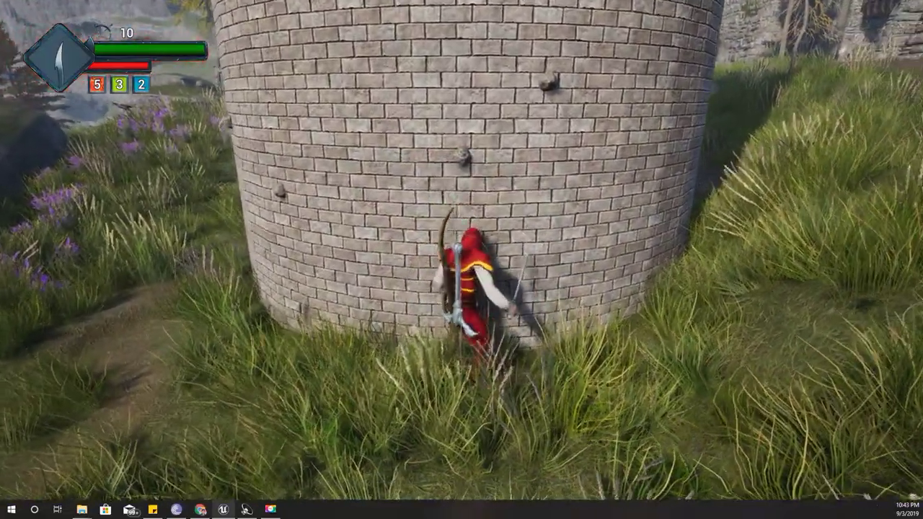
{"action": "key", "text": "w"}
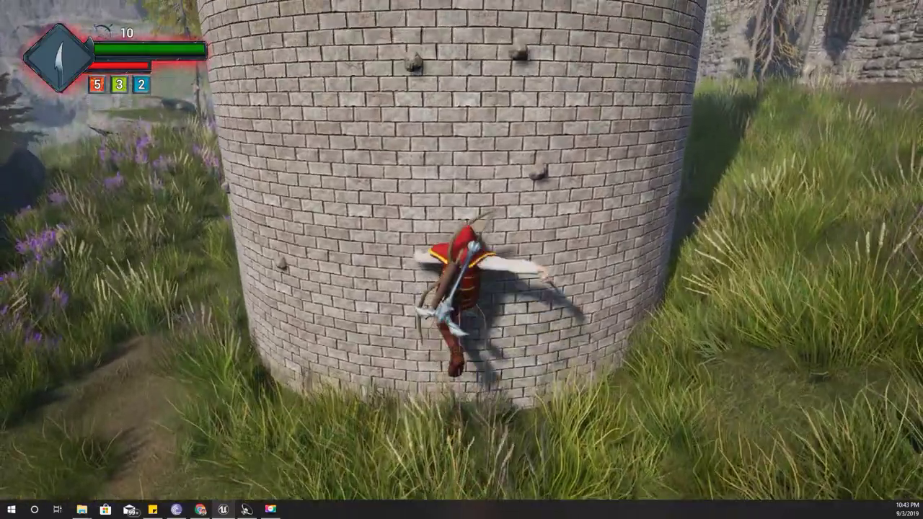
{"action": "key", "text": "s"}
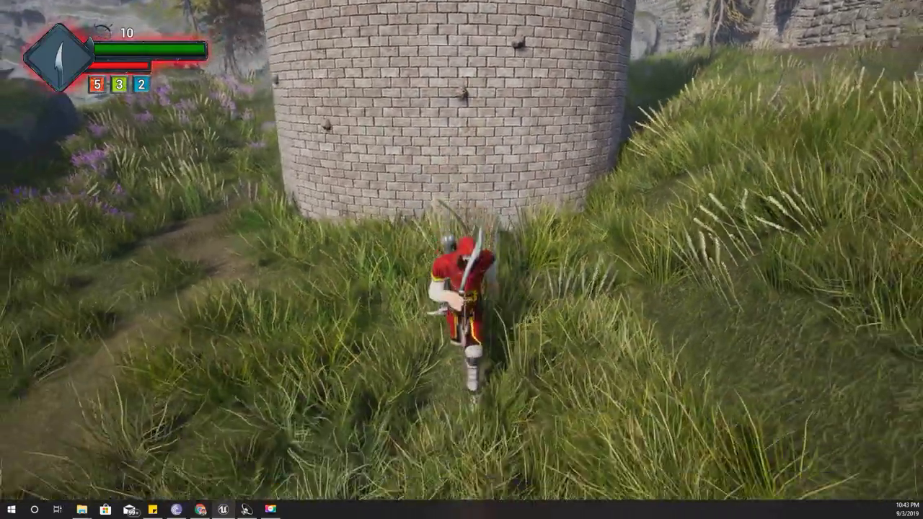
{"action": "key", "text": "w"}
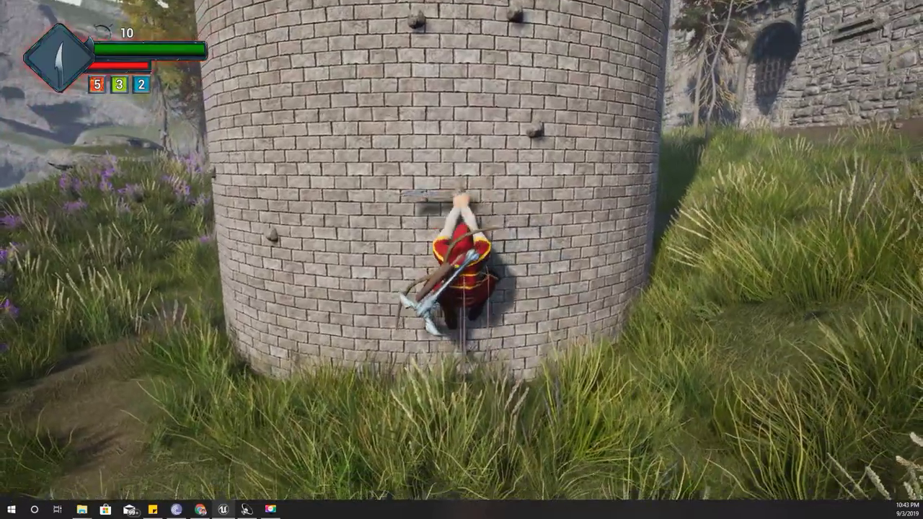
{"action": "key", "text": "s"}
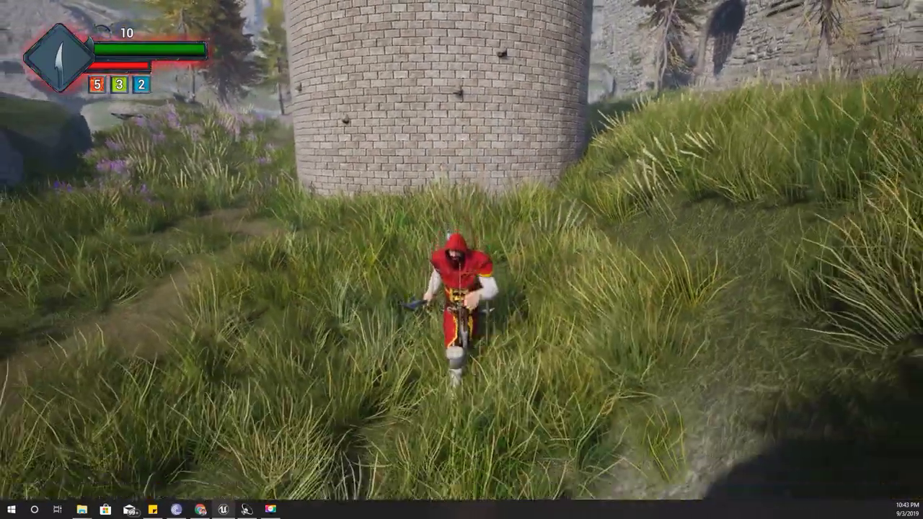
{"action": "key", "text": "w"}
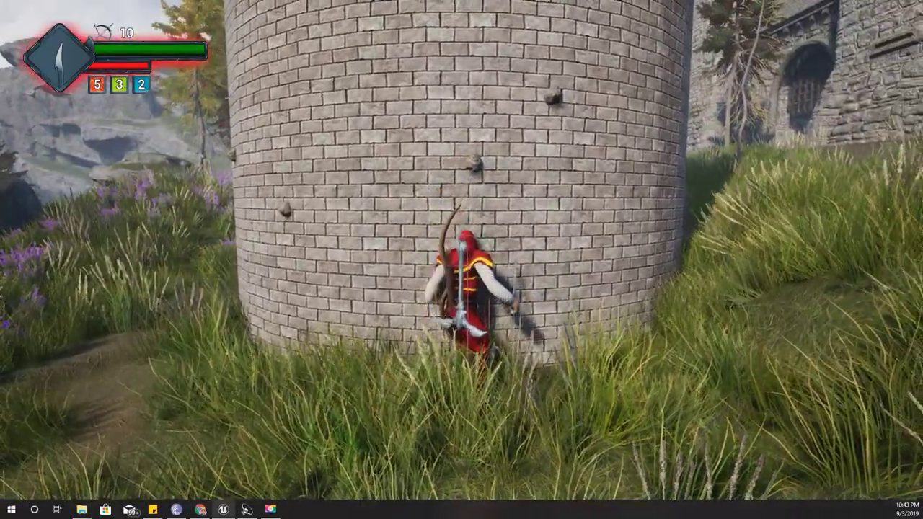
{"action": "key", "text": "s"}
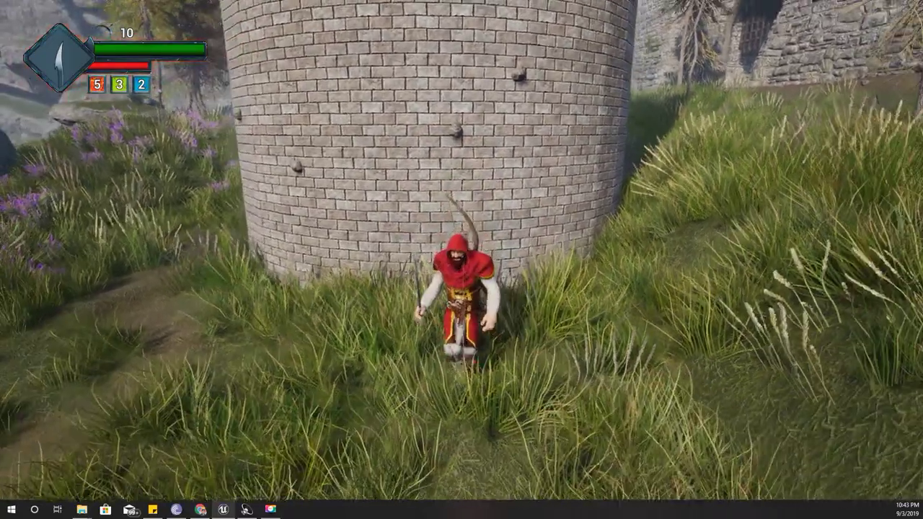
{"action": "key", "text": "Escape"}
{"action": "right_click_drag", "start_coordinate": [461, 260], "coordinate": [548, 303]}
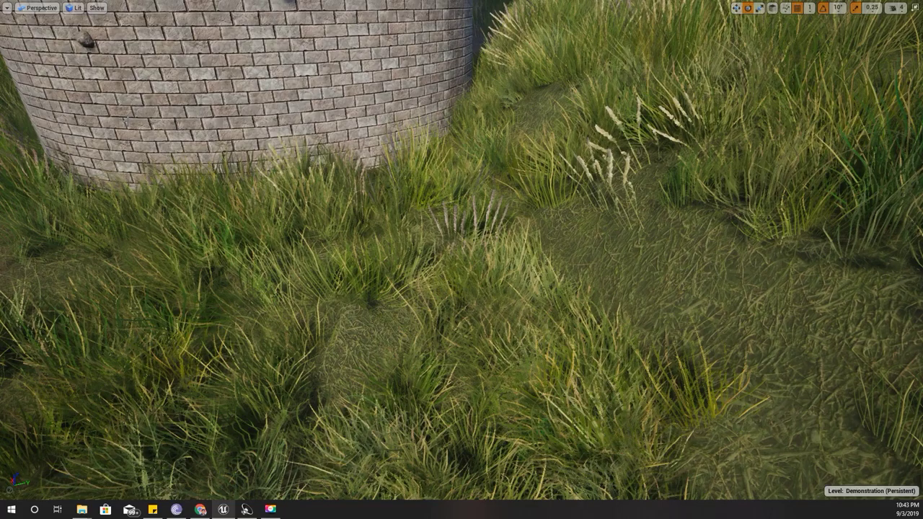
Start playing and climb onto the tower wall twice, dropping off and walking along its base.
{"action": "key", "text": "alt+p"}
{"action": "key", "text": "w"}
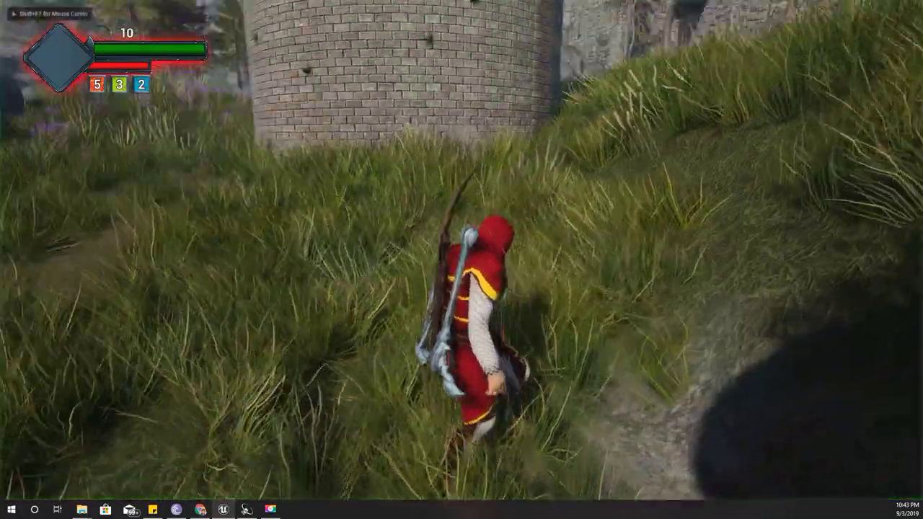
{"action": "key", "text": "space"}
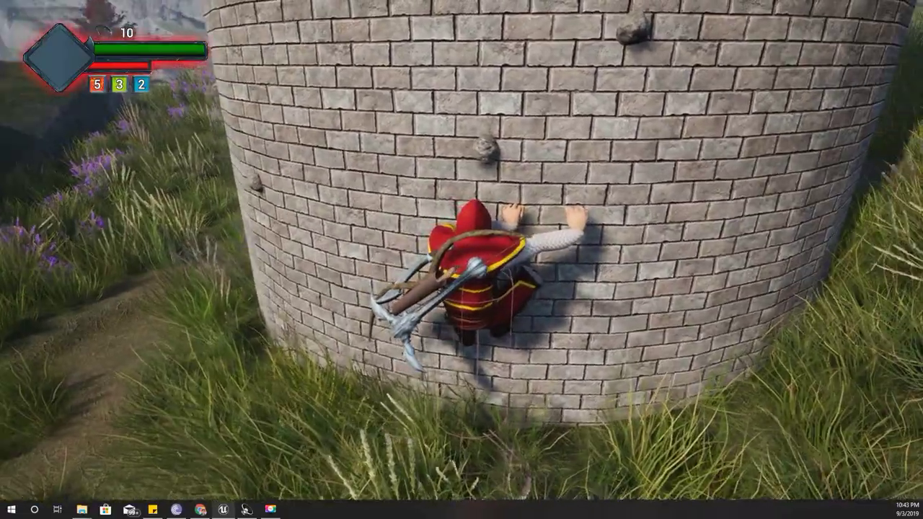
{"action": "key", "text": "s"}
{"action": "key", "text": "a"}
{"action": "key", "text": "w"}
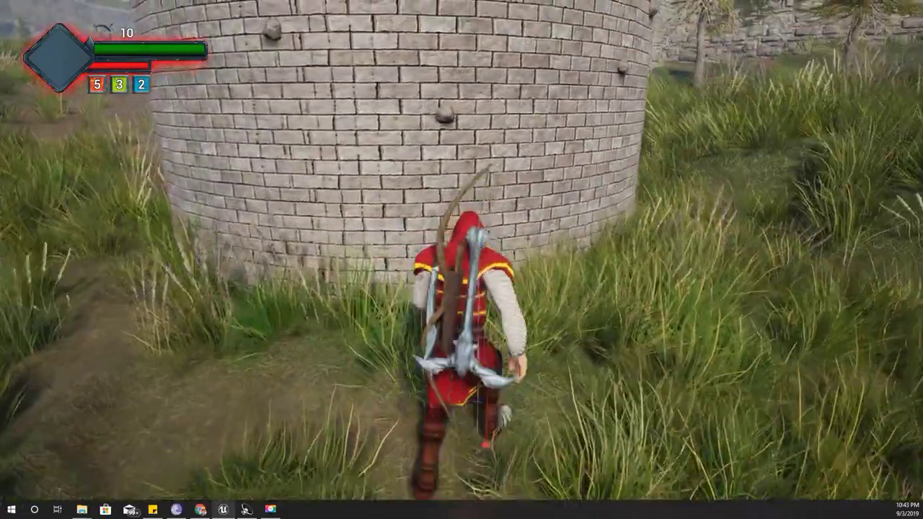
{"action": "key", "text": "space"}
{"action": "key", "text": "s"}
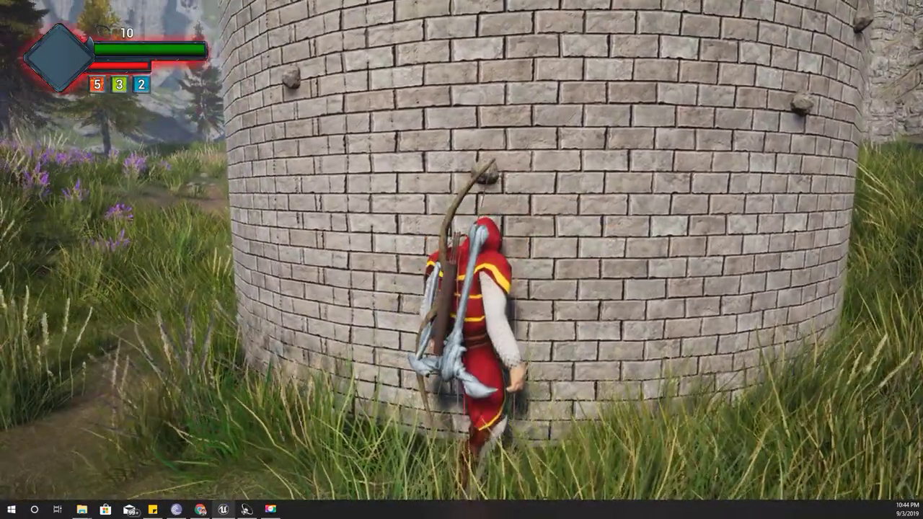
Climb the brick wall again, drop off with C, return to climb once more, then stop playing.
{"action": "key", "text": "space"}
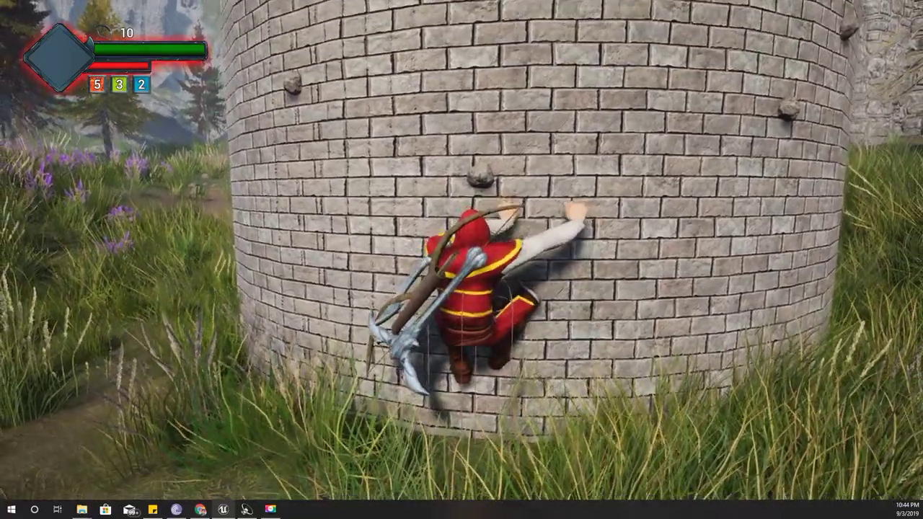
{"action": "key", "text": "c"}
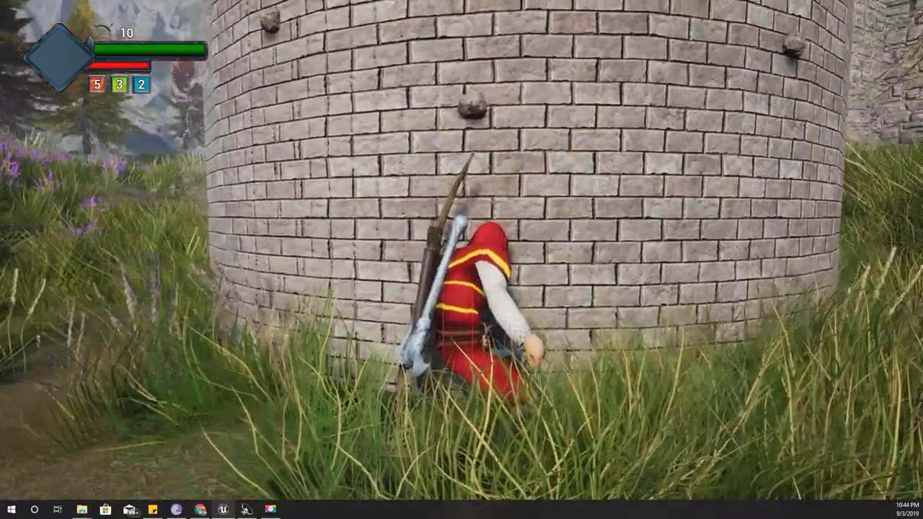
{"action": "key", "text": "s"}
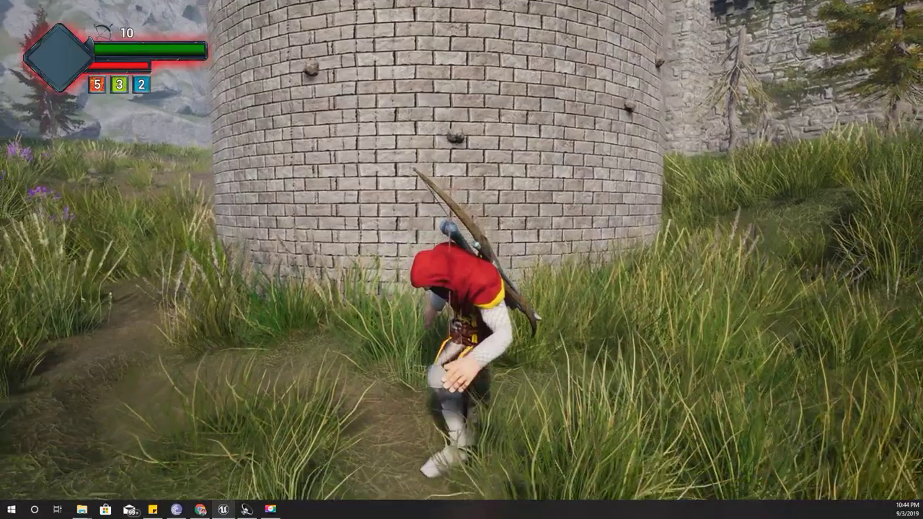
{"action": "key", "text": "c"}
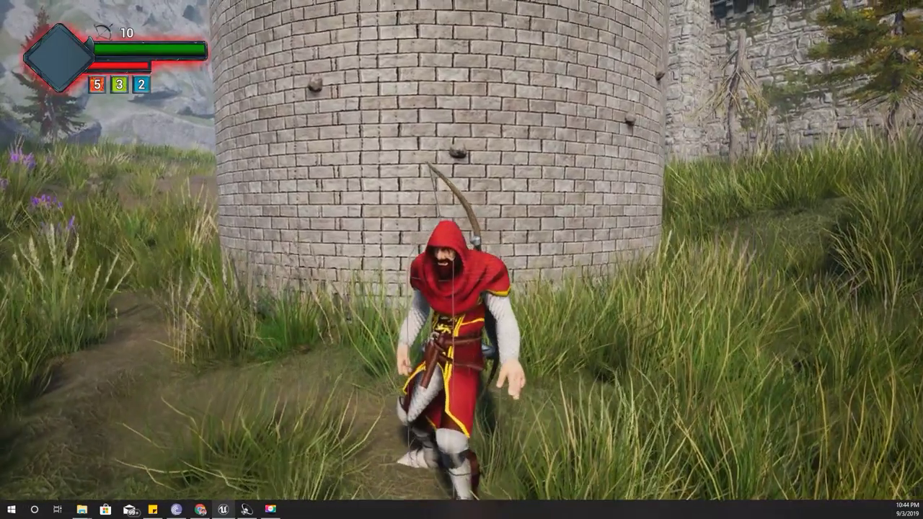
{"action": "key", "text": "w"}
{"action": "key", "text": "space"}
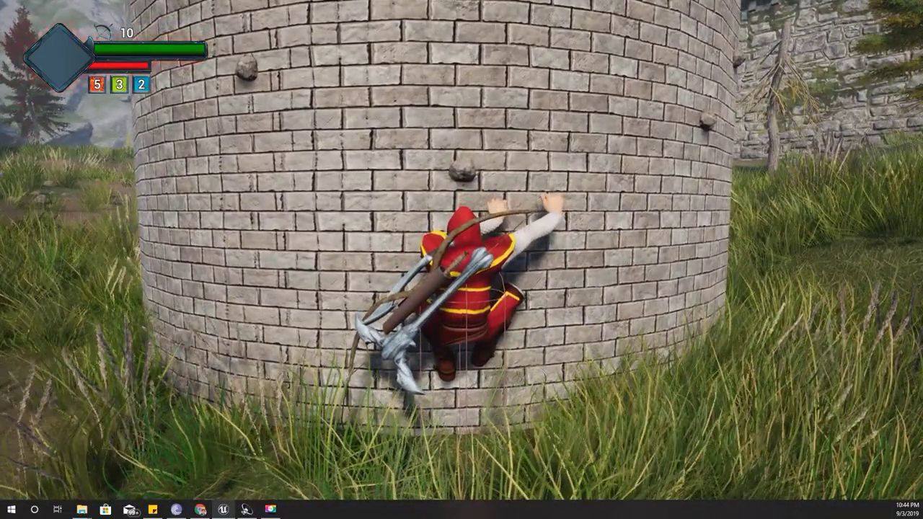
{"action": "key", "text": "s"}
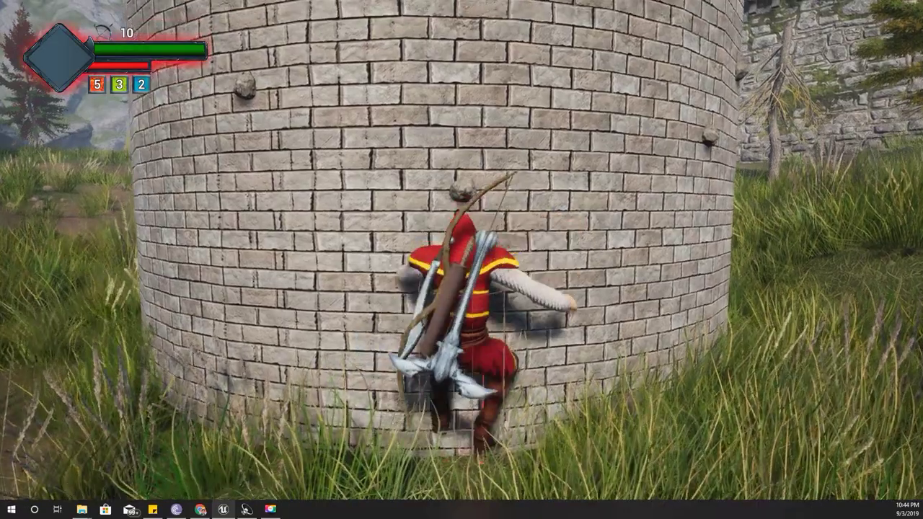
{"action": "key", "text": "Escape"}
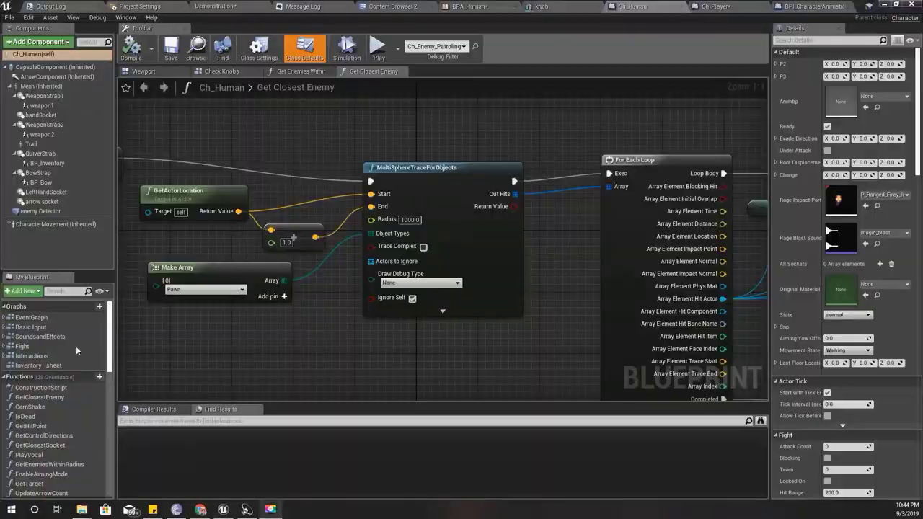
Set the sphere trace's Draw Debug Type to For Duration, after briefly trying For One Frame.
{"action": "mouse_move", "coordinate": [375, 338]}
{"action": "right_mouse_down"}
{"action": "mouse_move", "coordinate": [443, 324]}
{"action": "mouse_move", "coordinate": [389, 326]}
{"action": "right_mouse_up"}
{"action": "left_click", "coordinate": [436, 271]}
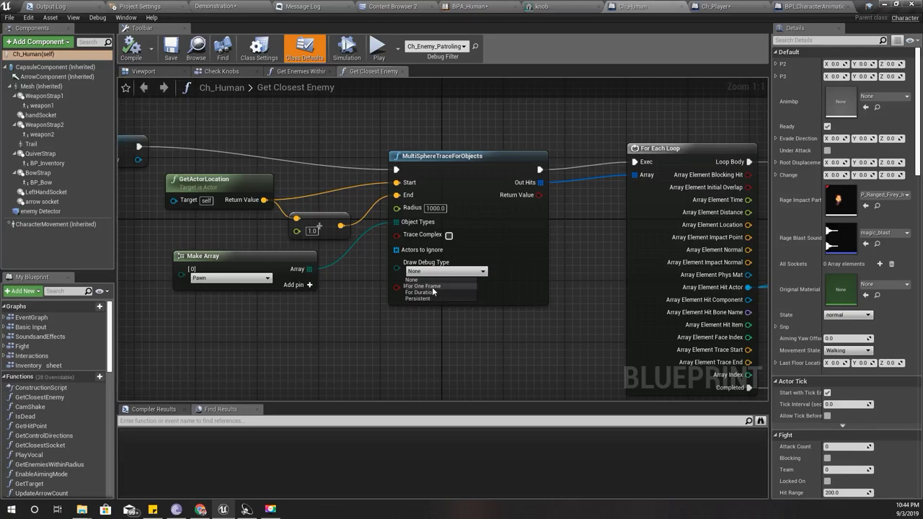
{"action": "left_click", "coordinate": [432, 286]}
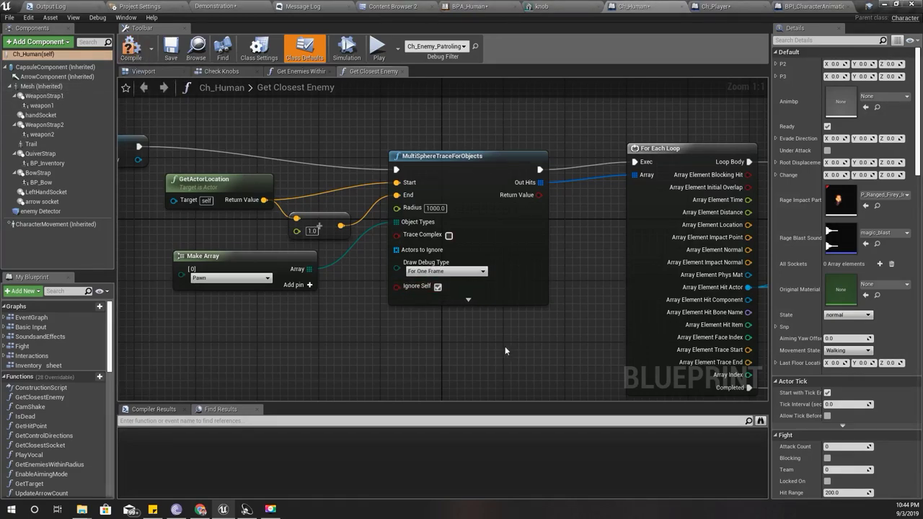
{"action": "left_click", "coordinate": [454, 278]}
{"action": "left_click", "coordinate": [436, 296]}
Bring the sphere trace node back into view, then return to the Demonstration level facing the tower.
{"action": "mouse_move", "coordinate": [544, 318]}
{"action": "right_mouse_down"}
{"action": "mouse_move", "coordinate": [433, 331]}
{"action": "mouse_move", "coordinate": [15, 328]}
{"action": "mouse_move", "coordinate": [555, 325]}
{"action": "right_mouse_up"}
{"action": "scroll", "coordinate": [555, 325], "scroll_direction": "down", "scroll_amount": 5}
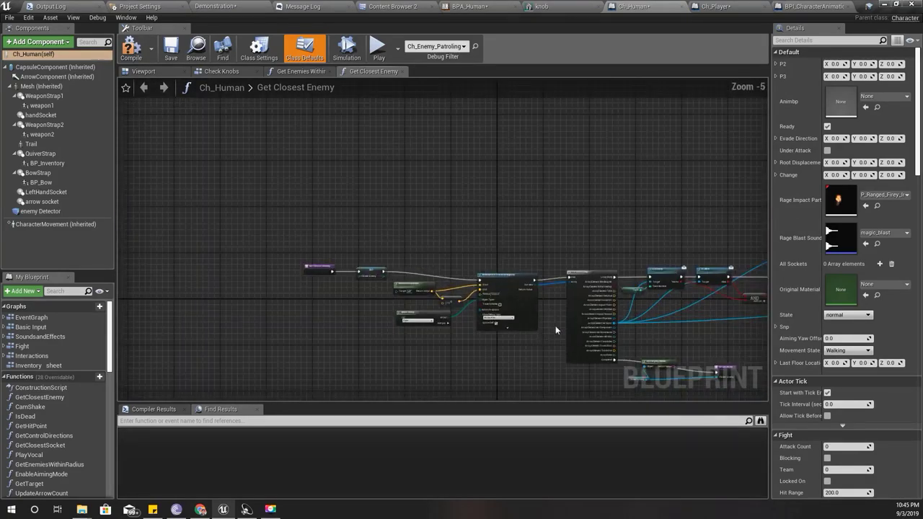
{"action": "scroll", "coordinate": [292, 294], "scroll_direction": "up", "scroll_amount": 1}
{"action": "scroll", "coordinate": [293, 293], "scroll_direction": "up", "scroll_amount": 1}
{"action": "scroll", "coordinate": [321, 283], "scroll_direction": "up", "scroll_amount": 1}
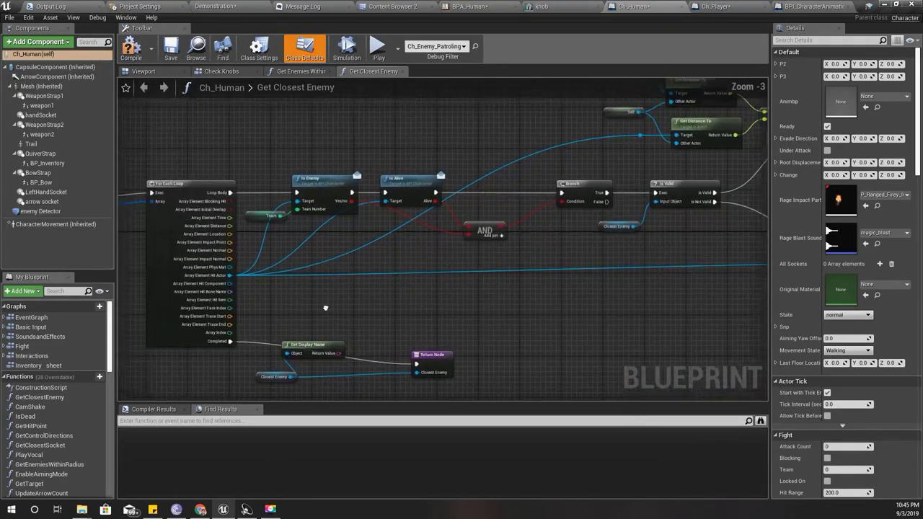
{"action": "scroll", "coordinate": [321, 283], "scroll_direction": "up", "scroll_amount": 1}
{"action": "mouse_move", "coordinate": [321, 284]}
{"action": "right_mouse_down"}
{"action": "mouse_move", "coordinate": [865, 328]}
{"action": "mouse_move", "coordinate": [666, 288]}
{"action": "right_mouse_up"}
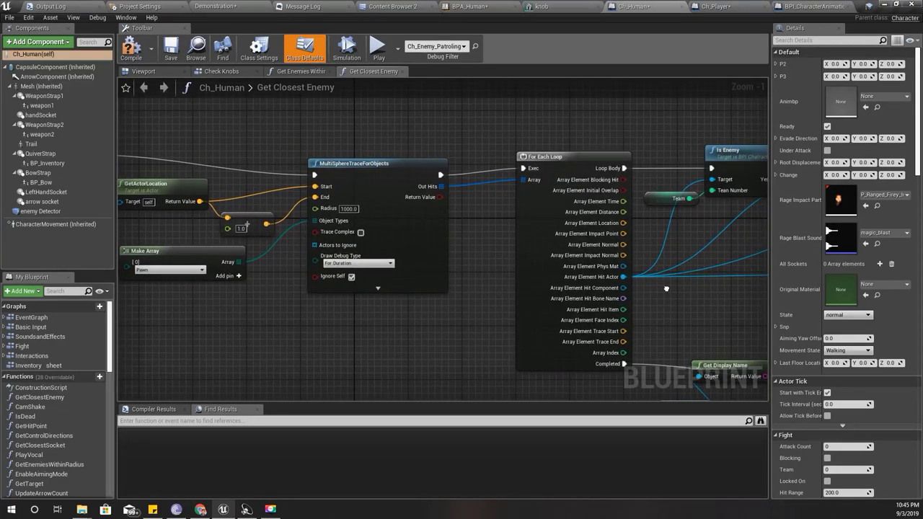
{"action": "left_click", "coordinate": [219, 6]}
{"action": "right_click_drag", "start_coordinate": [329, 85], "coordinate": [302, 101]}
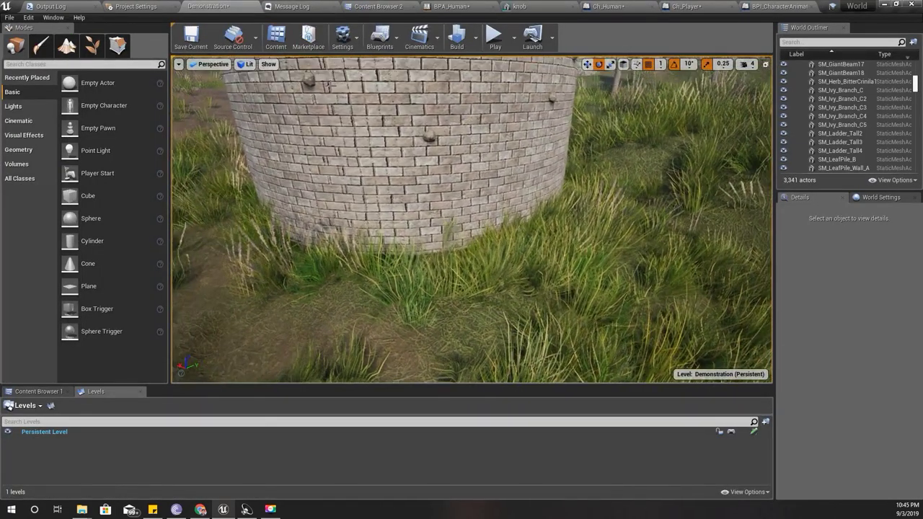
{"action": "key", "text": "F11"}
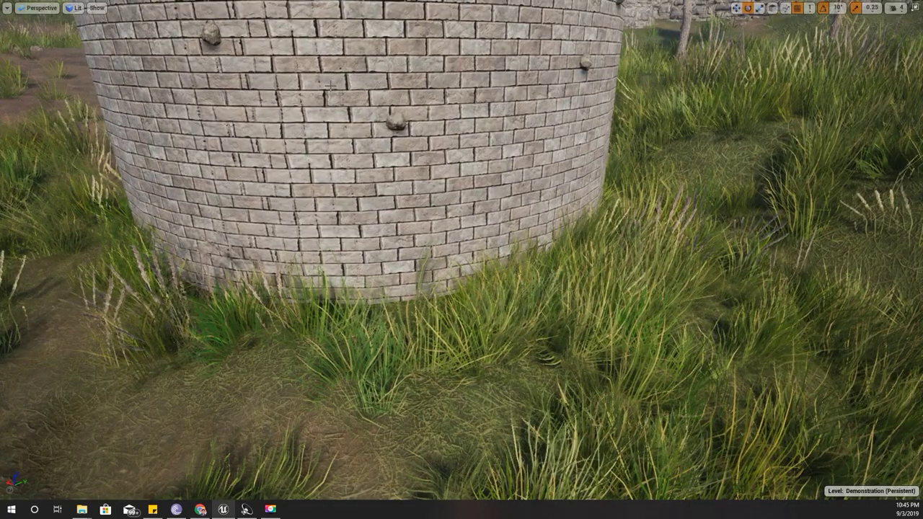
{"action": "key", "text": "alt+p"}
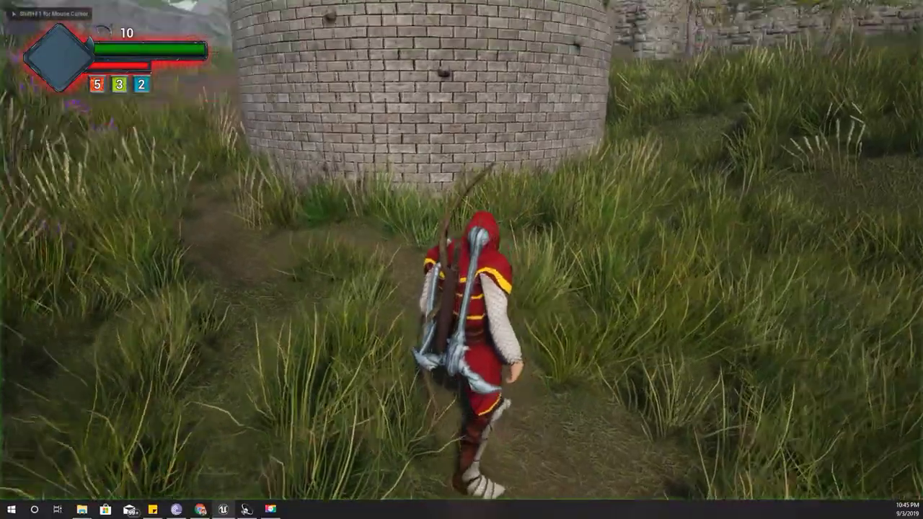
{"action": "key", "text": "w"}
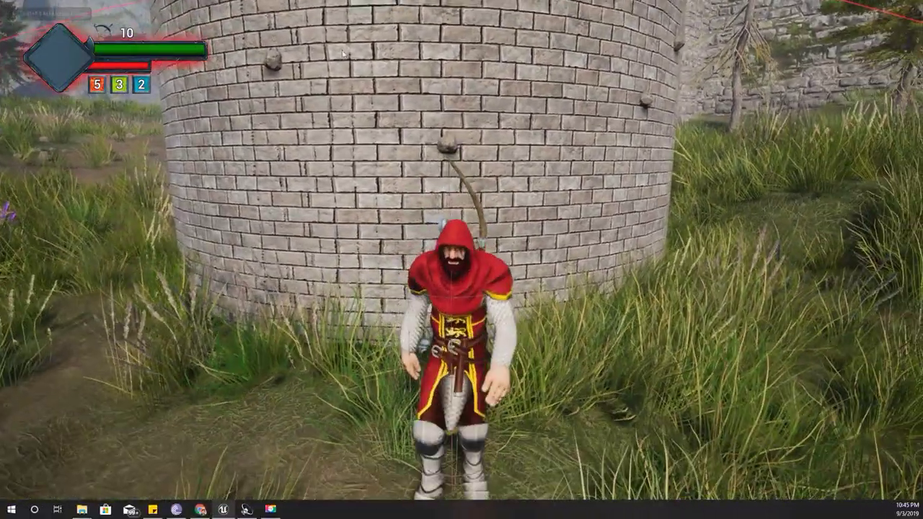
{"action": "key", "text": "Escape"}
{"action": "key", "text": "F11"}
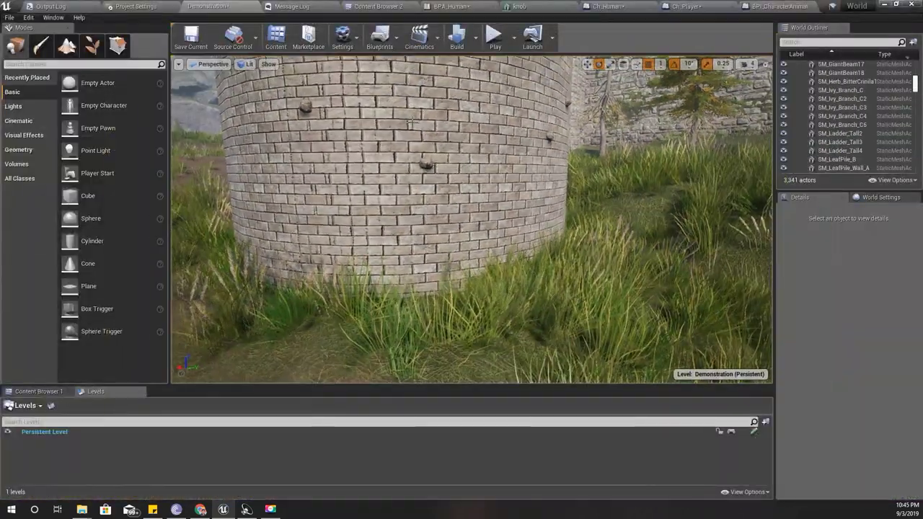
Set Ch_Human's Get Closest Enemy trace debug drawing to None and inspect the Get Enemies Within Radius trace.
{"action": "left_click", "coordinate": [614, 6]}
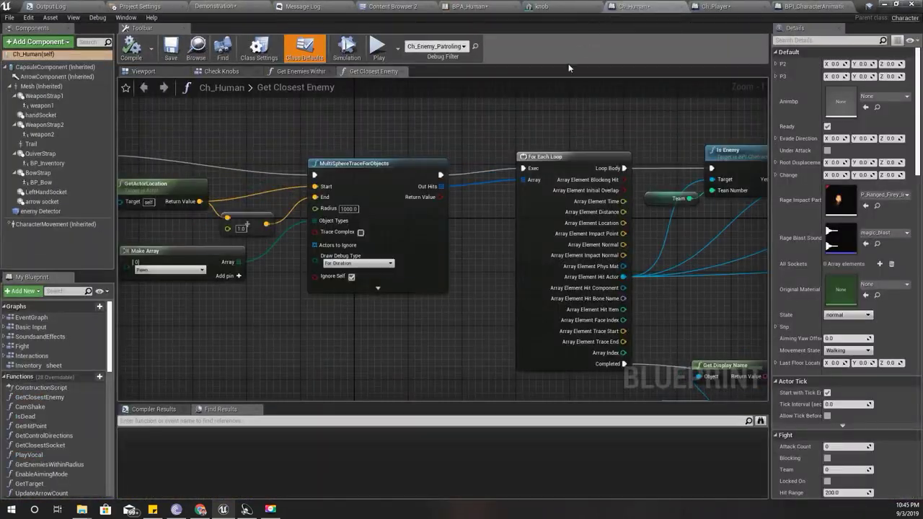
{"action": "left_click", "coordinate": [345, 264]}
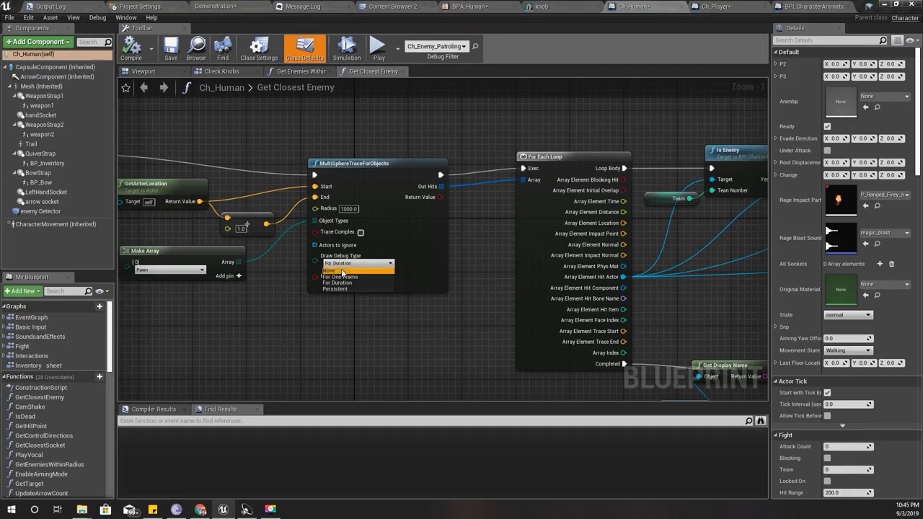
{"action": "left_click", "coordinate": [336, 270]}
{"action": "left_click", "coordinate": [301, 73]}
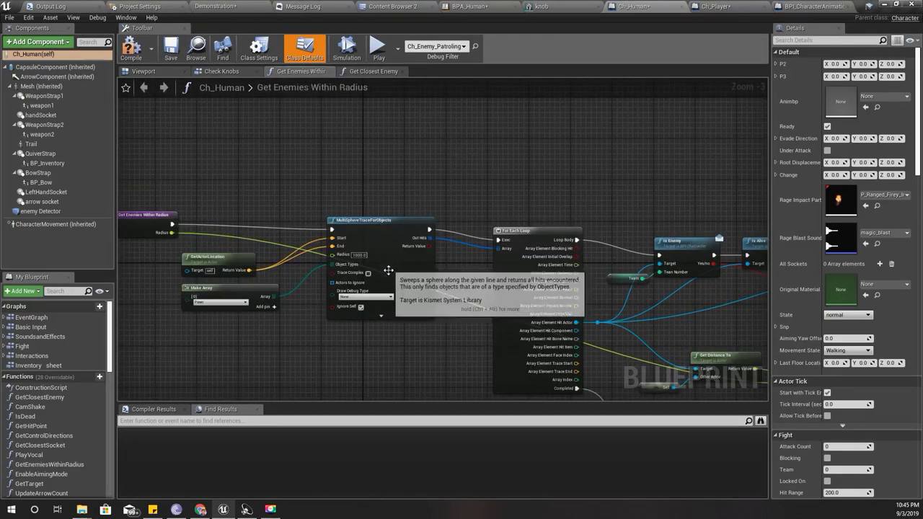
{"action": "right_click_drag", "start_coordinate": [425, 301], "coordinate": [94, 303]}
{"action": "right_click_drag", "start_coordinate": [115, 248], "coordinate": [544, 303]}
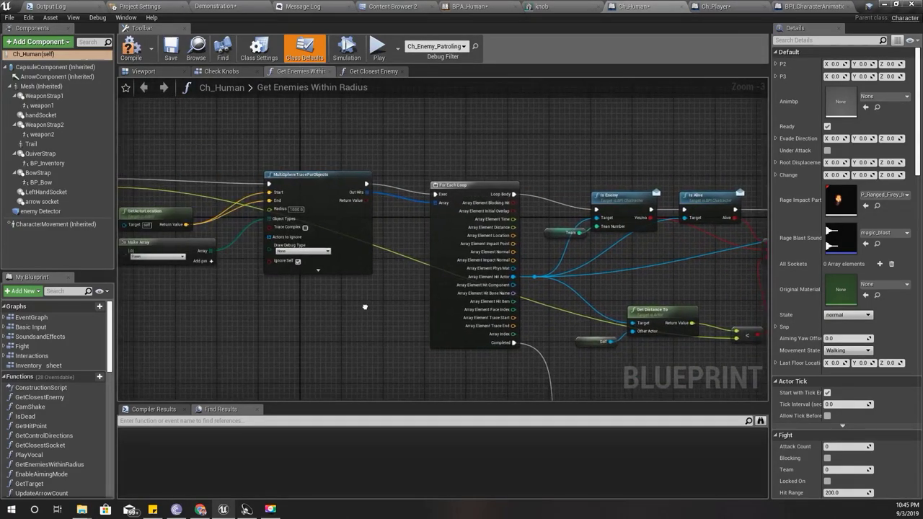
{"action": "scroll", "coordinate": [544, 303], "scroll_direction": "up", "scroll_amount": 2}
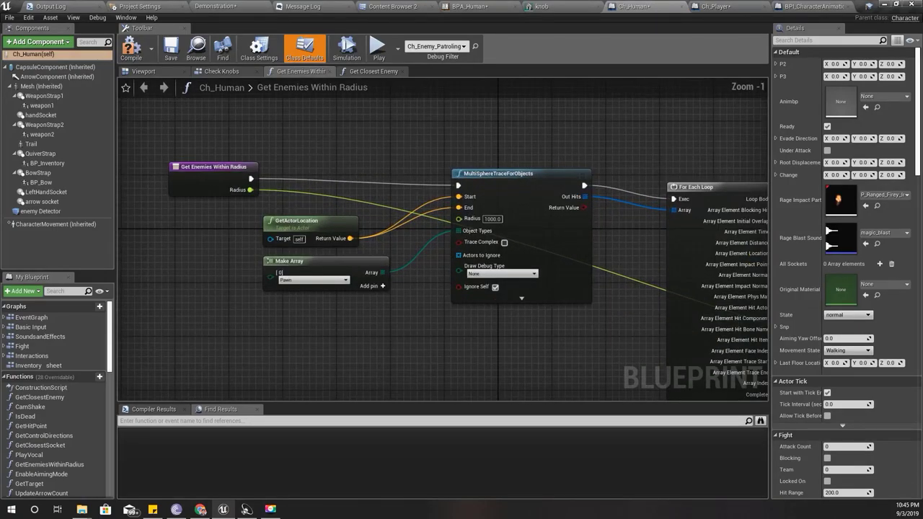
Set the Check Knobs sphere trace's Draw Debug Type to For Duration, then view the level full-screen.
{"action": "left_click", "coordinate": [232, 71]}
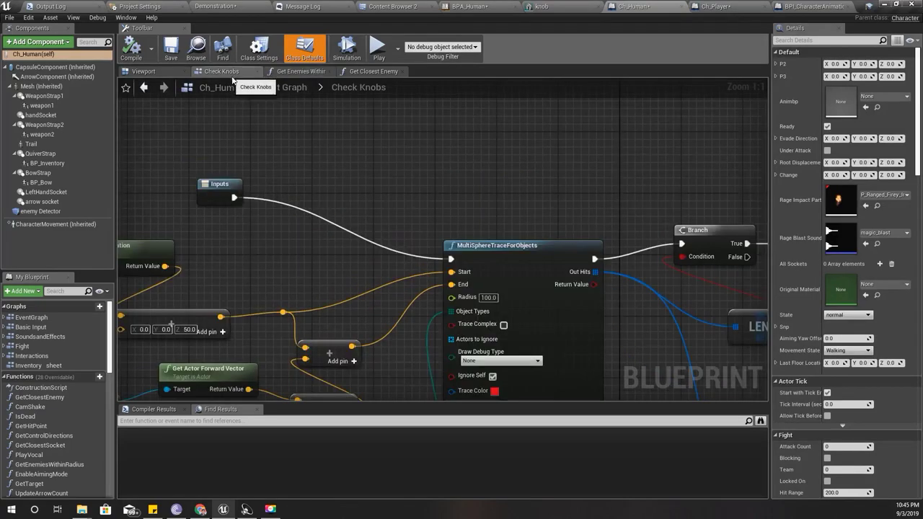
{"action": "right_click_drag", "start_coordinate": [362, 338], "coordinate": [390, 205]}
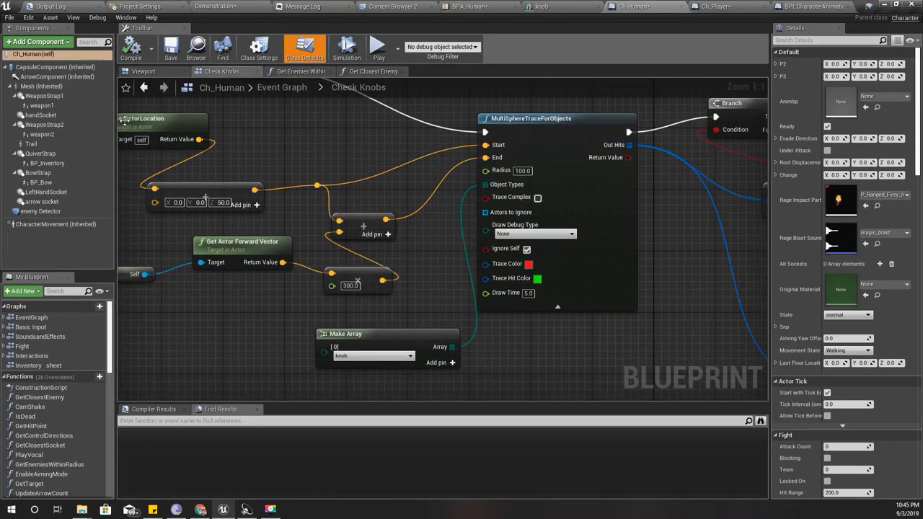
{"action": "left_click", "coordinate": [554, 235]}
{"action": "left_click", "coordinate": [509, 254]}
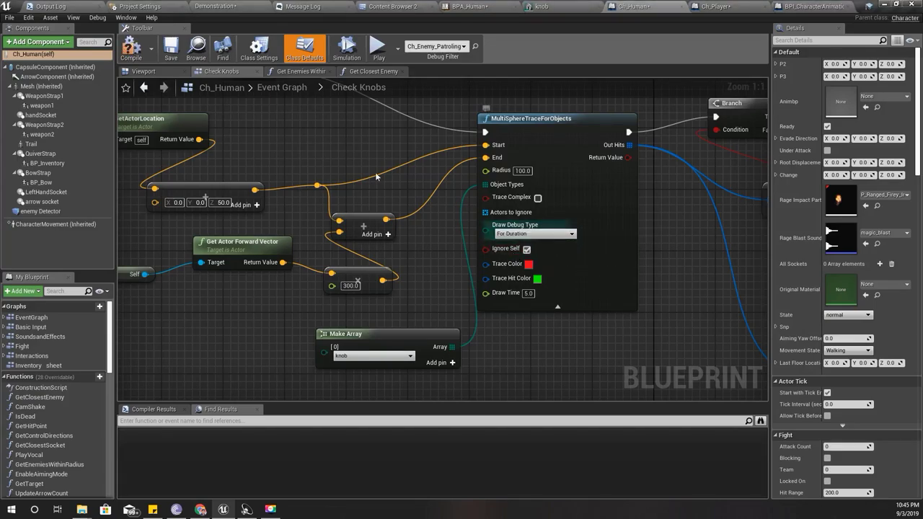
{"action": "left_click", "coordinate": [219, 5]}
{"action": "key", "text": "F11"}
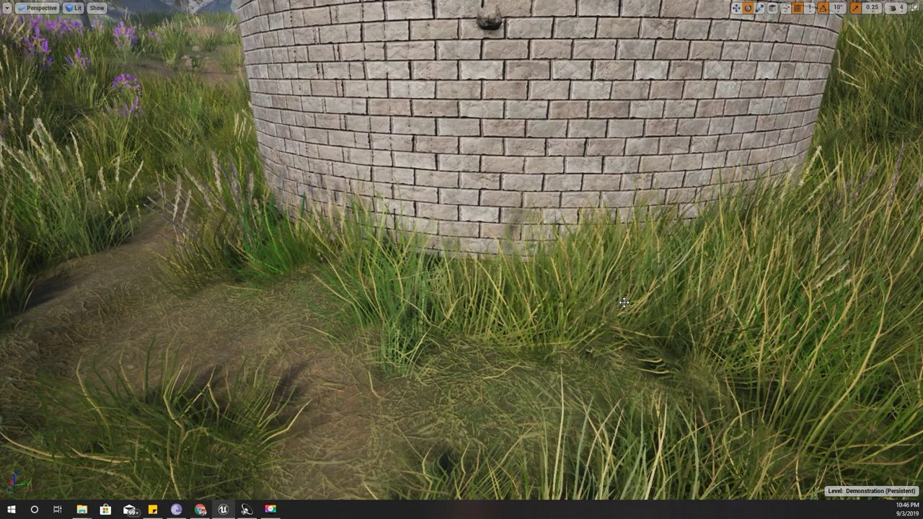
Play-test climbing the tower twice to watch the knob-trace debug lines, then restore the normal editor layout.
{"action": "key", "text": "alt+p"}
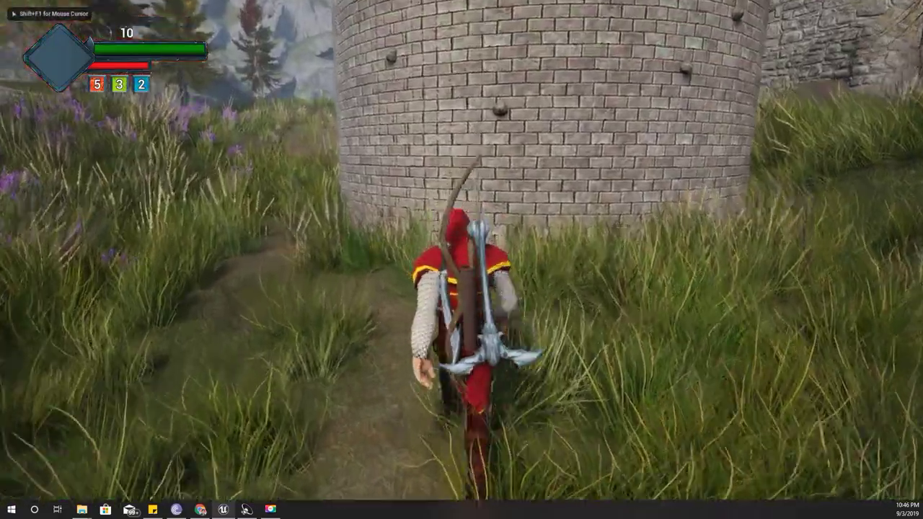
{"action": "key", "text": "a"}
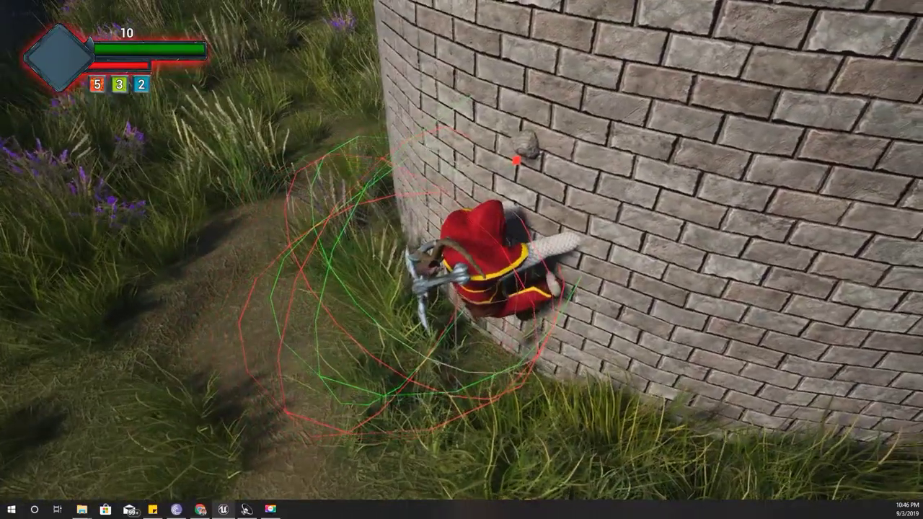
{"action": "key", "text": "shift+F1"}
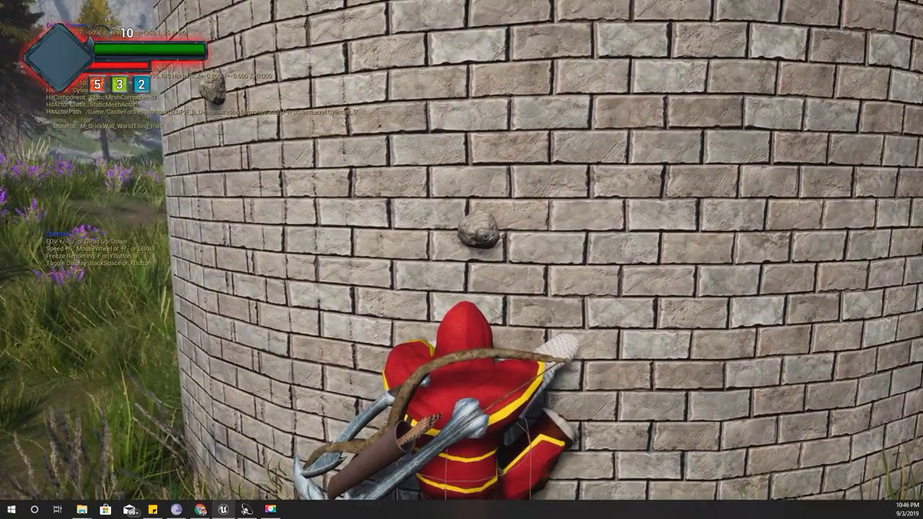
{"action": "key", "text": "Escape"}
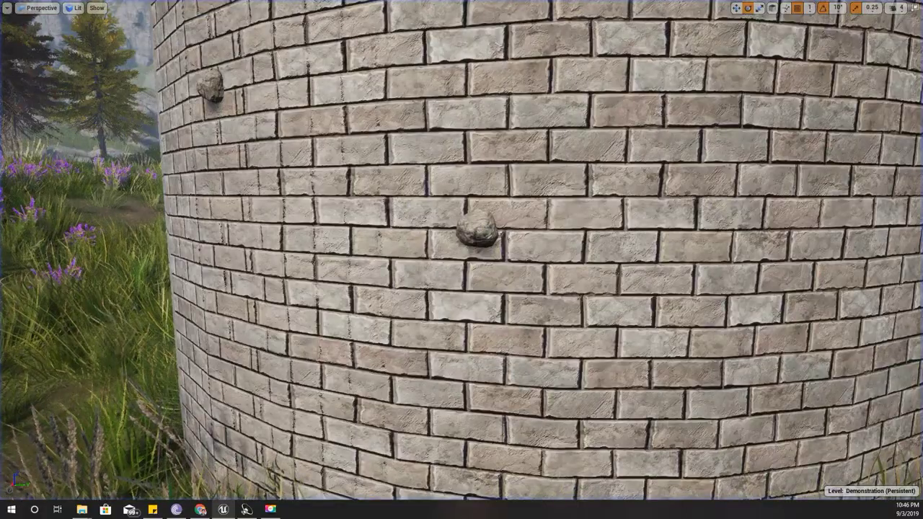
{"action": "right_click_drag", "start_coordinate": [396, 333], "coordinate": [403, 389]}
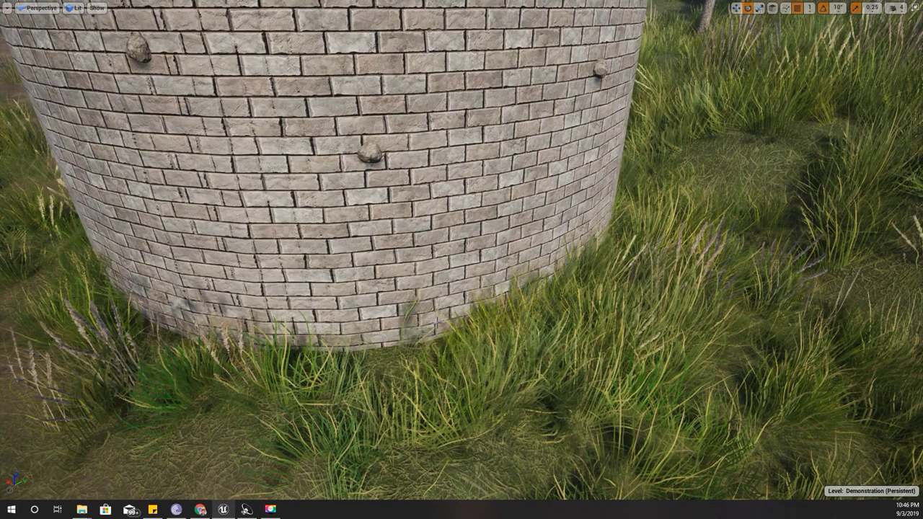
{"action": "key", "text": "alt+p"}
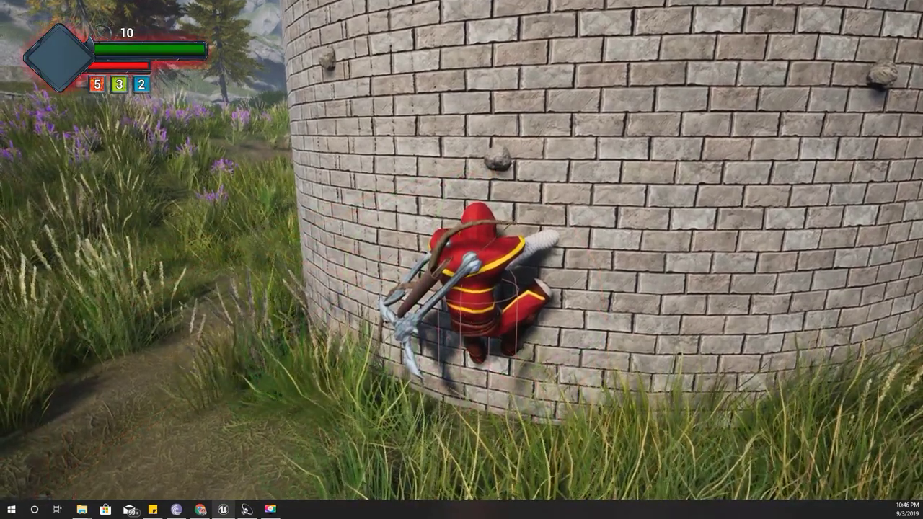
{"action": "key", "text": "Escape"}
{"action": "right_click_drag", "start_coordinate": [692, 216], "coordinate": [694, 290]}
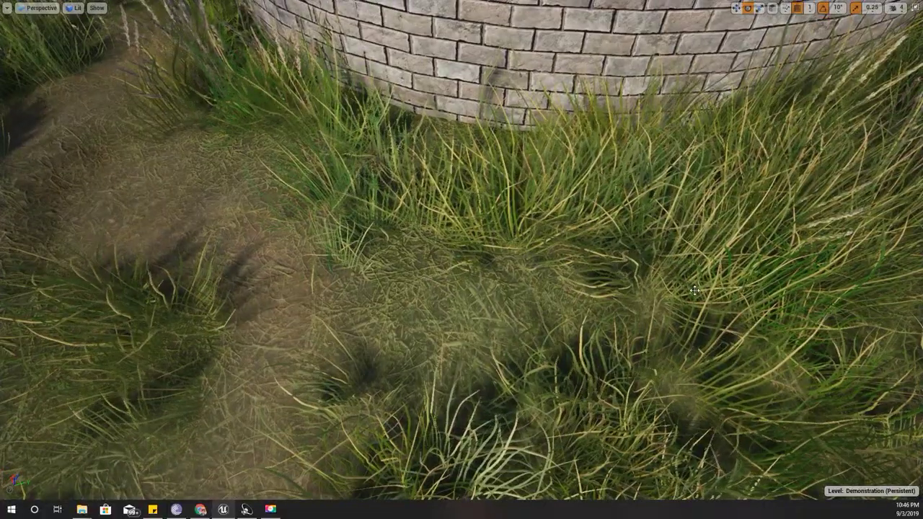
{"action": "key", "text": "F11"}
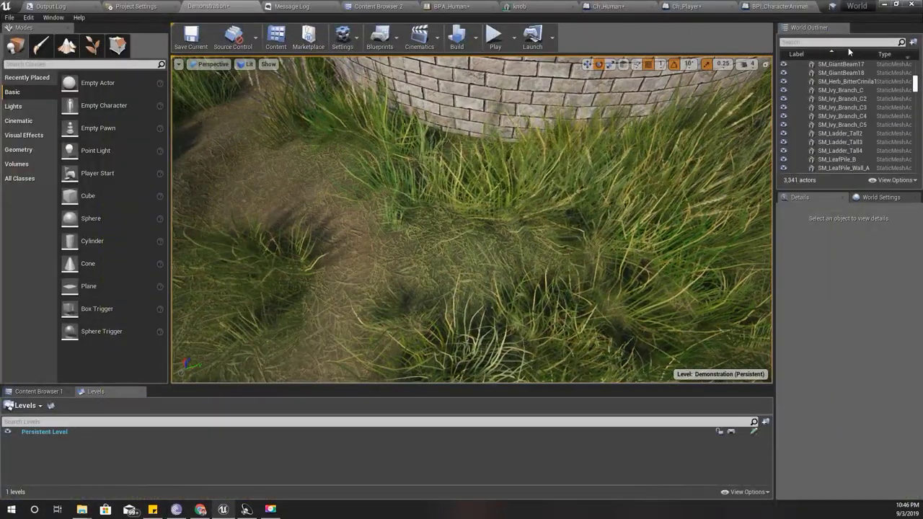
In Ch_Human's Check Knobs graph, shift Update Movement State, Set Movement Mode and Stop Anim Montage left.
{"action": "left_click", "coordinate": [634, 6]}
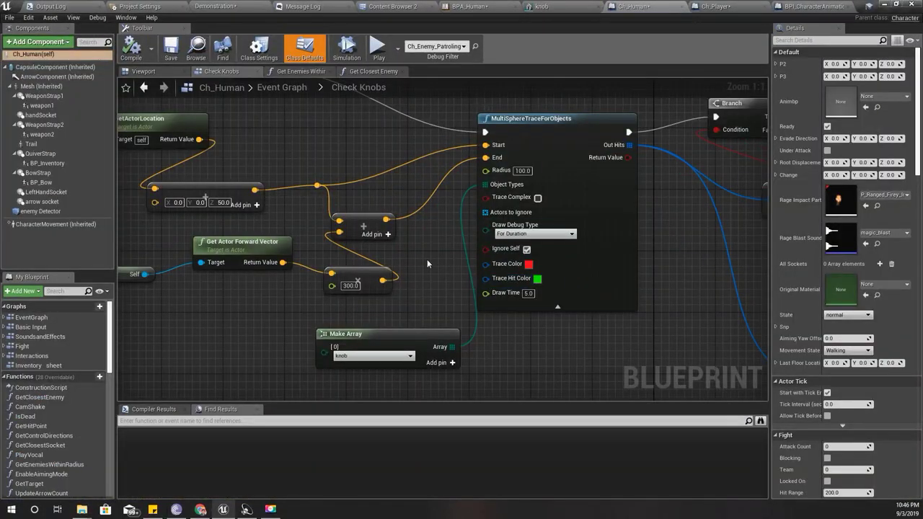
{"action": "right_click_drag", "start_coordinate": [427, 259], "coordinate": [613, 396]}
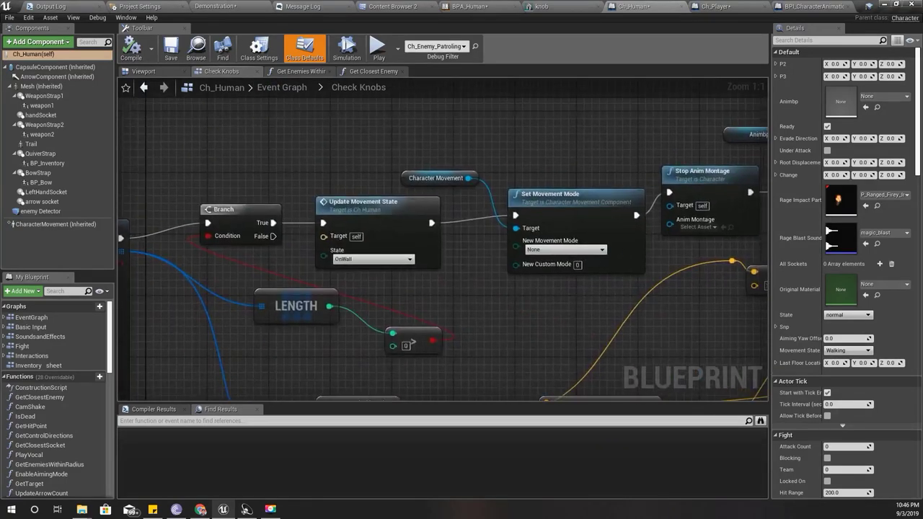
{"action": "mouse_move", "coordinate": [411, 321]}
{"action": "right_mouse_down"}
{"action": "mouse_move", "coordinate": [371, 276]}
{"action": "mouse_move", "coordinate": [436, 222]}
{"action": "right_mouse_up"}
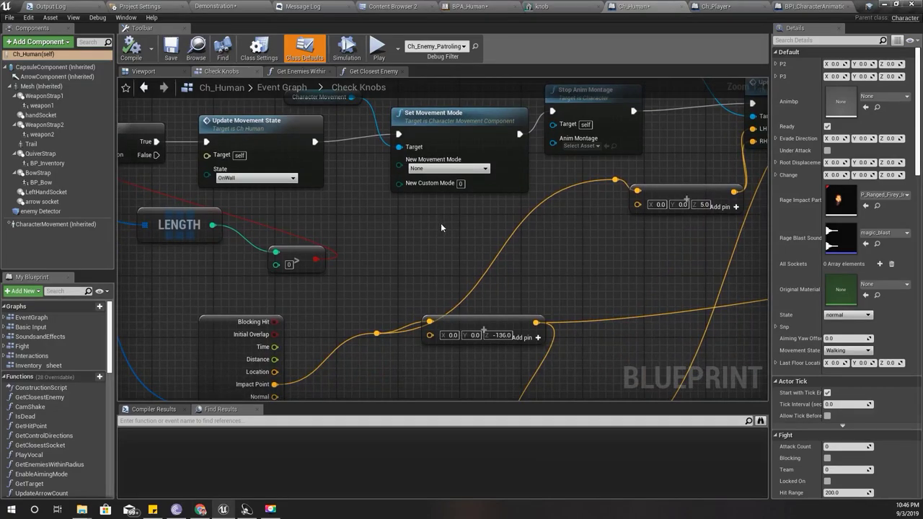
{"action": "mouse_move", "coordinate": [458, 206]}
{"action": "right_mouse_down"}
{"action": "mouse_move", "coordinate": [641, 119]}
{"action": "mouse_move", "coordinate": [637, 126]}
{"action": "right_mouse_up"}
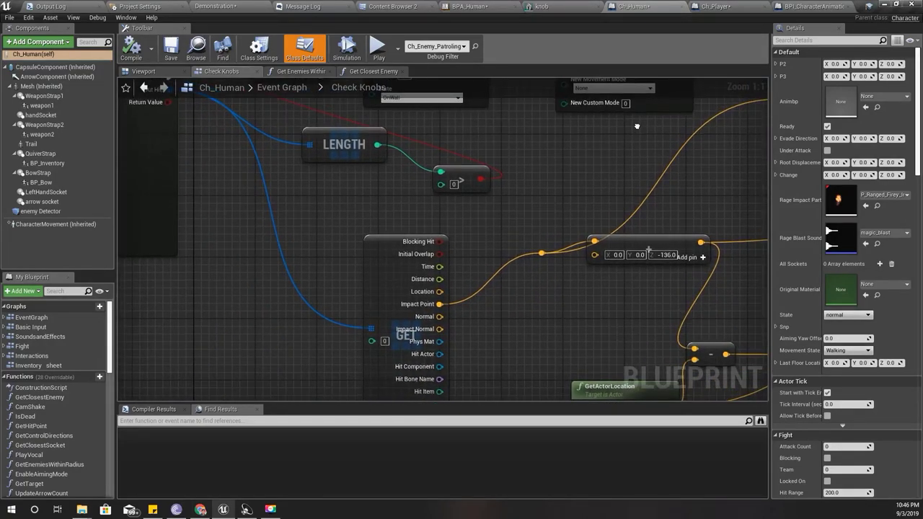
{"action": "right_click_drag", "start_coordinate": [432, 180], "coordinate": [261, 323]}
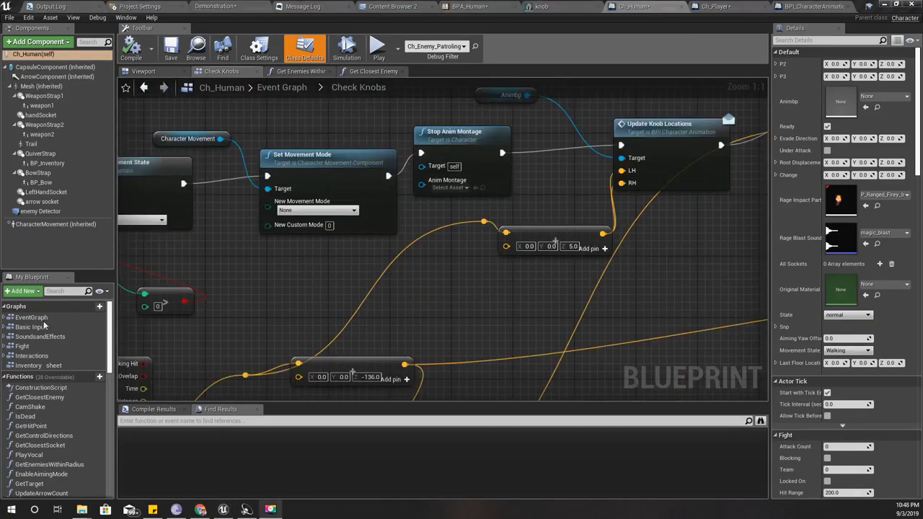
{"action": "left_click_drag", "start_coordinate": [243, 130], "coordinate": [486, 202]}
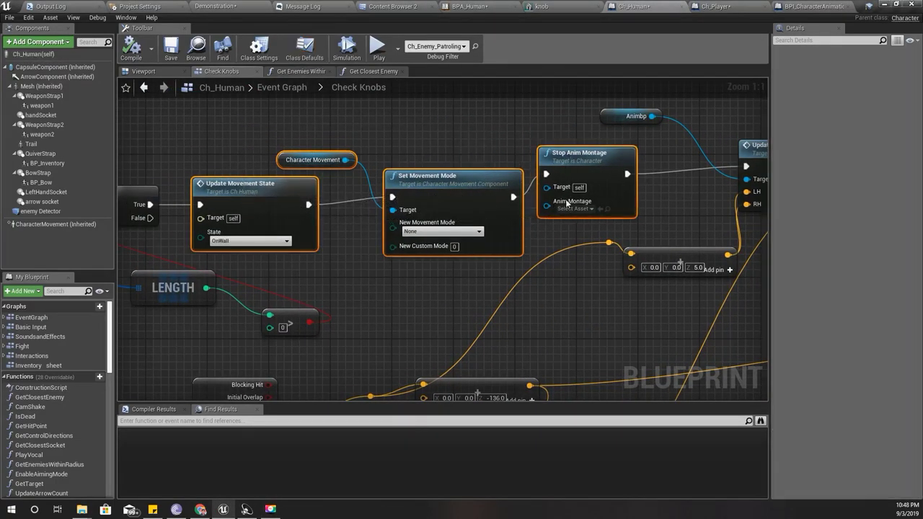
{"action": "left_click", "coordinate": [595, 155], "text": "ctrl"}
{"action": "mouse_move", "coordinate": [595, 155]}
{"action": "left_mouse_down"}
{"action": "mouse_move", "coordinate": [539, 146]}
{"action": "mouse_move", "coordinate": [629, 167]}
{"action": "left_mouse_up"}
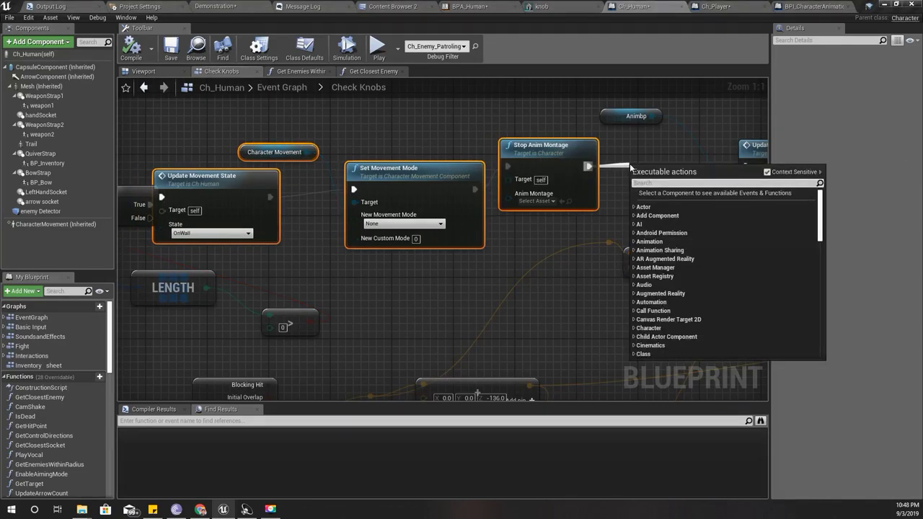
Insert a Print String after Stop Anim Montage showing the location vector for Duration 100.
{"action": "type", "text": "print"}
{"action": "key", "text": "Return"}
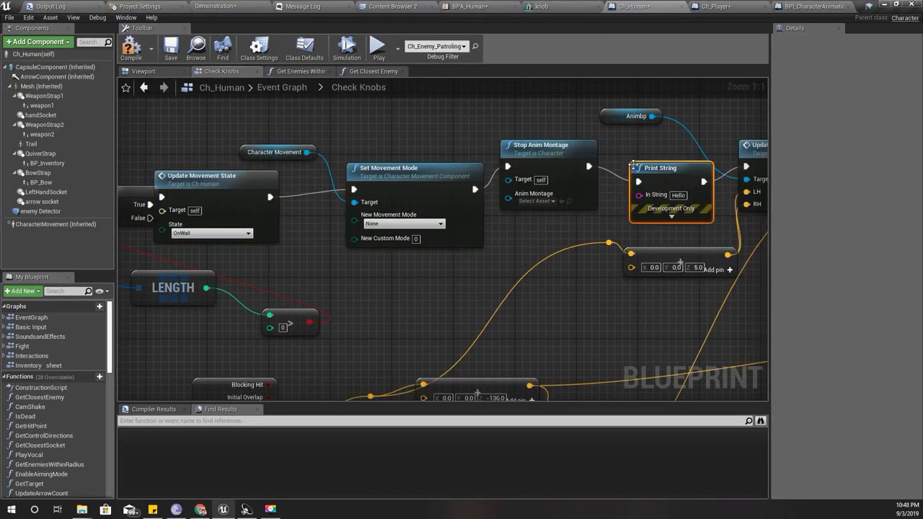
{"action": "mouse_move", "coordinate": [623, 250]}
{"action": "left_mouse_down"}
{"action": "mouse_move", "coordinate": [639, 195]}
{"action": "mouse_move", "coordinate": [668, 152]}
{"action": "left_mouse_up"}
{"action": "left_click", "coordinate": [678, 209]}
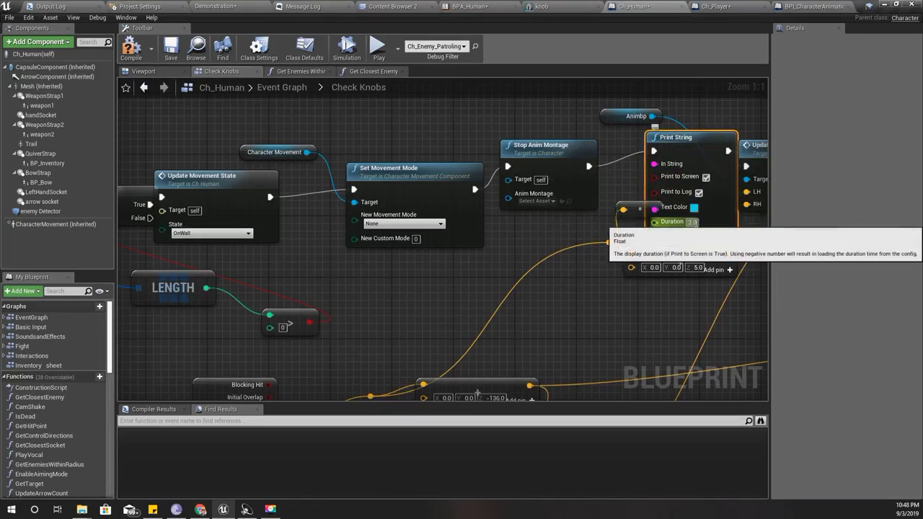
{"action": "type", "text": "100"}
{"action": "key", "text": "Return"}
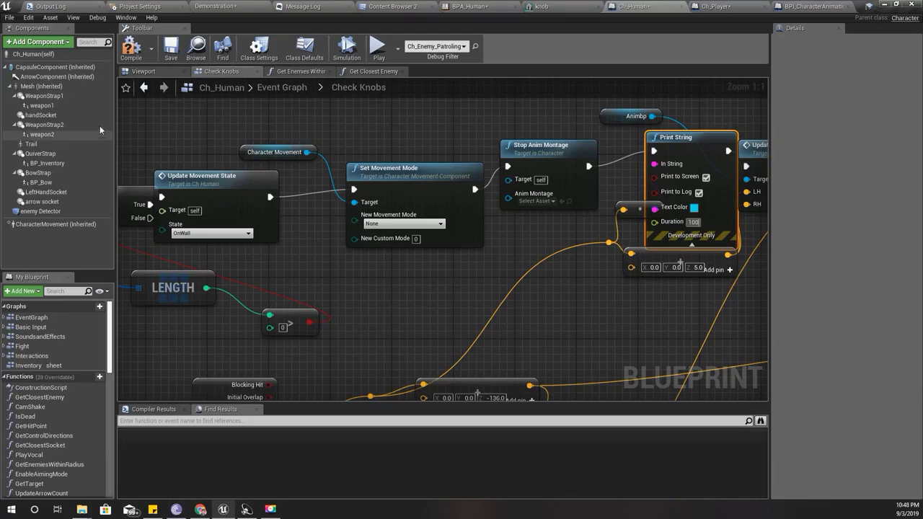
{"action": "left_click", "coordinate": [226, 5]}
{"action": "key", "text": "F11"}
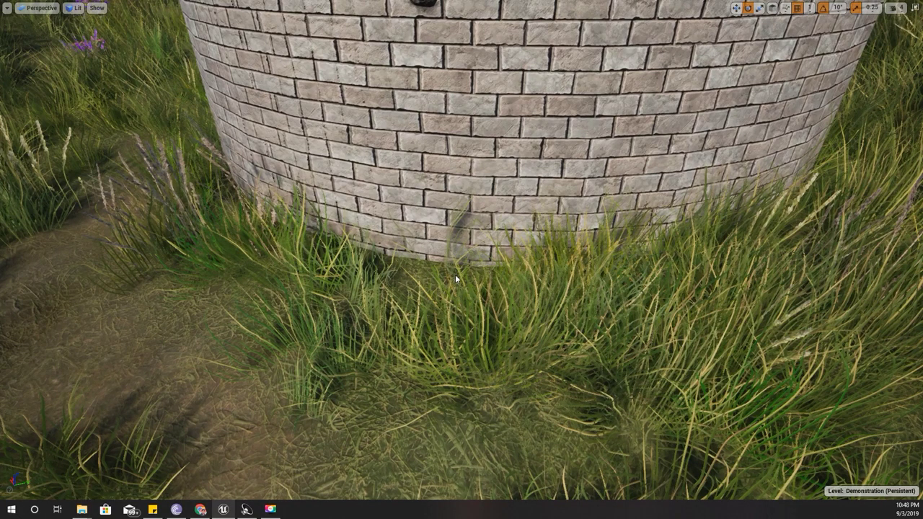
Walk the archer to the tower and climb so knob coordinates print on screen, then exit full-screen.
{"action": "key", "text": "alt+p"}
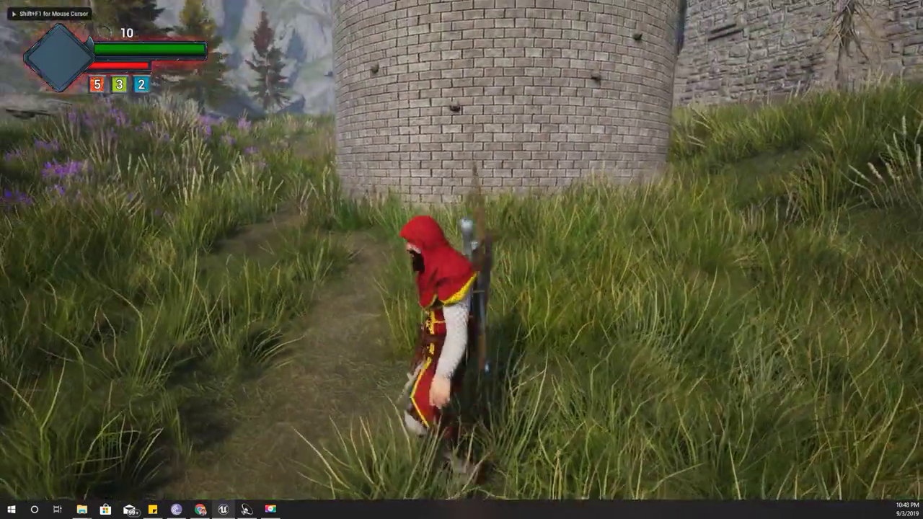
{"action": "key", "text": "w"}
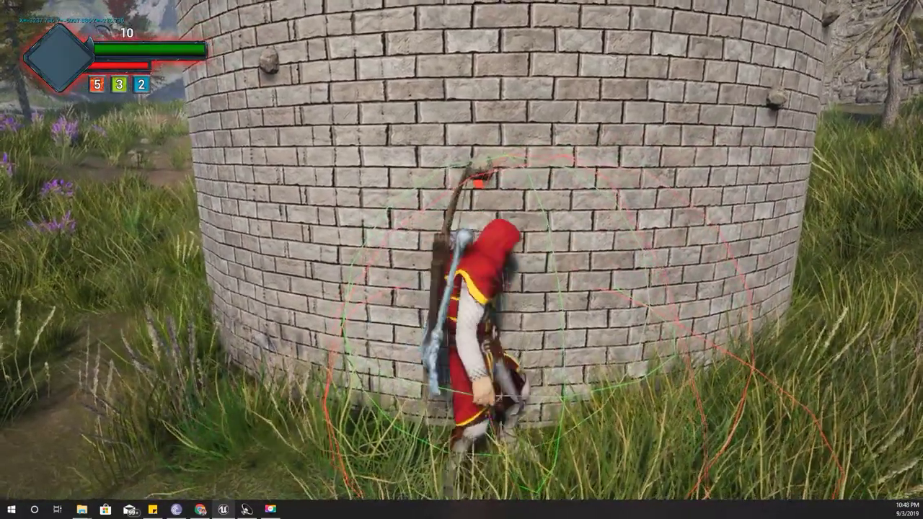
{"action": "key", "text": "w"}
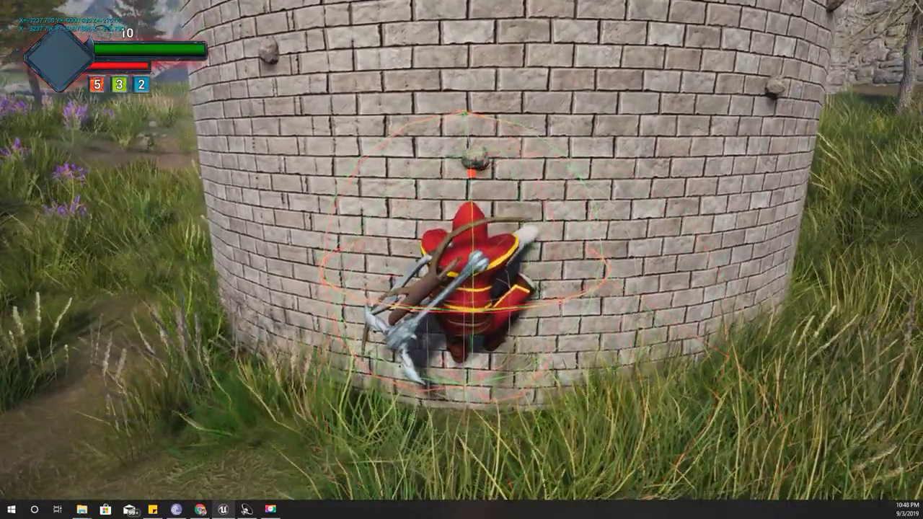
{"action": "key", "text": "space"}
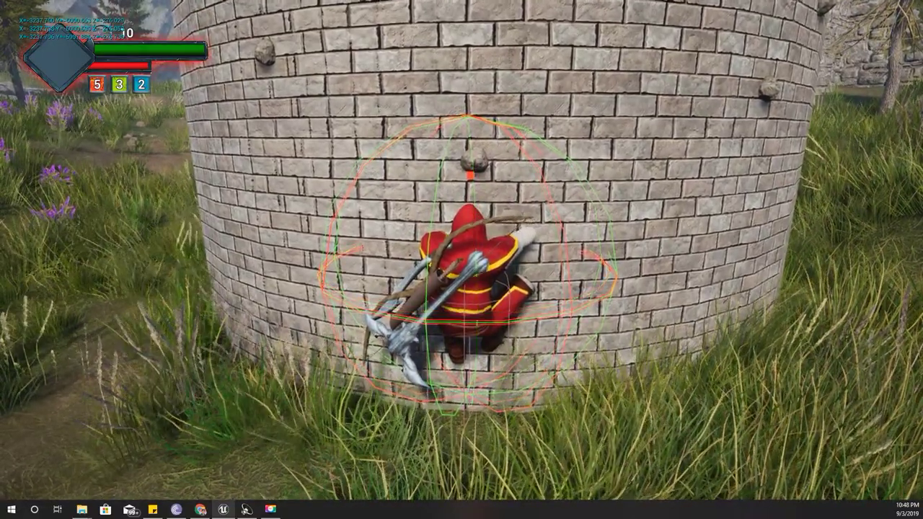
{"action": "key", "text": "space"}
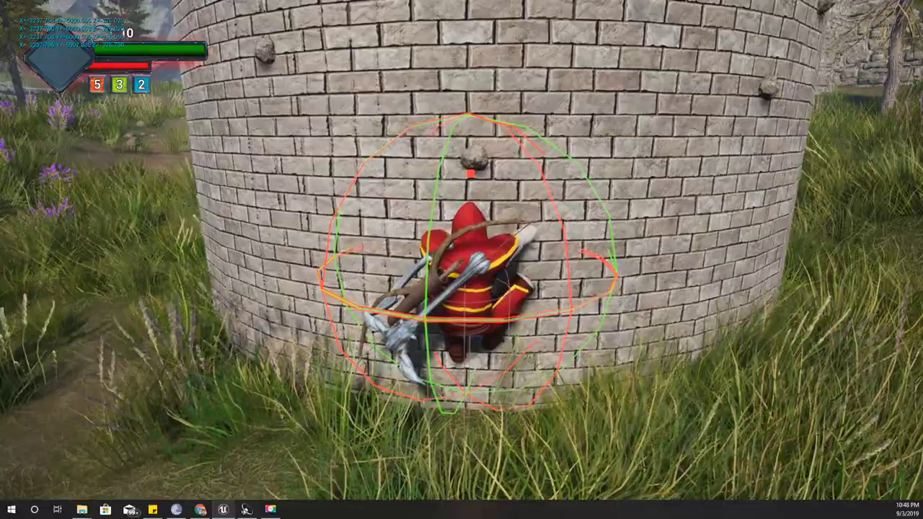
{"action": "key", "text": "space"}
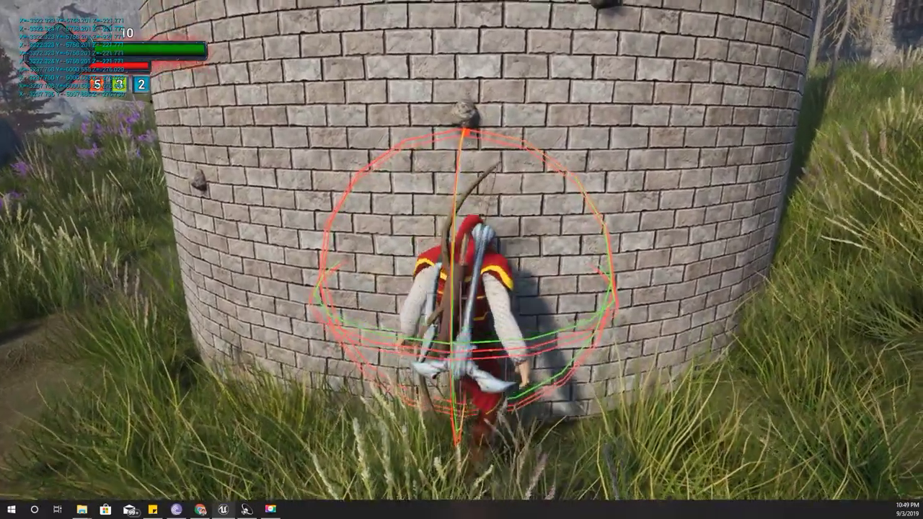
{"action": "key", "text": "w"}
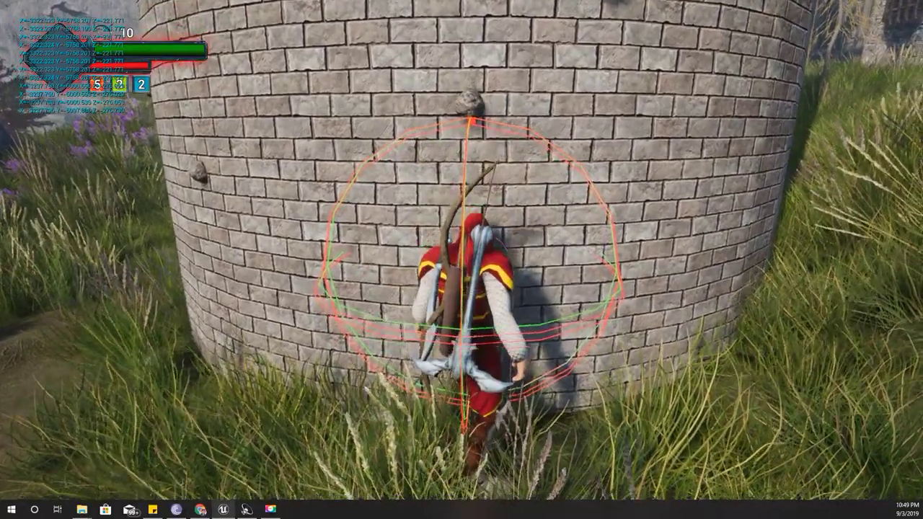
{"action": "key", "text": "Escape"}
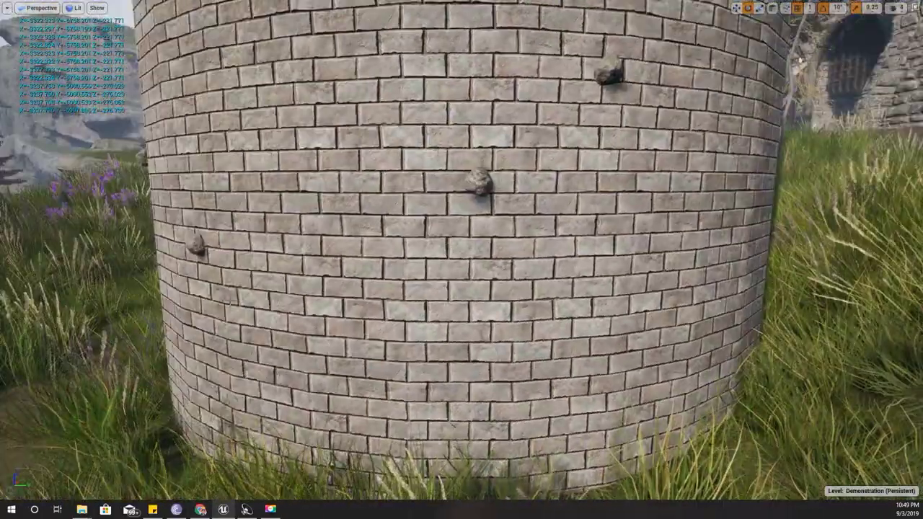
{"action": "key", "text": "F11"}
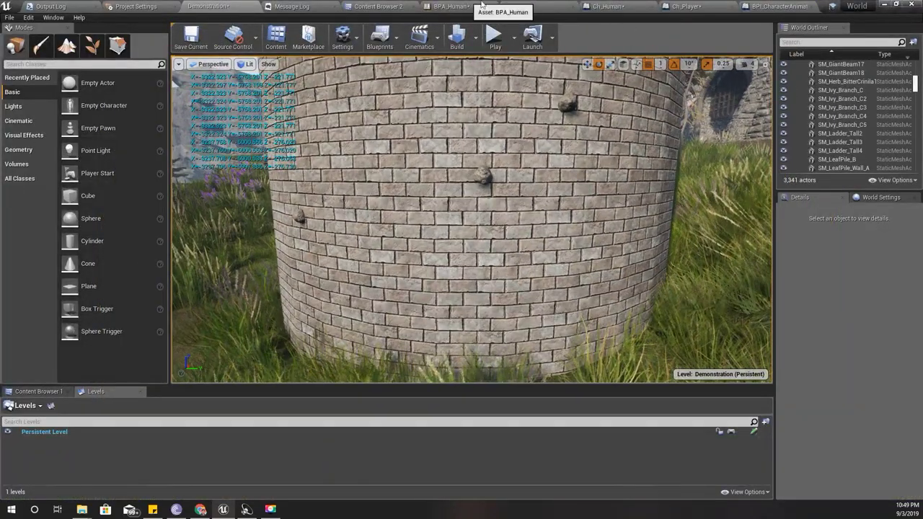
Reconnect Stop Anim Montage directly to Update Knob Locations and delete the conversion and Print String nodes.
{"action": "left_click", "coordinate": [613, 7]}
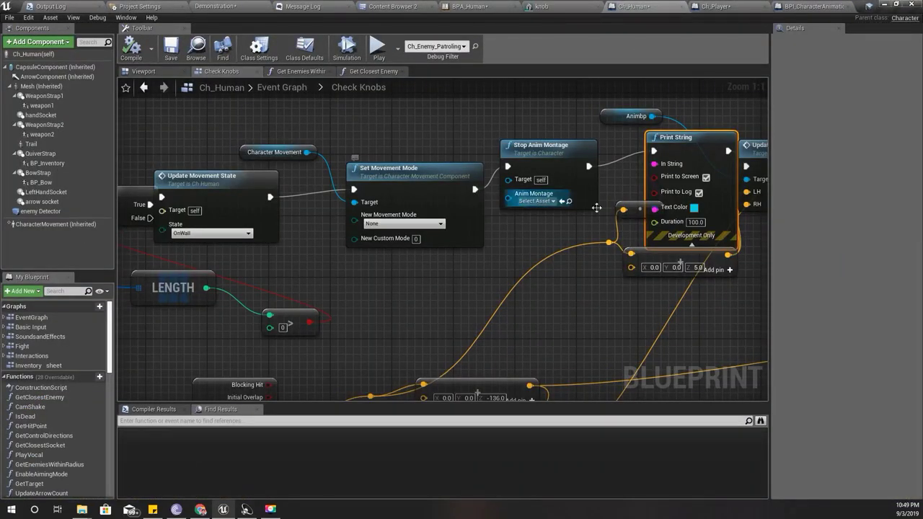
{"action": "right_click_drag", "start_coordinate": [459, 212], "coordinate": [278, 233]}
{"action": "left_click_drag", "start_coordinate": [408, 186], "coordinate": [567, 187]}
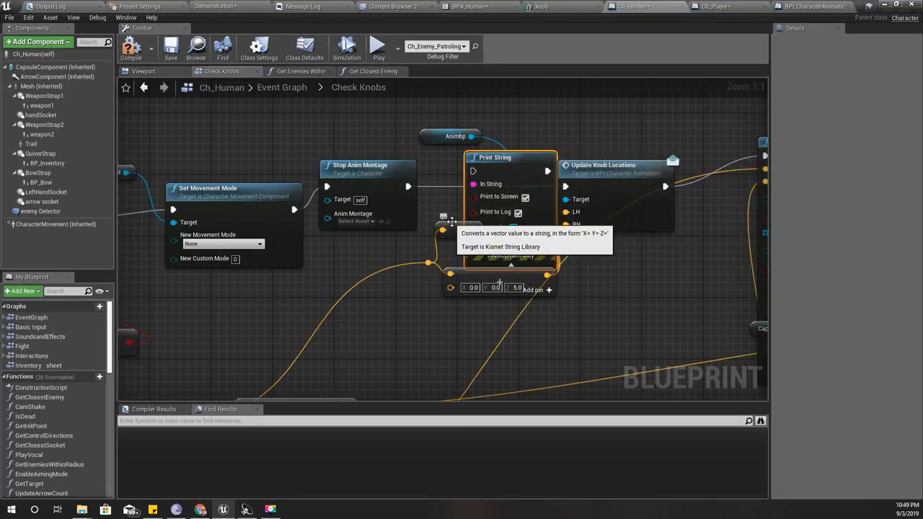
{"action": "left_click", "coordinate": [453, 224]}
{"action": "key", "text": "Delete"}
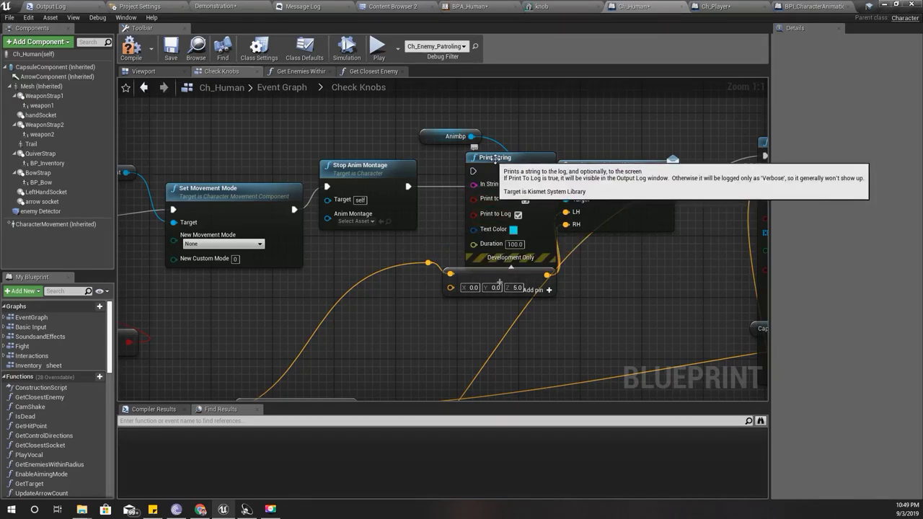
{"action": "left_click", "coordinate": [494, 157]}
{"action": "key", "text": "Delete"}
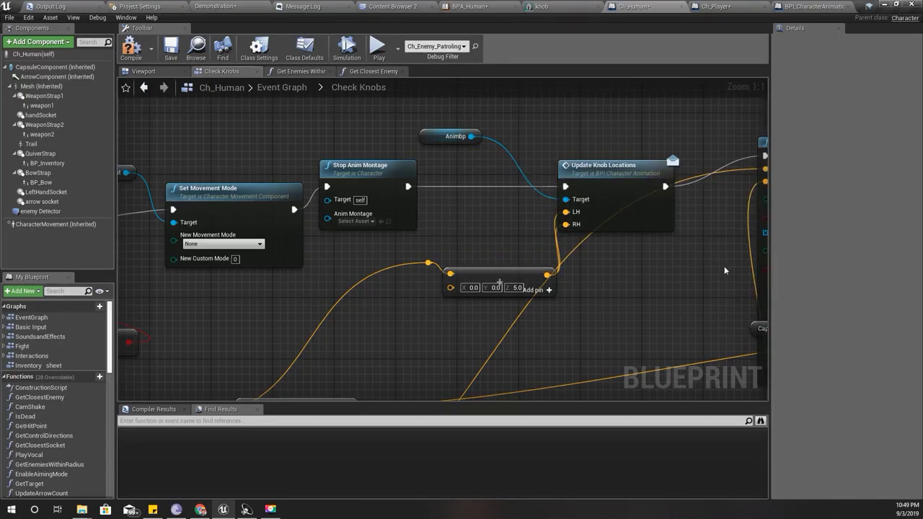
{"action": "left_click", "coordinate": [467, 7]}
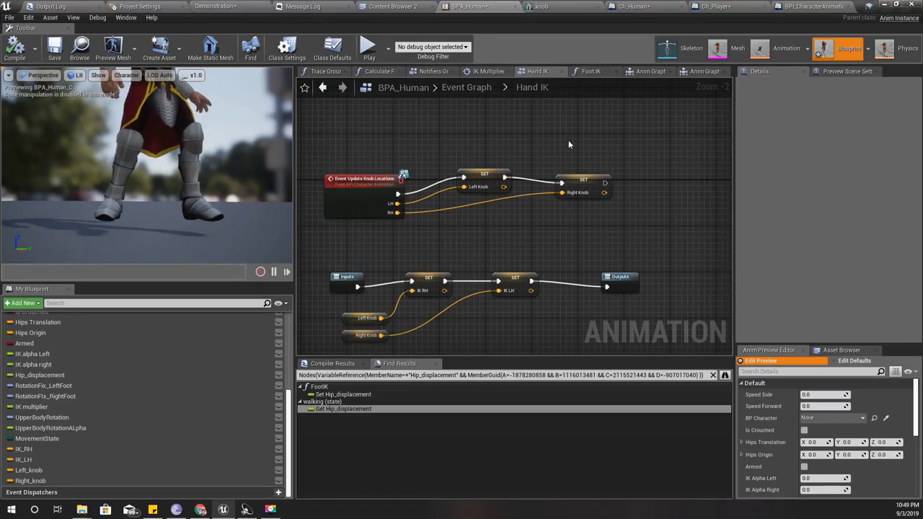
Shift the Left and Right Knob SET nodes right and add a Print String after Knob Locations.
{"action": "right_click_drag", "start_coordinate": [568, 140], "coordinate": [505, 133]}
{"action": "left_click_drag", "start_coordinate": [415, 155], "coordinate": [507, 191]}
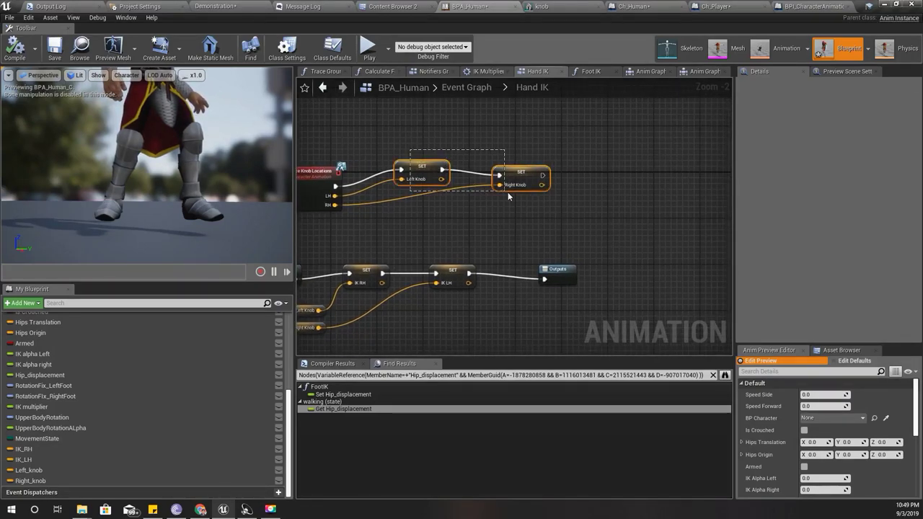
{"action": "left_click_drag", "start_coordinate": [421, 167], "coordinate": [526, 178]}
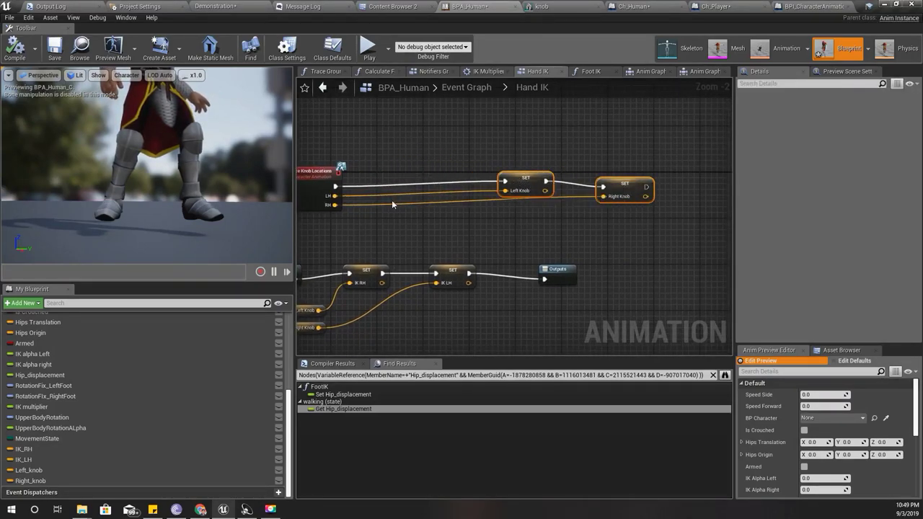
{"action": "mouse_move", "coordinate": [338, 182]}
{"action": "left_mouse_down"}
{"action": "mouse_move", "coordinate": [386, 179]}
{"action": "mouse_move", "coordinate": [335, 186]}
{"action": "left_mouse_up"}
{"action": "left_click", "coordinate": [394, 133]}
{"action": "left_click", "coordinate": [405, 148]}
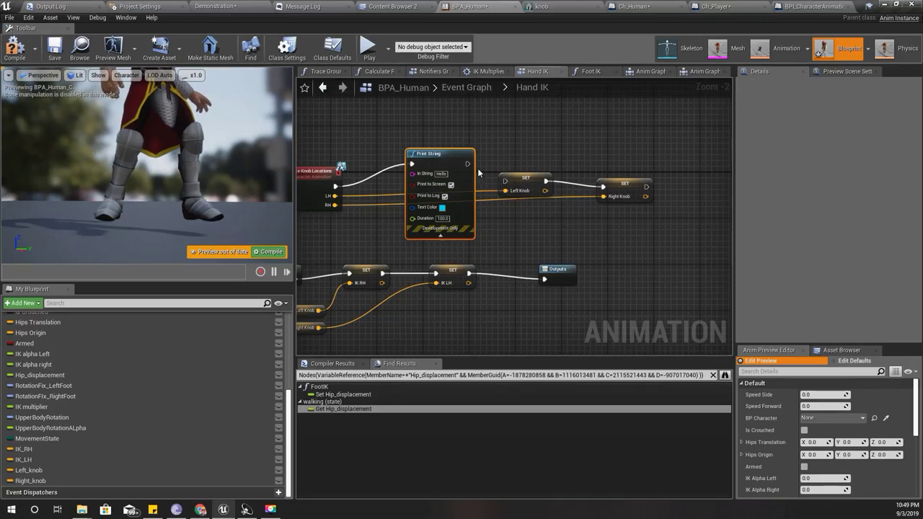
Wire Print String into the Left Knob SET, feed it the LH location, and compile.
{"action": "left_click_drag", "start_coordinate": [467, 163], "coordinate": [504, 181]}
{"action": "scroll", "coordinate": [512, 227], "scroll_direction": "up", "scroll_amount": 2}
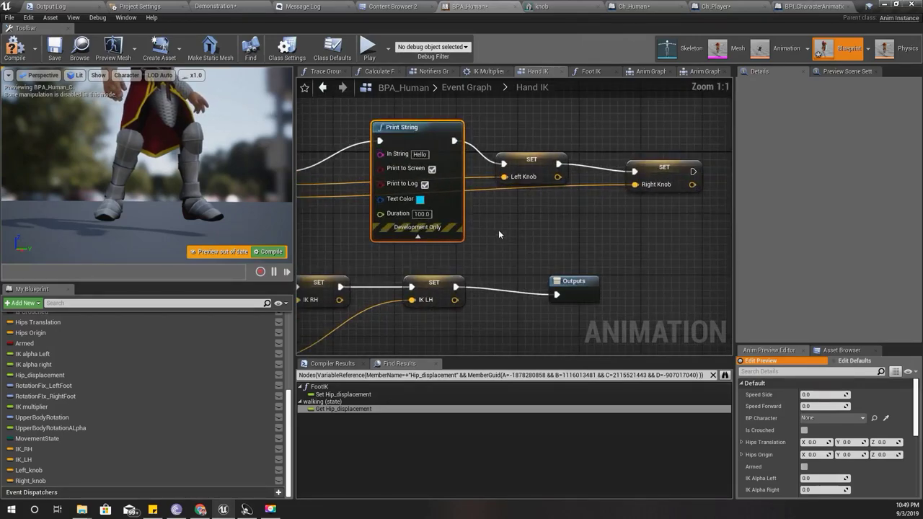
{"action": "right_click_drag", "start_coordinate": [498, 229], "coordinate": [664, 209]}
{"action": "left_click_drag", "start_coordinate": [447, 165], "coordinate": [547, 134]}
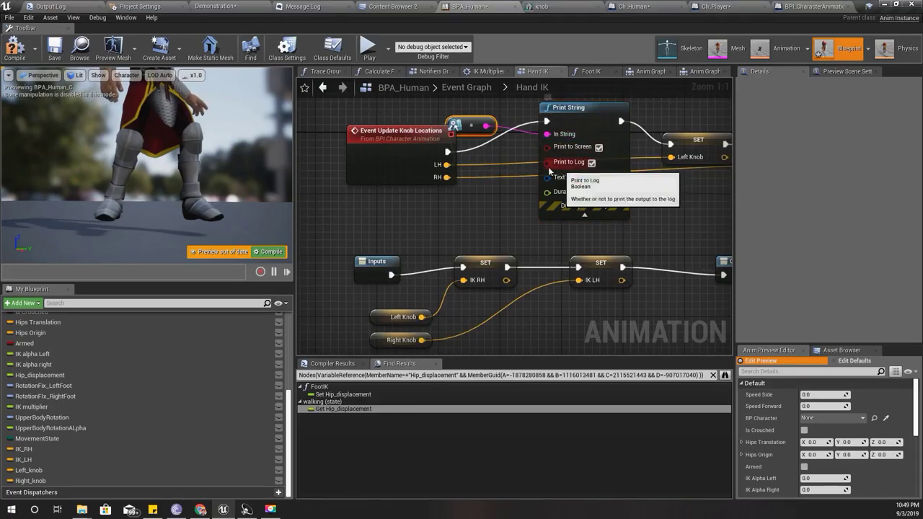
{"action": "left_click", "coordinate": [15, 50]}
{"action": "left_click", "coordinate": [215, 6]}
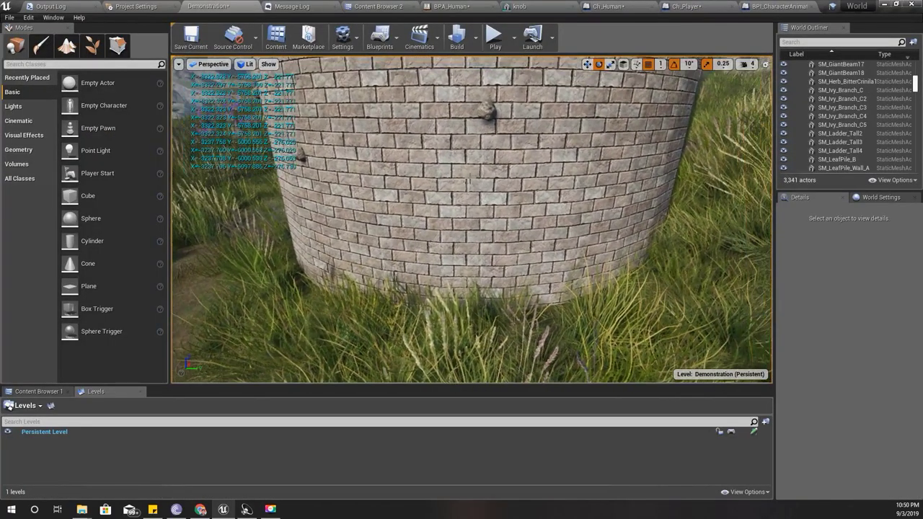
{"action": "key", "text": "F11"}
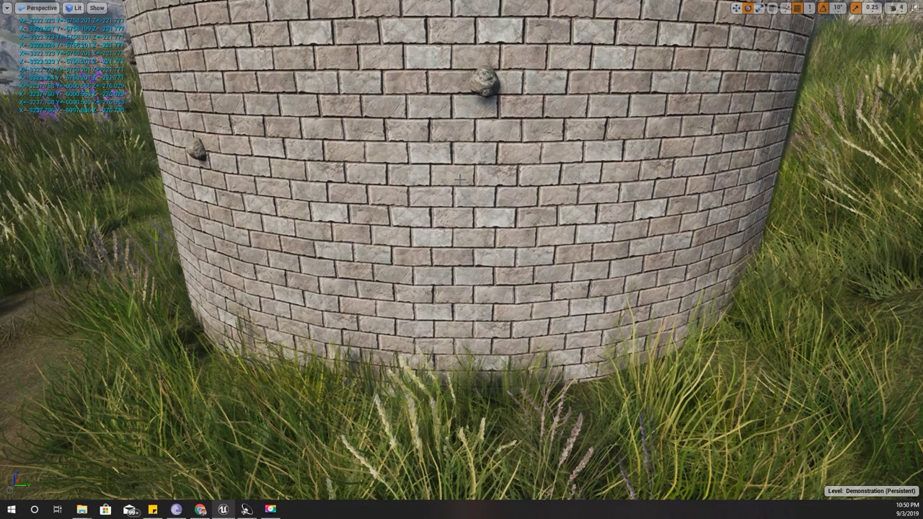
{"action": "key", "text": "alt+p"}
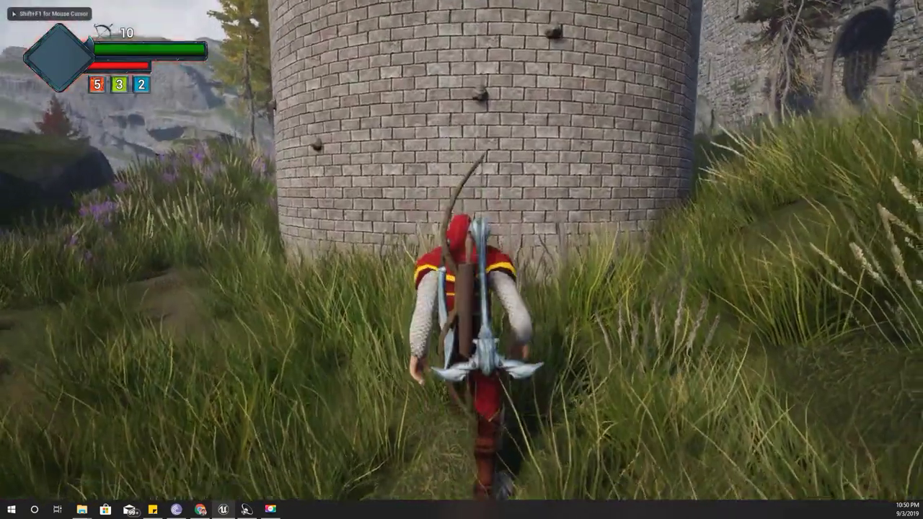
{"action": "key", "text": "w"}
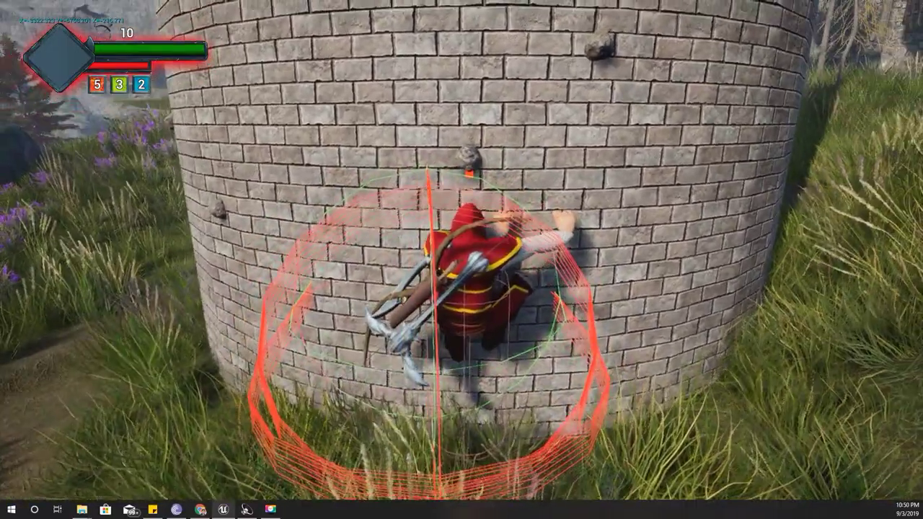
{"action": "key", "text": "w"}
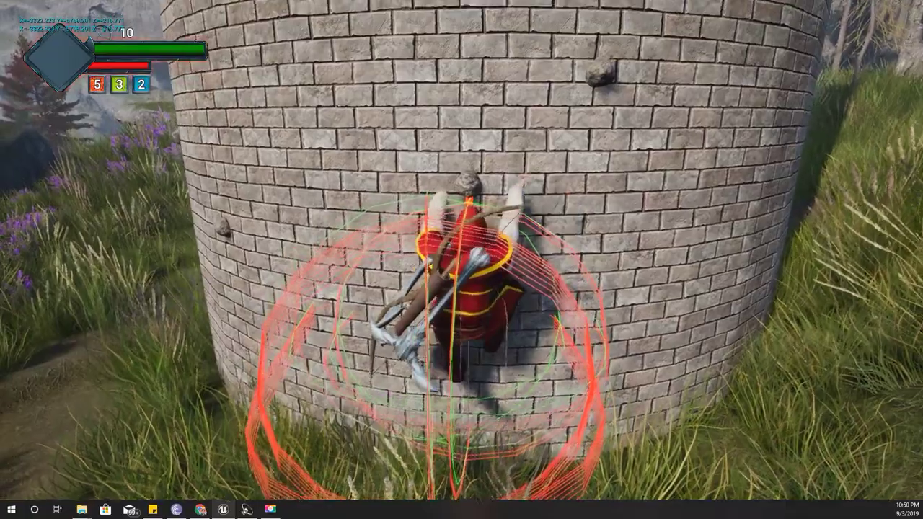
{"action": "key", "text": "w"}
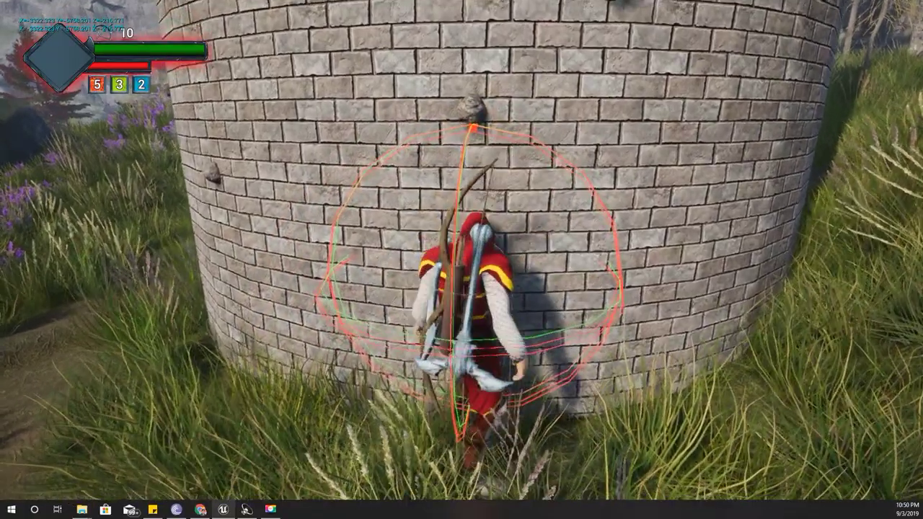
{"action": "key", "text": "d"}
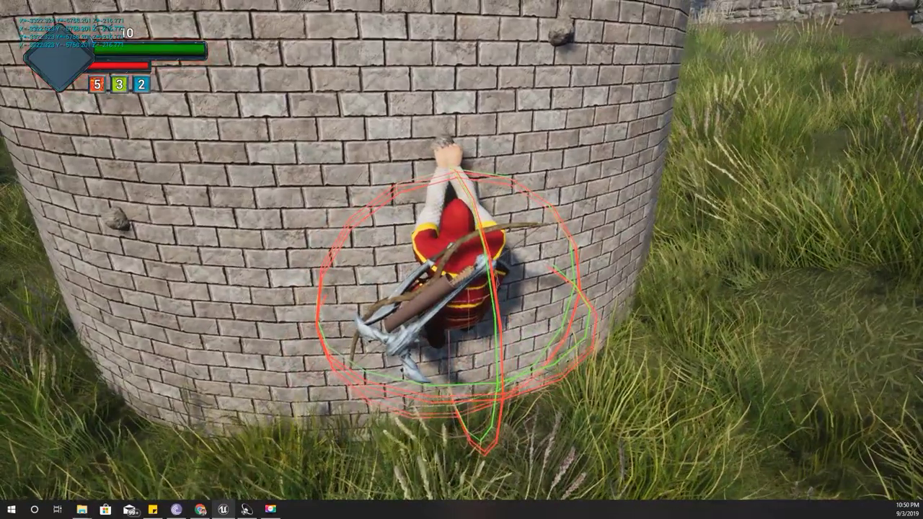
{"action": "key", "text": "s"}
{"action": "key", "text": "Escape"}
{"action": "scroll", "coordinate": [424, 190], "scroll_direction": "up", "scroll_amount": 5}
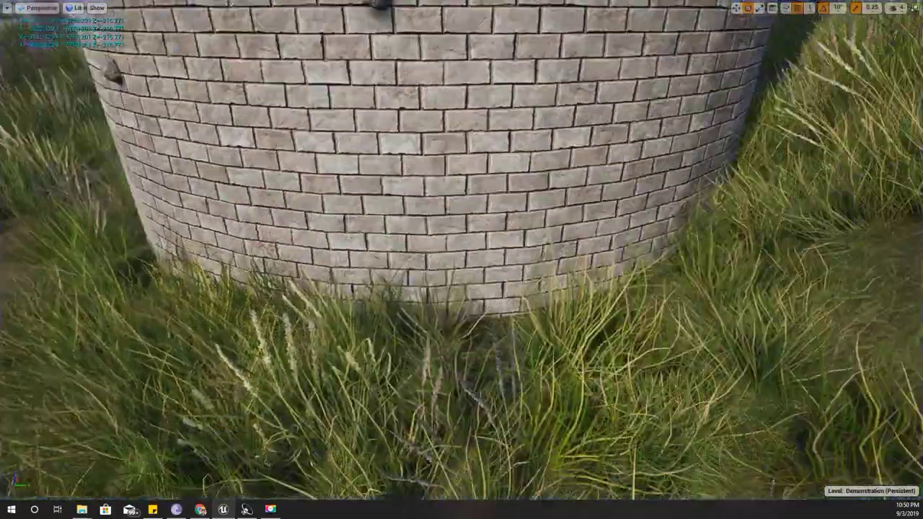
{"action": "scroll", "coordinate": [424, 190], "scroll_direction": "up", "scroll_amount": 3}
{"action": "key", "text": "F11"}
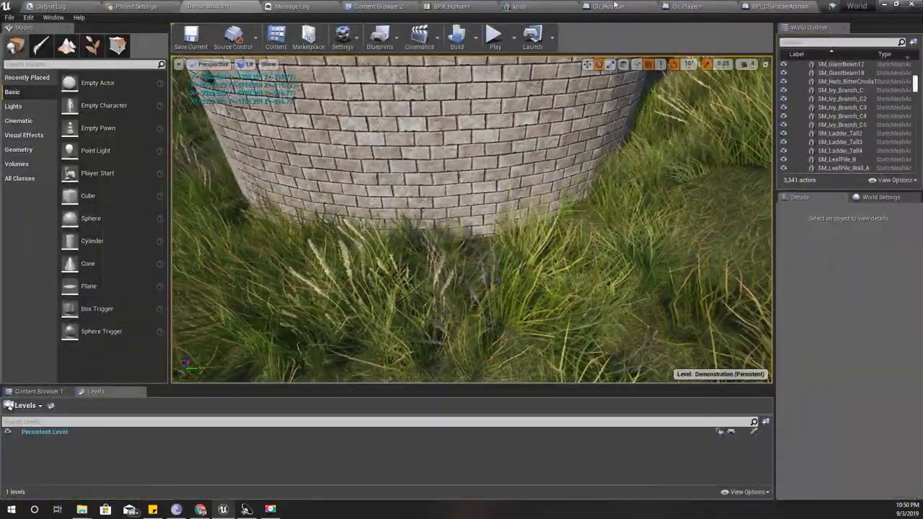
Wire Knob Locations straight to the Left Knob SET and delete the Print String and its converter.
{"action": "left_click", "coordinate": [697, 4]}
{"action": "scroll", "coordinate": [407, 261], "scroll_direction": "up", "scroll_amount": 4}
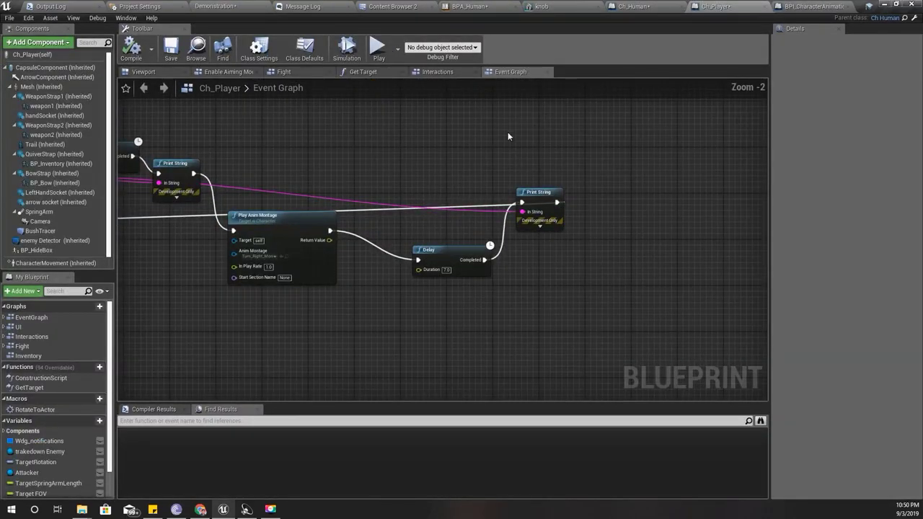
{"action": "left_click", "coordinate": [489, 4]}
{"action": "right_click_drag", "start_coordinate": [465, 184], "coordinate": [364, 226]}
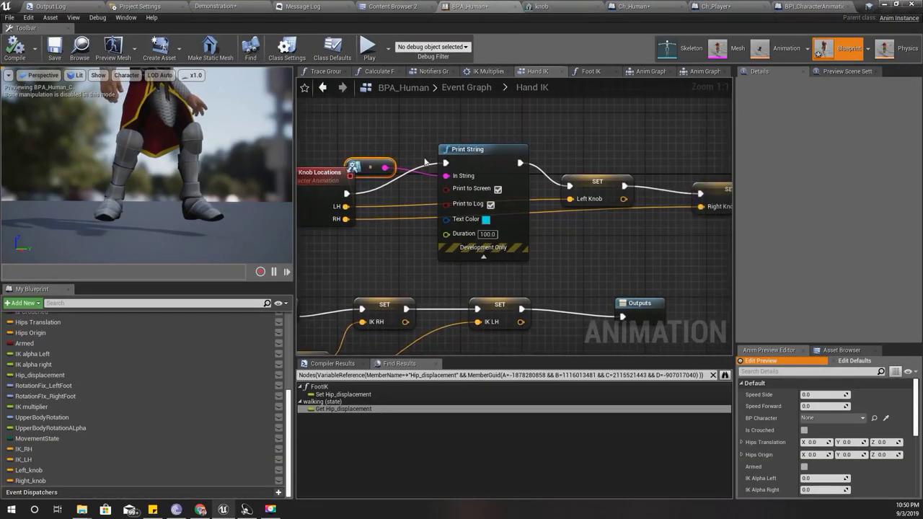
{"action": "left_click_drag", "start_coordinate": [378, 135], "coordinate": [561, 196]}
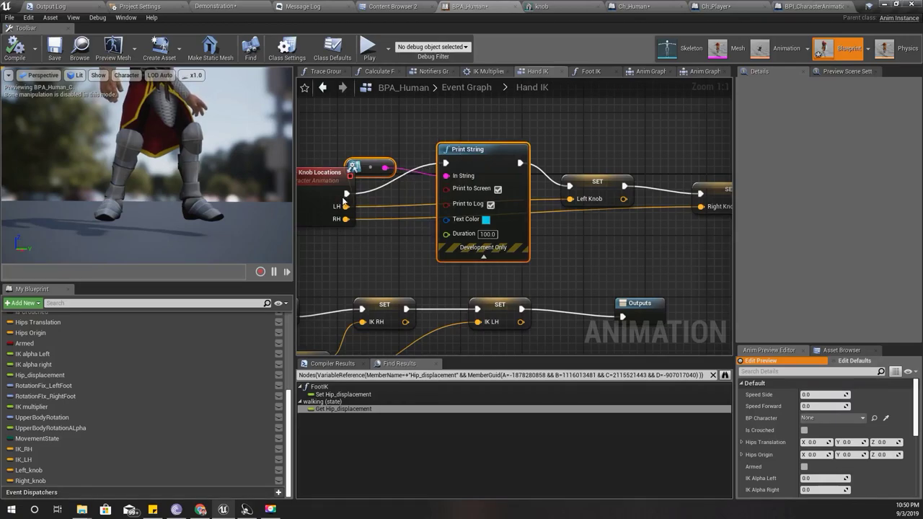
{"action": "left_click_drag", "start_coordinate": [346, 194], "coordinate": [570, 185]}
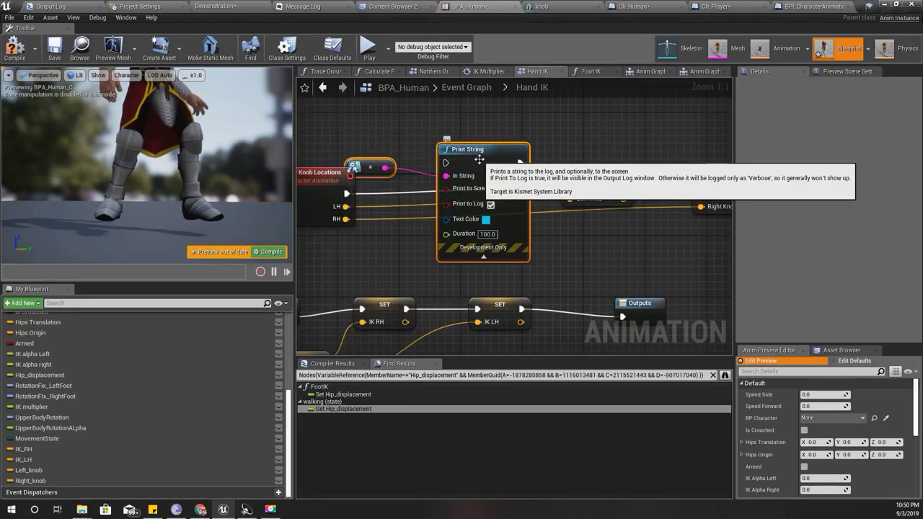
{"action": "key", "text": "Delete"}
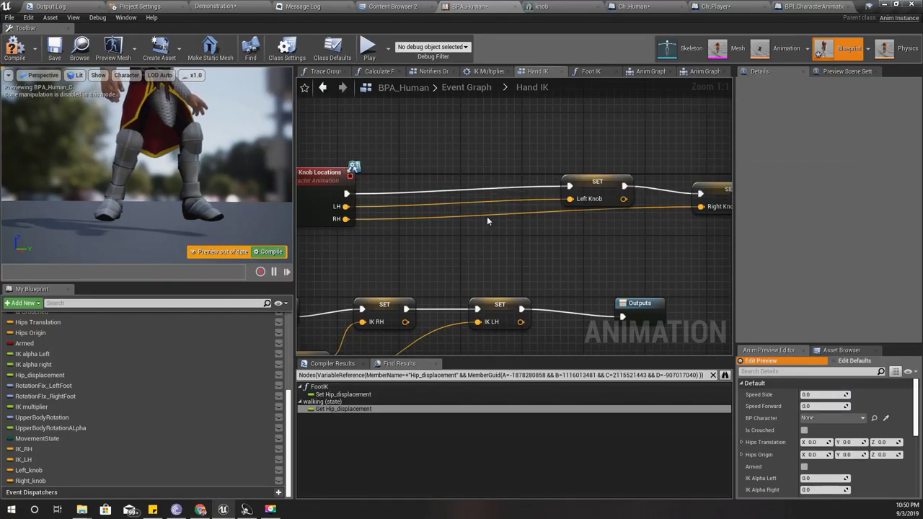
{"action": "right_click_drag", "start_coordinate": [476, 133], "coordinate": [610, 46]}
{"action": "right_click_drag", "start_coordinate": [548, 274], "coordinate": [545, 243]}
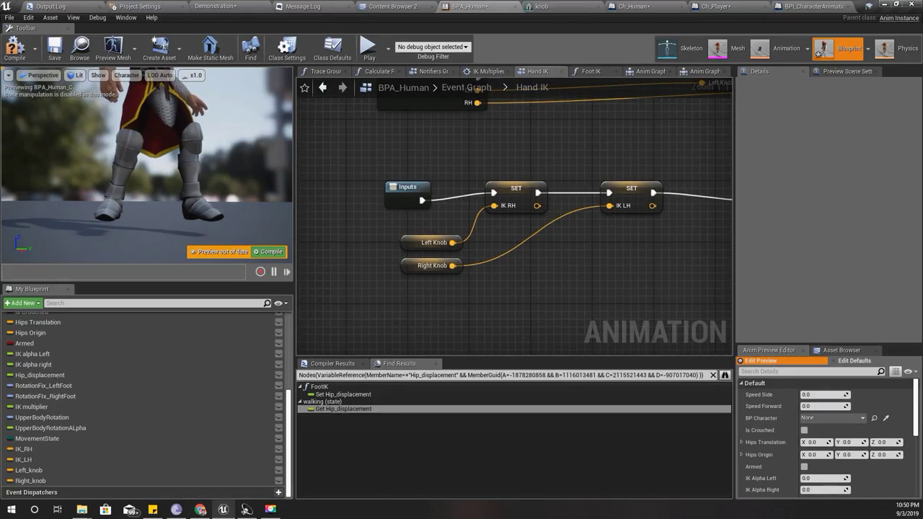
{"action": "right_click_drag", "start_coordinate": [551, 127], "coordinate": [494, 239]}
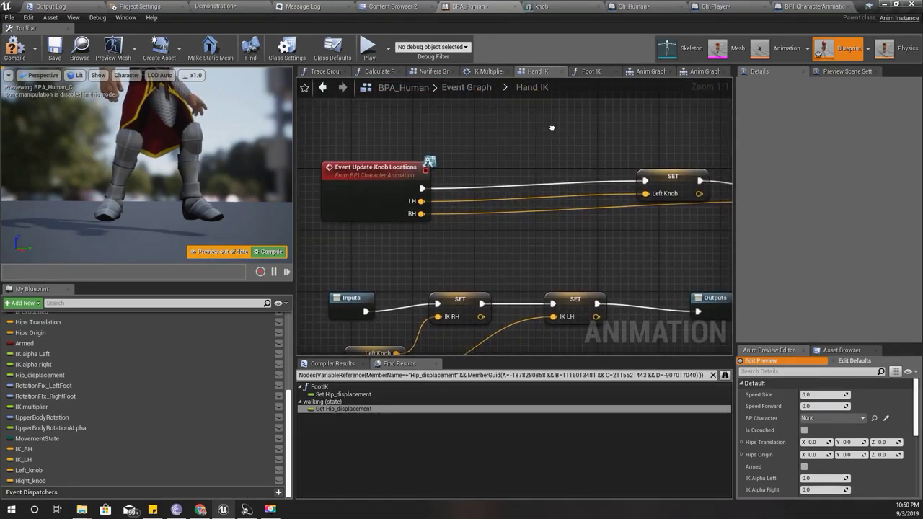
{"action": "mouse_move", "coordinate": [552, 127]}
{"action": "right_mouse_down"}
{"action": "mouse_move", "coordinate": [350, 155]}
{"action": "mouse_move", "coordinate": [388, 140]}
{"action": "mouse_move", "coordinate": [431, 101]}
{"action": "right_mouse_up"}
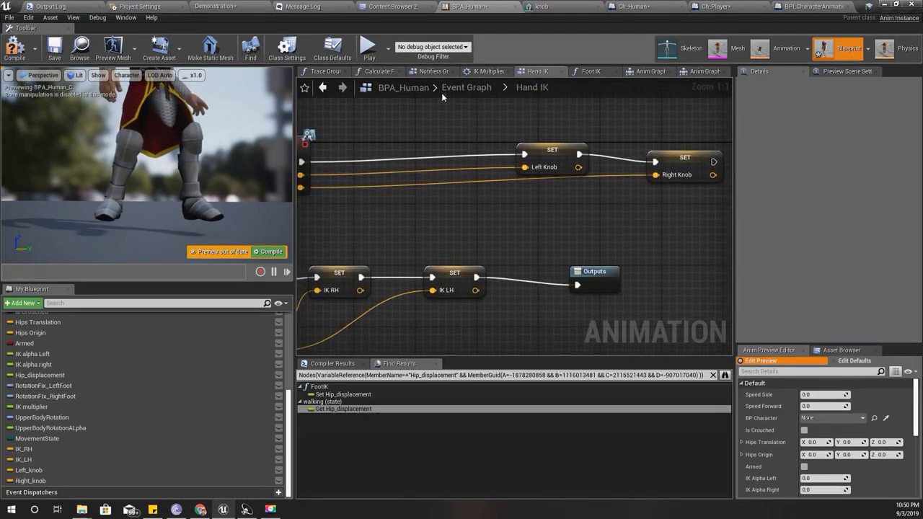
Open the Locomotion state machine from BPA_Human's Anim Graph.
{"action": "left_click", "coordinate": [699, 72]}
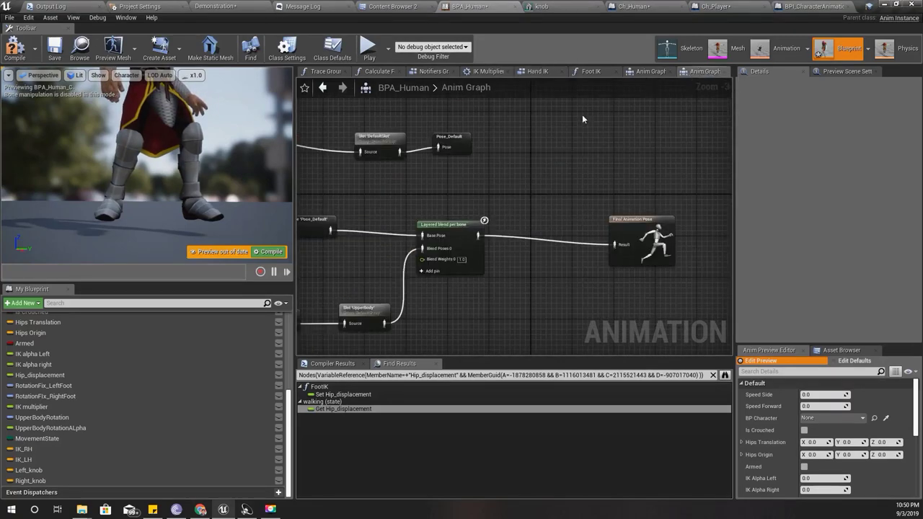
{"action": "right_click_drag", "start_coordinate": [517, 147], "coordinate": [570, 202]}
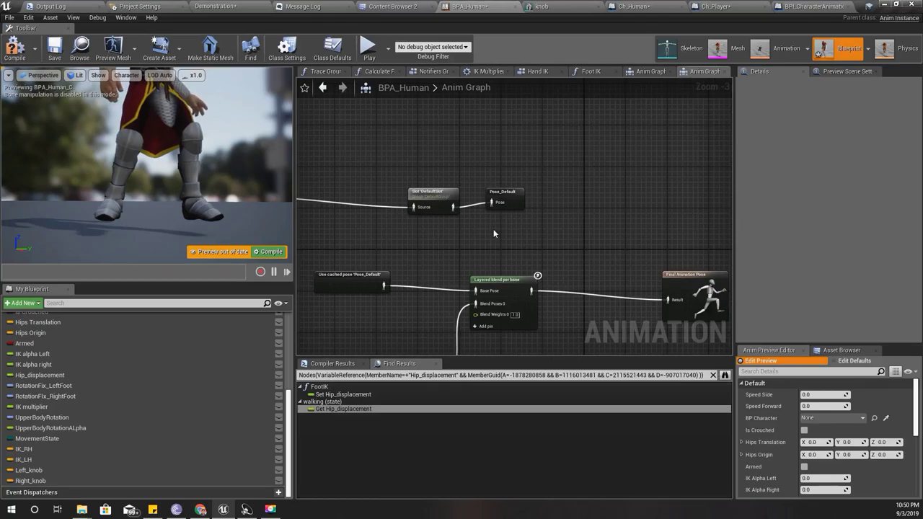
{"action": "scroll", "coordinate": [493, 233], "scroll_direction": "down", "scroll_amount": 2}
{"action": "scroll", "coordinate": [411, 221], "scroll_direction": "up", "scroll_amount": 2}
{"action": "left_click", "coordinate": [371, 221]}
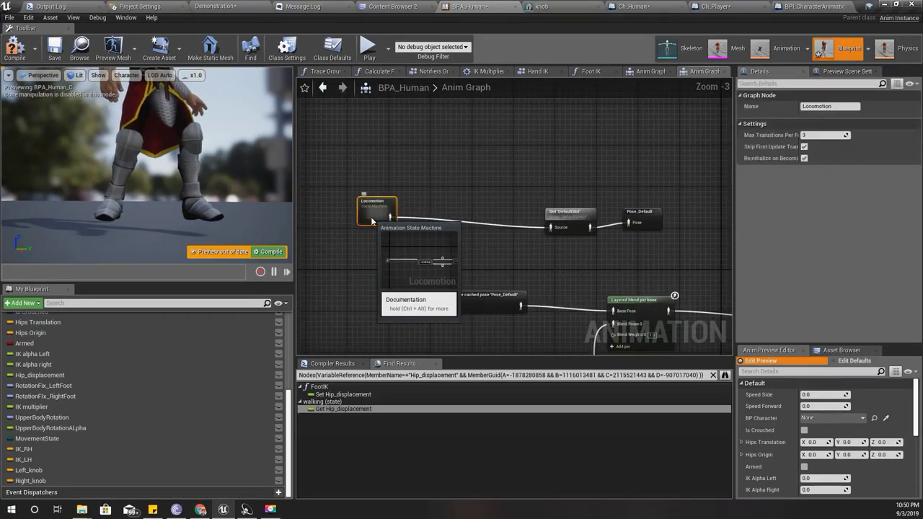
{"action": "double_click", "coordinate": [371, 221]}
Inspect the OnWall state's Two Bone IK nodes fed by IK RH and IK LH.
{"action": "double_click", "coordinate": [674, 216]}
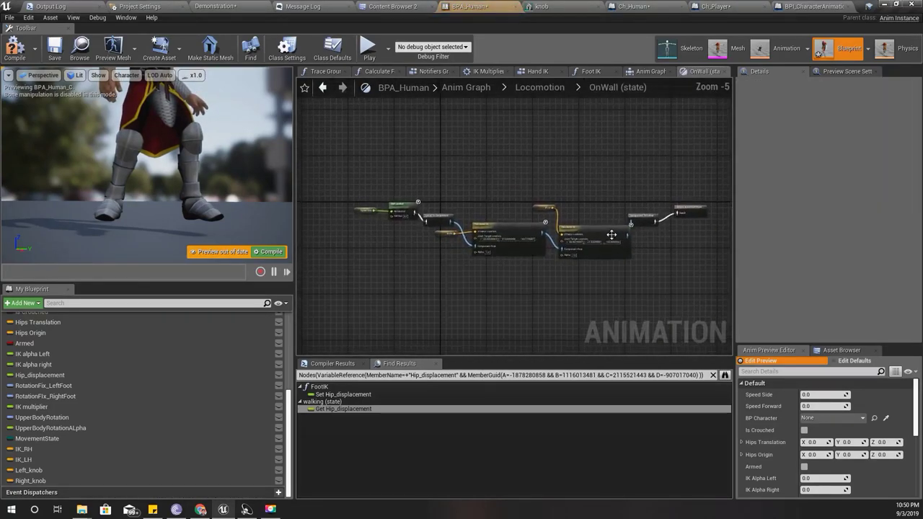
{"action": "scroll", "coordinate": [612, 235], "scroll_direction": "up", "scroll_amount": 4}
{"action": "right_click_drag", "start_coordinate": [461, 300], "coordinate": [554, 294]}
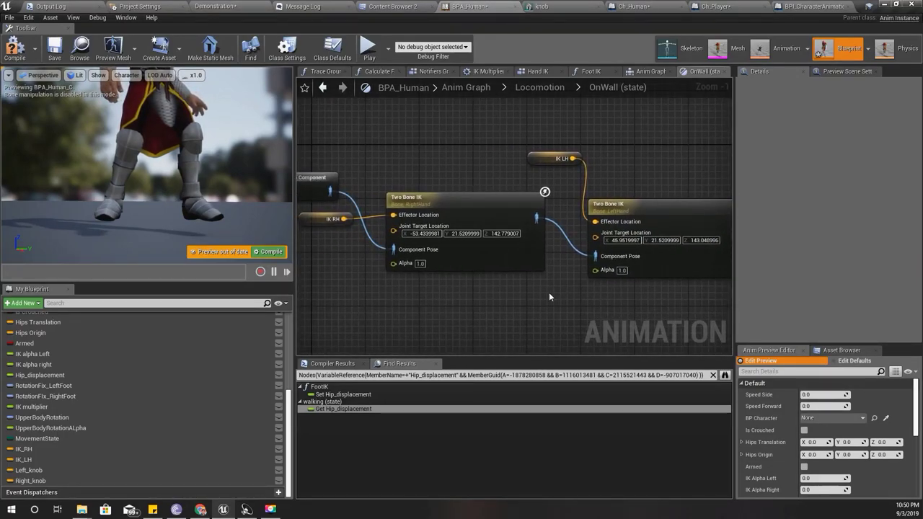
{"action": "right_click_drag", "start_coordinate": [451, 162], "coordinate": [462, 164]}
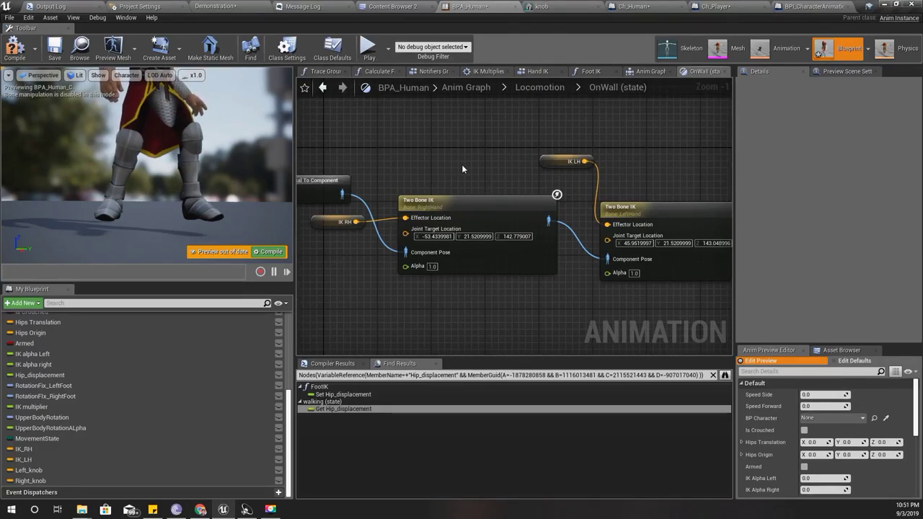
{"action": "scroll", "coordinate": [461, 165], "scroll_direction": "down", "scroll_amount": 3}
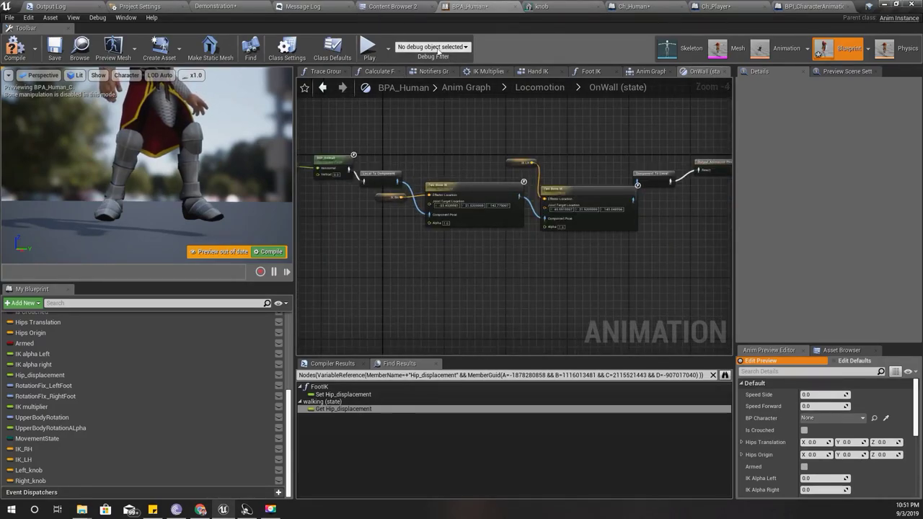
{"action": "left_click", "coordinate": [229, 6]}
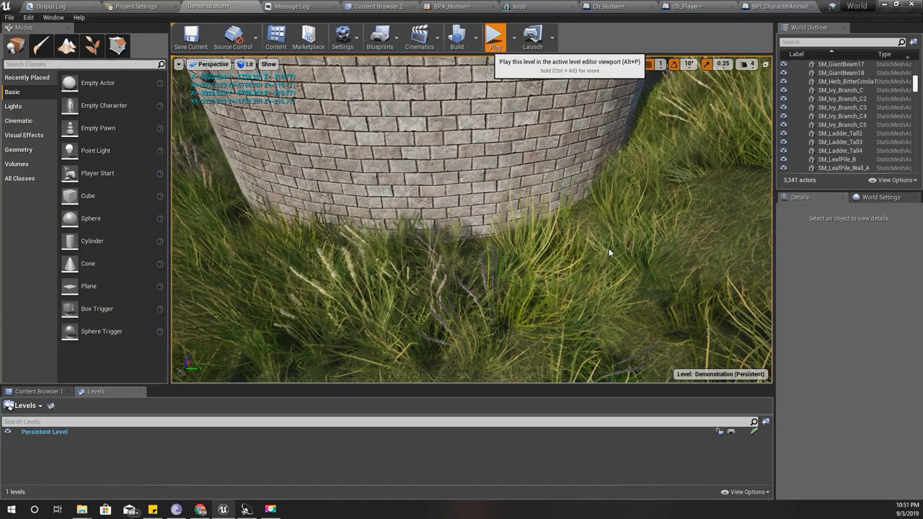
Play-test the level, walking the character to the tower and climbing.
{"action": "key", "text": "alt+p"}
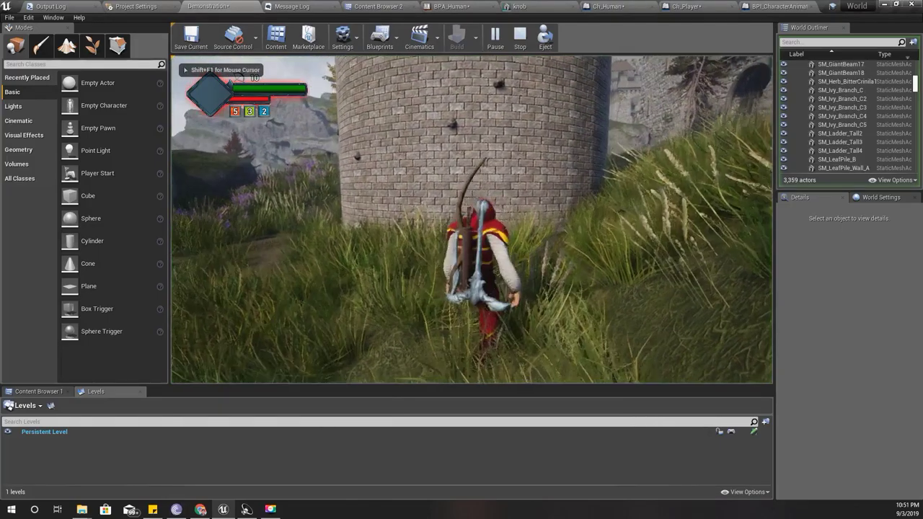
{"action": "key", "text": "w"}
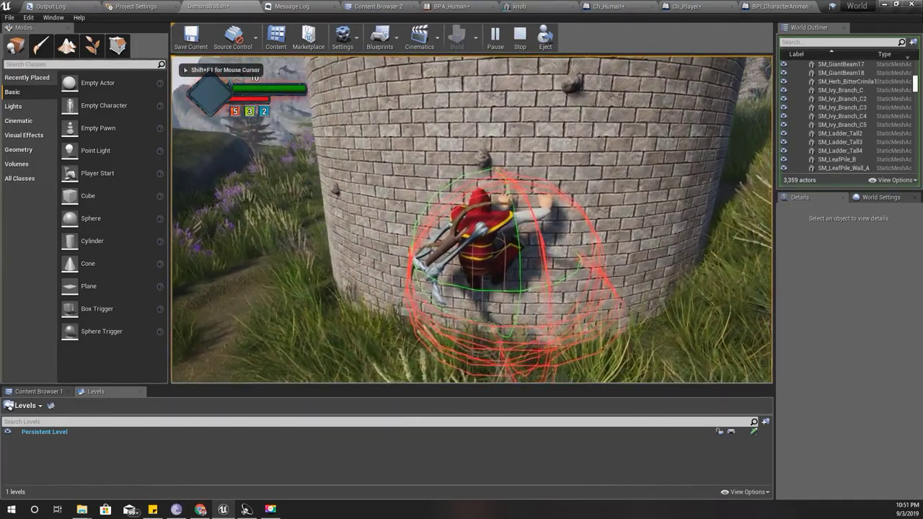
{"action": "key", "text": "shift+F1"}
Debug the BPA_Human_C_0 instance and read the live IK RH and IK LH values in OnWall.
{"action": "left_click", "coordinate": [457, 7]}
{"action": "left_click", "coordinate": [470, 47]}
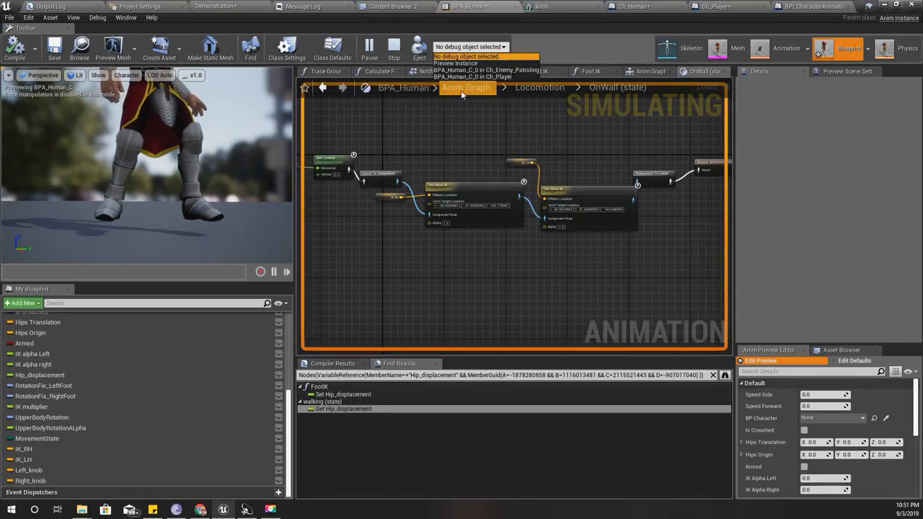
{"action": "left_click", "coordinate": [485, 75]}
{"action": "scroll", "coordinate": [547, 259], "scroll_direction": "up", "scroll_amount": 3}
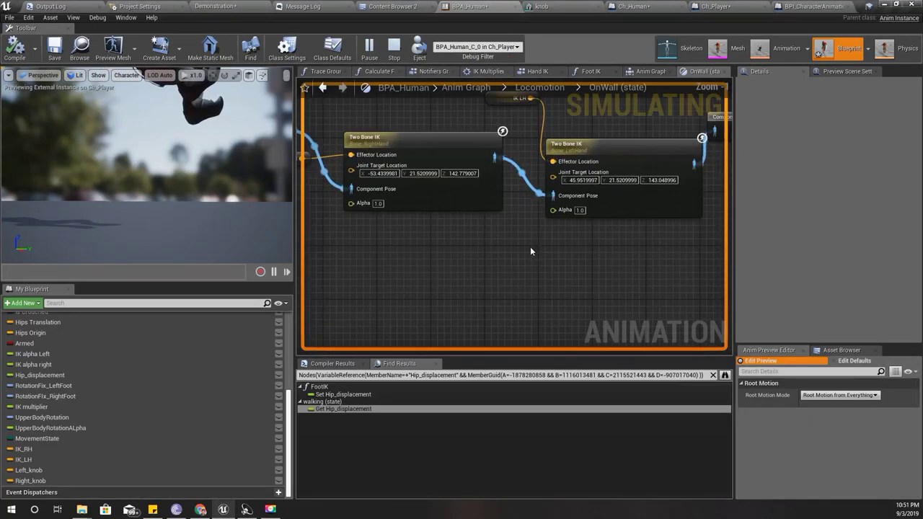
{"action": "right_click_drag", "start_coordinate": [554, 248], "coordinate": [580, 289]}
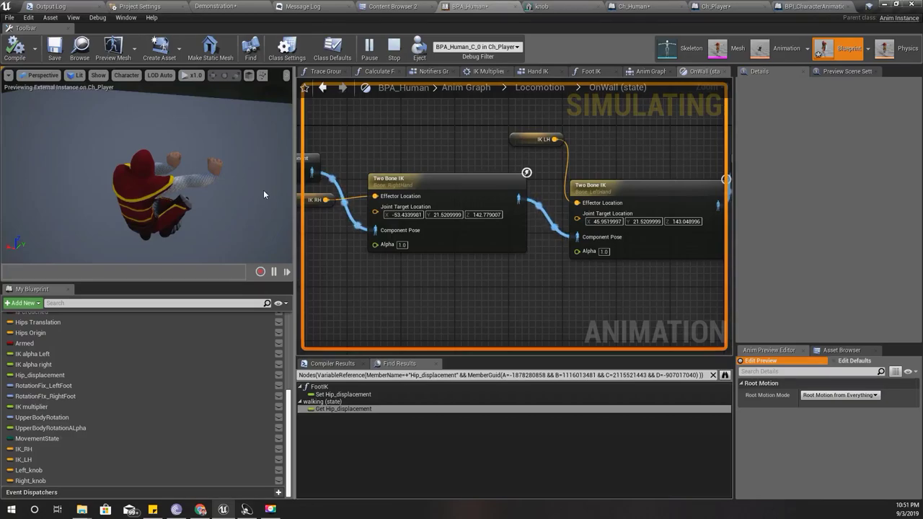
{"action": "mouse_move", "coordinate": [326, 205]}
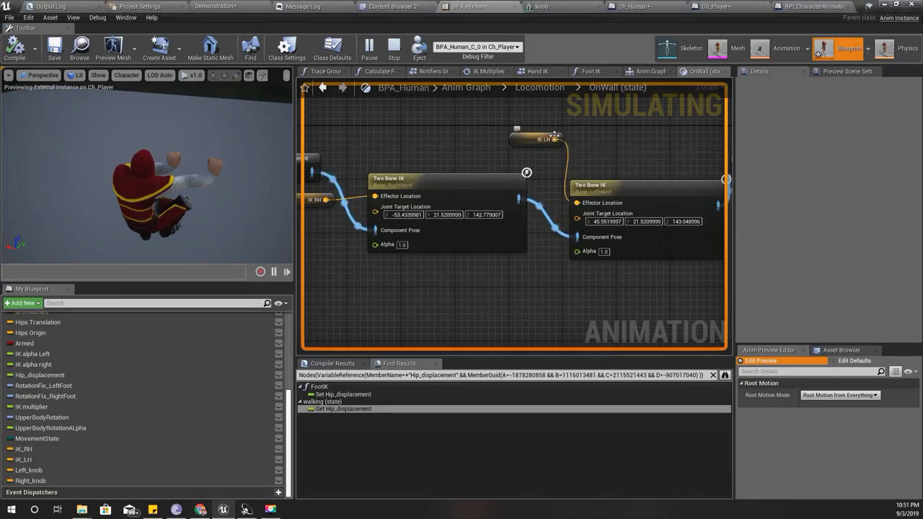
{"action": "mouse_move", "coordinate": [553, 140]}
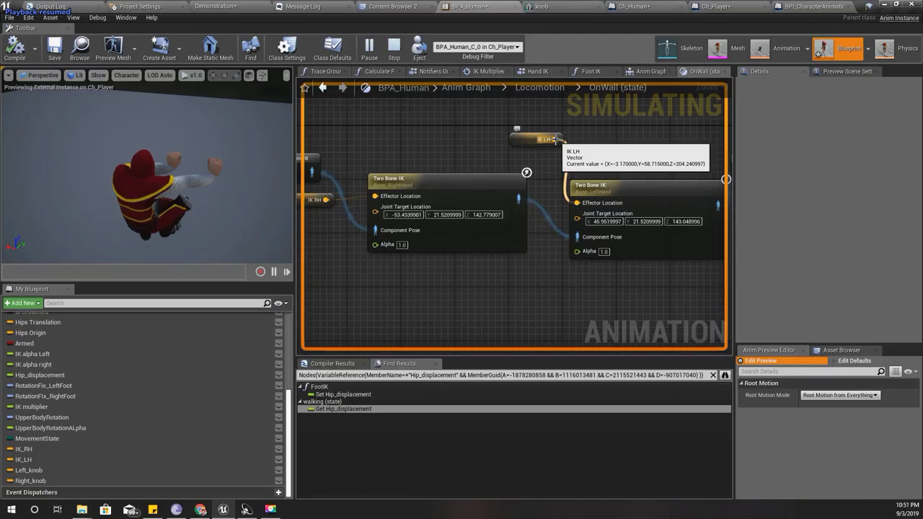
{"action": "left_click", "coordinate": [310, 194]}
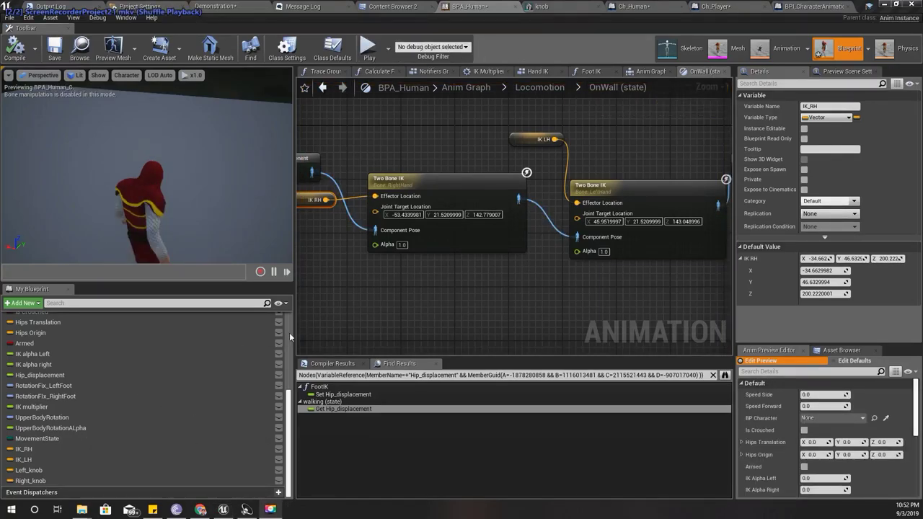
Zero the IK RH default vector's X and Y values.
{"action": "right_click_drag", "start_coordinate": [342, 313], "coordinate": [355, 310]}
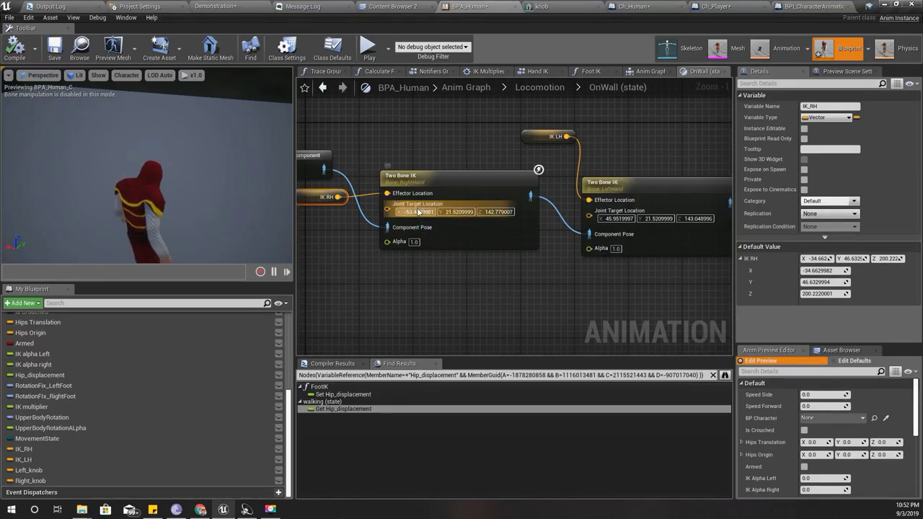
{"action": "right_click_drag", "start_coordinate": [384, 263], "coordinate": [392, 271]}
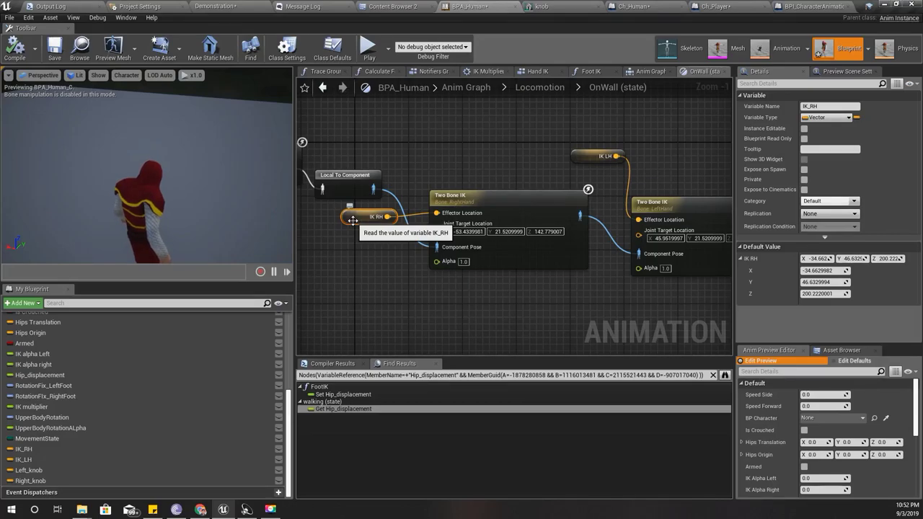
{"action": "left_click_drag", "start_coordinate": [813, 258], "coordinate": [817, 258]}
{"action": "type", "text": "0"}
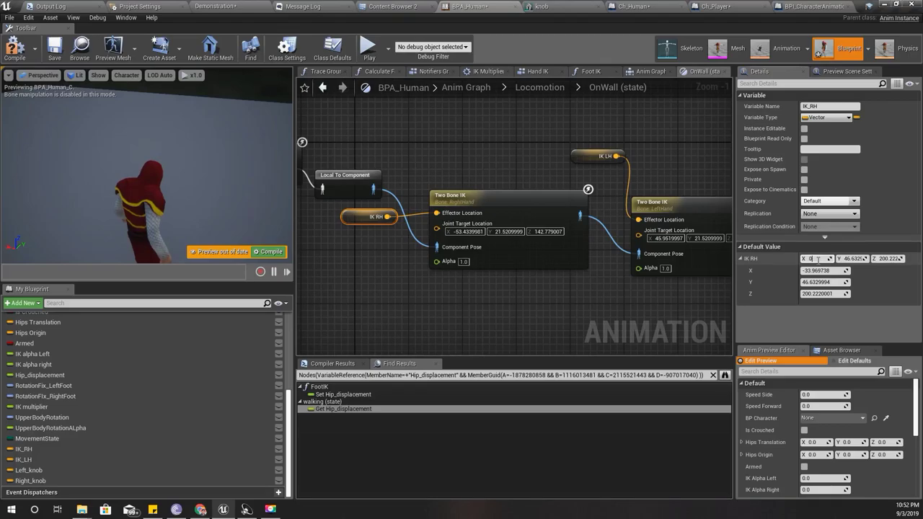
{"action": "key", "text": "Tab"}
{"action": "type", "text": "0"}
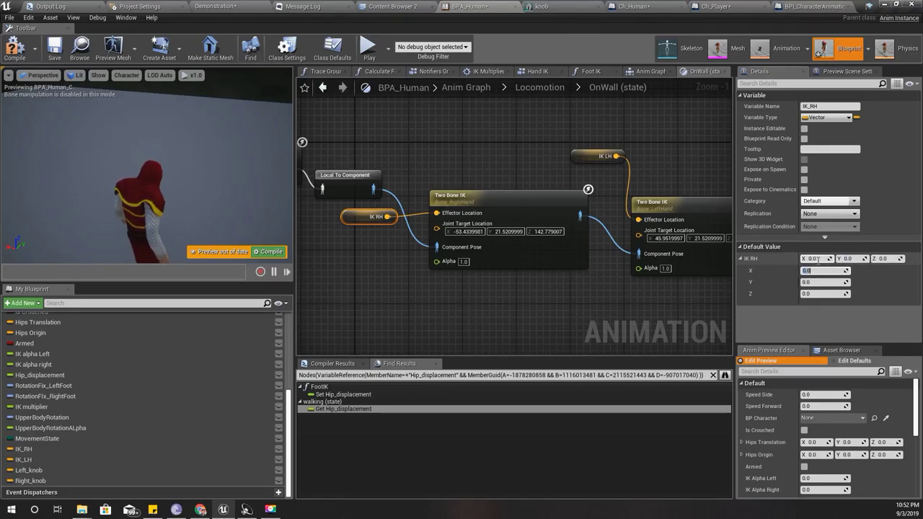
Set the IK LH default vector to 0, 0, 0.
{"action": "left_click", "coordinate": [598, 155]}
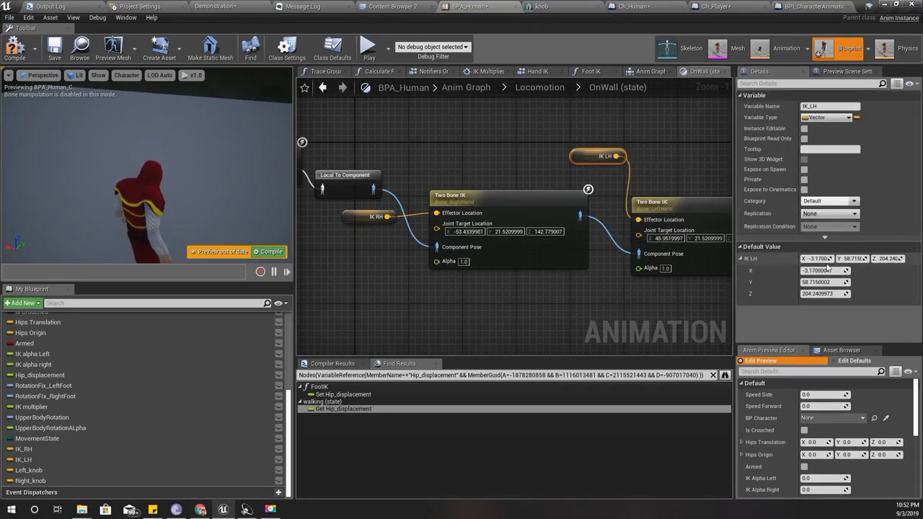
{"action": "left_click", "coordinate": [822, 258]}
{"action": "type", "text": "0"}
{"action": "key", "text": "Tab"}
{"action": "type", "text": "0"}
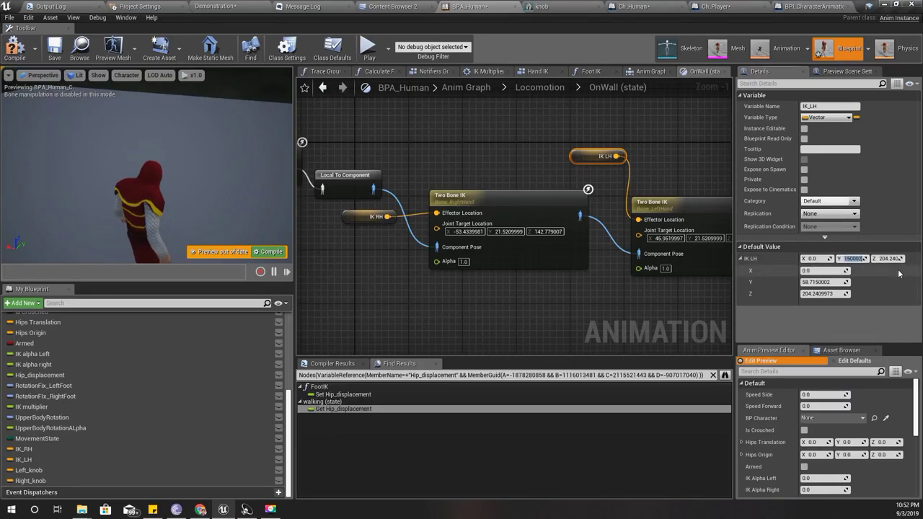
{"action": "key", "text": "Tab"}
{"action": "type", "text": "0"}
{"action": "key", "text": "Return"}
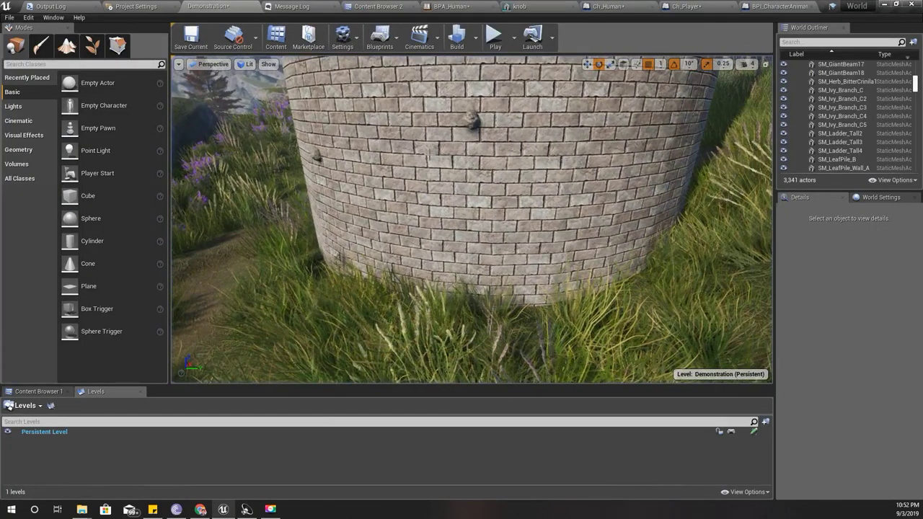
{"action": "key", "text": "F11"}
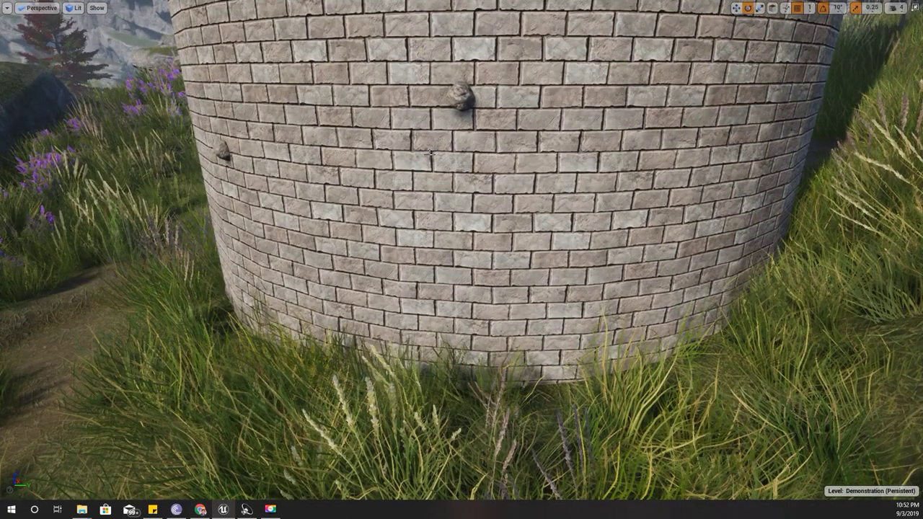
{"action": "key", "text": "alt+p"}
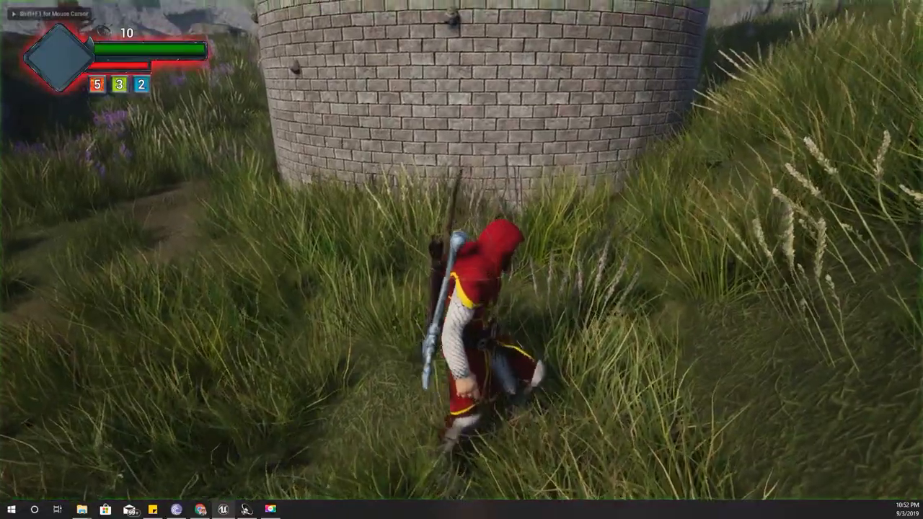
{"action": "key", "text": "w"}
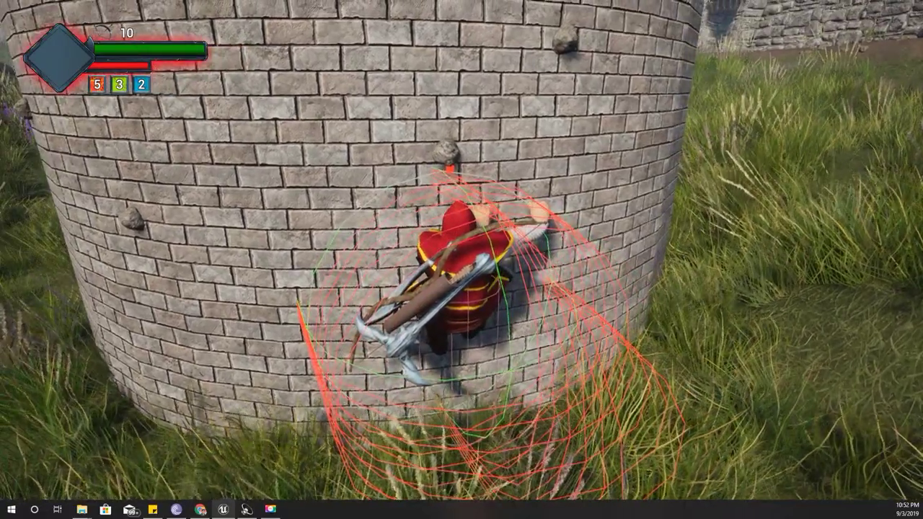
{"action": "key", "text": "space"}
{"action": "key", "text": "w"}
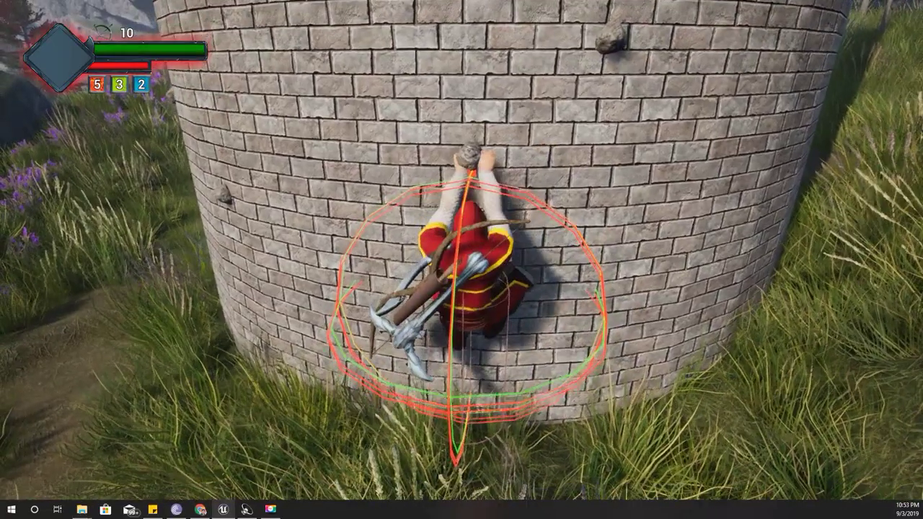
{"action": "key", "text": "s"}
{"action": "key", "text": "w"}
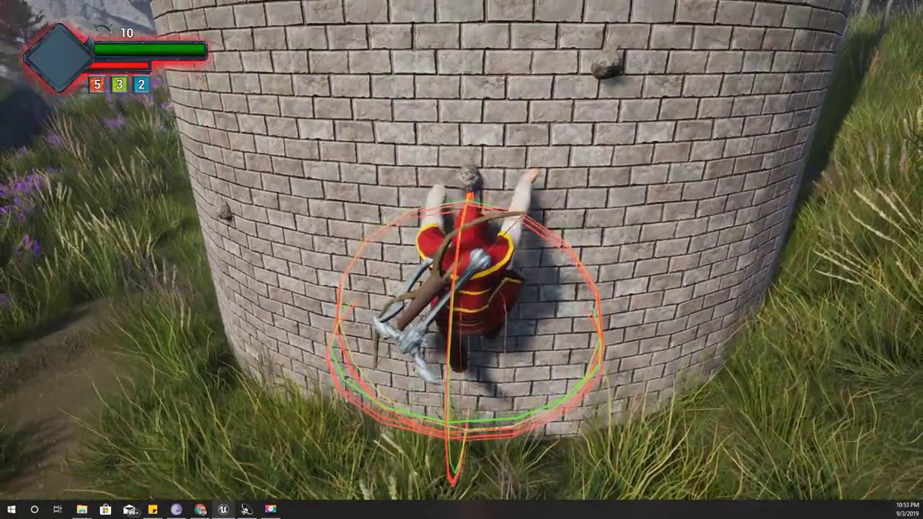
{"action": "key", "text": "s"}
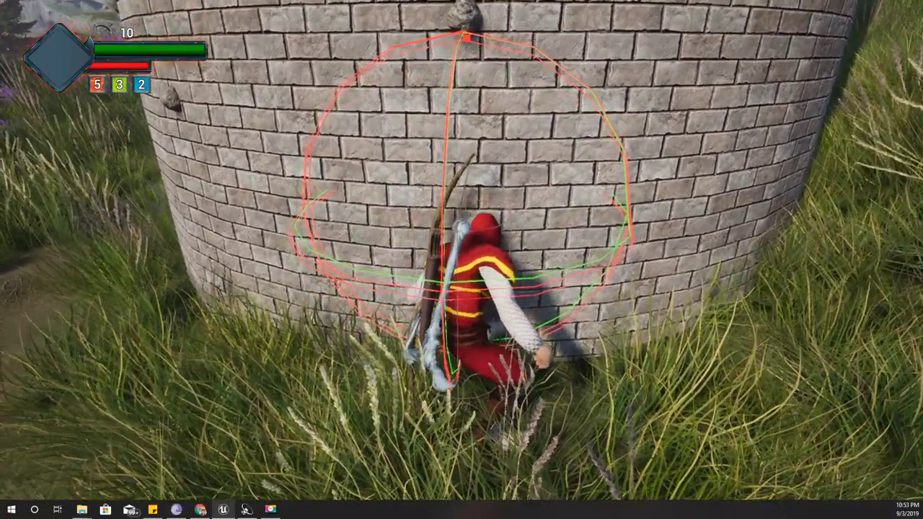
{"action": "key", "text": "Escape"}
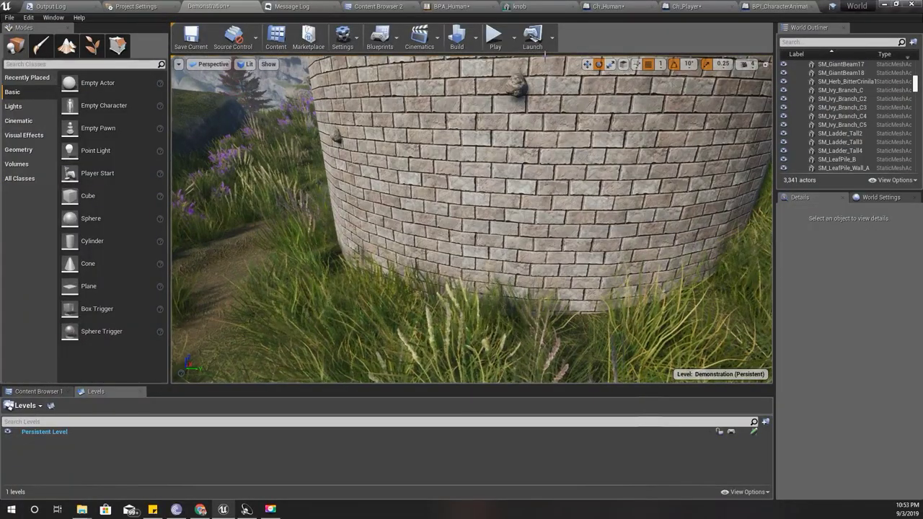
Check the zeroed IK RH and IK LH defaults and save BPA_Human.
{"action": "left_click", "coordinate": [462, 7]}
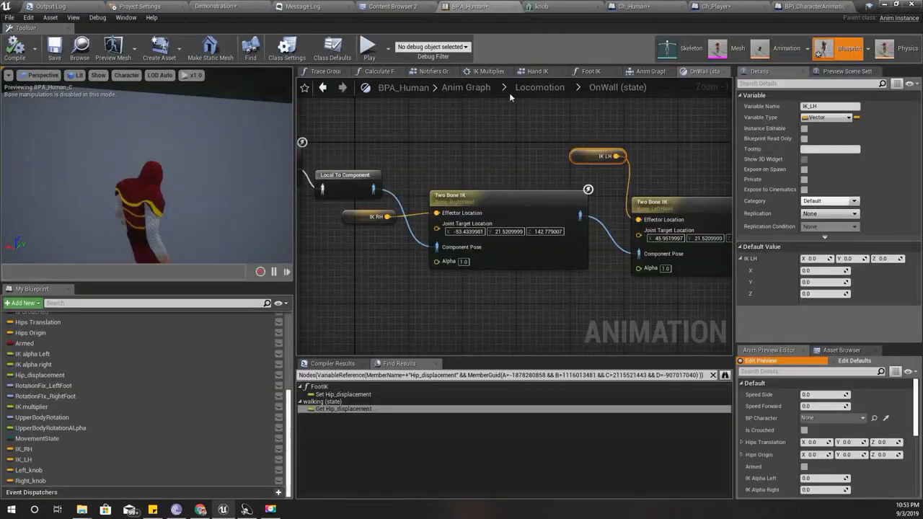
{"action": "left_click", "coordinate": [374, 216]}
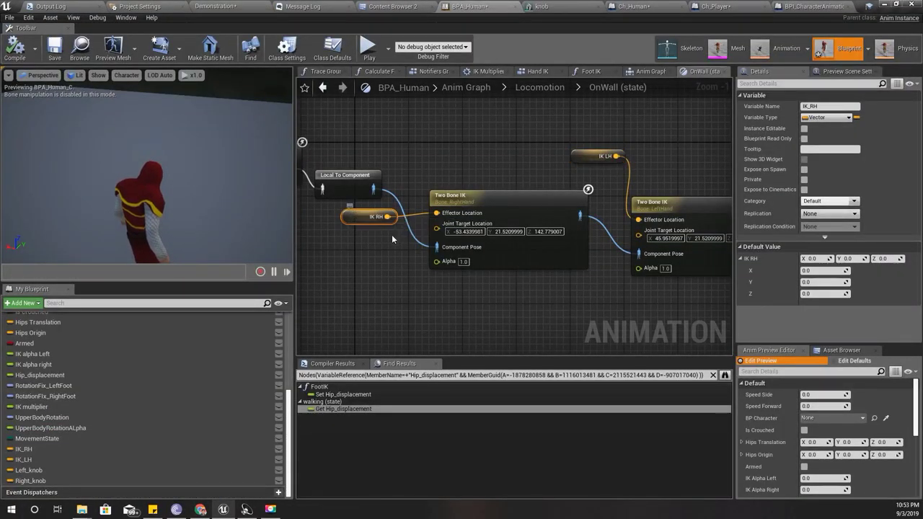
{"action": "left_click", "coordinate": [586, 157]}
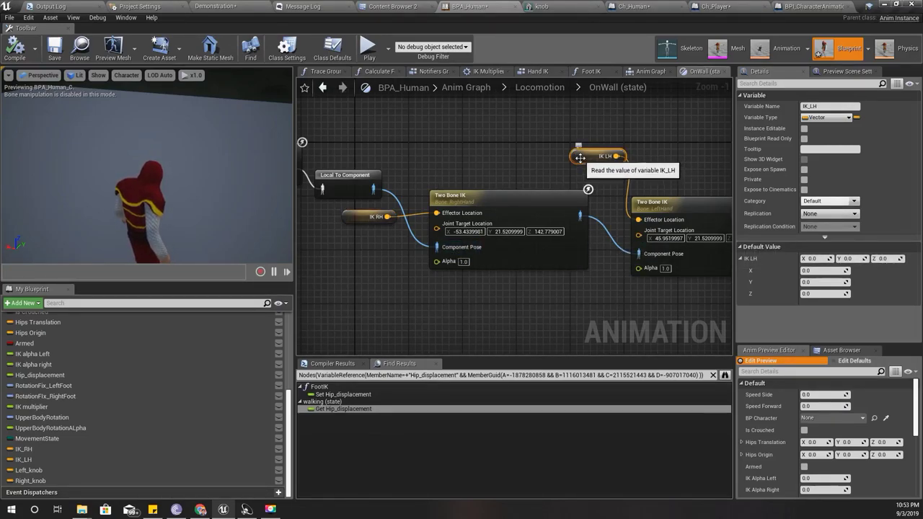
{"action": "left_click", "coordinate": [54, 48]}
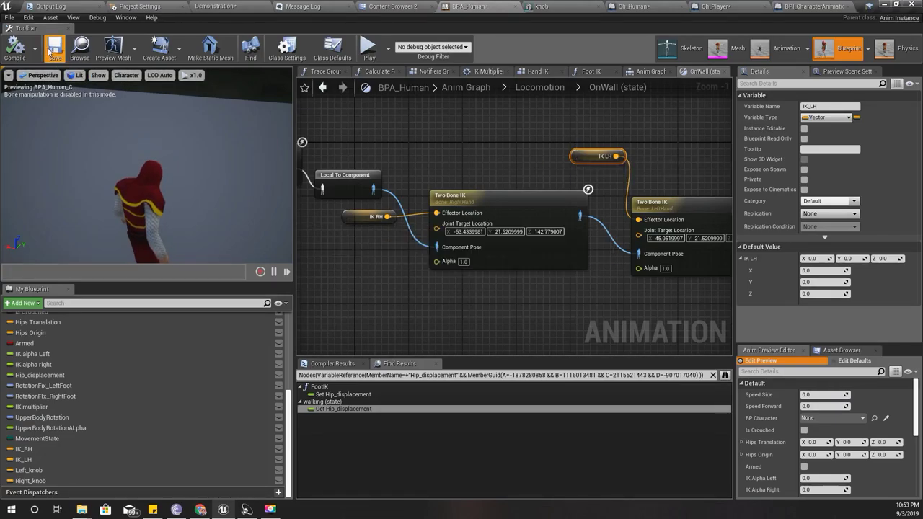
Open the Hand IK graph showing the knob-location and IK setter nodes.
{"action": "mouse_move", "coordinate": [410, 152]}
{"action": "right_mouse_down"}
{"action": "mouse_move", "coordinate": [576, 185]}
{"action": "mouse_move", "coordinate": [481, 196]}
{"action": "right_mouse_up"}
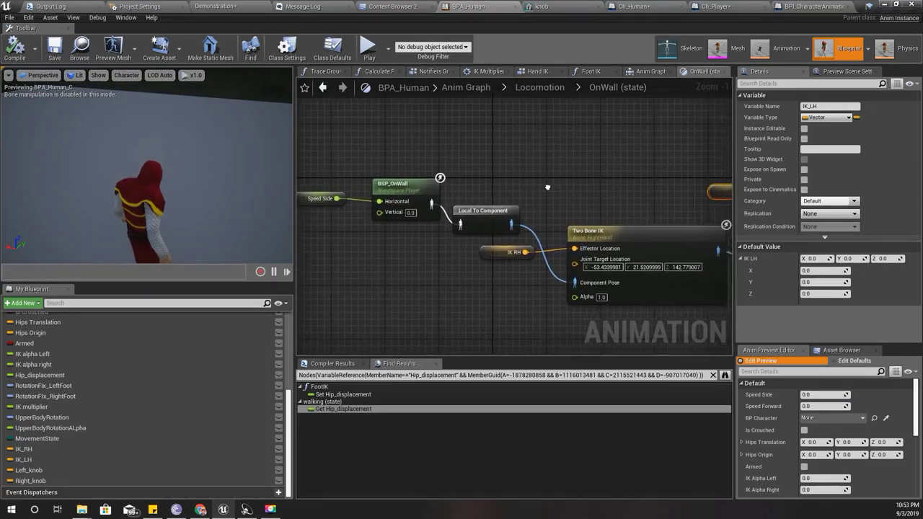
{"action": "left_click", "coordinate": [537, 71]}
{"action": "right_click_drag", "start_coordinate": [499, 228], "coordinate": [617, 190]}
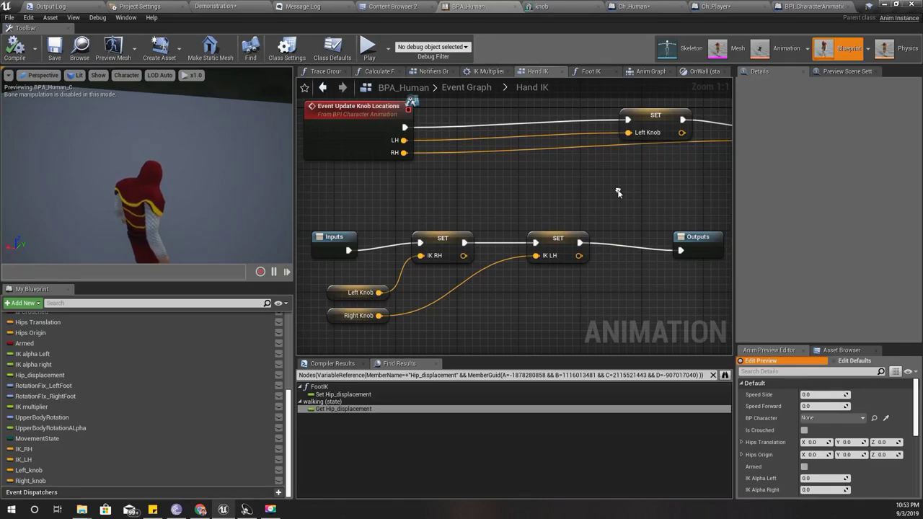
Break Hand IK's link from the Falling output, connect it to On Wall, and compile.
{"action": "left_click", "coordinate": [466, 88]}
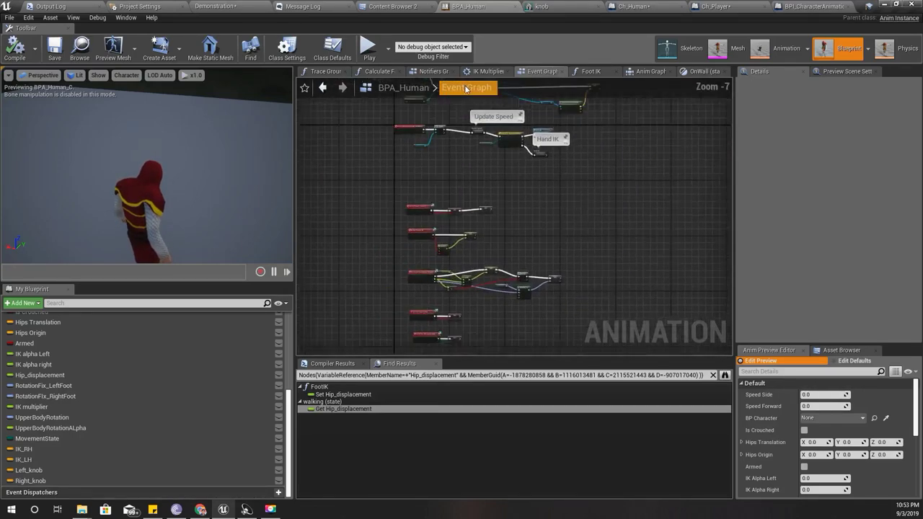
{"action": "scroll", "coordinate": [550, 157], "scroll_direction": "up", "scroll_amount": 3}
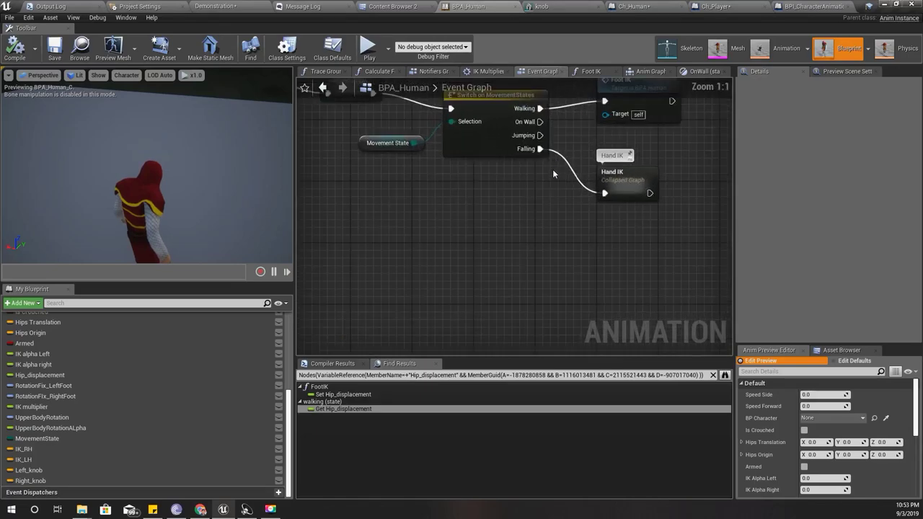
{"action": "right_click_drag", "start_coordinate": [541, 185], "coordinate": [495, 231]}
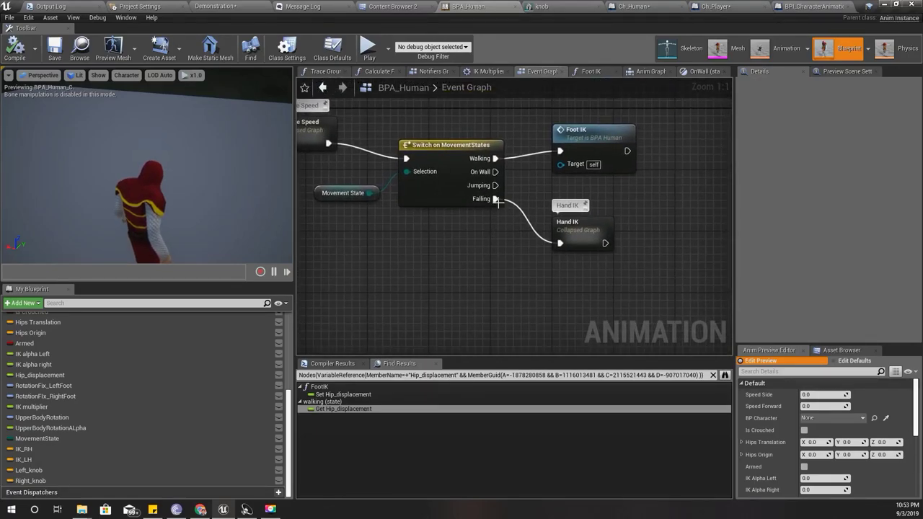
{"action": "right_click", "coordinate": [496, 201]}
{"action": "left_click", "coordinate": [513, 224]}
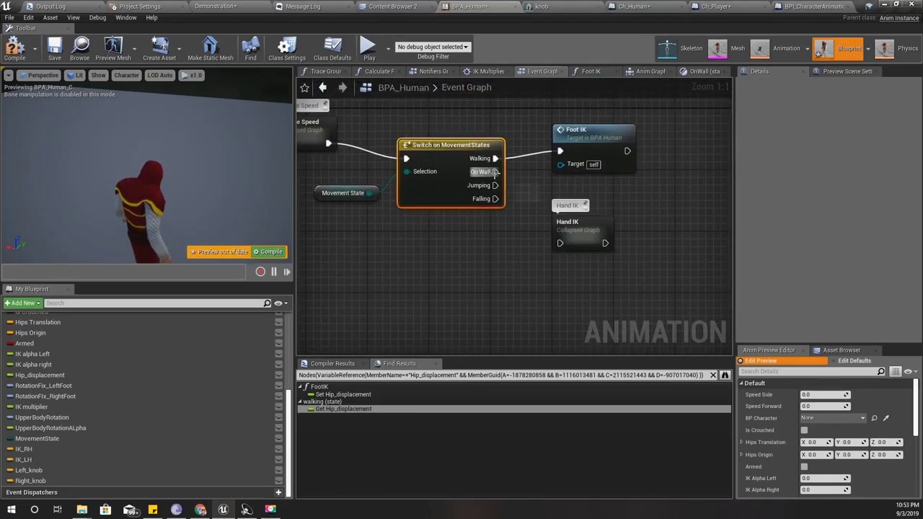
{"action": "left_click_drag", "start_coordinate": [495, 171], "coordinate": [560, 243]}
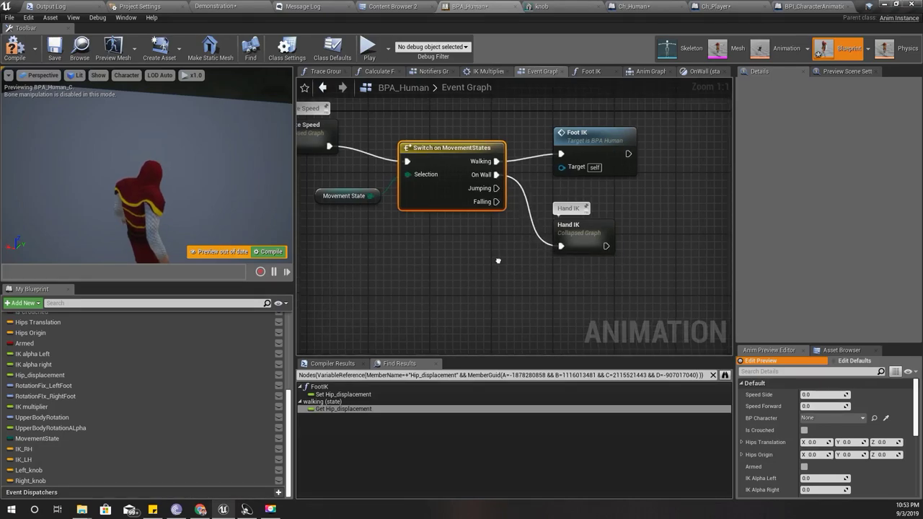
{"action": "right_click_drag", "start_coordinate": [497, 261], "coordinate": [520, 284]}
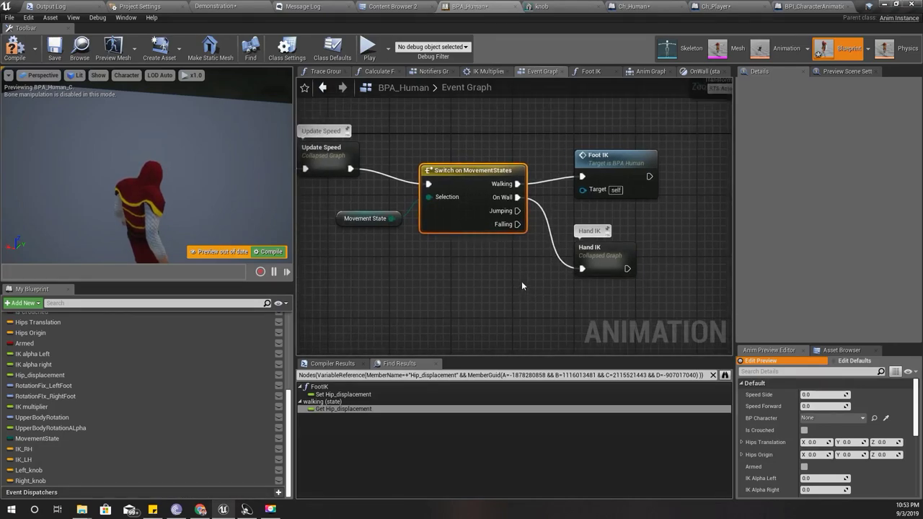
{"action": "left_click", "coordinate": [7, 48]}
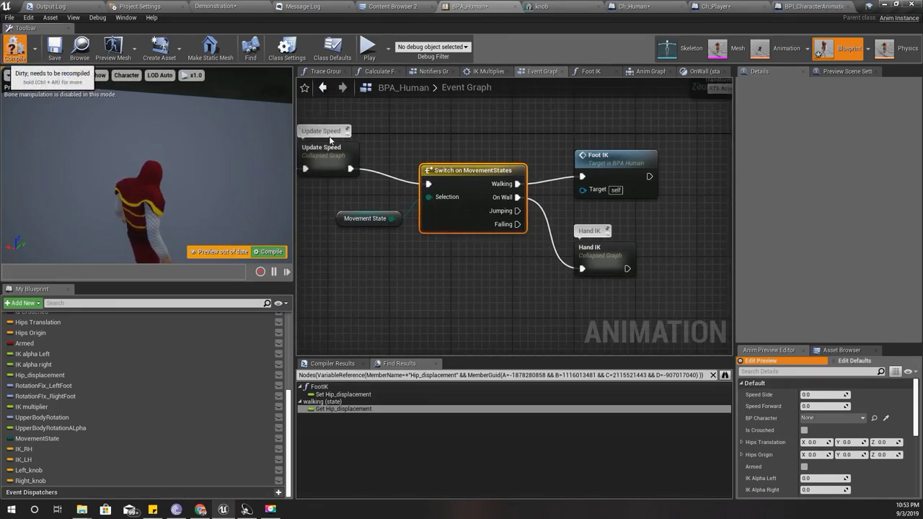
{"action": "left_click", "coordinate": [202, 6]}
Play-test fullscreen, repeatedly grabbing and climbing the brick tower up to the knobs.
{"action": "key", "text": "F11"}
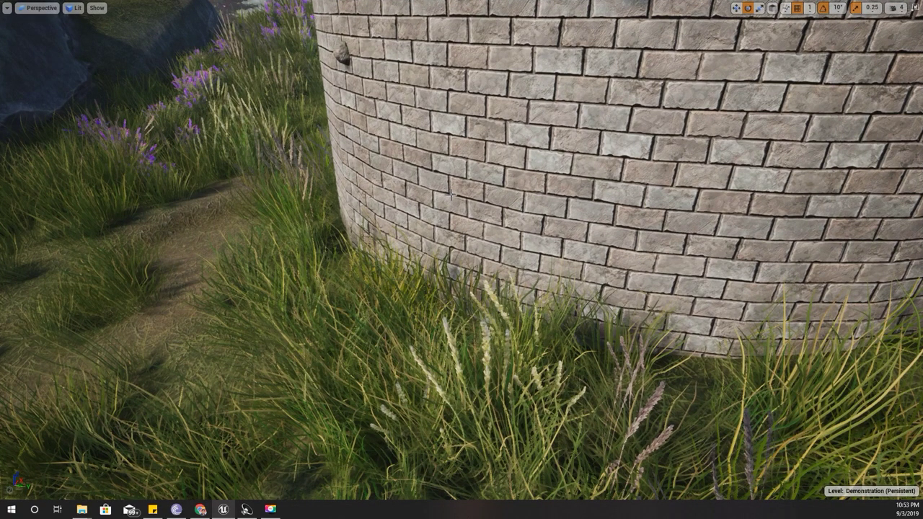
{"action": "key", "text": "alt+p"}
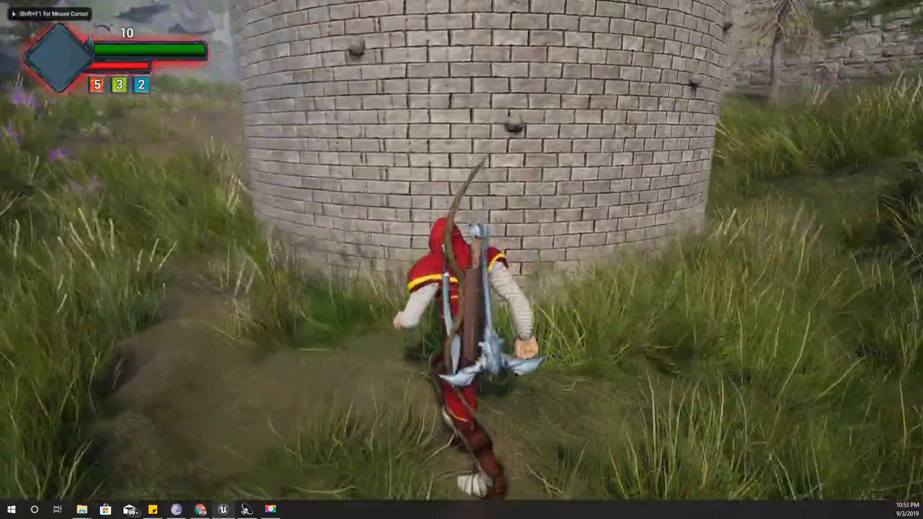
{"action": "key", "text": "w"}
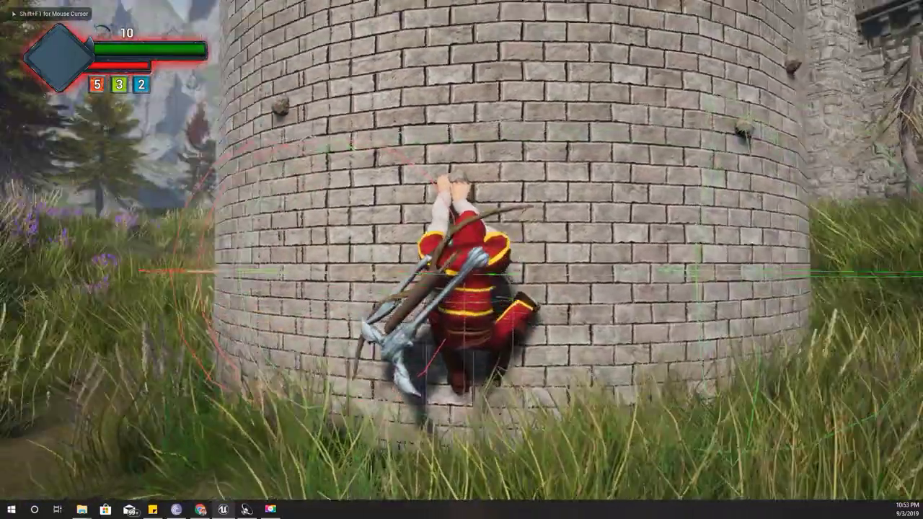
{"action": "key", "text": "s"}
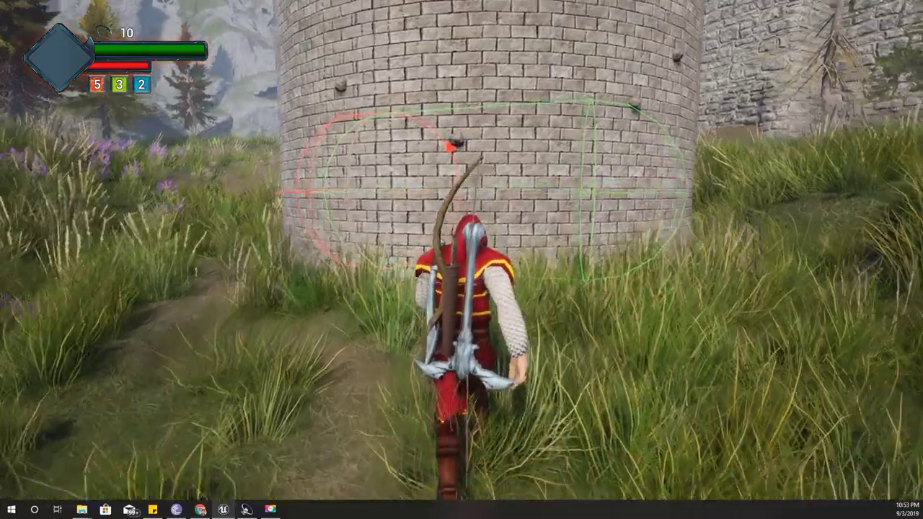
{"action": "key", "text": "w"}
{"action": "key", "text": "s"}
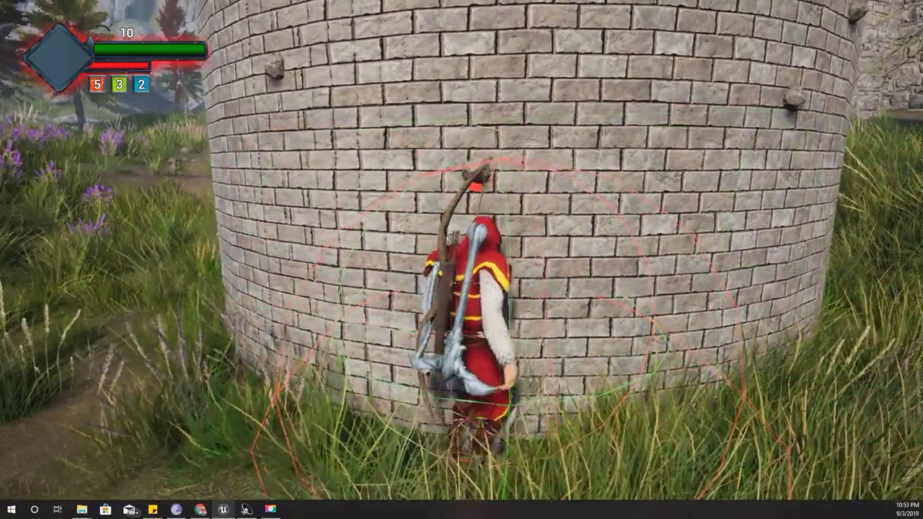
{"action": "key", "text": "w"}
{"action": "key", "text": "s"}
{"action": "key", "text": "w"}
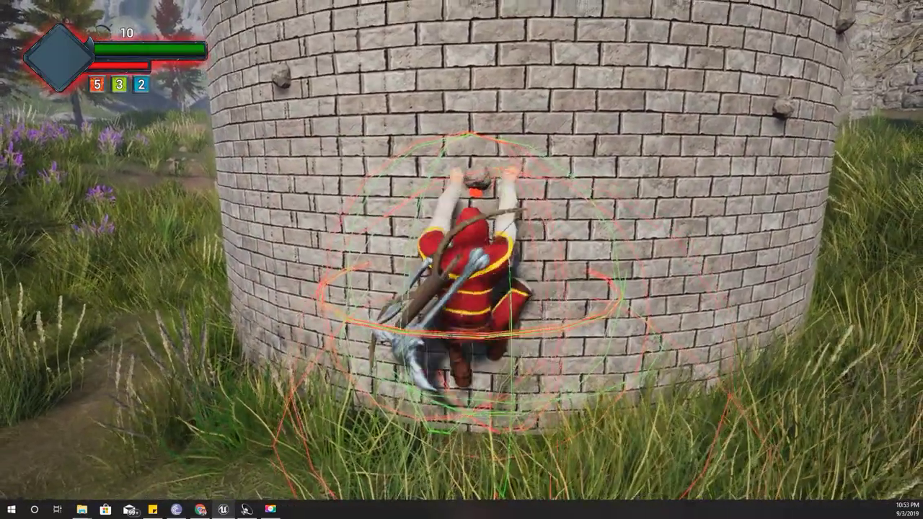
{"action": "key", "text": "w"}
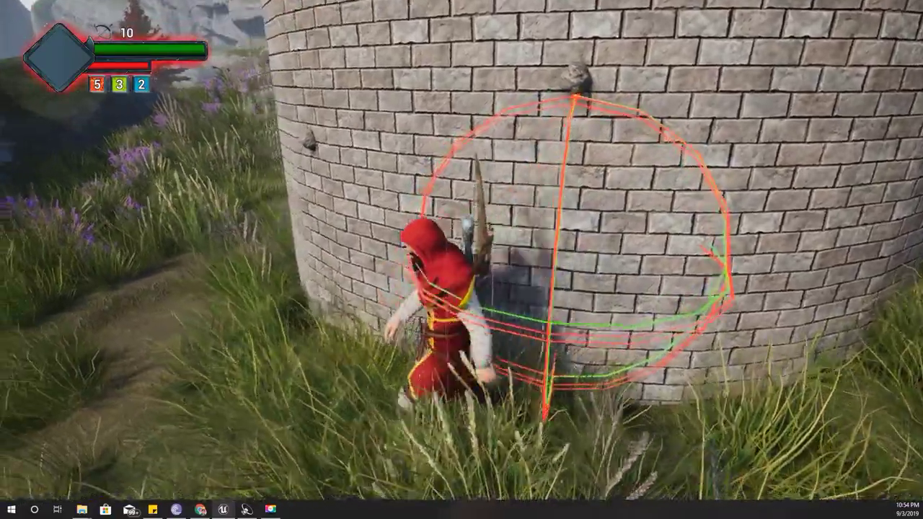
End the play session and restore the full editor layout framing the tower.
{"action": "key", "text": "Escape"}
{"action": "key", "text": "Down"}
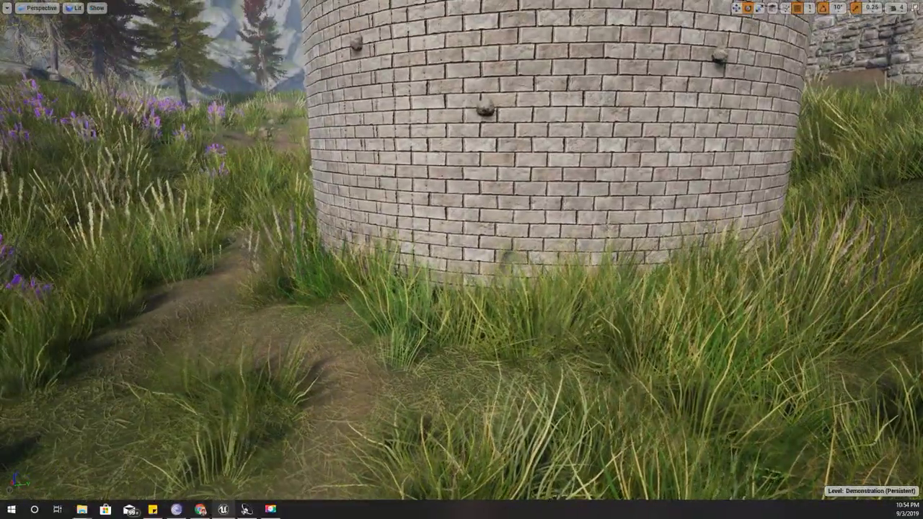
{"action": "key", "text": "F11"}
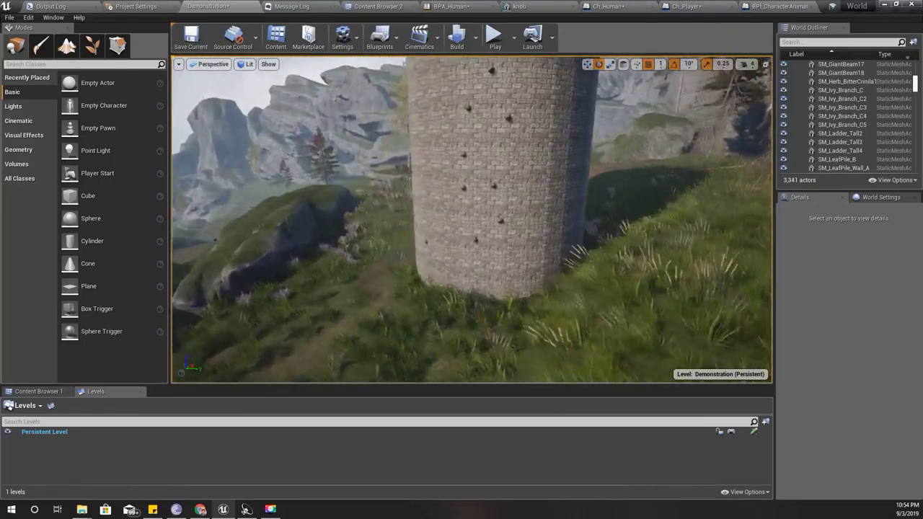
{"action": "key", "text": "Up"}
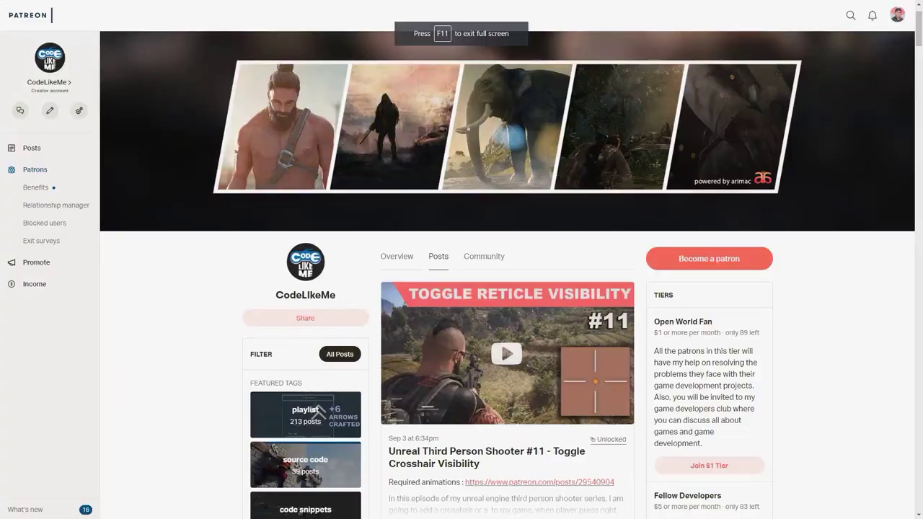
{"action": "scroll", "coordinate": [143, 350], "scroll_direction": "down", "scroll_amount": 2}
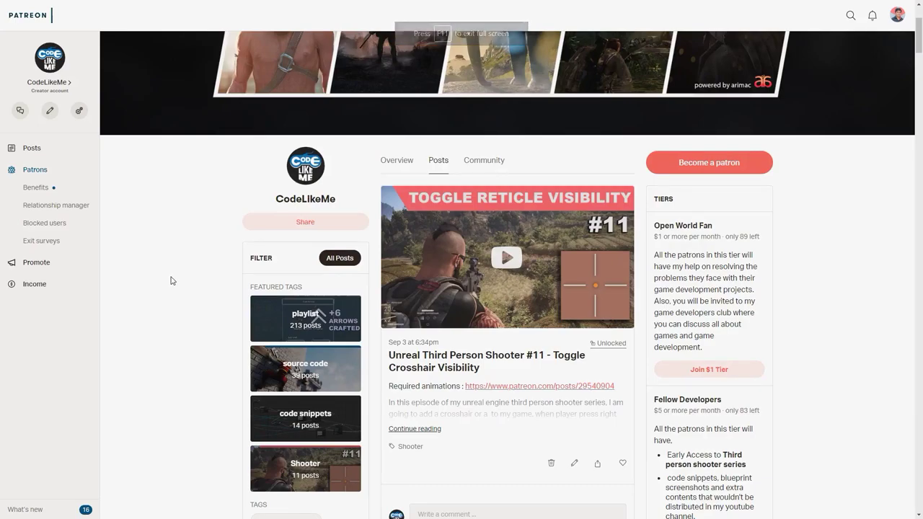
{"action": "scroll", "coordinate": [789, 288], "scroll_direction": "down", "scroll_amount": 4}
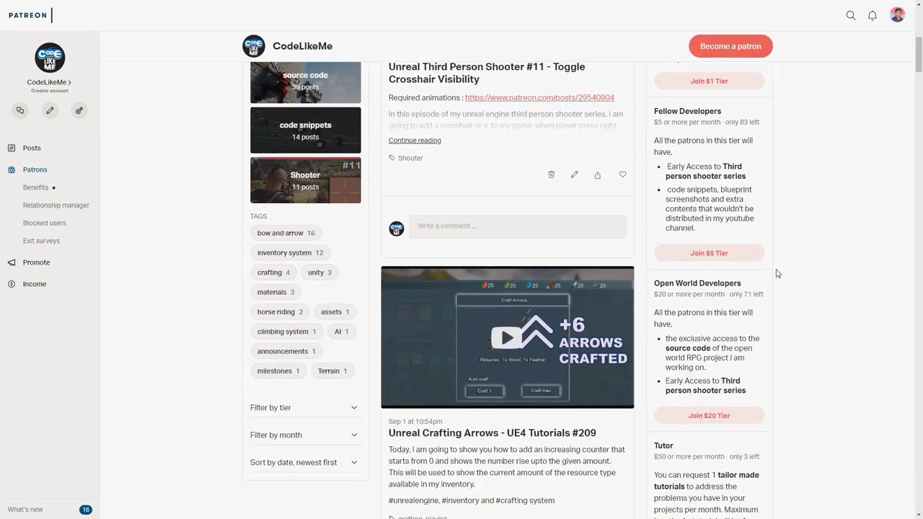
{"action": "scroll", "coordinate": [775, 274], "scroll_direction": "down", "scroll_amount": 2}
{"action": "scroll", "coordinate": [774, 274], "scroll_direction": "up", "scroll_amount": 3}
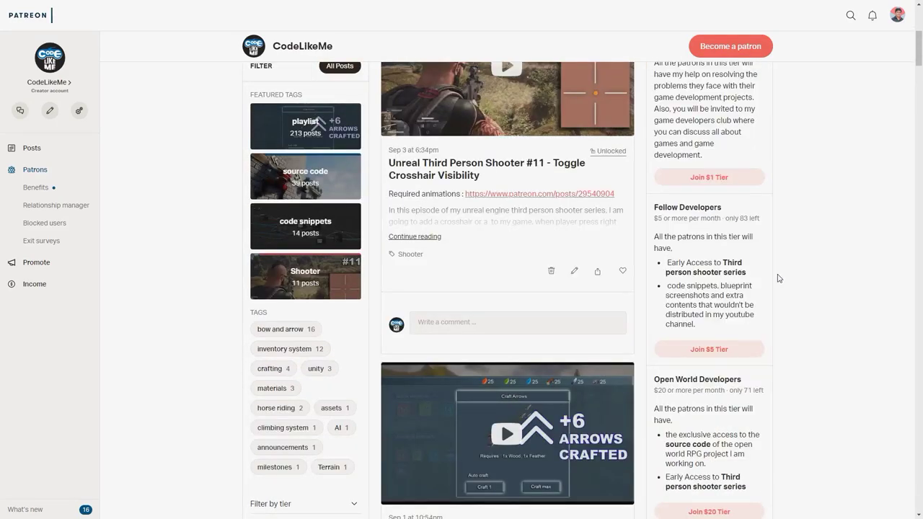
{"action": "scroll", "coordinate": [778, 279], "scroll_direction": "up", "scroll_amount": 2}
{"action": "scroll", "coordinate": [837, 258], "scroll_direction": "down", "scroll_amount": 2}
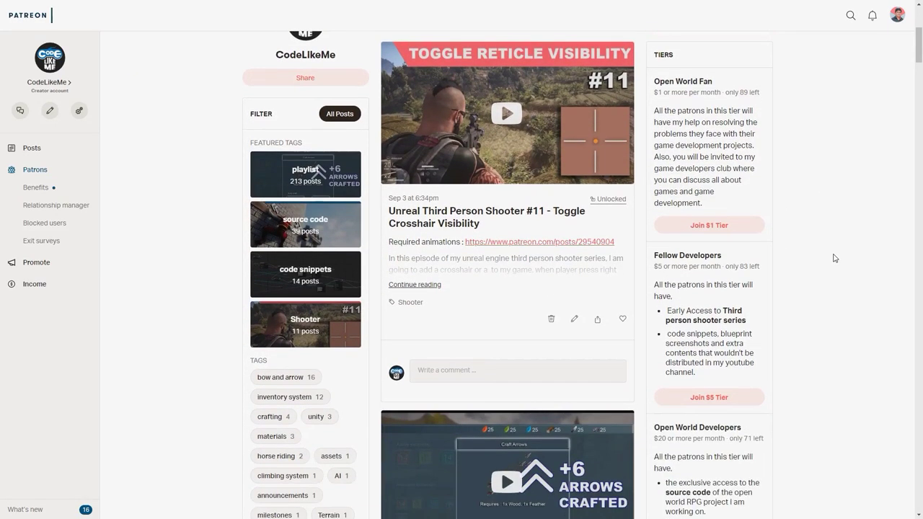
{"action": "scroll", "coordinate": [833, 259], "scroll_direction": "up", "scroll_amount": 3}
{"action": "scroll", "coordinate": [771, 262], "scroll_direction": "down", "scroll_amount": 3}
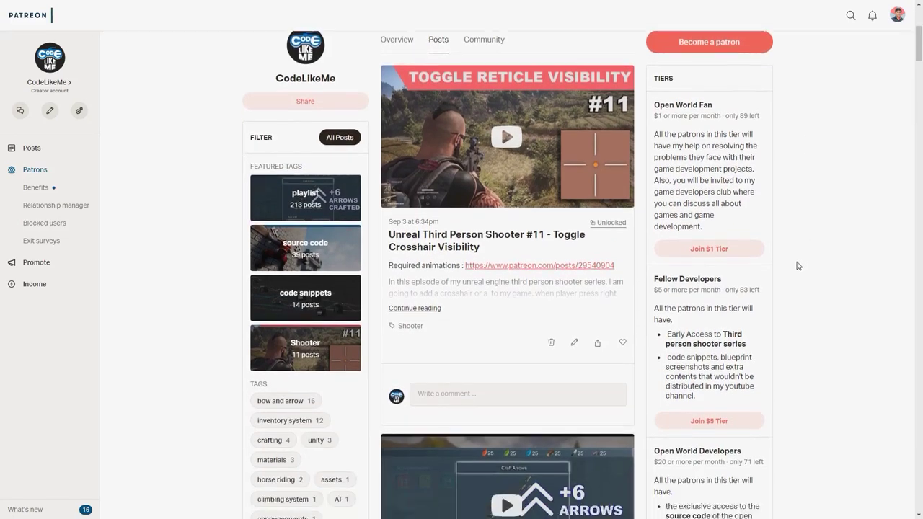
{"action": "scroll", "coordinate": [750, 258], "scroll_direction": "down", "scroll_amount": 3}
{"action": "scroll", "coordinate": [757, 255], "scroll_direction": "down", "scroll_amount": 1}
{"action": "scroll", "coordinate": [727, 239], "scroll_direction": "down", "scroll_amount": 2}
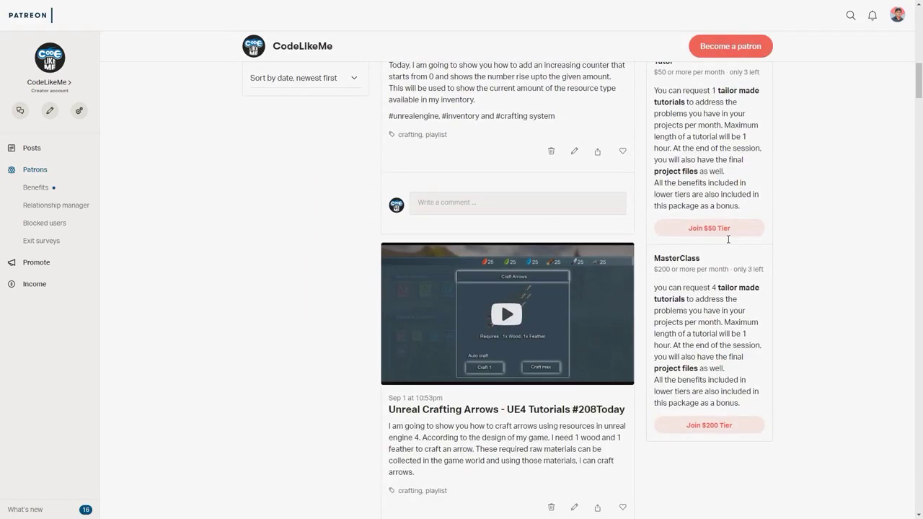
{"action": "scroll", "coordinate": [770, 295], "scroll_direction": "down", "scroll_amount": 1}
{"action": "scroll", "coordinate": [770, 298], "scroll_direction": "up", "scroll_amount": 2}
{"action": "scroll", "coordinate": [764, 295], "scroll_direction": "up", "scroll_amount": 3}
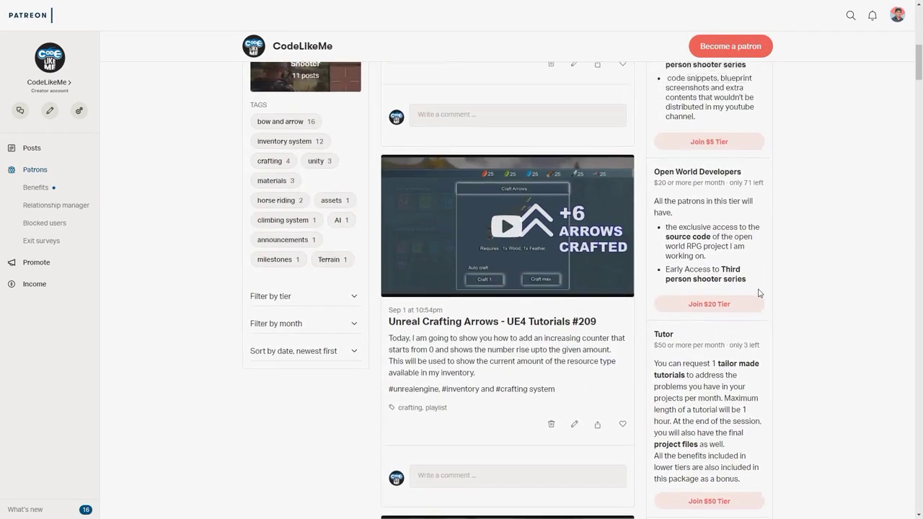
{"action": "scroll", "coordinate": [760, 291], "scroll_direction": "up", "scroll_amount": 3}
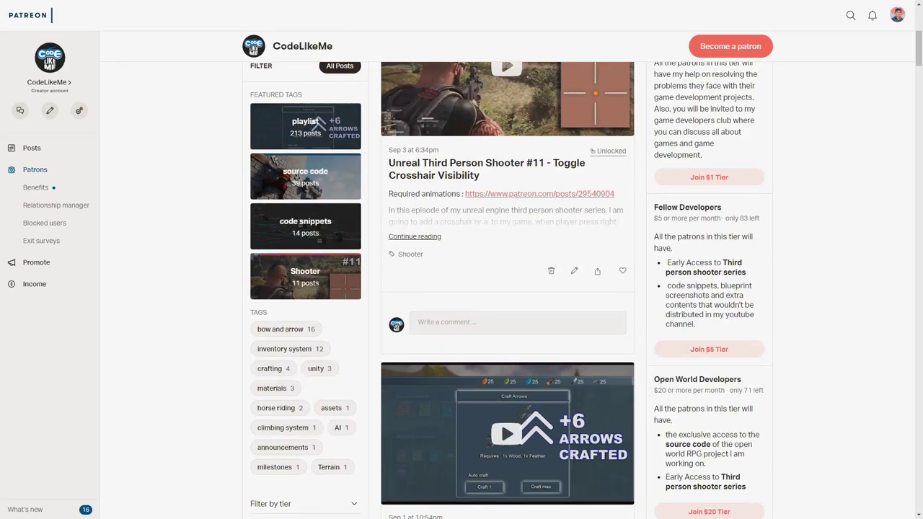
{"action": "scroll", "coordinate": [254, 387], "scroll_direction": "up", "scroll_amount": 3}
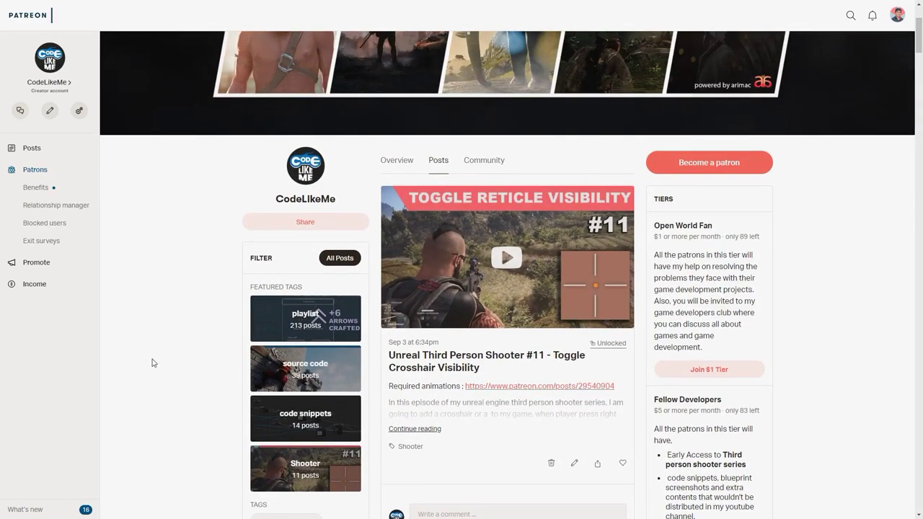